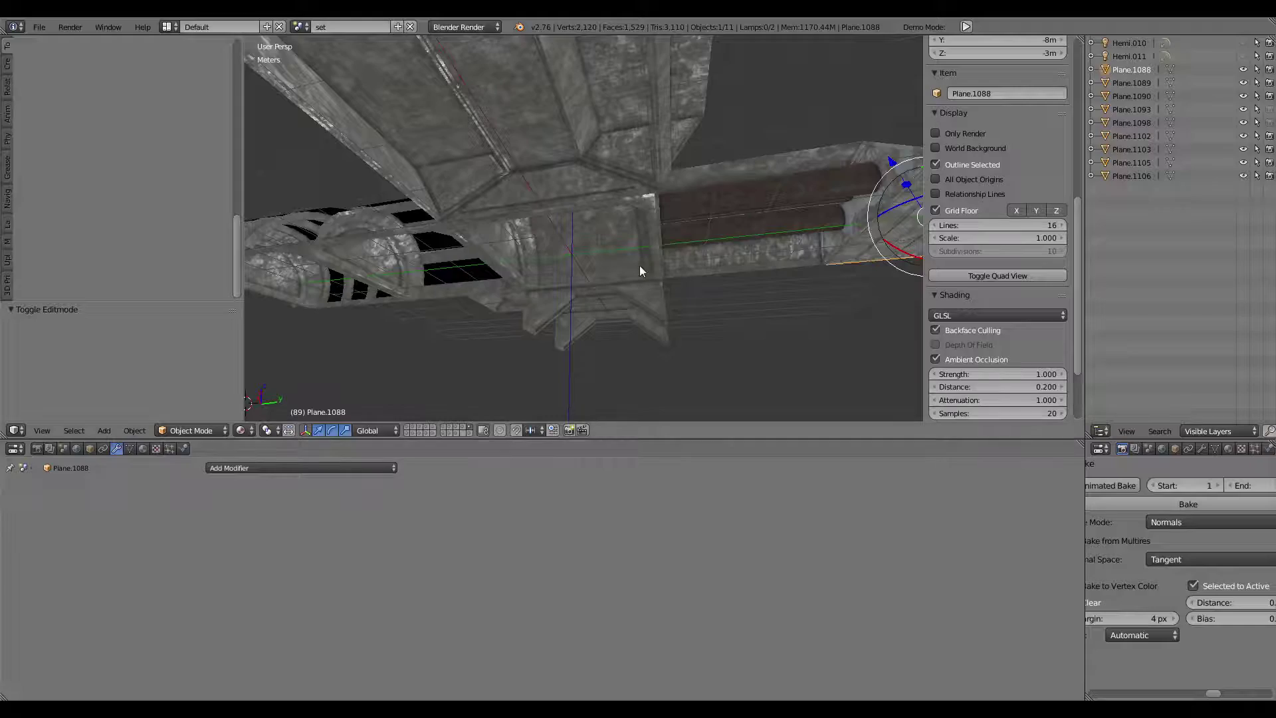
In a maximized 3D view, select the arch piece Plane.1102 and enter Edit Mode.
key(ctrl+Up)
middle_drag(676, 267, 610, 253)
right_click(709, 356)
key(Tab)
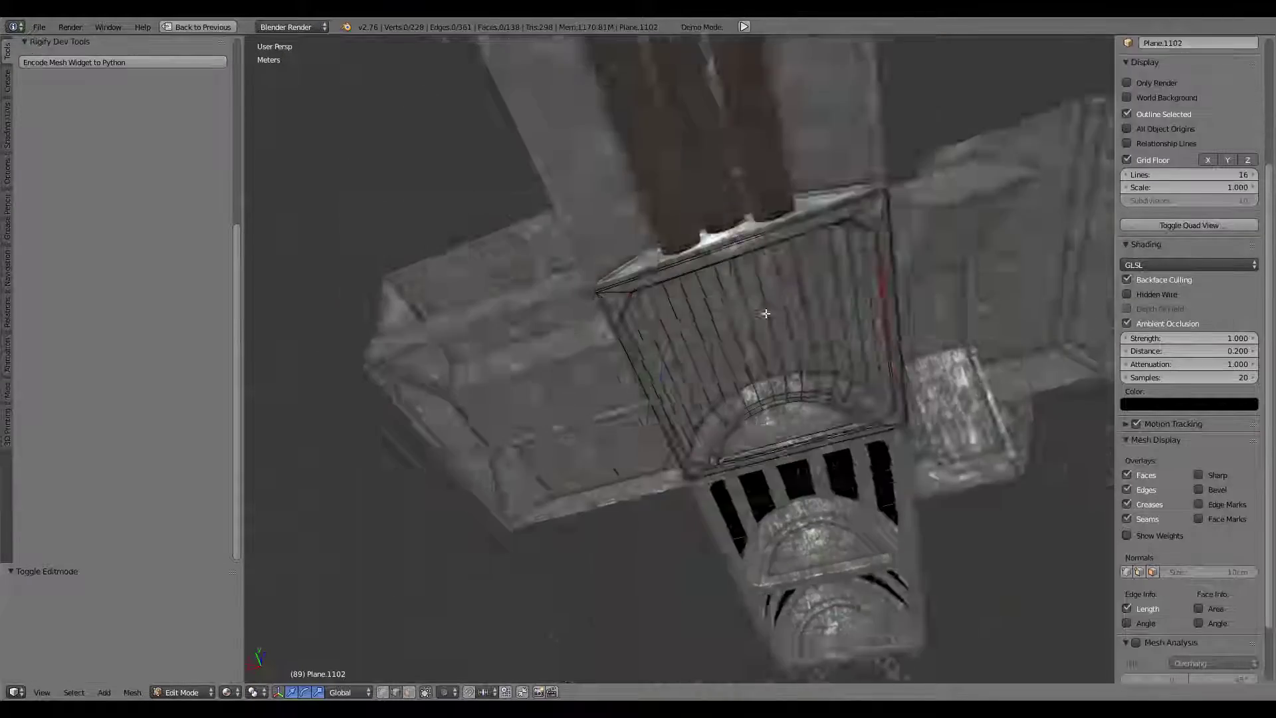
middle_drag(710, 357, 836, 400)
Restore the multi-panel layout, make the 3D view taller and widen the right-hand area.
key(ctrl+Up)
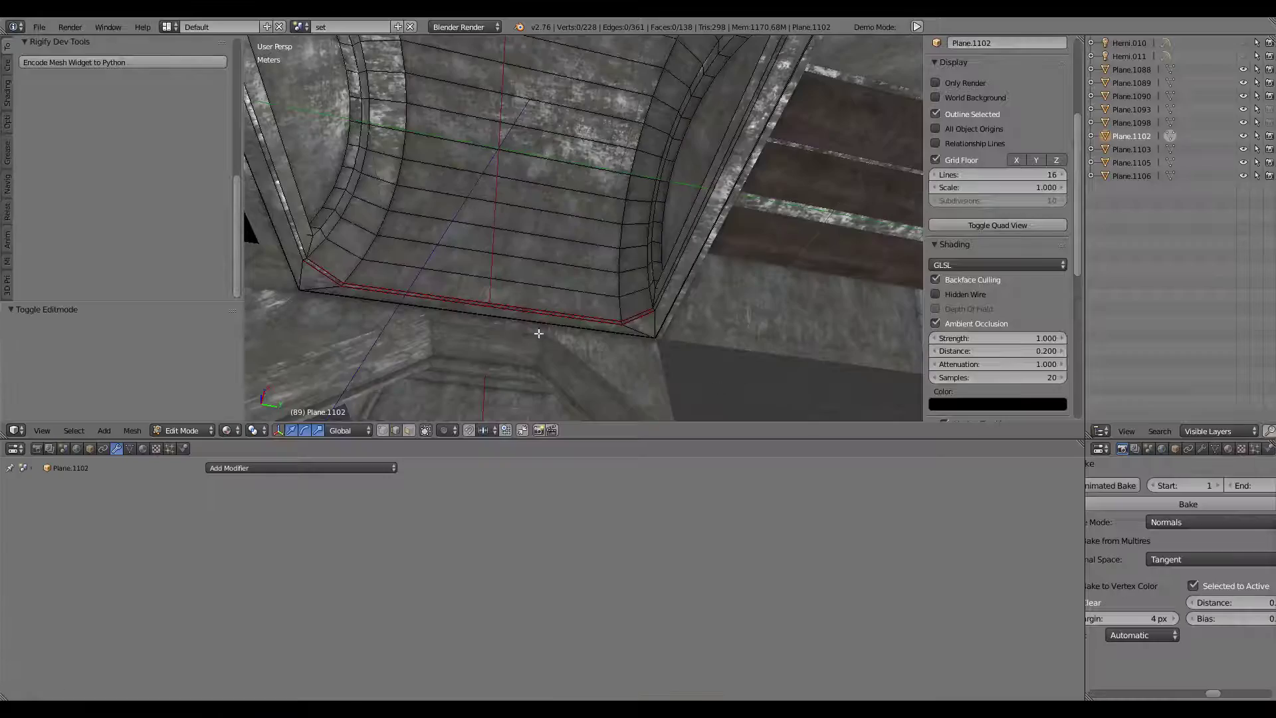
drag(786, 456, 780, 613)
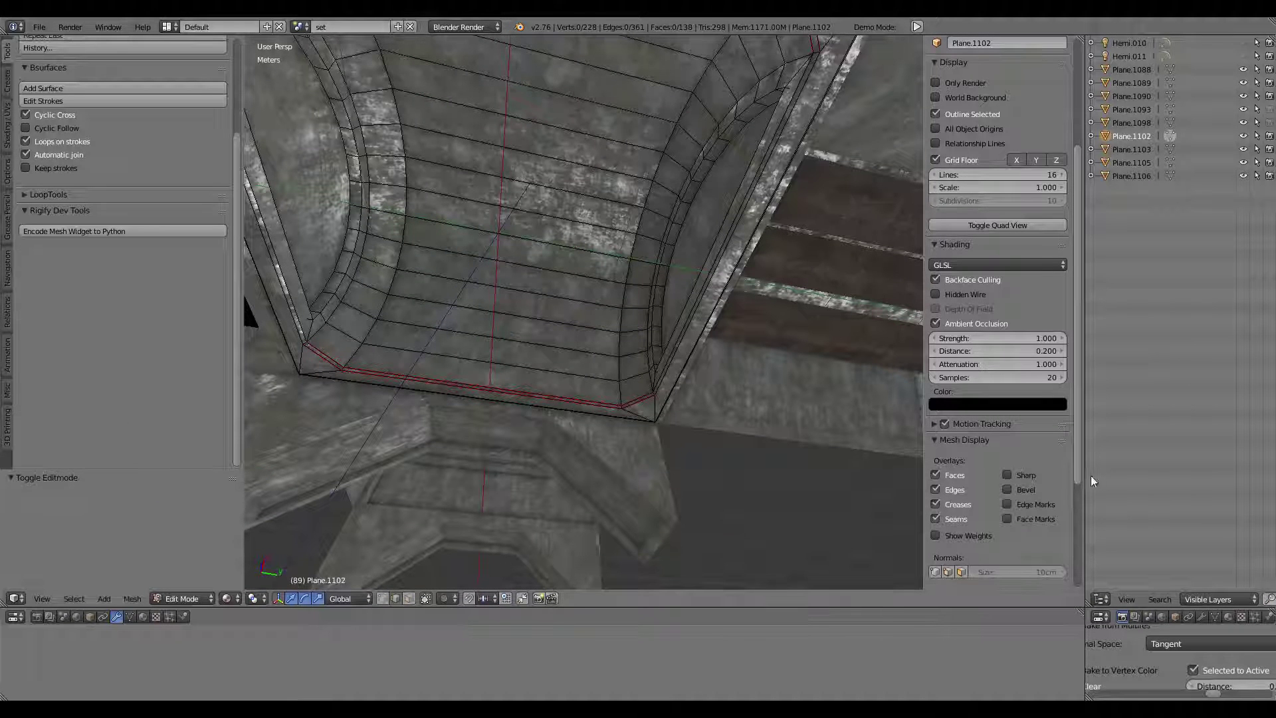
drag(1082, 473, 683, 473)
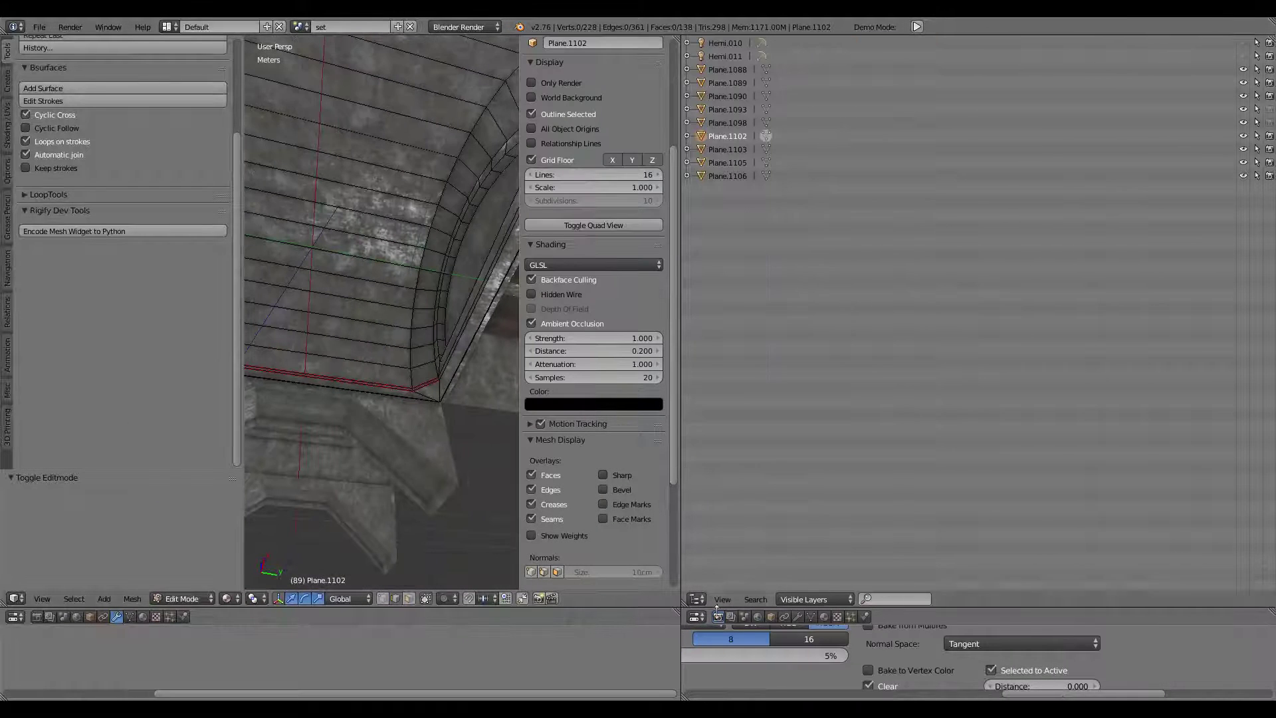
Turn the right-hand area into the UV/Image Editor and give the 3D view more width.
click(696, 599)
click(734, 498)
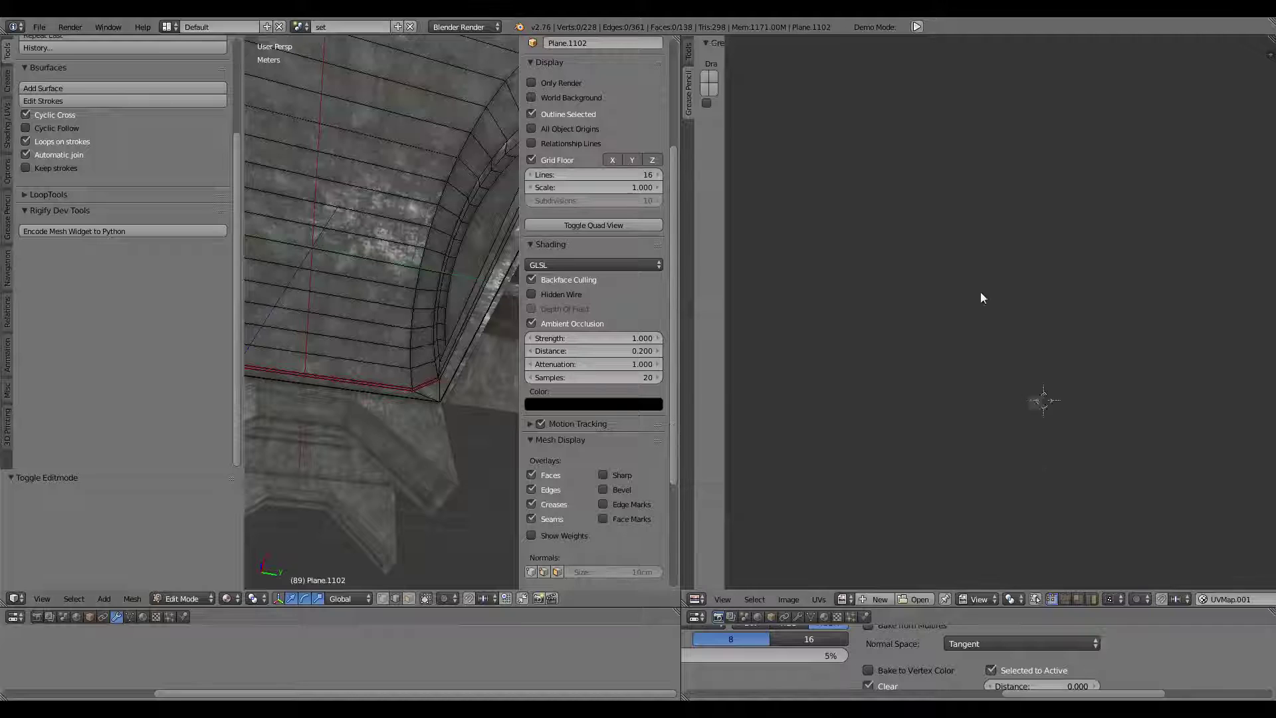
scroll(987, 292, up, 4)
scroll(1060, 407, up, 4)
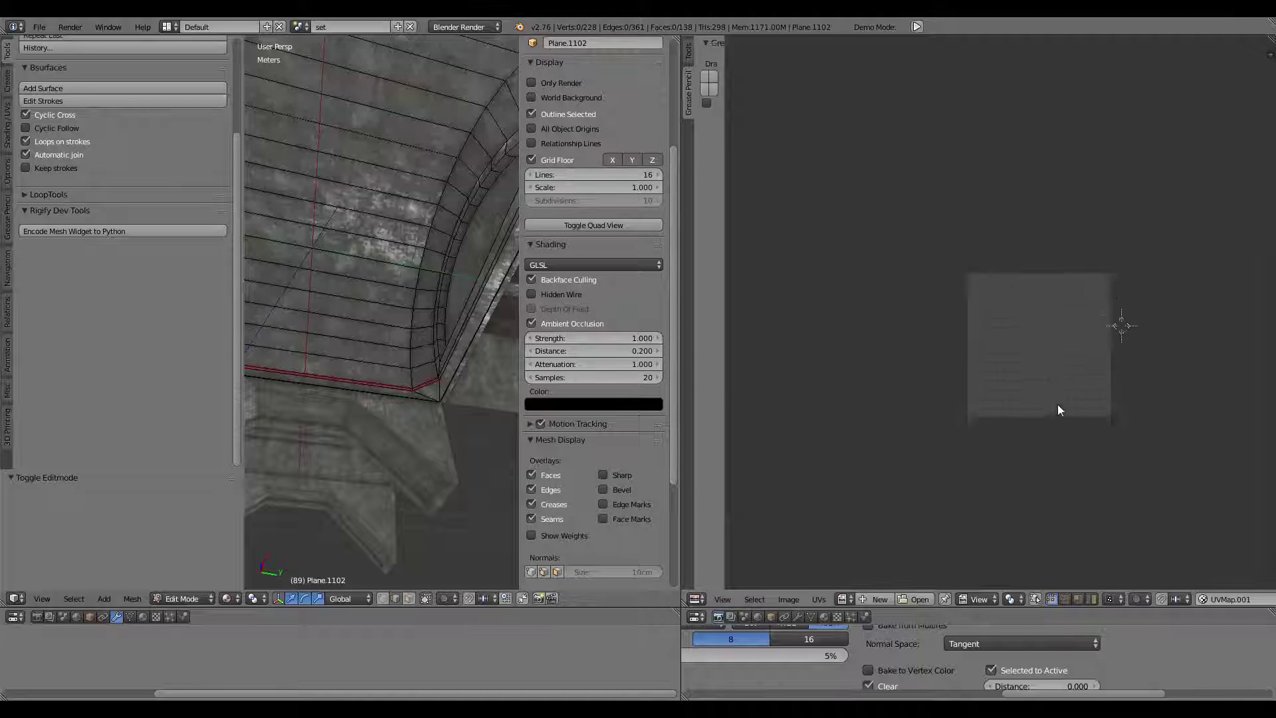
scroll(1060, 408, up, 1)
drag(683, 281, 878, 280)
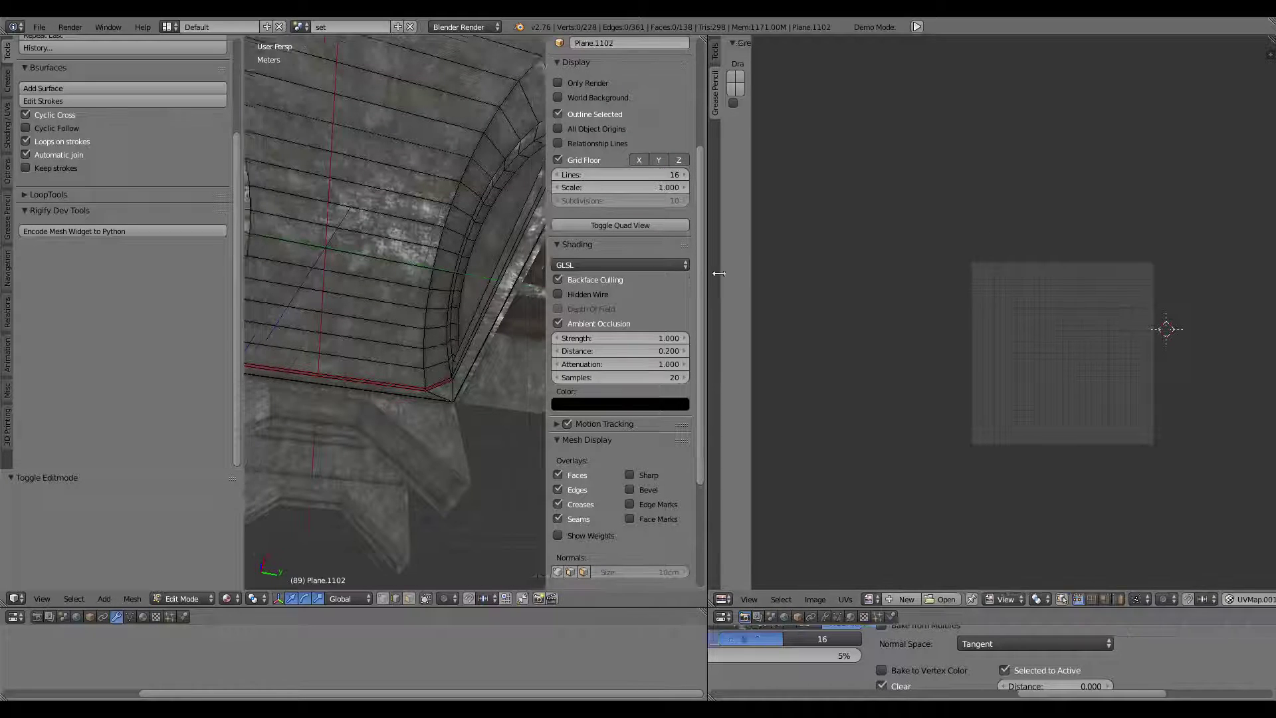
scroll(502, 287, up, 6)
Select all of Plane.1102's vertices and Unwrap them into UV islands.
key(a)
key(a)
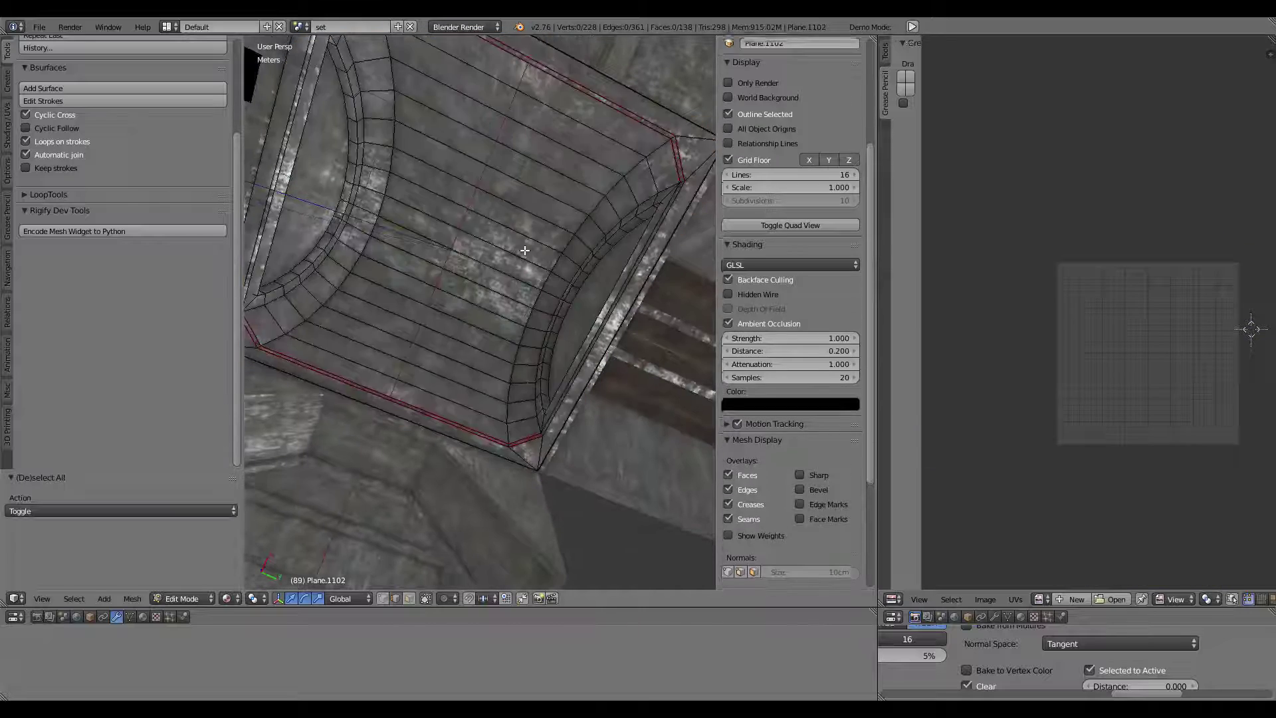
key(a)
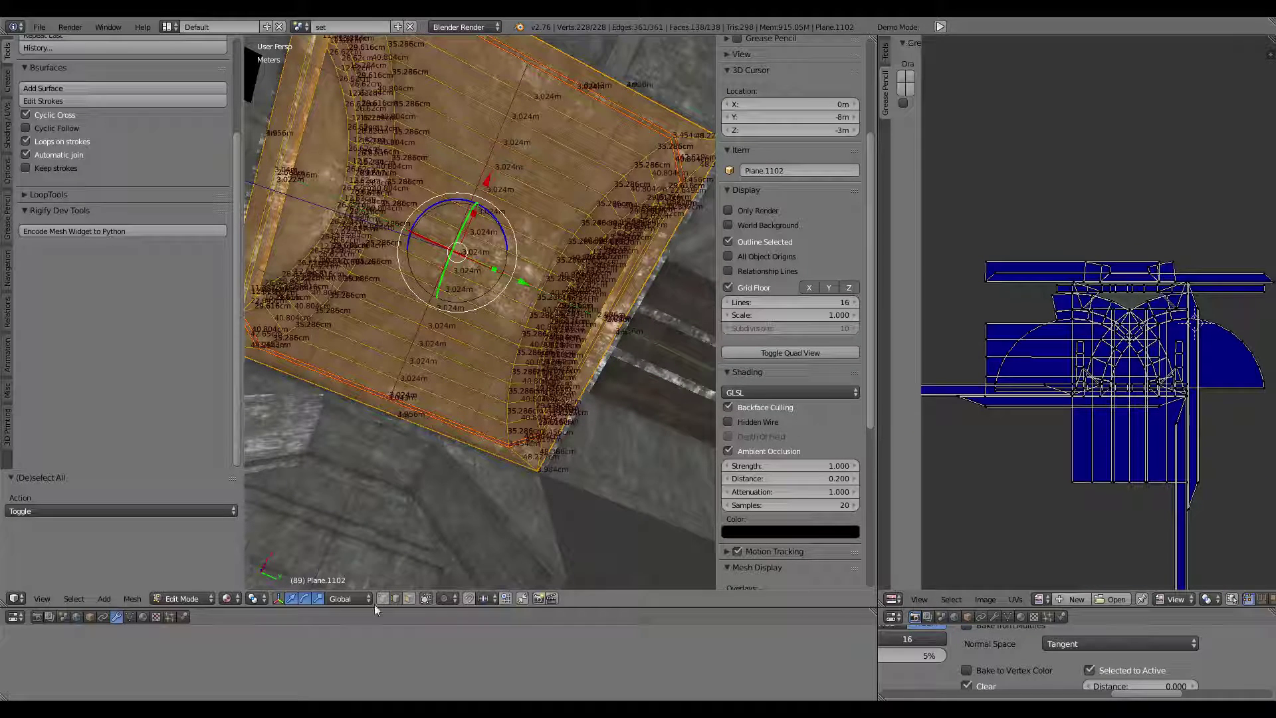
key(u)
click(618, 251)
scroll(1087, 280, up, 4)
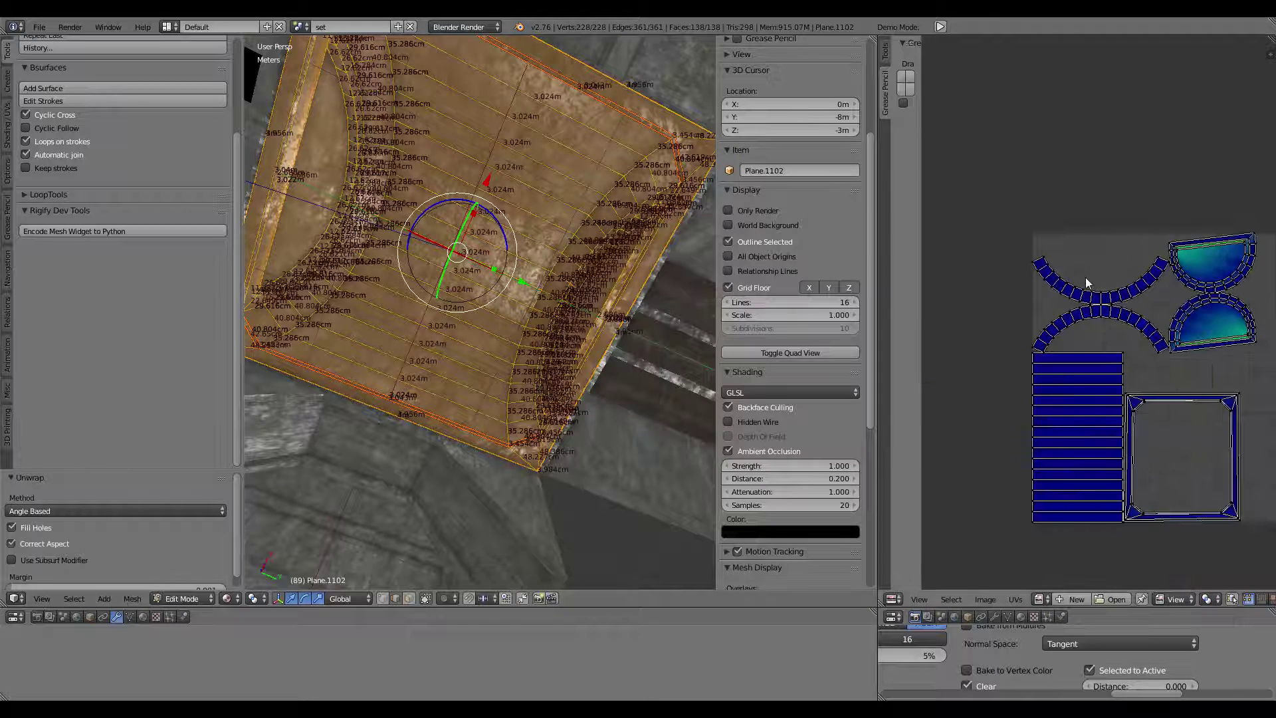
middle_drag(1130, 299, 997, 259)
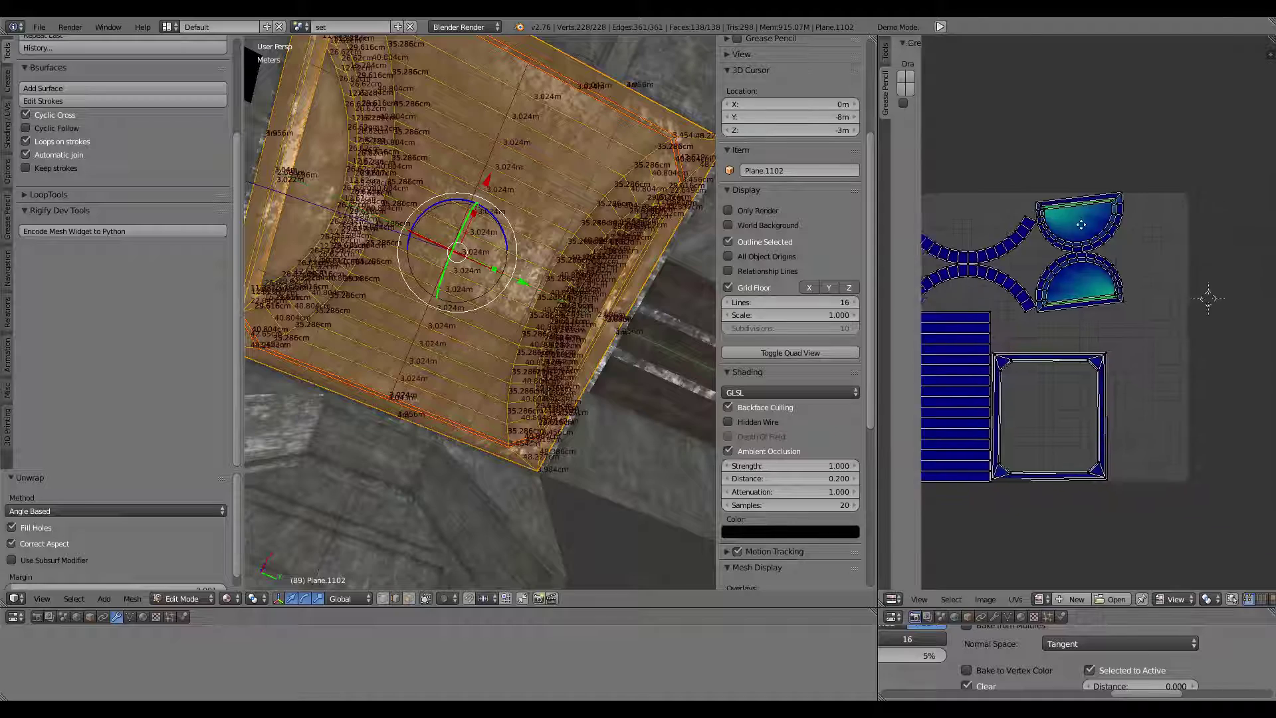
scroll(515, 188, down, 3)
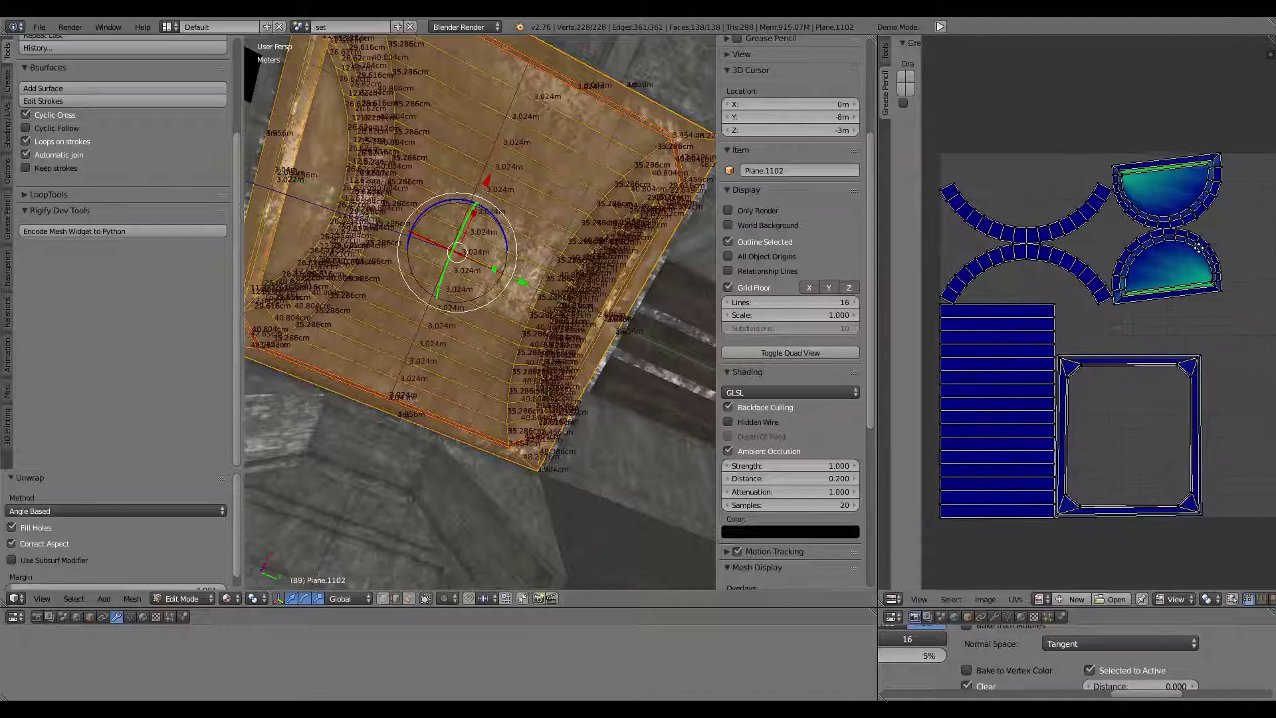
Inspect the gaps between pieces, then maximize the 3D view with Plane.1102 back in Edit Mode.
middle_drag(509, 200, 541, 316)
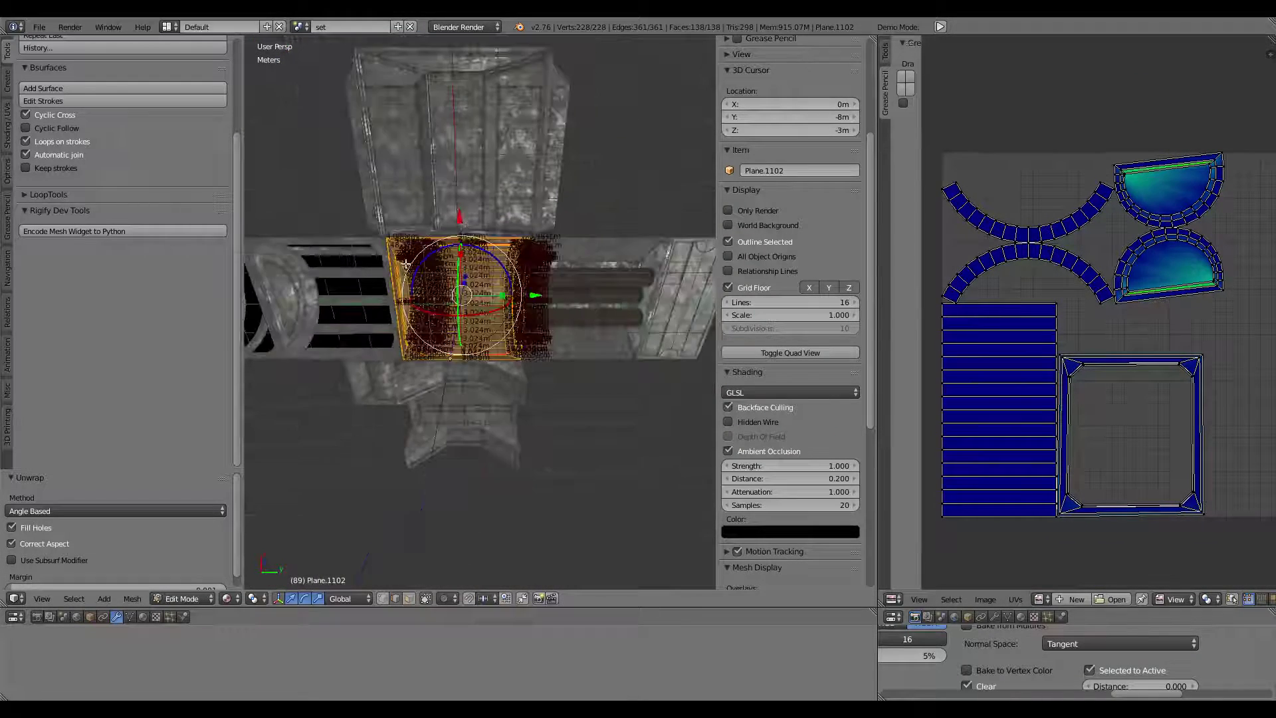
mouse_move(476, 274)
middle_down()
mouse_move(494, 286)
mouse_move(564, 245)
middle_up()
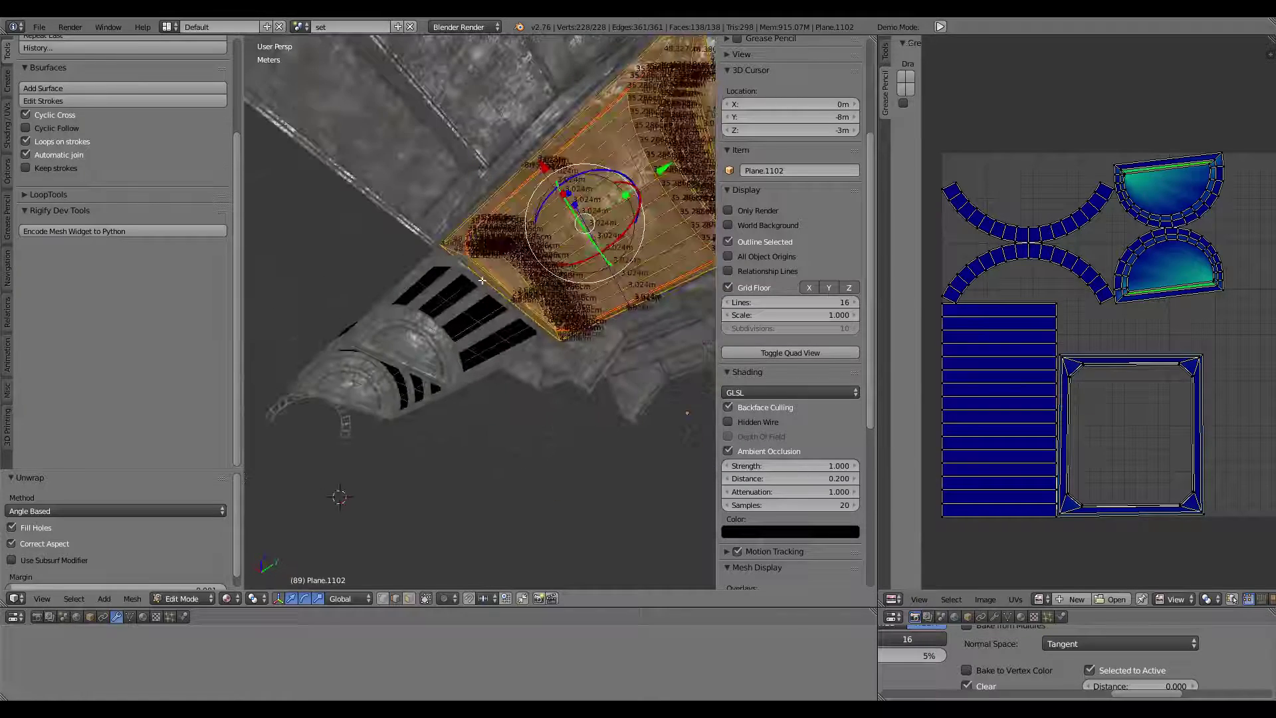
key(Tab)
key(ctrl+Up)
mouse_move(676, 303)
middle_down()
mouse_move(815, 268)
mouse_move(483, 345)
middle_up()
key(Tab)
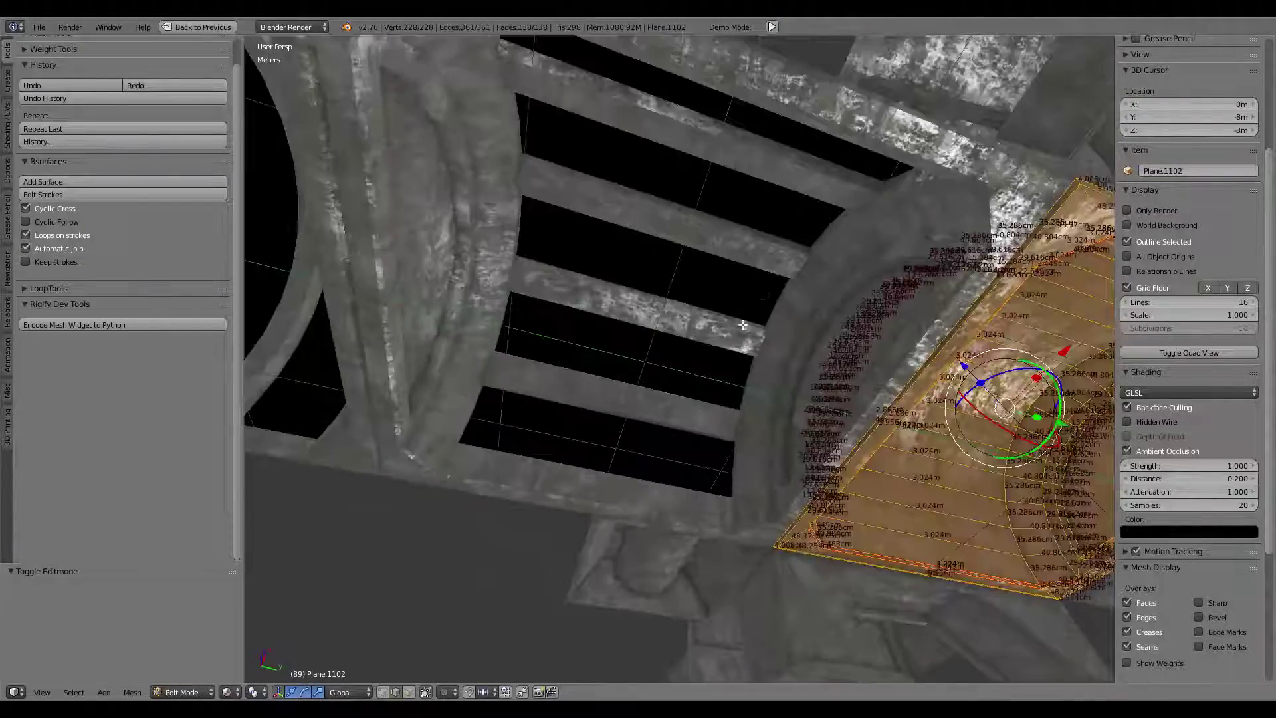
Return to Object Mode, reset the 3D cursor to world origin, and switch to orthographic top view.
key(Tab)
scroll(751, 323, down, 5)
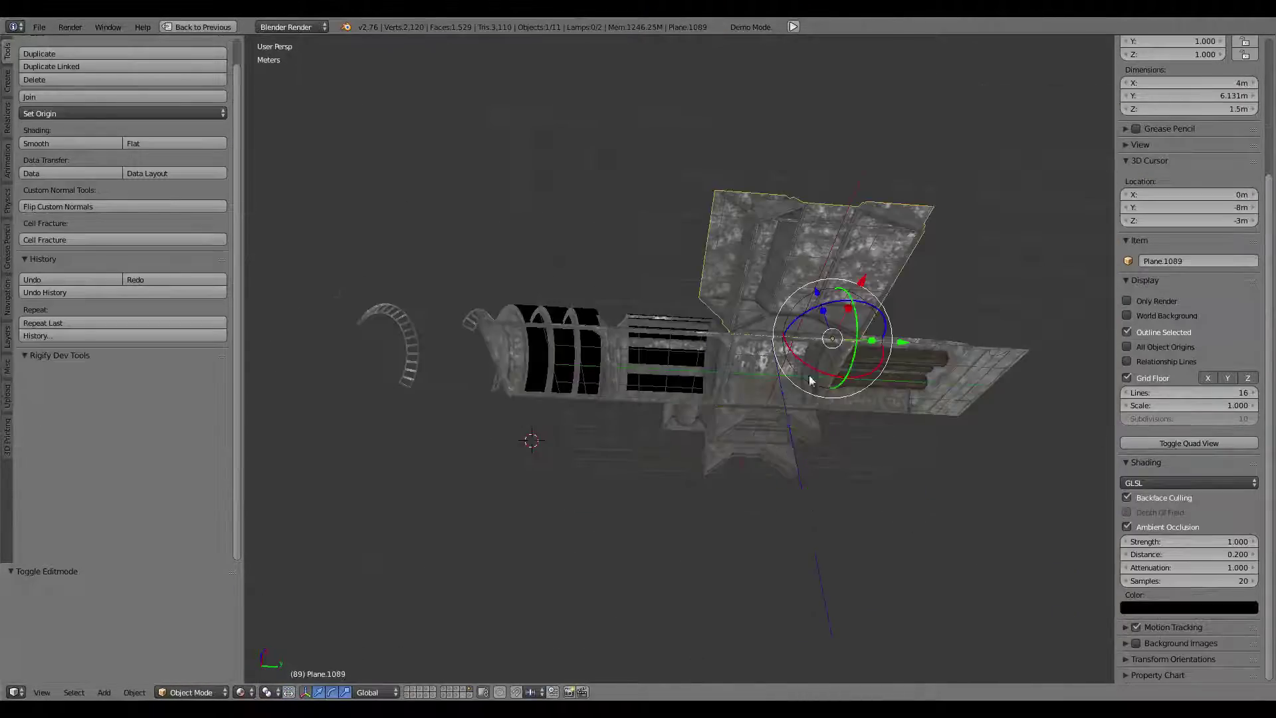
middle_drag(820, 362, 850, 397)
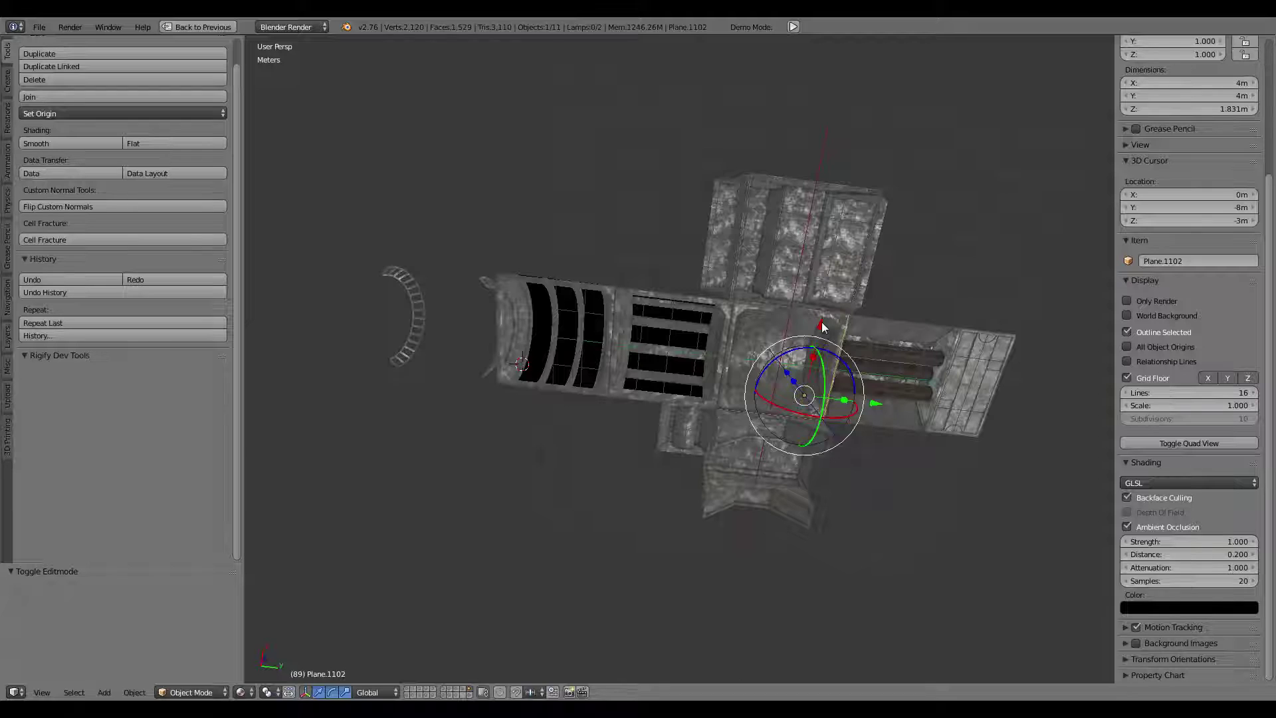
mouse_move(822, 325)
middle_down()
mouse_move(900, 48)
mouse_move(847, 240)
mouse_move(849, 342)
mouse_move(783, 393)
middle_up()
key(shift+c)
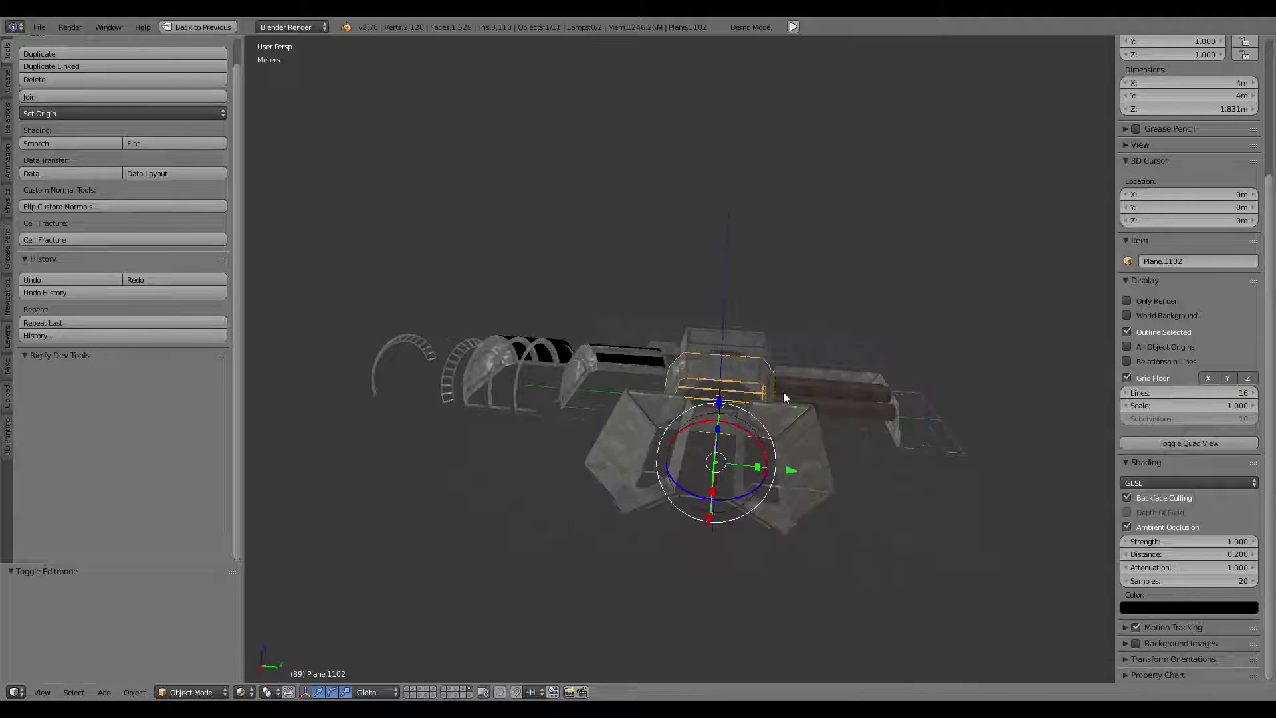
key(KP_7)
Move Plane.1089 and Plane.1090 along X onto the centre axis.
right_click(843, 295)
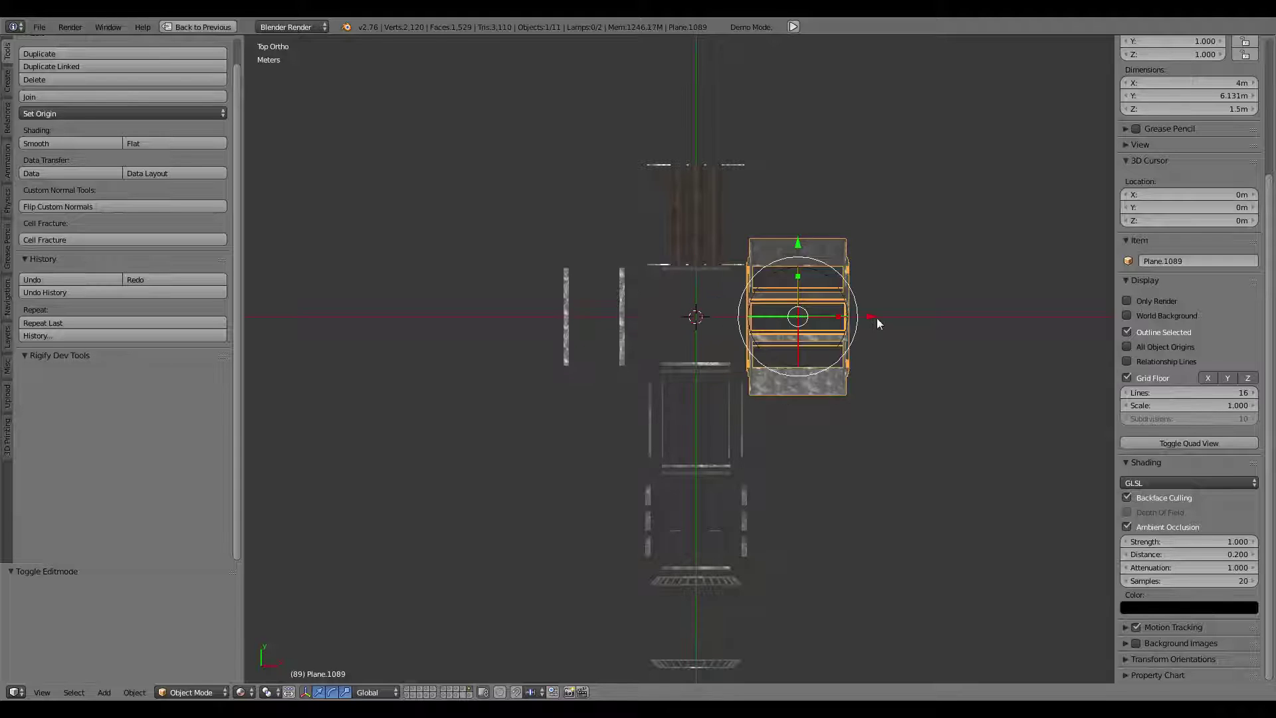
key(g)
key(x)
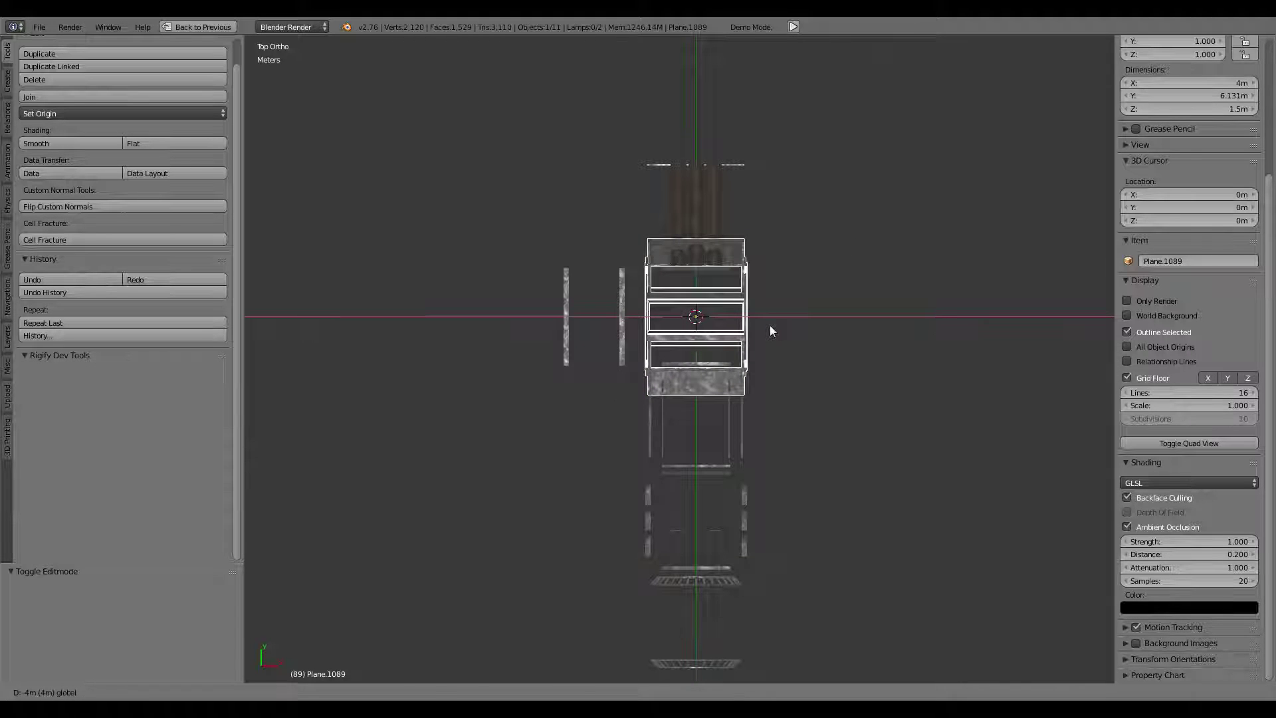
click(769, 325)
right_click(617, 361)
key(g)
key(x)
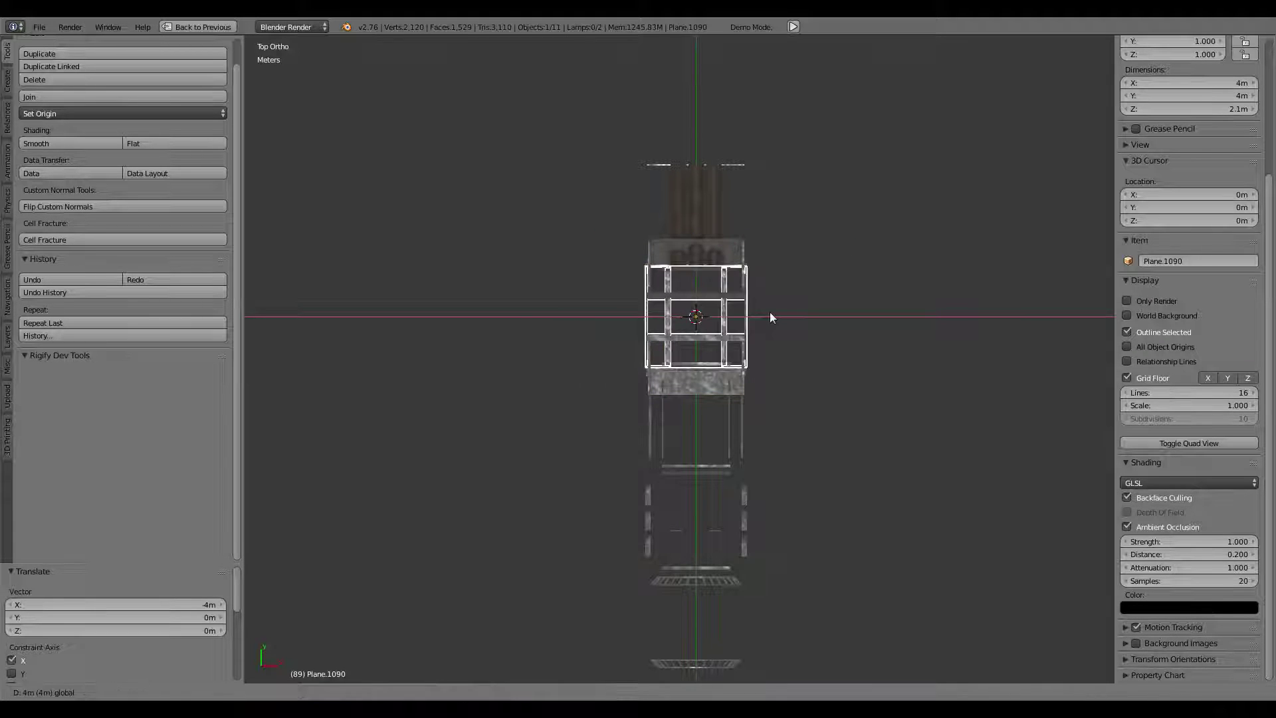
click(772, 314)
Move Plane.1093 along Y, leave Plane.1089 in place, and undo Plane.1103's last move.
right_click(710, 202)
key(g)
key(y)
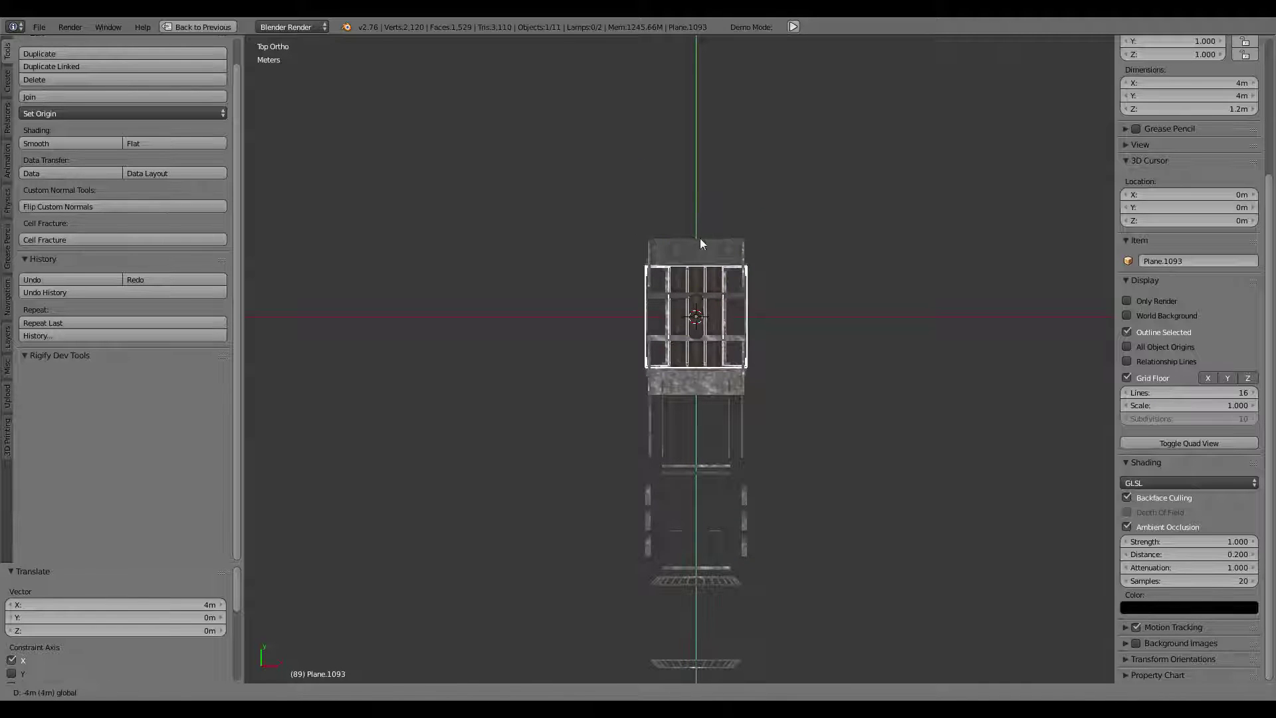
click(700, 238)
right_click(731, 286)
key(g)
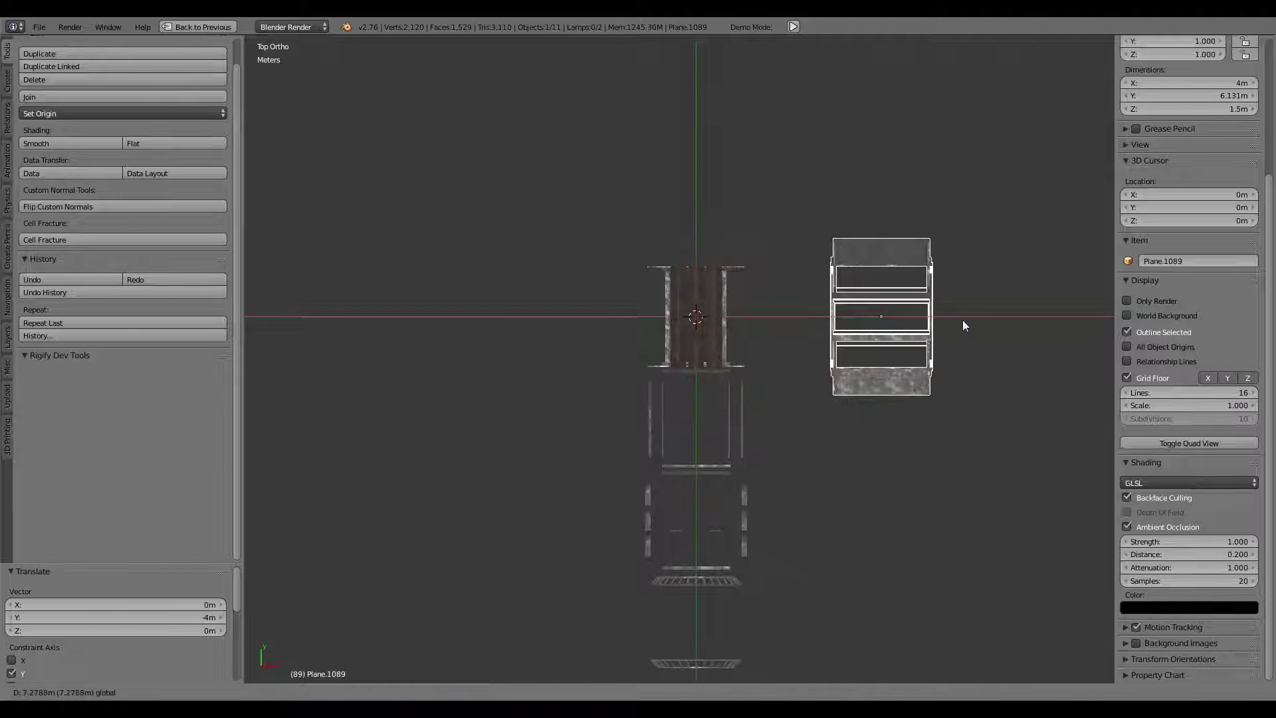
right_click(963, 320)
right_click(740, 437)
key(ctrl+z)
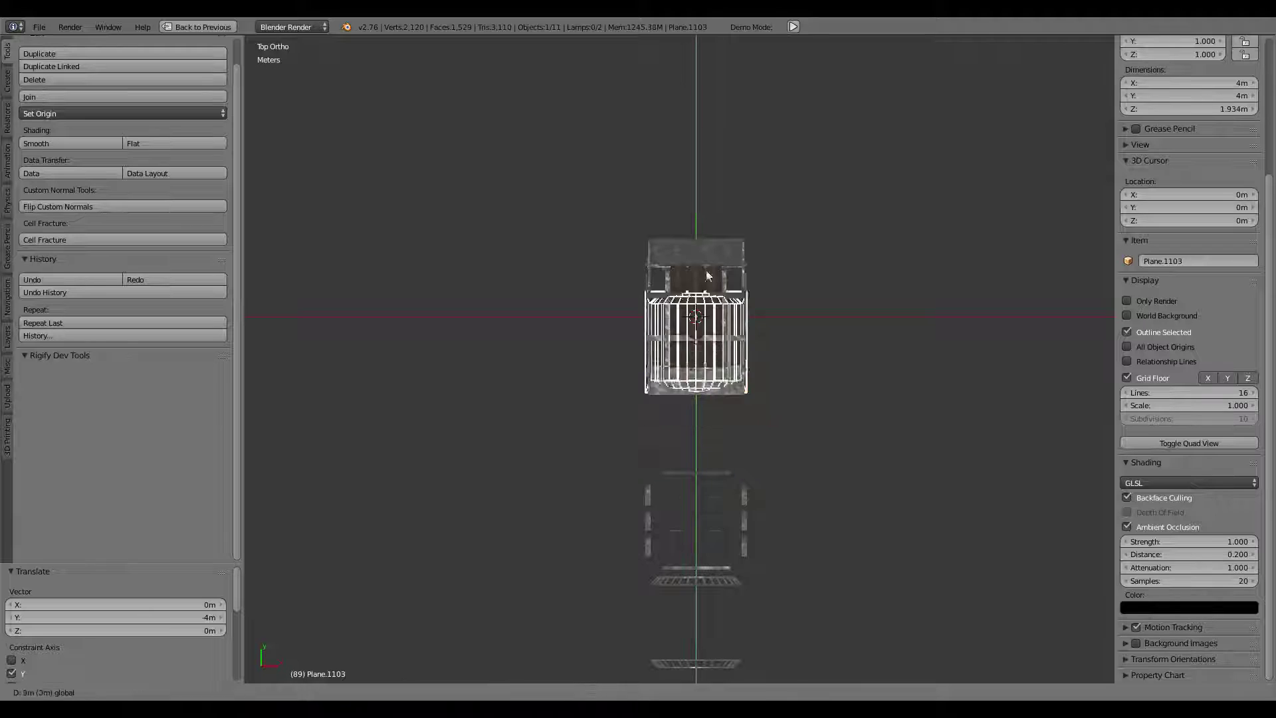
Move Plane.1106 along Y to 8 m, then select the lower piece Plane.1105.
right_click(707, 257)
key(shift+r)
key(shift+r)
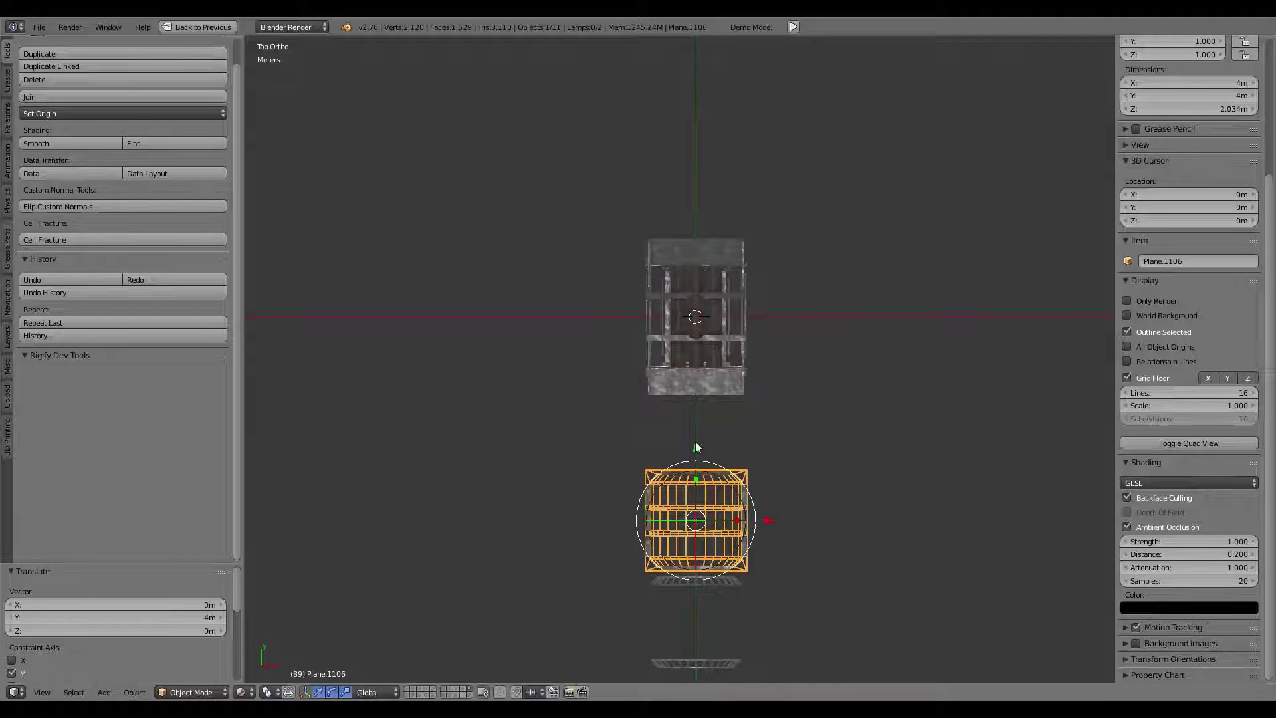
drag(697, 448, 697, 238)
scroll(706, 418, down, 3)
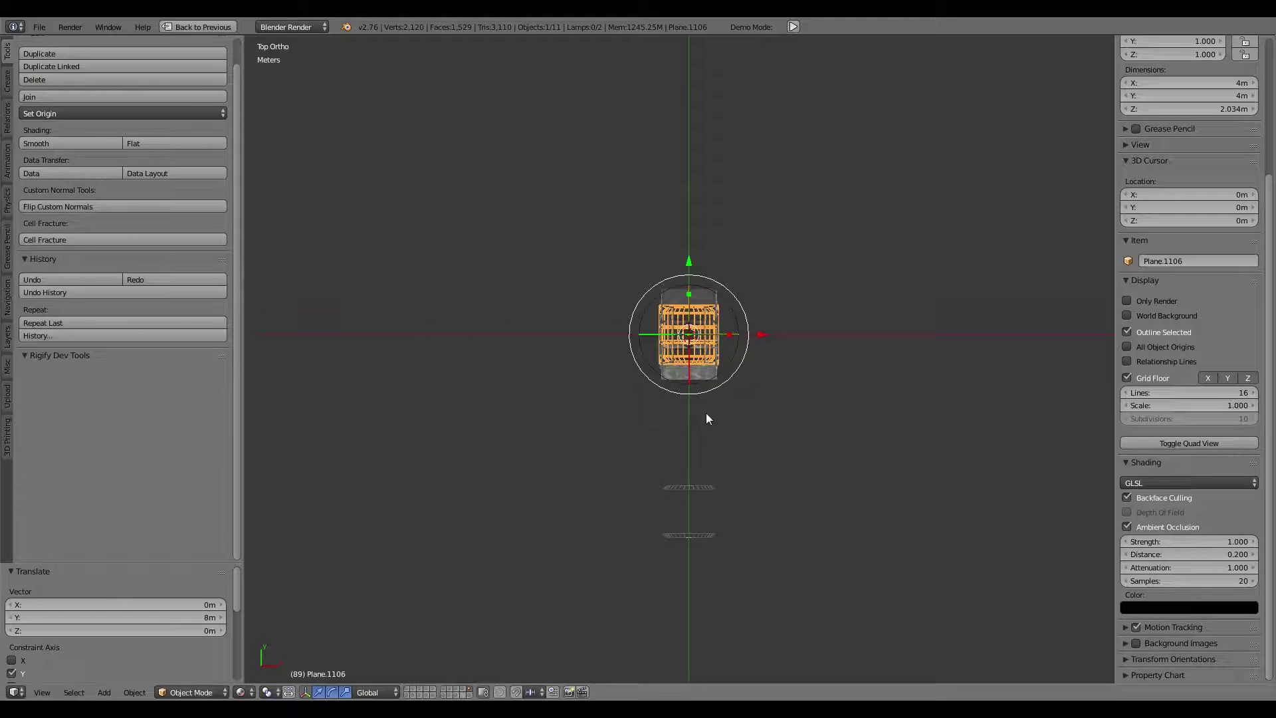
right_click(697, 496)
Place Plane.1105 at Y 12 m and orbit to an angled view.
key(g)
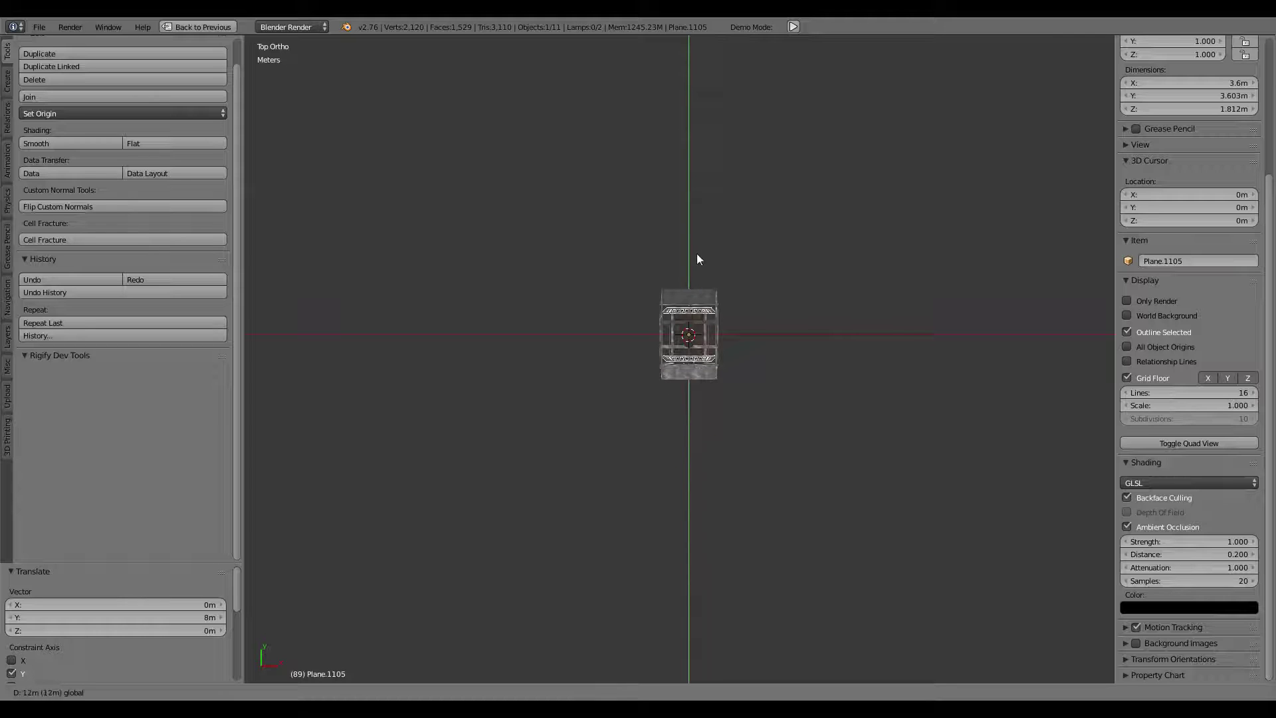
click(697, 253)
scroll(700, 368, up, 4)
scroll(684, 416, up, 4)
mouse_move(683, 416)
middle_down()
mouse_move(807, 209)
mouse_move(755, 285)
middle_up()
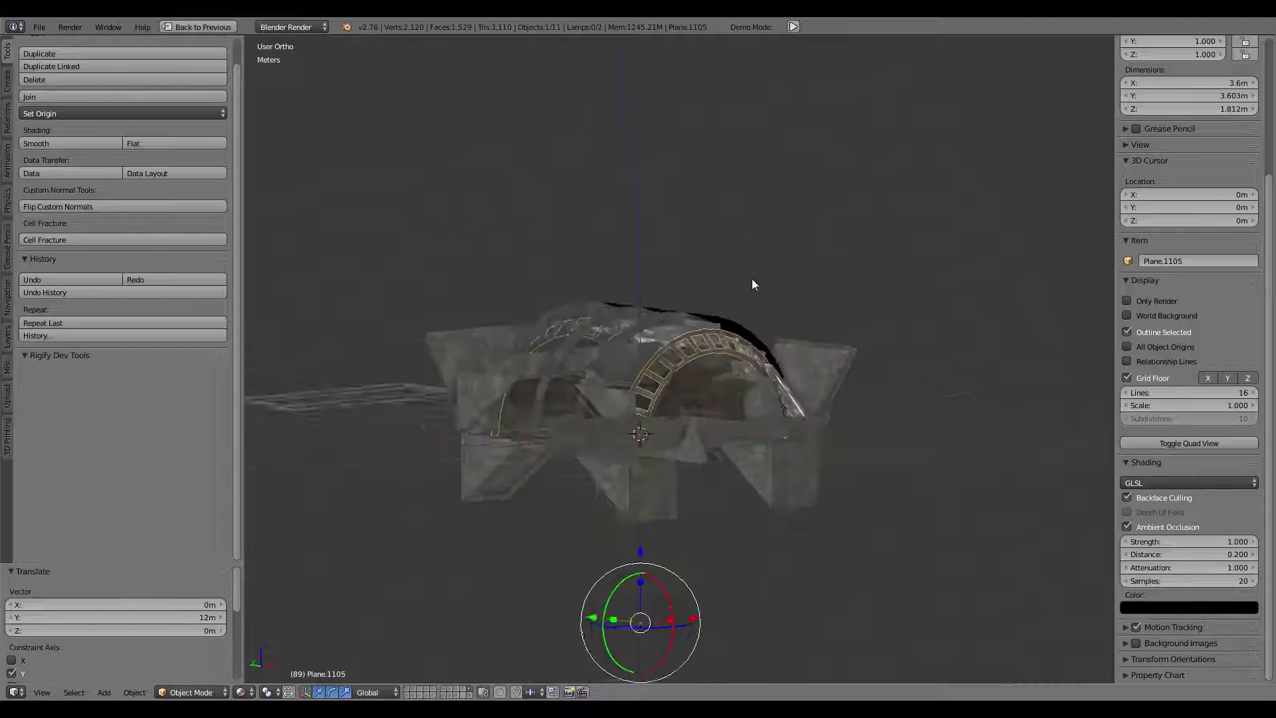
scroll(607, 355, down, 3)
Move the flat piece Plane.1088 along Y to the scene centre.
right_click(494, 445)
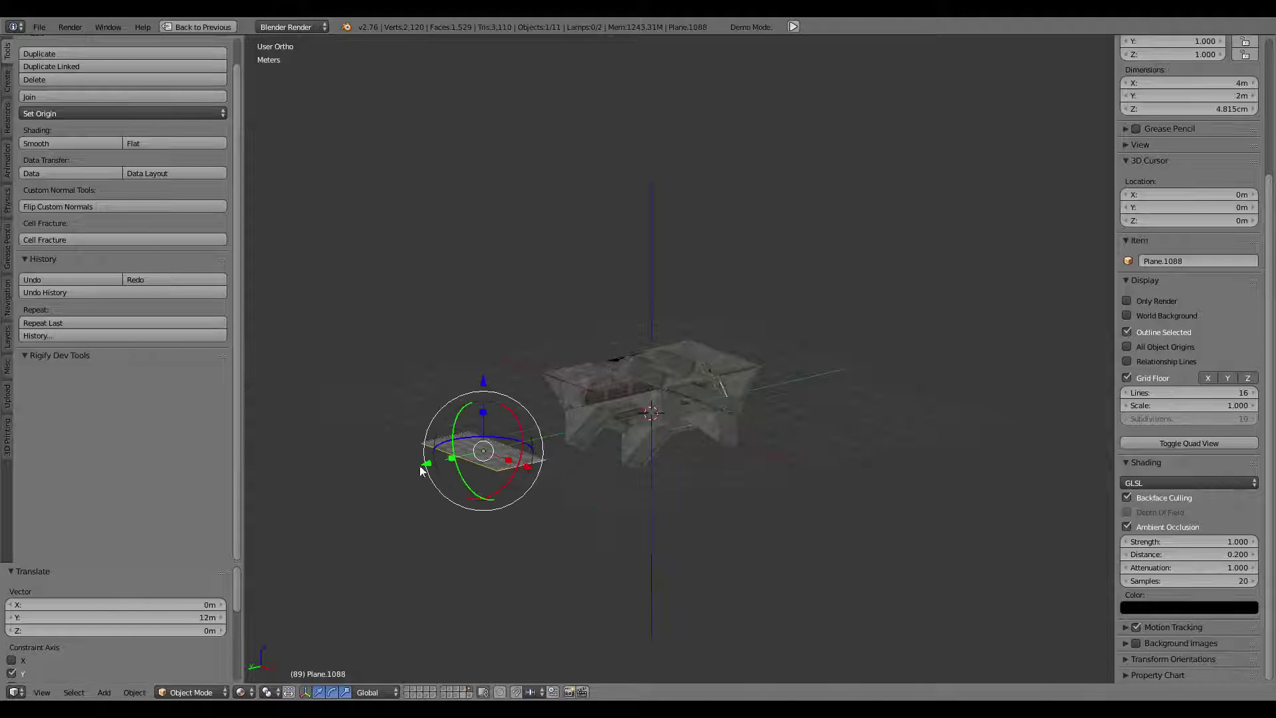
key(g)
key(y)
click(581, 393)
scroll(581, 392, up, 3)
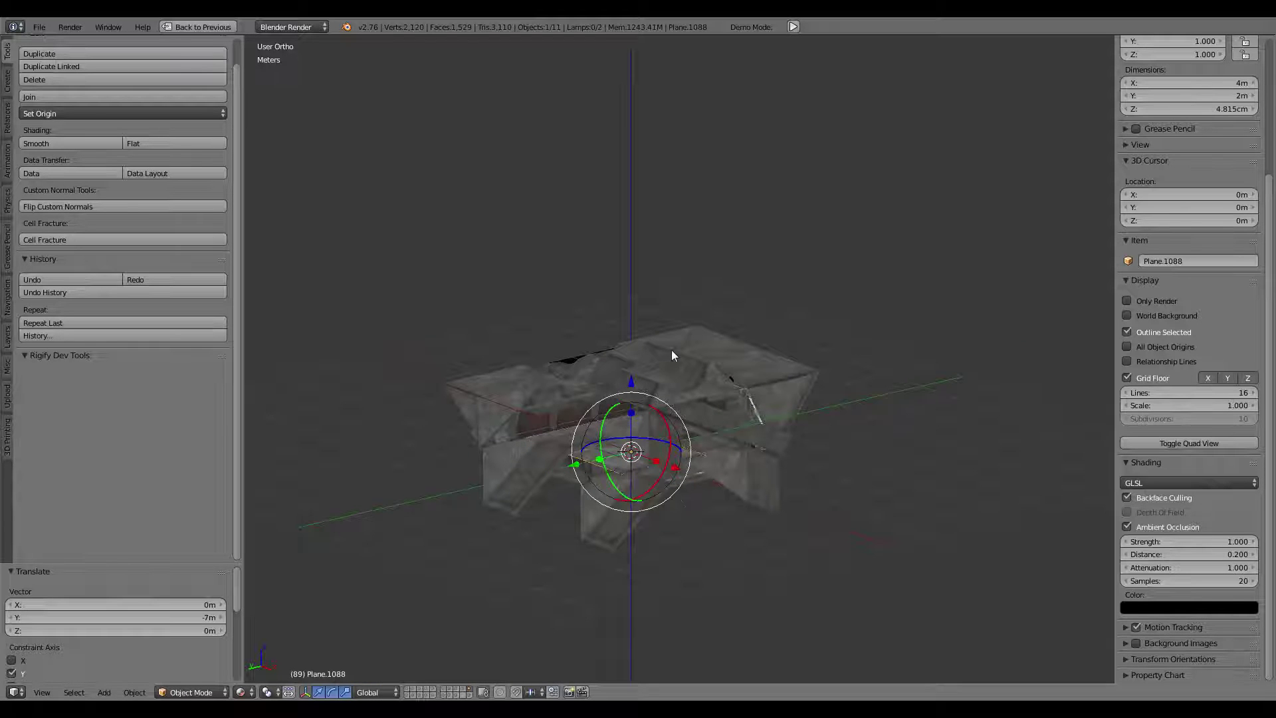
Unhide all pieces, then move, rotate and seat tile Plane.1098 in the junction centre.
key(alt+h)
mouse_move(672, 350)
middle_down()
mouse_move(707, 301)
mouse_move(560, 277)
middle_up()
right_click(530, 493)
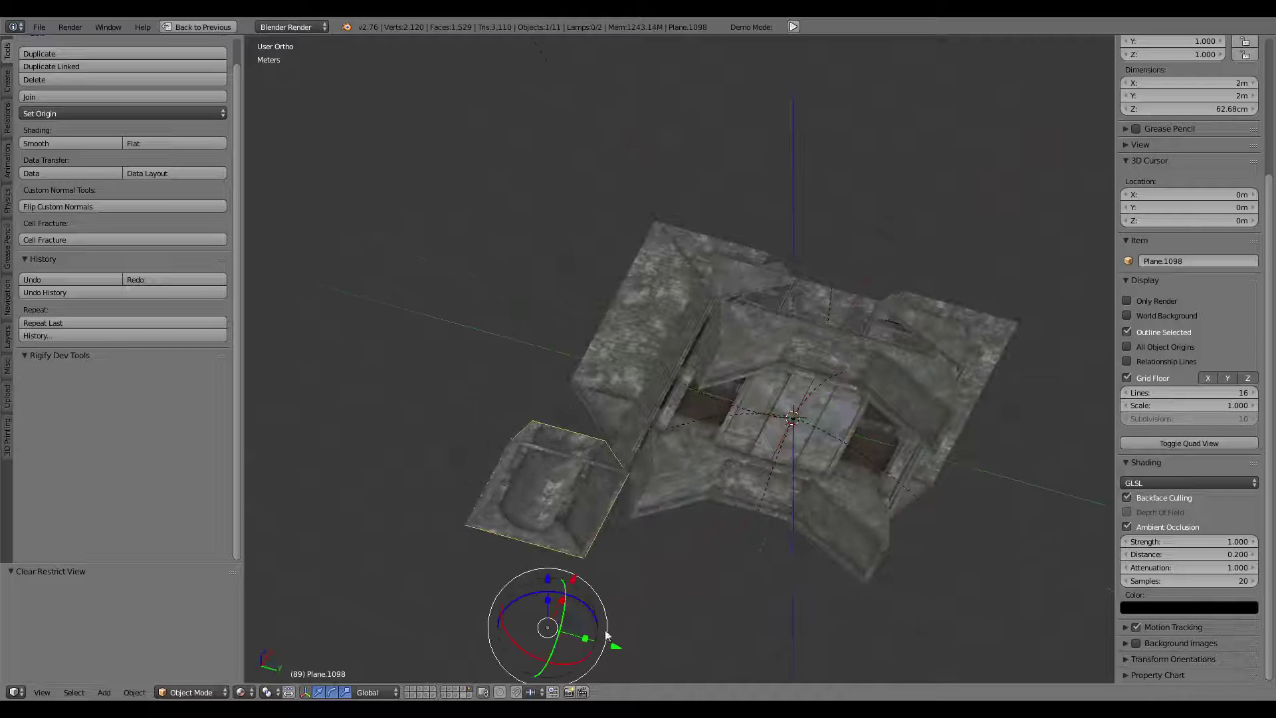
drag(617, 649, 800, 643)
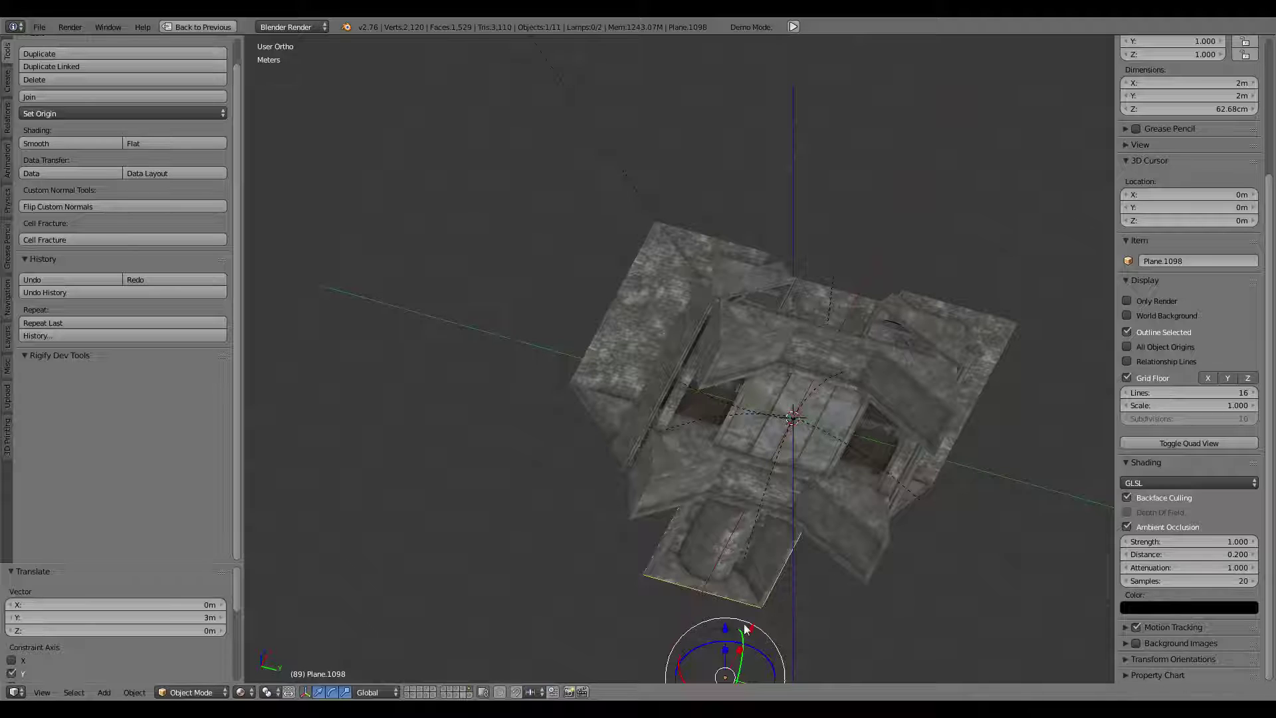
key(r)
click(837, 466)
drag(755, 627, 801, 497)
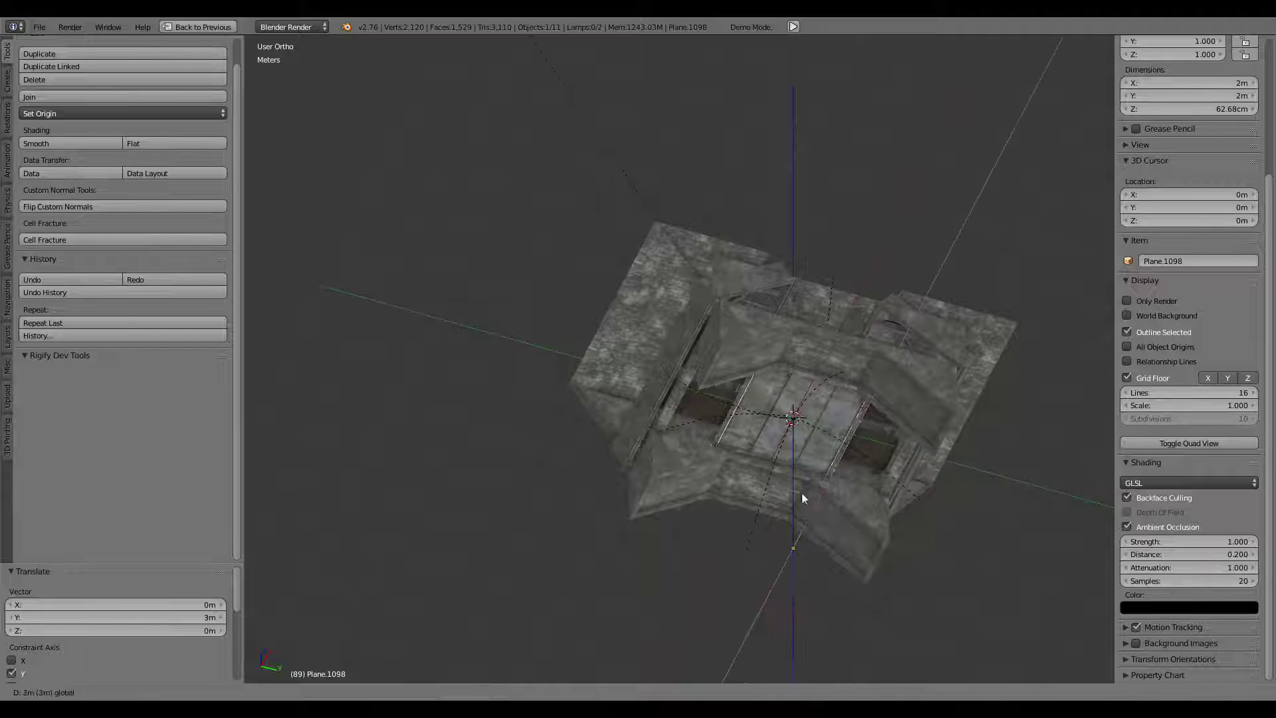
drag(799, 447, 829, 444)
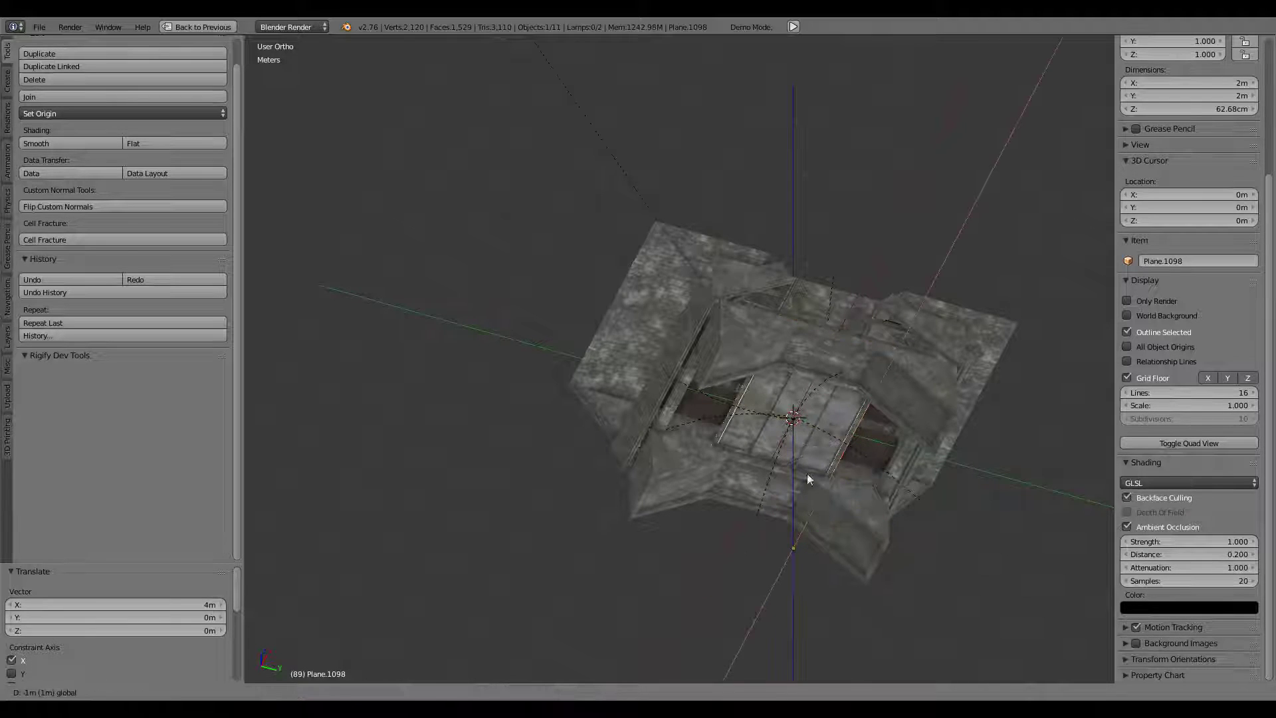
mouse_move(841, 463)
middle_down()
mouse_move(778, 400)
mouse_move(307, 378)
middle_up()
Select all kit pieces, set their origins to the 3D cursor, then undo the last change.
key(a)
key(a)
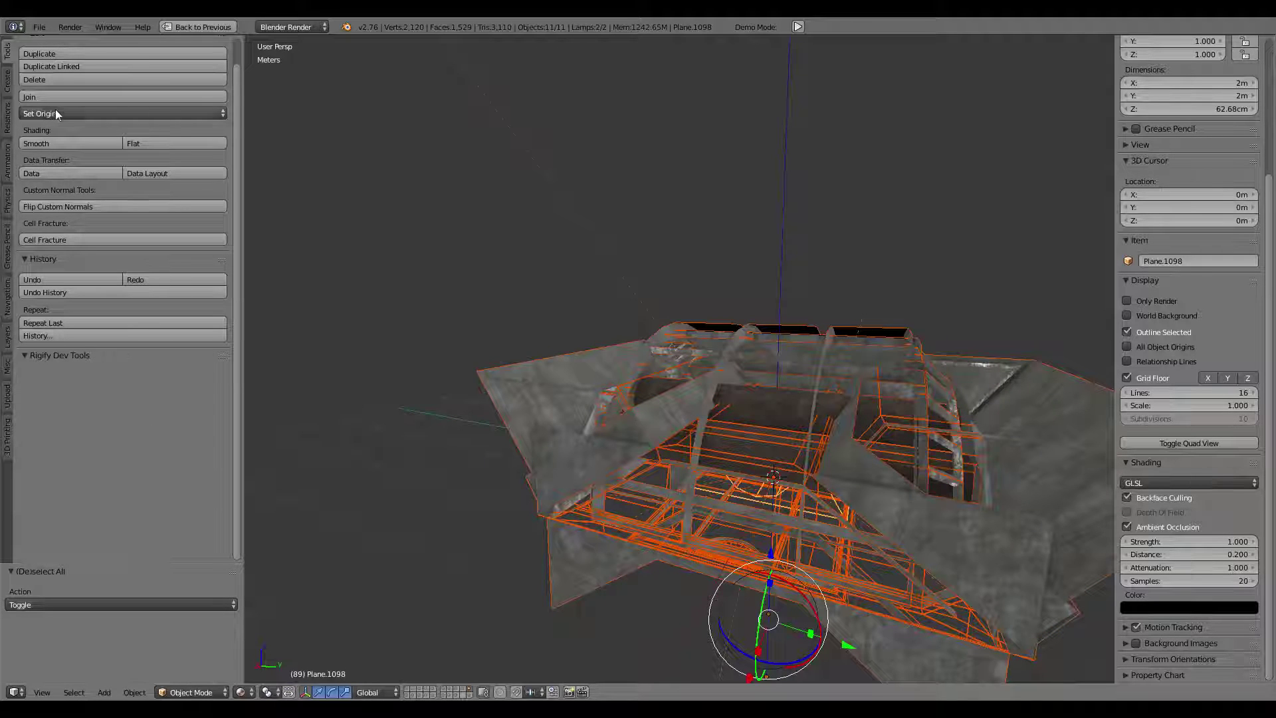
click(56, 113)
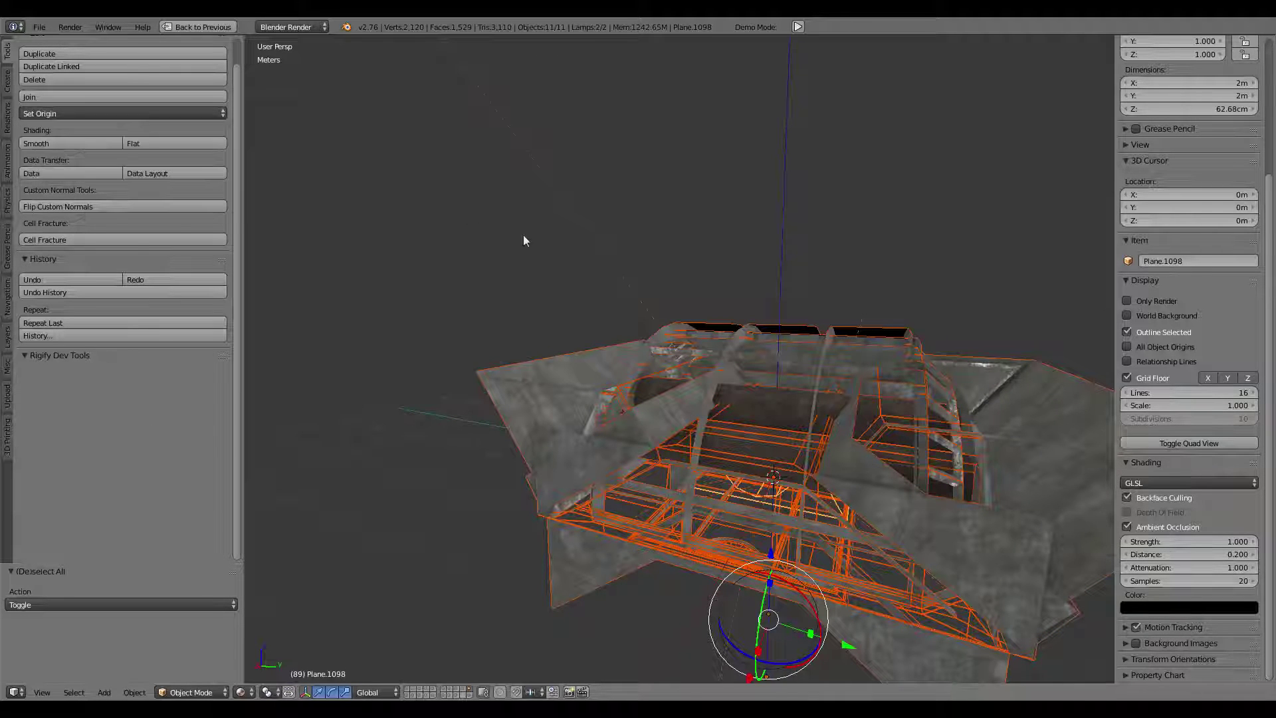
middle_drag(446, 190, 157, 130)
click(41, 116)
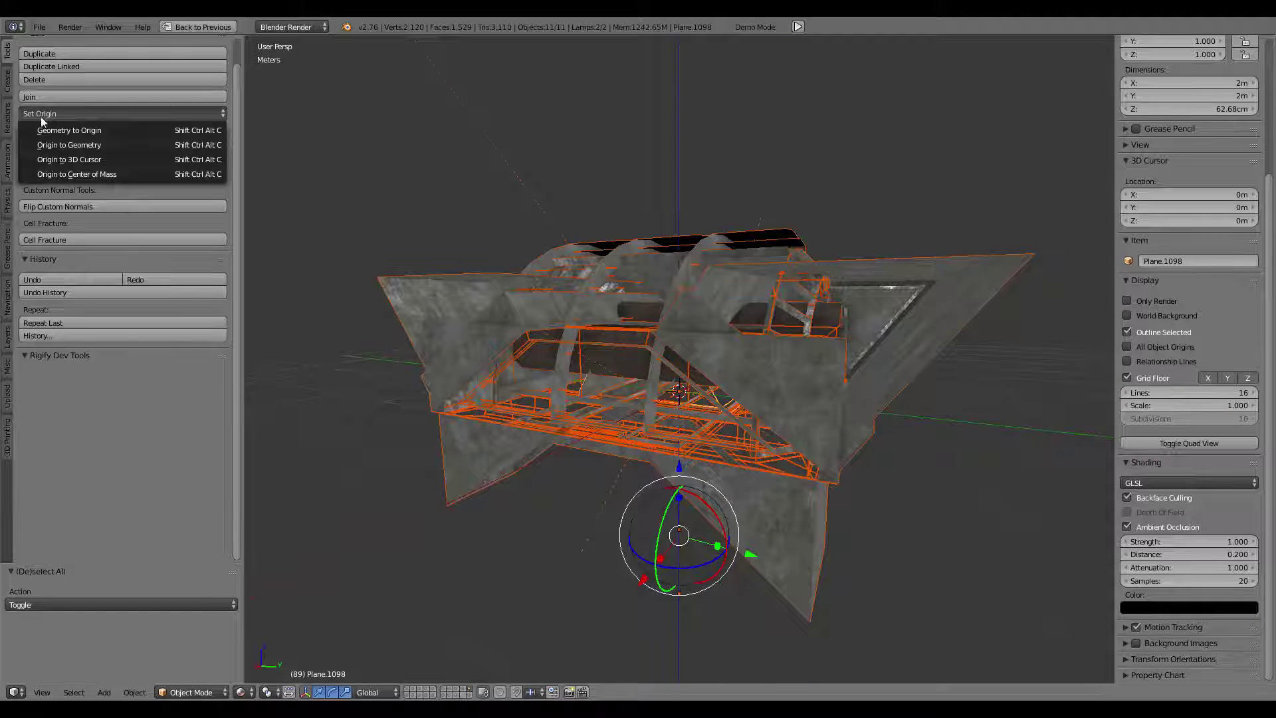
click(79, 160)
mouse_move(580, 226)
middle_down()
mouse_move(620, 181)
mouse_move(825, 238)
mouse_move(794, 254)
mouse_move(867, 337)
middle_up()
key(ctrl+z)
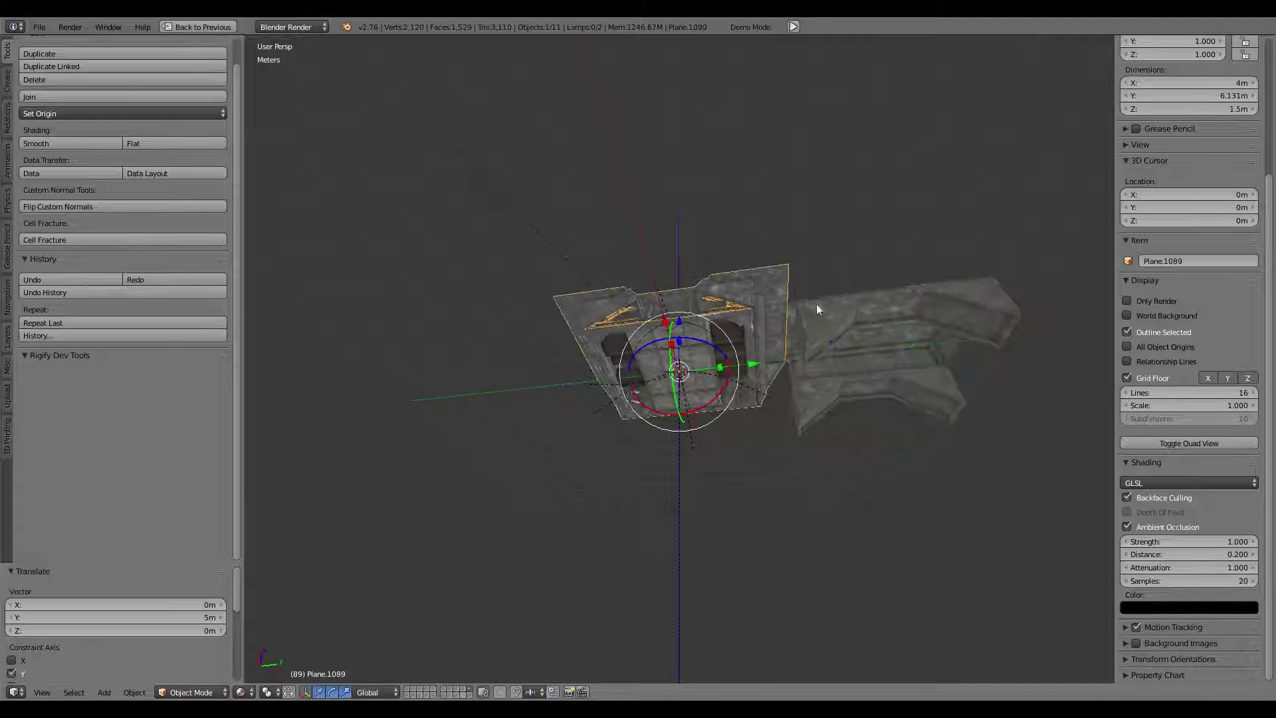
Undo back to an earlier layout, discarding an extra X move of the barred grate panel.
key(ctrl+z)
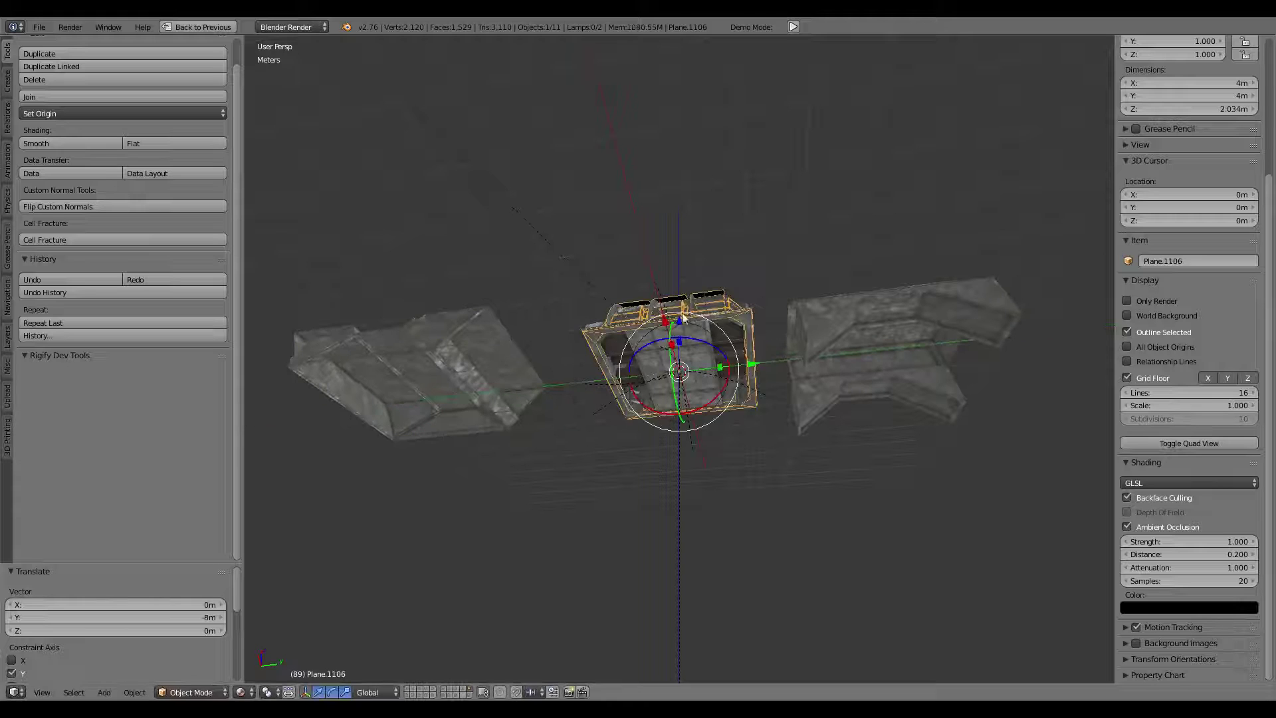
key(ctrl+z)
mouse_move(665, 324)
middle_down()
mouse_move(659, 298)
mouse_move(728, 320)
middle_up()
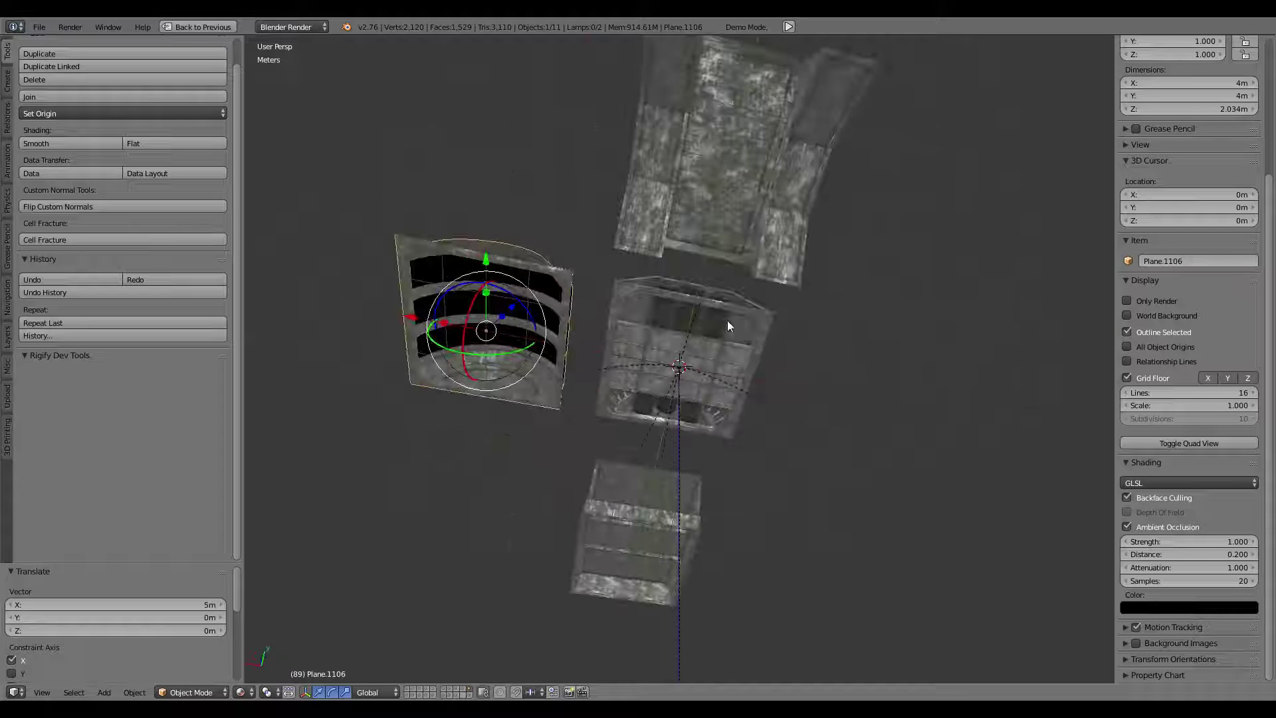
key(ctrl+z)
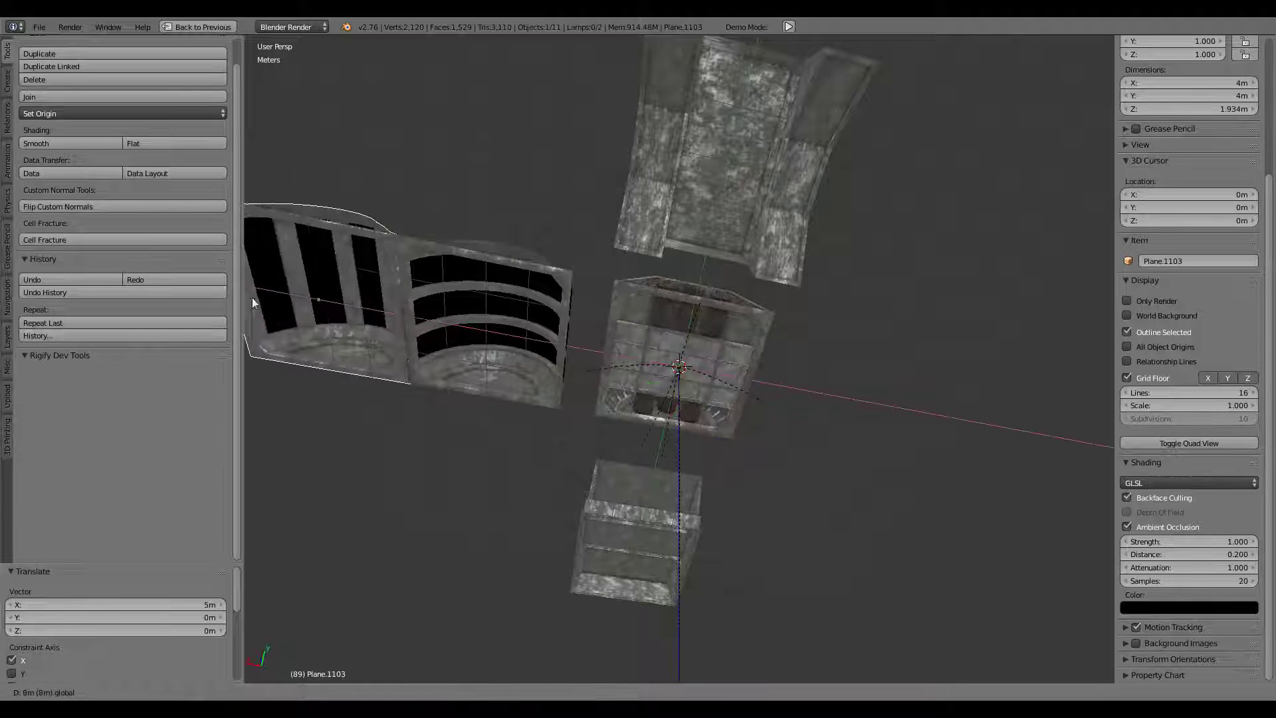
drag(604, 356, 251, 297)
mouse_move(251, 297)
middle_down()
mouse_move(557, 281)
mouse_move(372, 286)
middle_up()
key(ctrl+z)
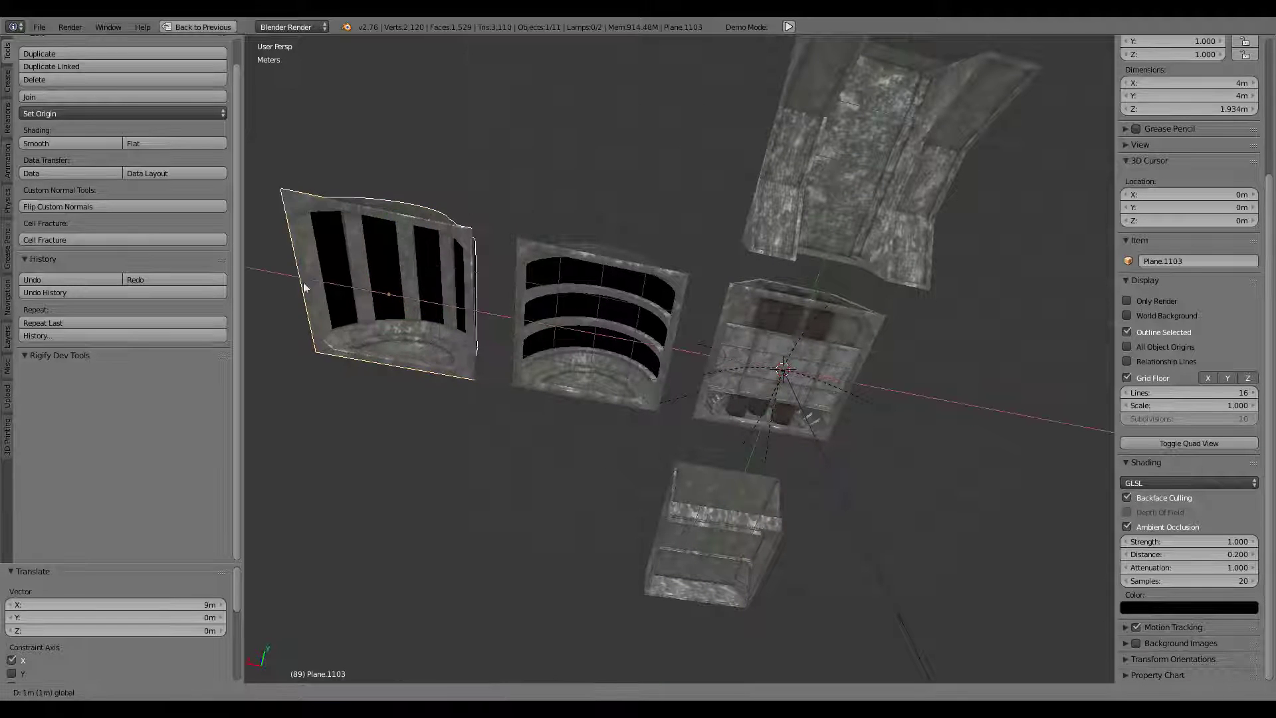
key(ctrl+z)
key(ctrl+z)
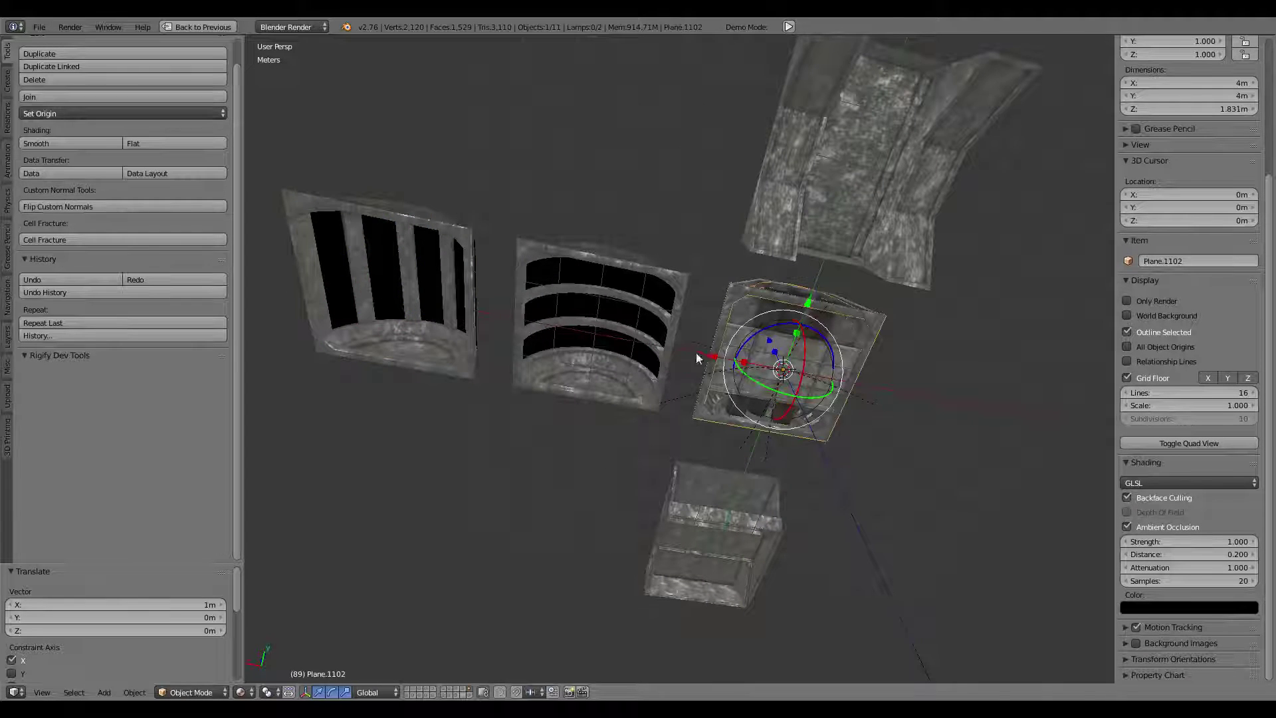
Move Plane.1102 to 10 m along X and 5 m along Y.
key(g)
key(x)
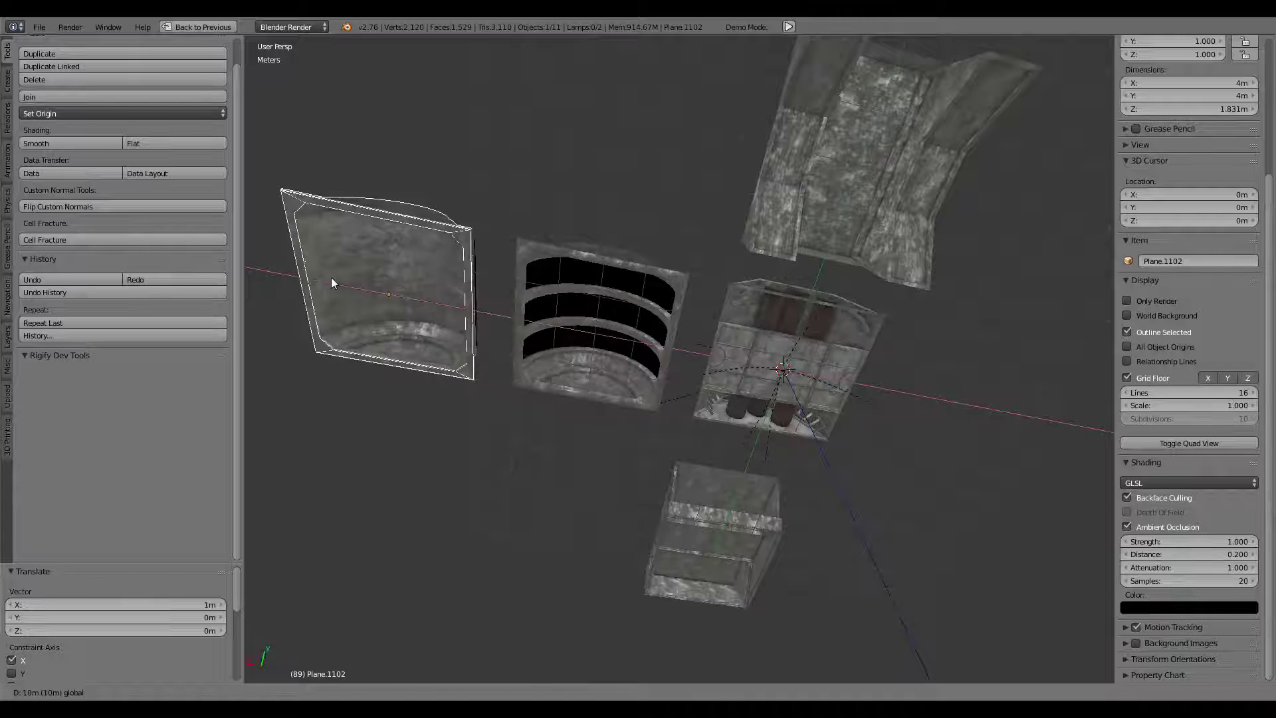
click(331, 277)
key(g)
key(y)
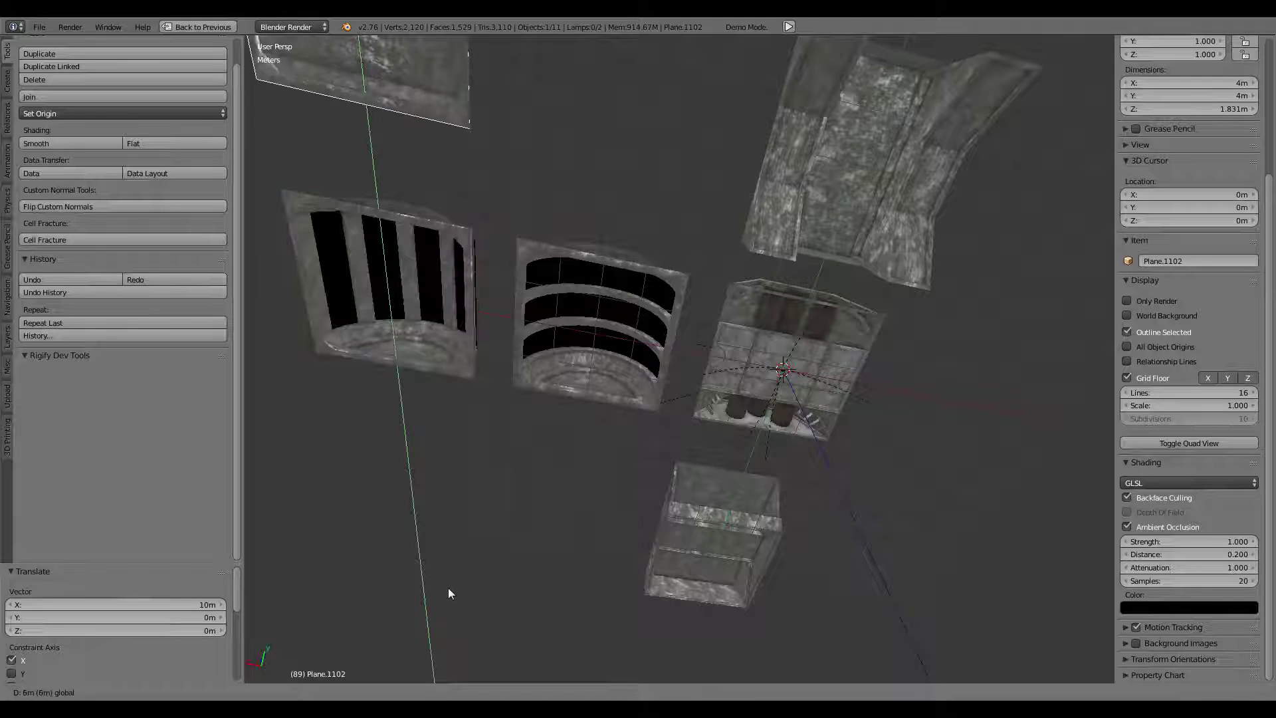
click(438, 628)
scroll(437, 627, down, 5)
middle_drag(437, 628, 697, 440)
scroll(743, 406, up, 3)
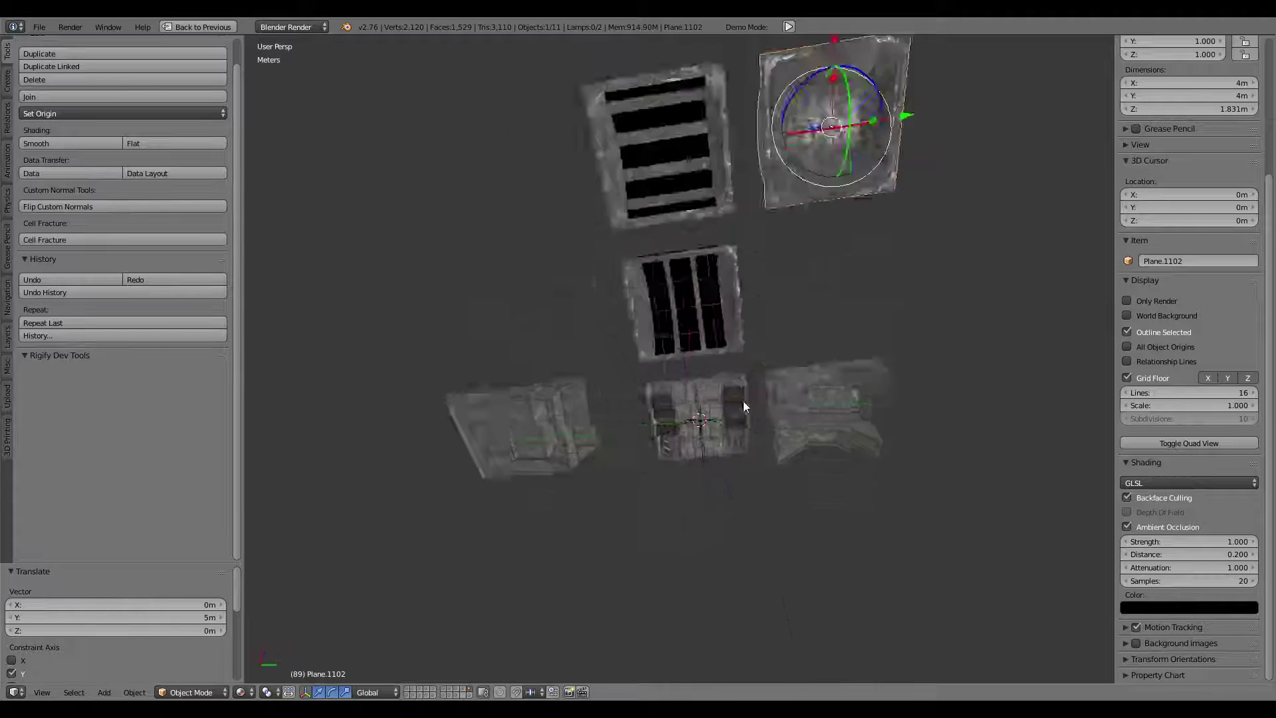
scroll(743, 401, up, 2)
Move the ladder rail piece Plane.1105 to -5 m along Y.
right_click(740, 367)
scroll(739, 367, up, 2)
key(g)
key(y)
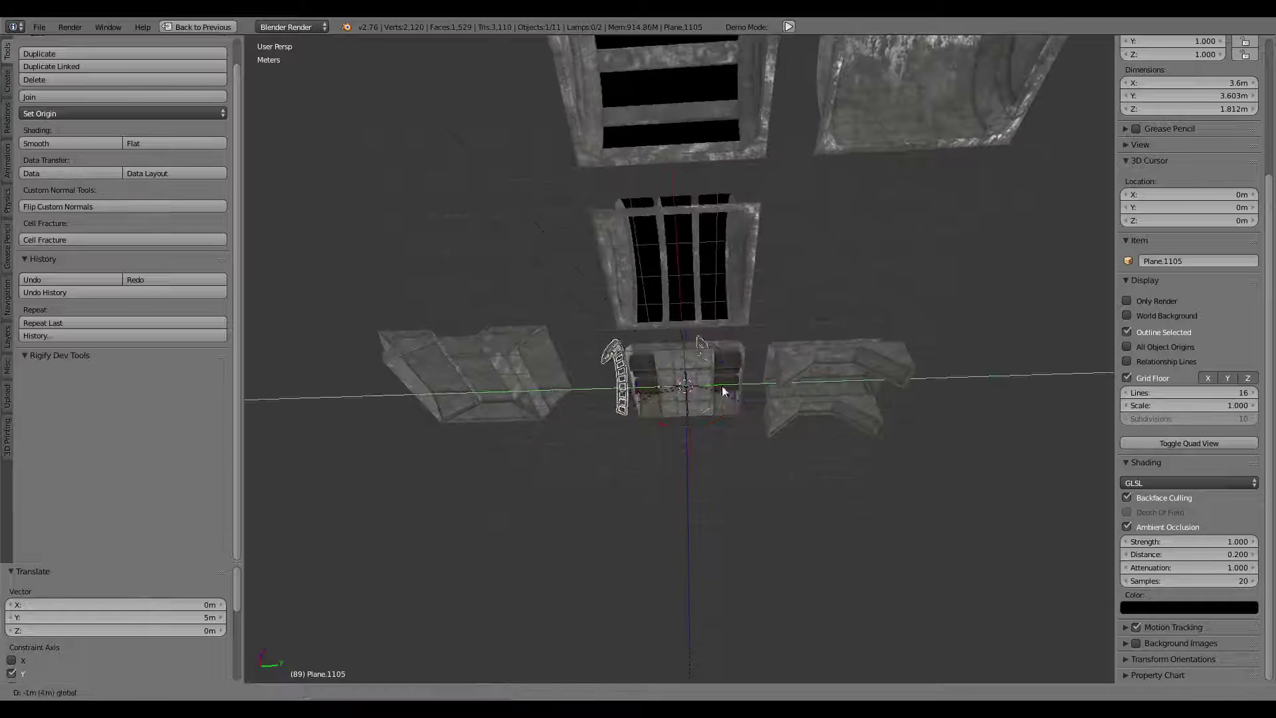
key(Escape)
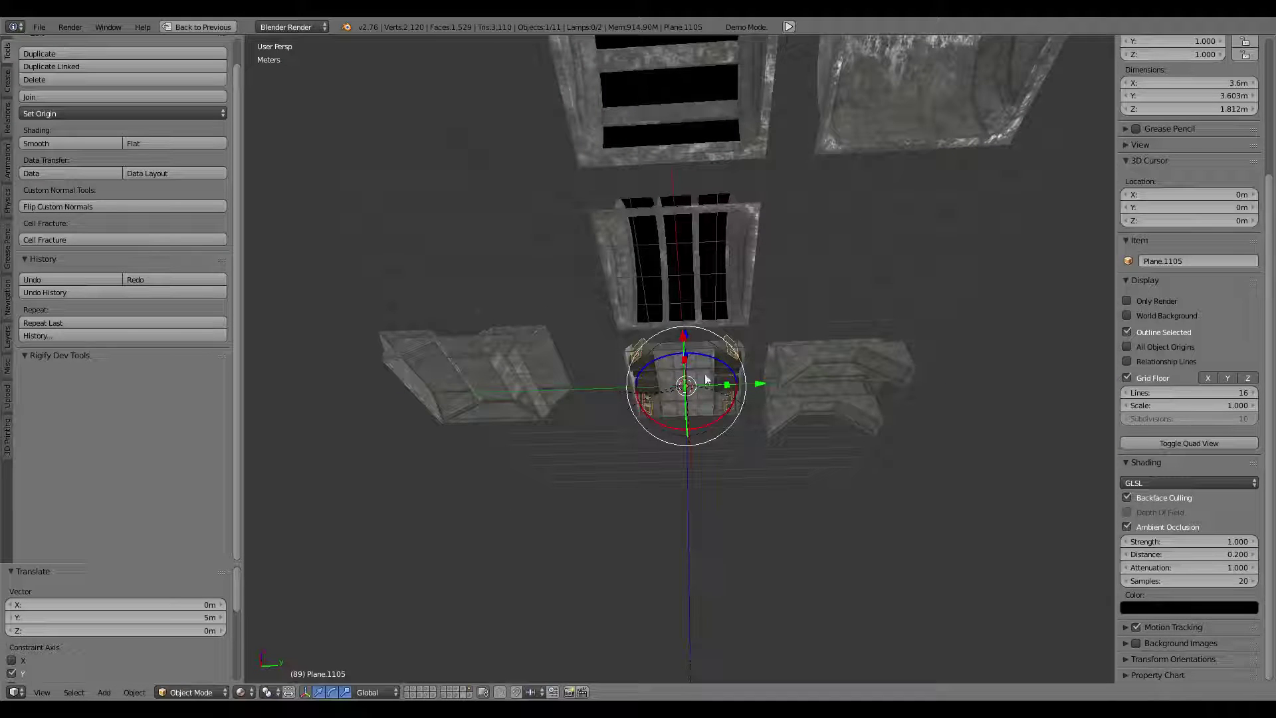
key(g)
key(y)
click(614, 395)
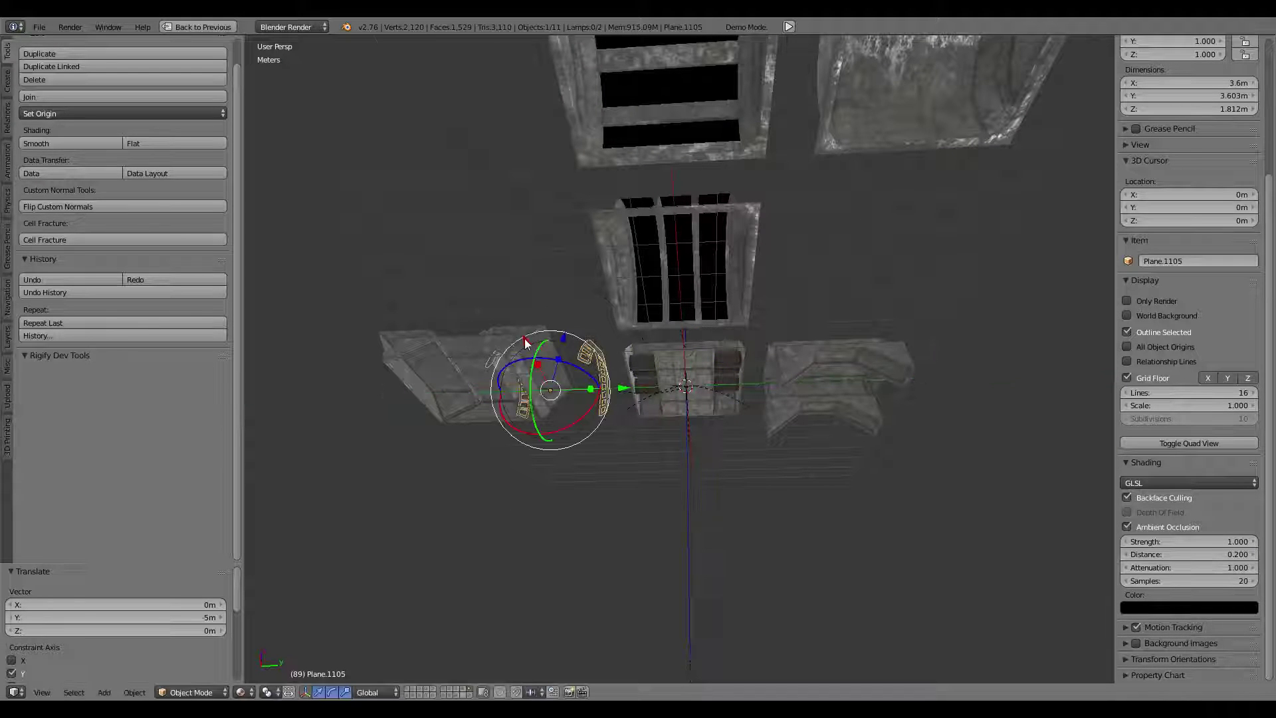
Shift the ladder rails along X, settling them at -1 m.
key(g)
key(x)
click(289, 69)
mouse_move(289, 69)
middle_down()
mouse_move(573, 110)
mouse_move(506, 276)
middle_up()
mouse_move(469, 306)
mouse_down()
mouse_move(428, 285)
mouse_move(419, 293)
mouse_up()
middle_drag(577, 258, 710, 212)
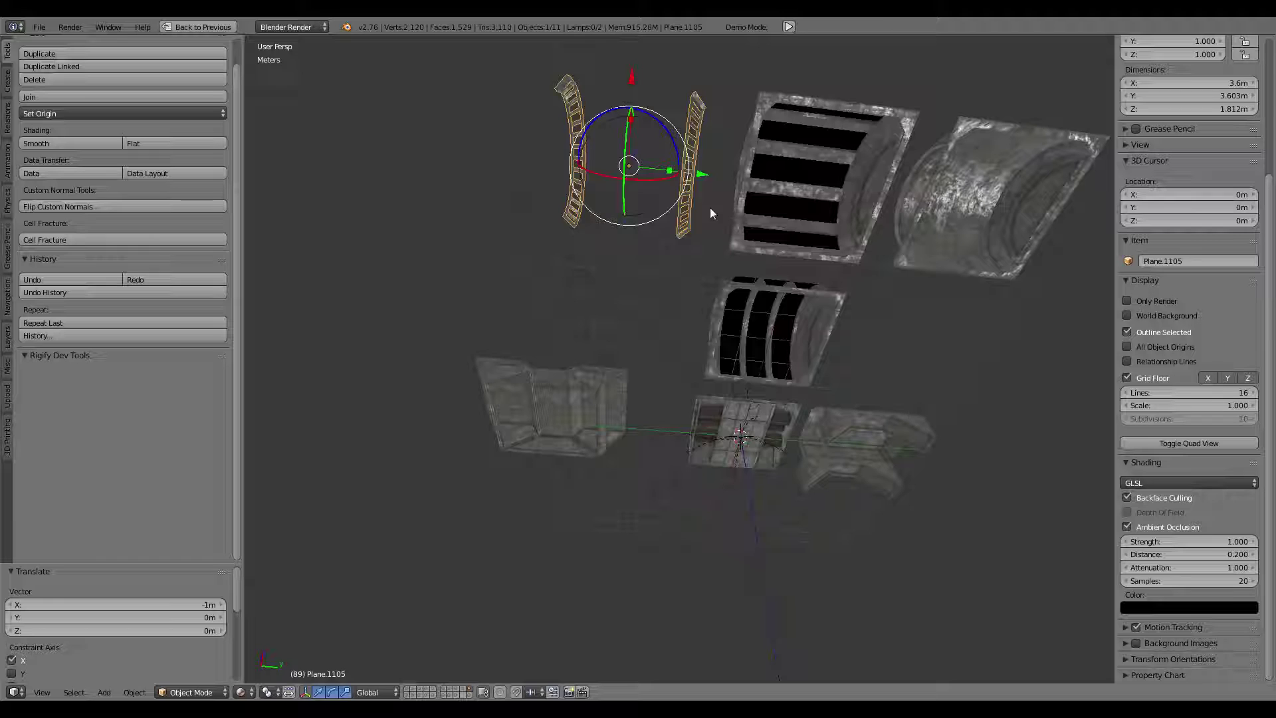
Move the small square tile Plane.1098 to -12 m on Y and -5 m on X.
right_click(810, 348)
right_click(714, 435)
key(g)
key(y)
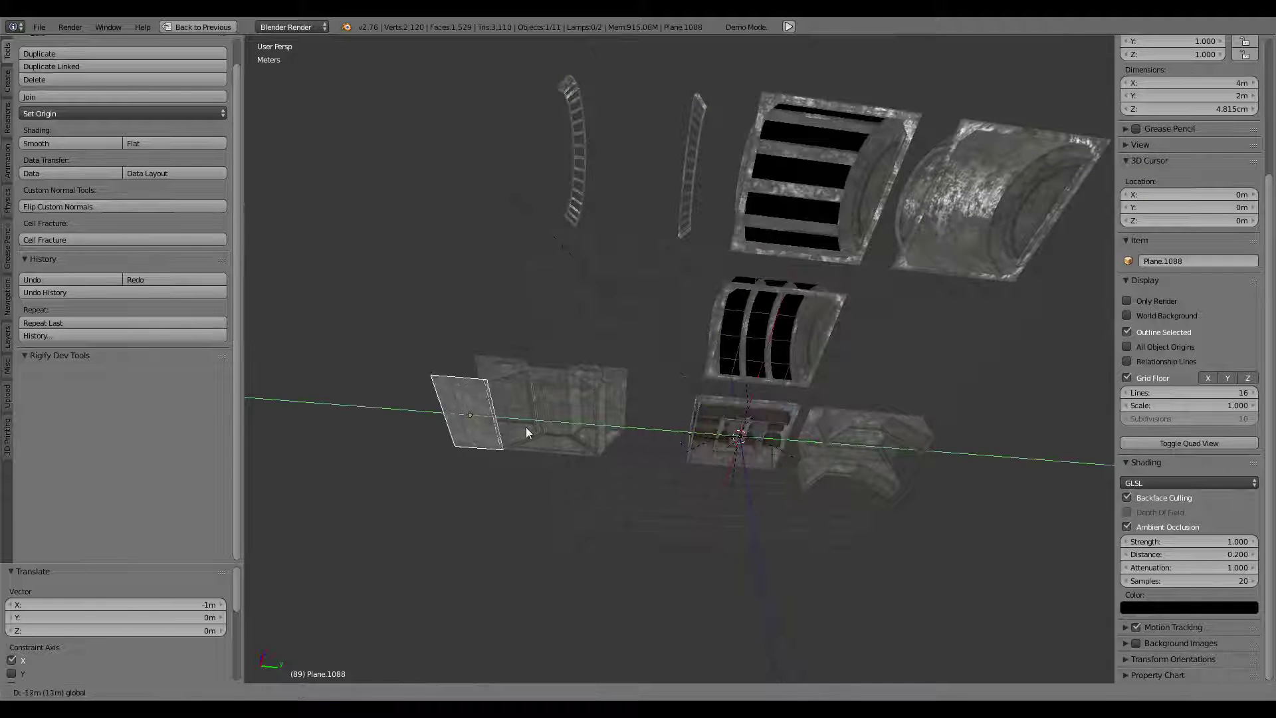
click(515, 425)
key(g)
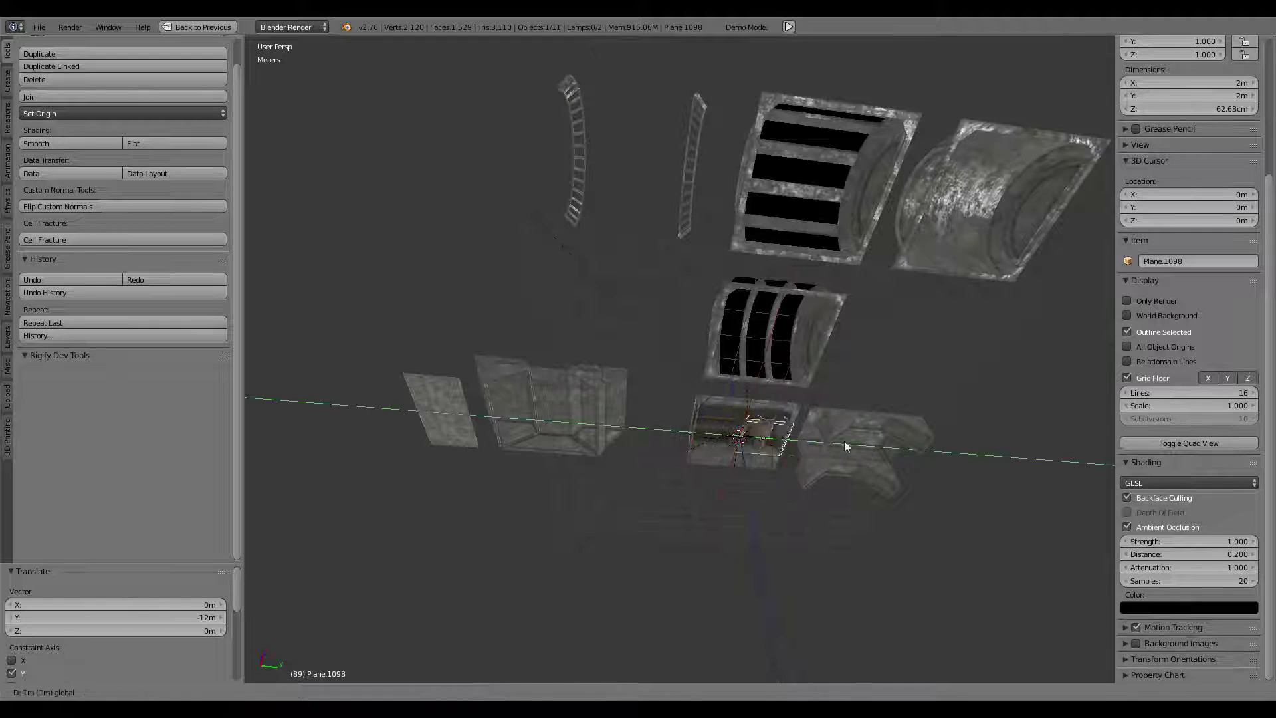
right_click(810, 444)
key(g)
key(x)
click(700, 415)
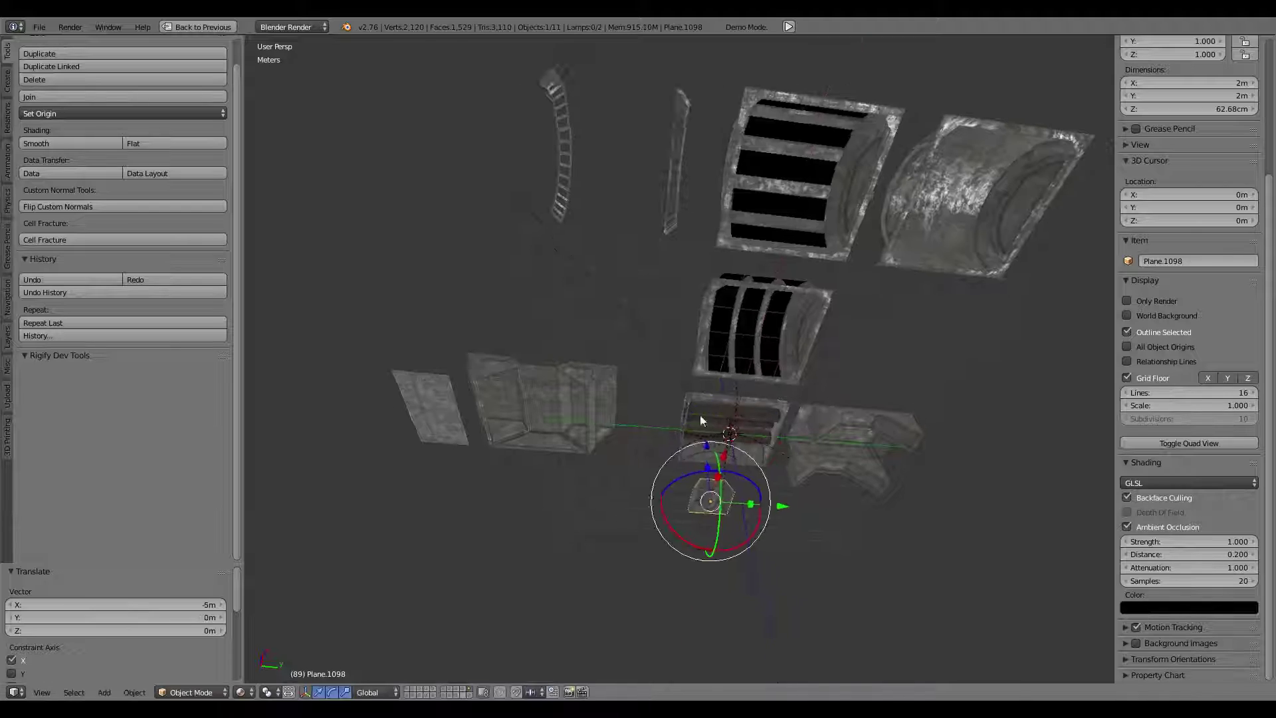
mouse_move(700, 415)
middle_down()
mouse_move(743, 398)
mouse_move(737, 323)
mouse_move(692, 408)
mouse_move(538, 396)
mouse_move(682, 342)
mouse_move(515, 357)
middle_up()
Inspect the barred ceiling arch's mesh from below in Edit Mode, then select Plane.1102.
right_click(757, 255)
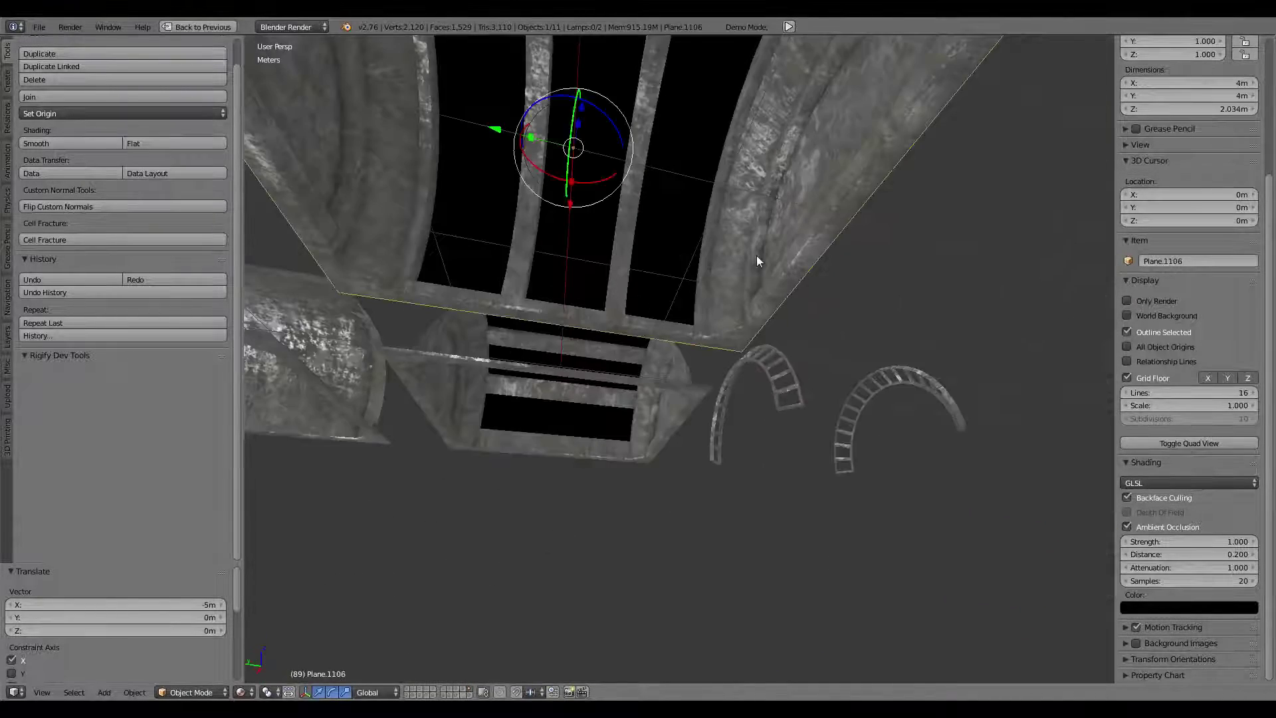
key(Tab)
mouse_move(727, 308)
middle_down()
mouse_move(747, 299)
mouse_move(620, 276)
mouse_move(778, 330)
mouse_move(589, 270)
mouse_move(984, 306)
mouse_move(868, 288)
mouse_move(861, 313)
mouse_move(737, 323)
mouse_move(723, 282)
mouse_move(749, 390)
mouse_move(584, 343)
mouse_move(675, 317)
middle_up()
key(Tab)
right_click(671, 279)
key(Tab)
Select a rim edge of the floor piece plus a parallel edge.
scroll(675, 317, up, 3)
right_click(675, 317)
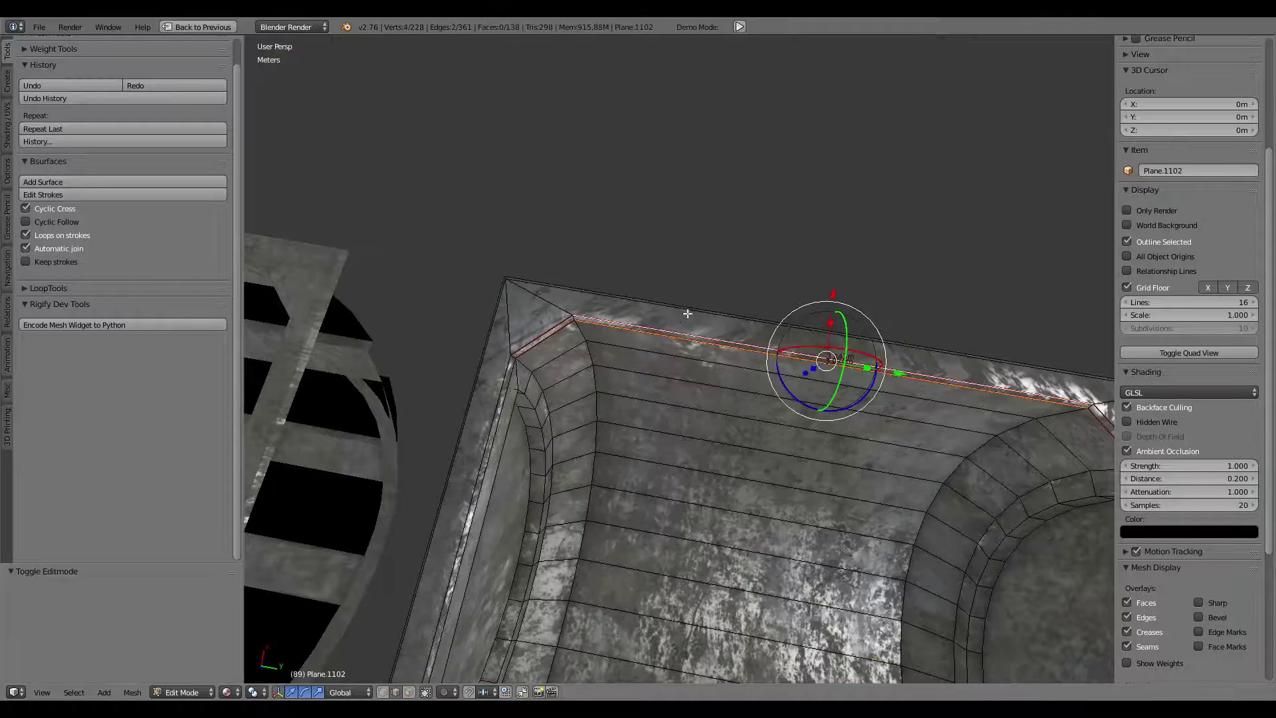
mouse_move(688, 313)
middle_down()
mouse_move(731, 425)
mouse_move(714, 258)
mouse_move(793, 165)
middle_up()
shift+right_click(731, 425)
scroll(715, 259, down, 3)
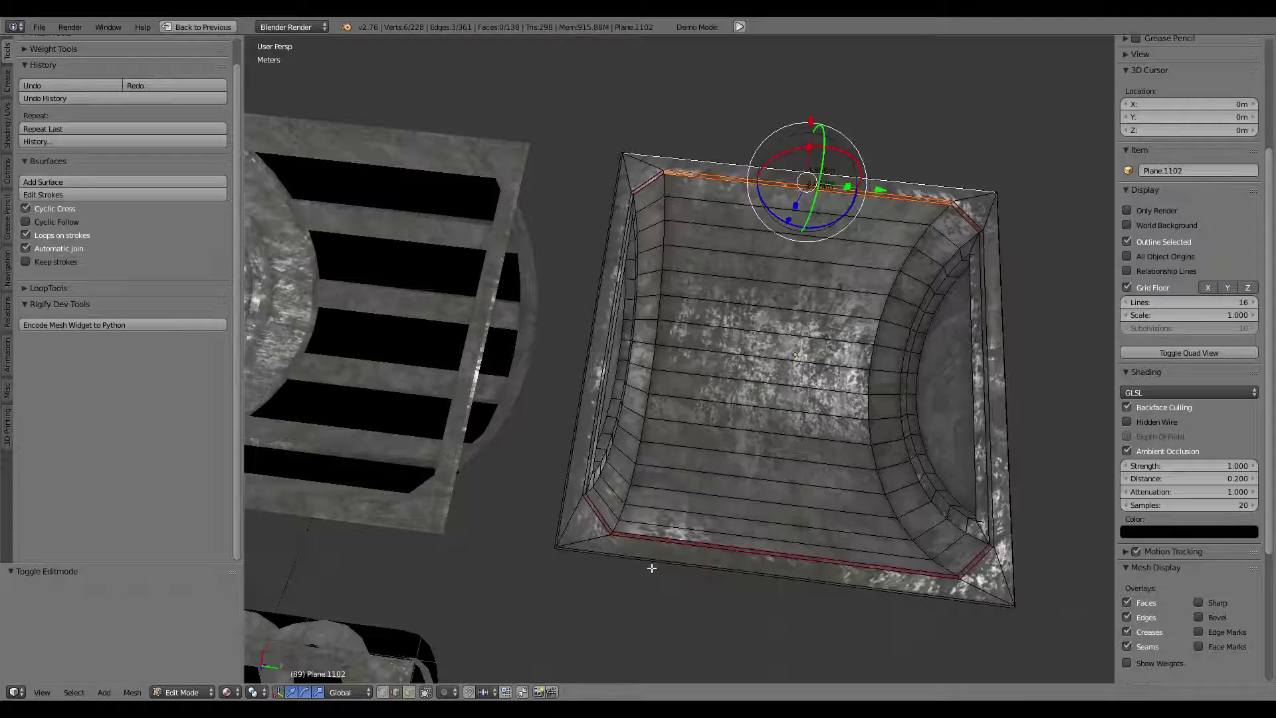
scroll(735, 423, up, 4)
Add the inner edge beside the bottom rim and subdivide the selected edges.
mouse_move(651, 569)
shift+middle_down()
mouse_move(735, 422)
mouse_move(749, 285)
mouse_move(702, 383)
shift+middle_up()
shift+right_click(768, 344)
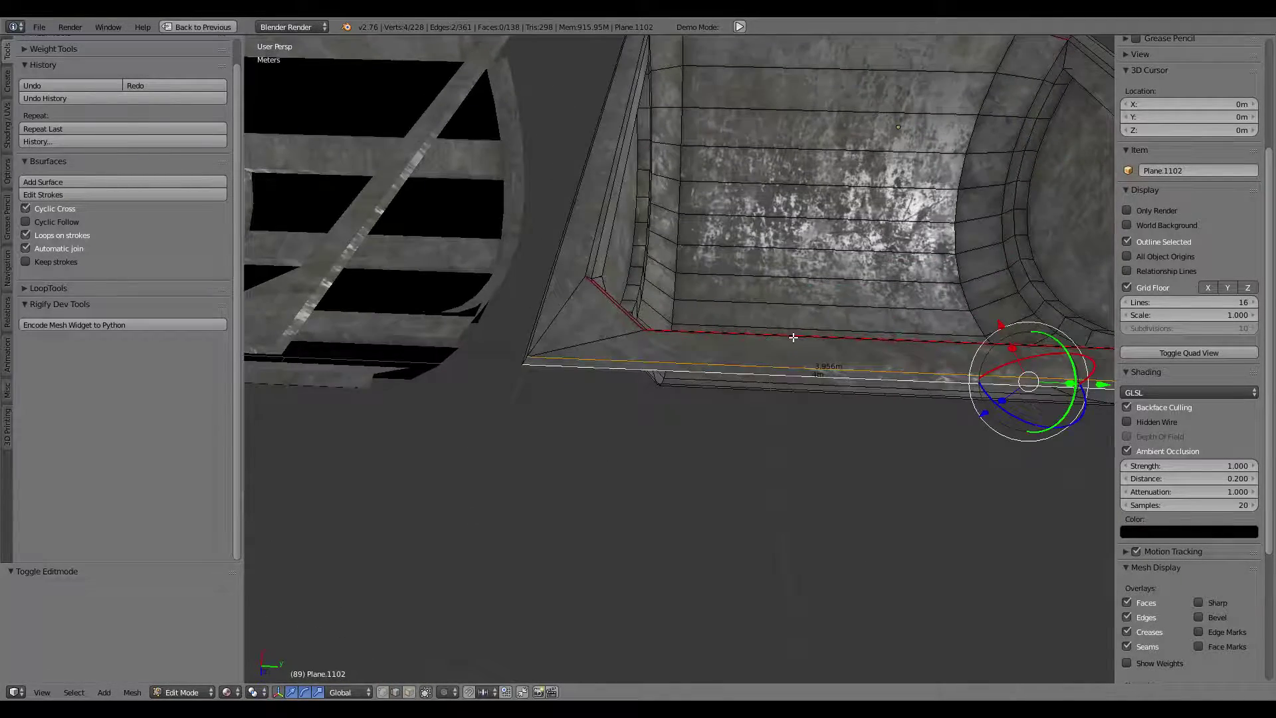
middle_drag(793, 337, 743, 336)
key(w)
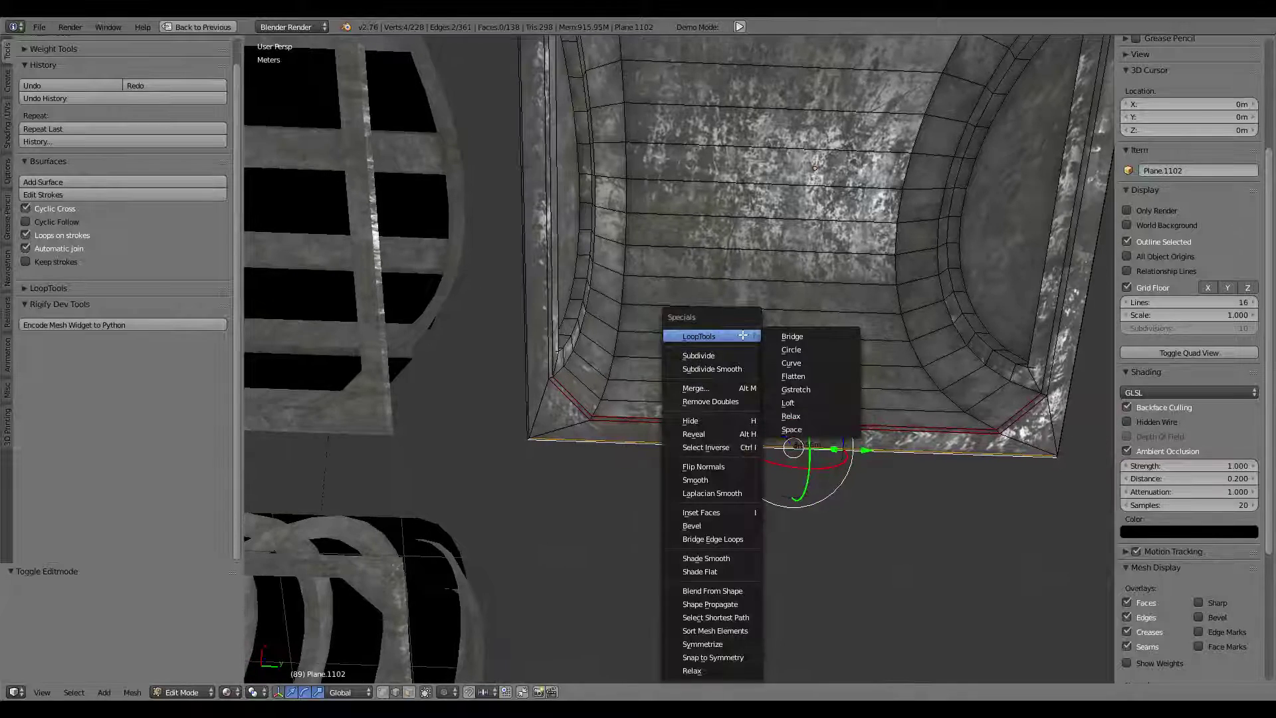
key(w)
click(683, 374)
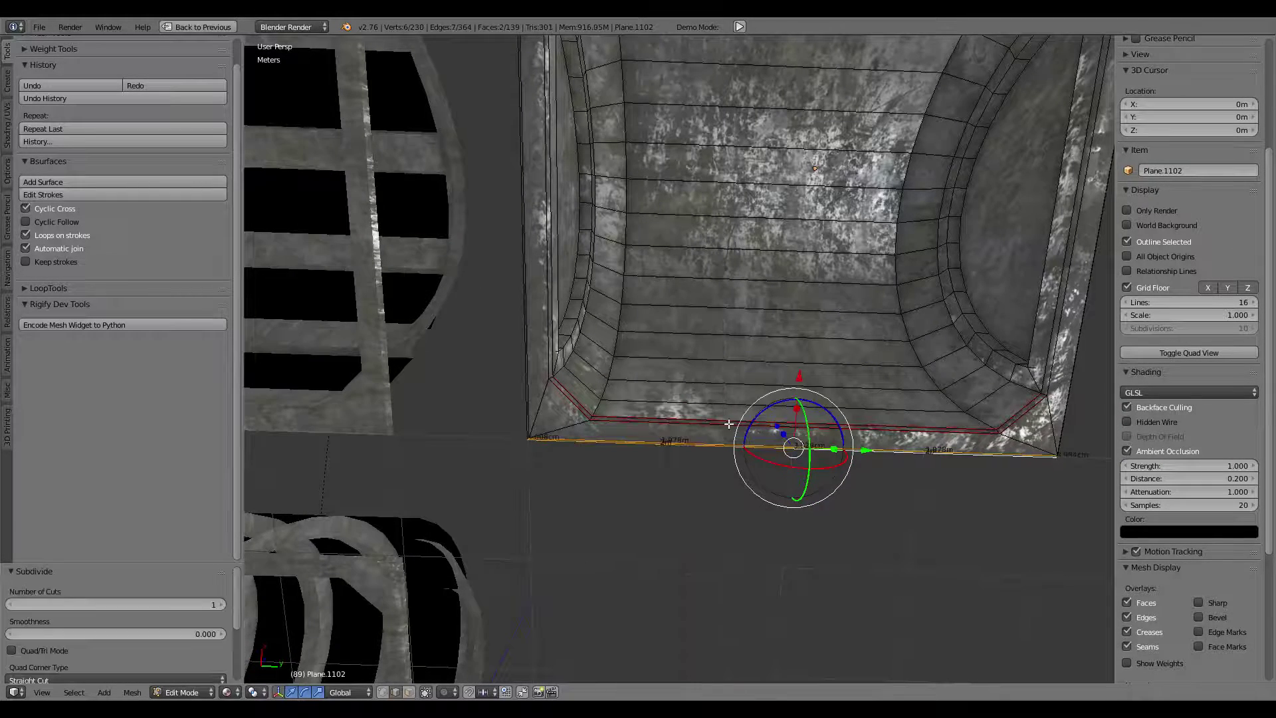
middle_drag(730, 425, 724, 402)
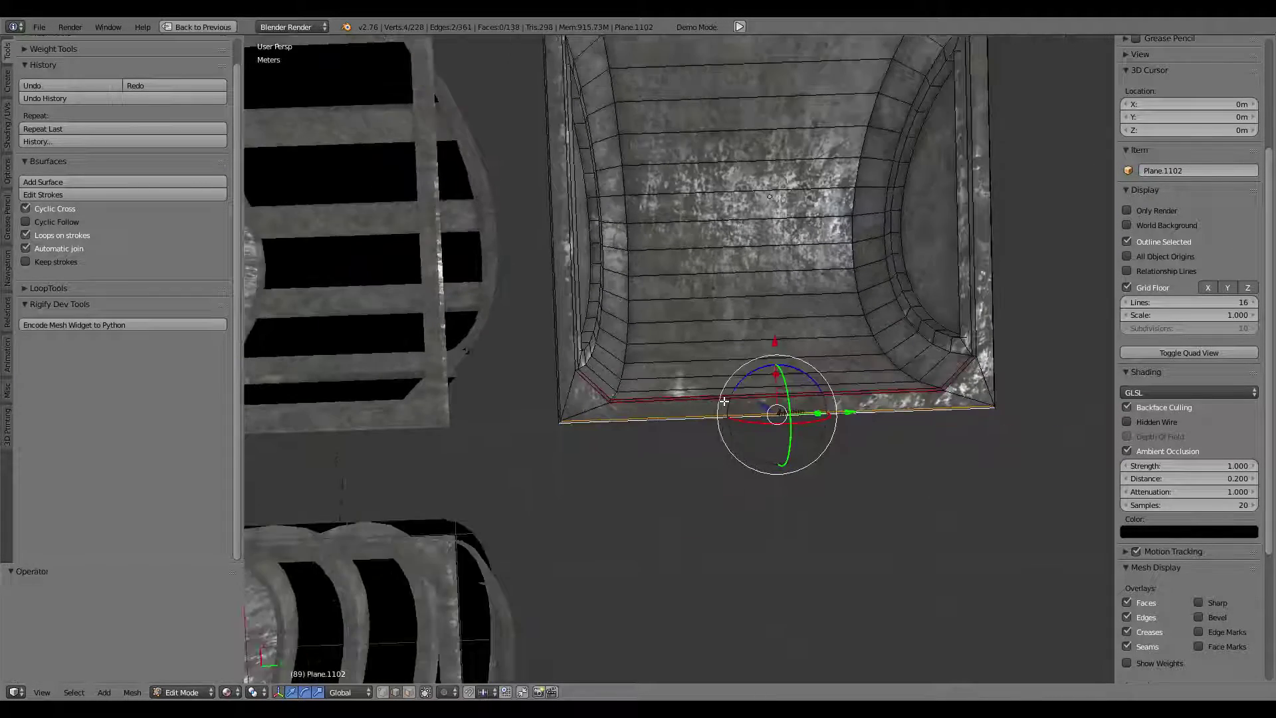
In face mode, select the bottom, central and top face loops and split them off.
click(409, 692)
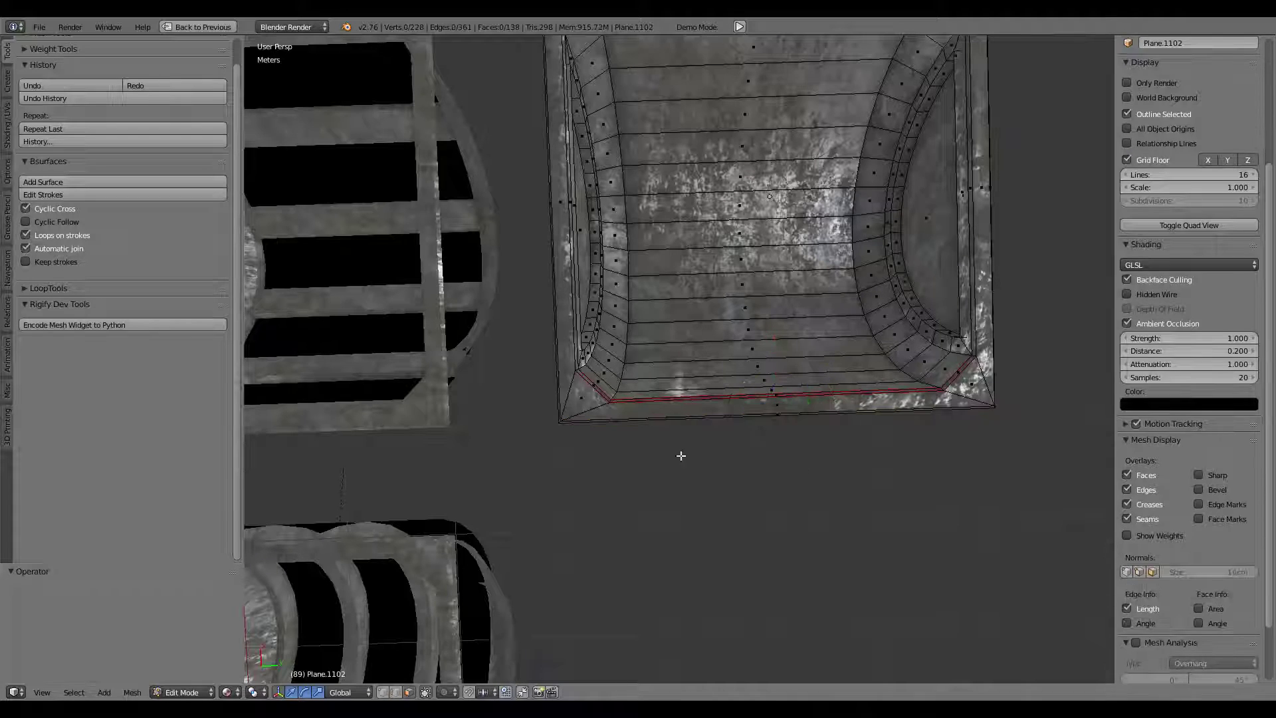
alt+click(774, 403)
alt+shift+click(772, 376)
mouse_move(772, 376)
middle_down()
mouse_move(774, 178)
mouse_move(760, 182)
mouse_move(747, 283)
middle_up()
alt+shift+click(775, 178)
key(y)
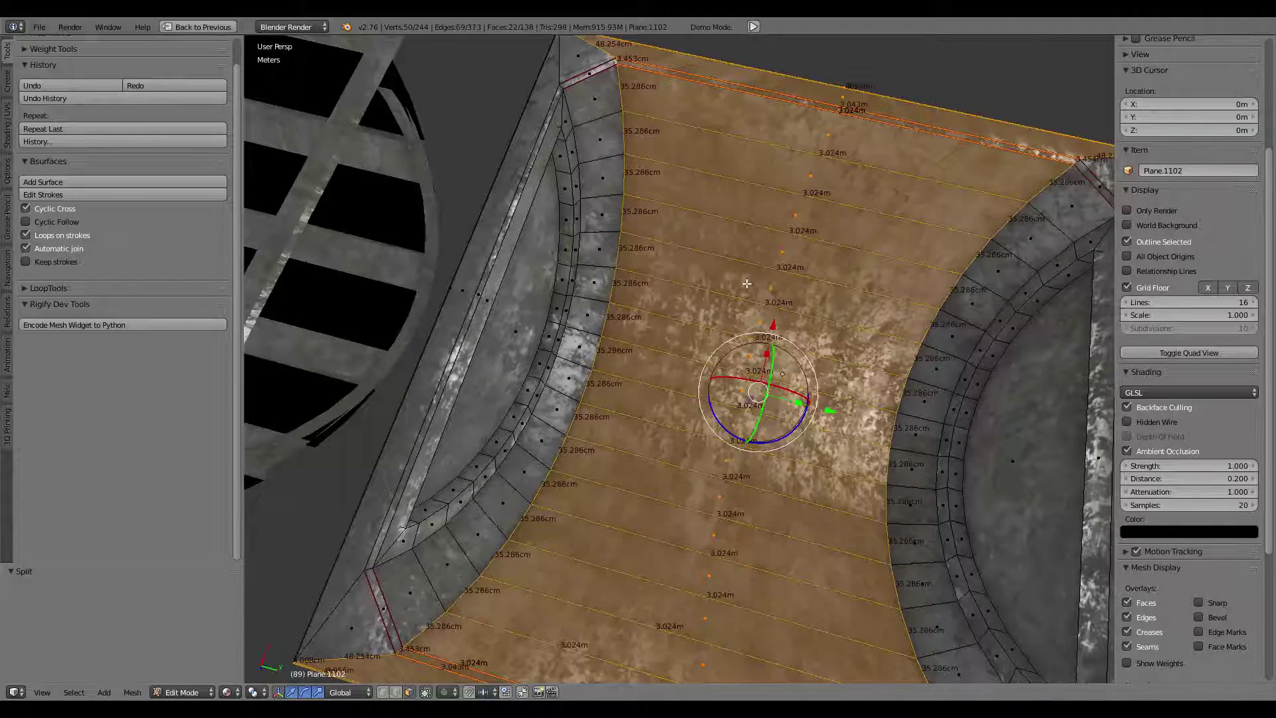
Hide the unselected faces and select the split floor strip's curved edge loop.
key(shift+h)
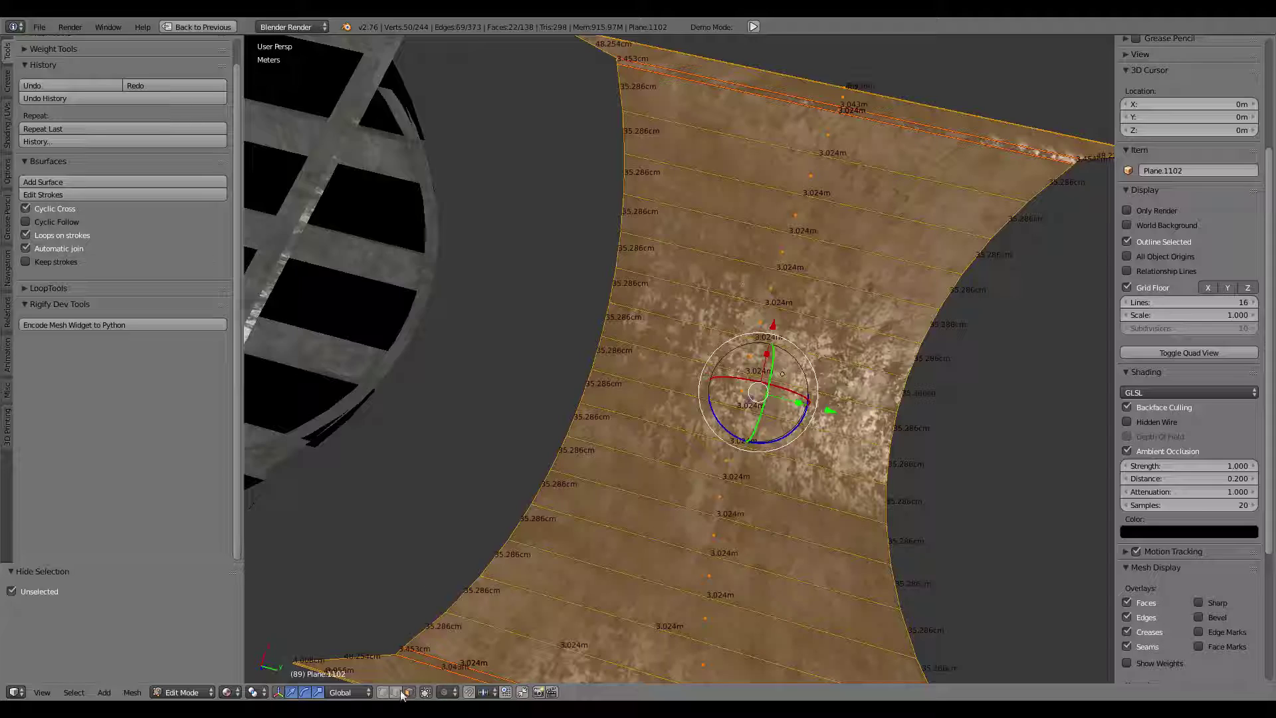
alt+right_click(529, 505)
mouse_move(530, 504)
middle_down()
mouse_move(735, 408)
mouse_move(462, 355)
middle_up()
scroll(483, 374, down, 4)
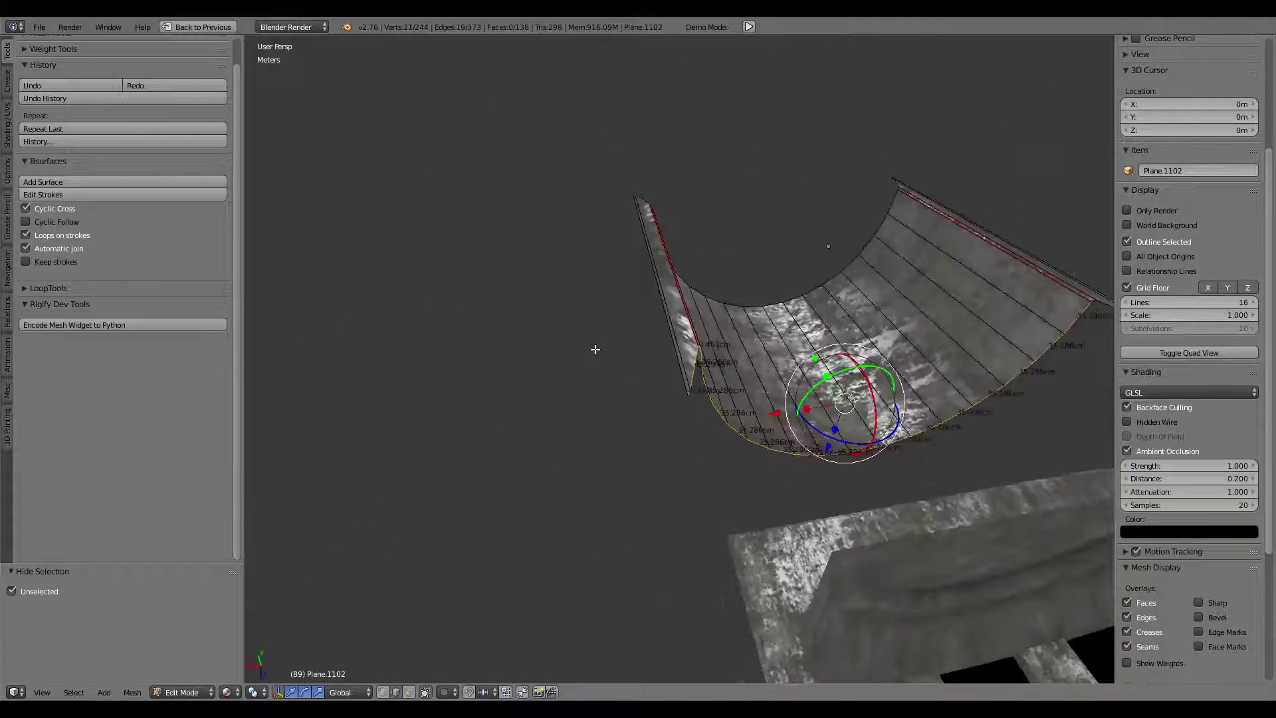
mouse_move(598, 348)
middle_down()
mouse_move(685, 401)
mouse_move(890, 459)
mouse_move(969, 441)
middle_up()
scroll(685, 401, up, 3)
alt+shift+right_click(897, 464)
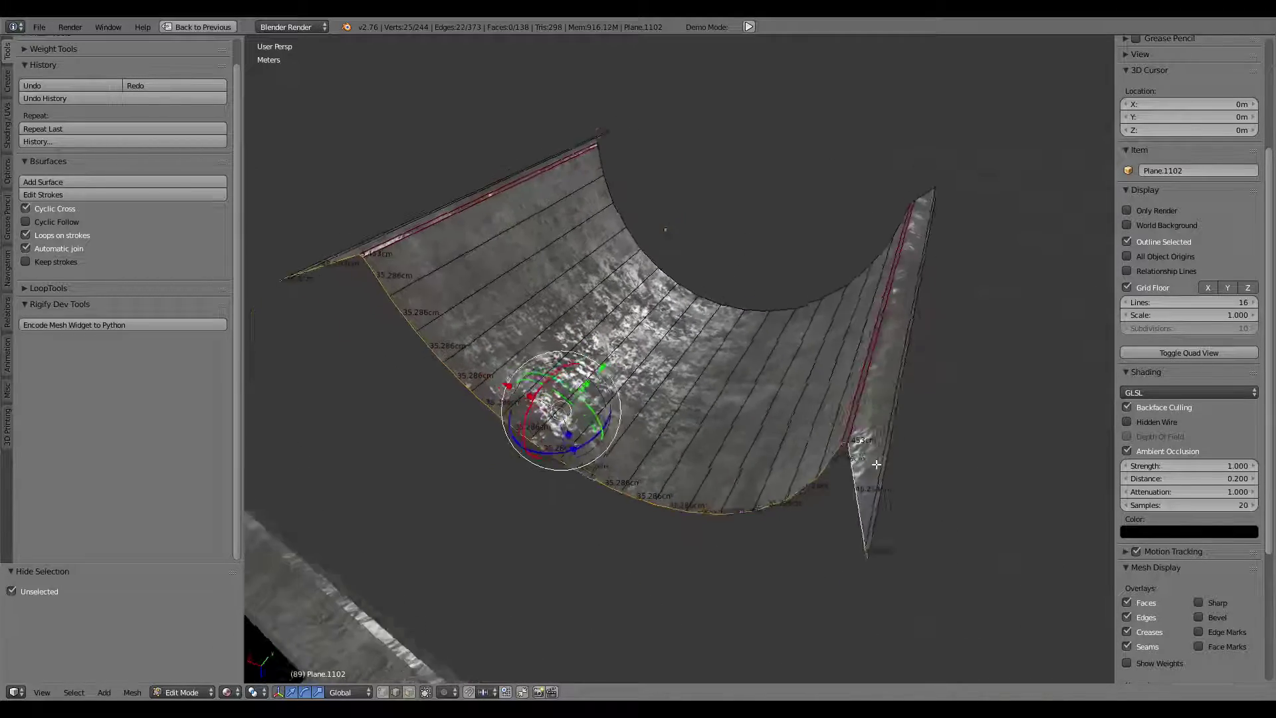
scroll(835, 444, up, 2)
mouse_move(836, 444)
middle_down()
mouse_move(755, 447)
mouse_move(709, 513)
mouse_move(891, 399)
mouse_move(743, 472)
middle_up()
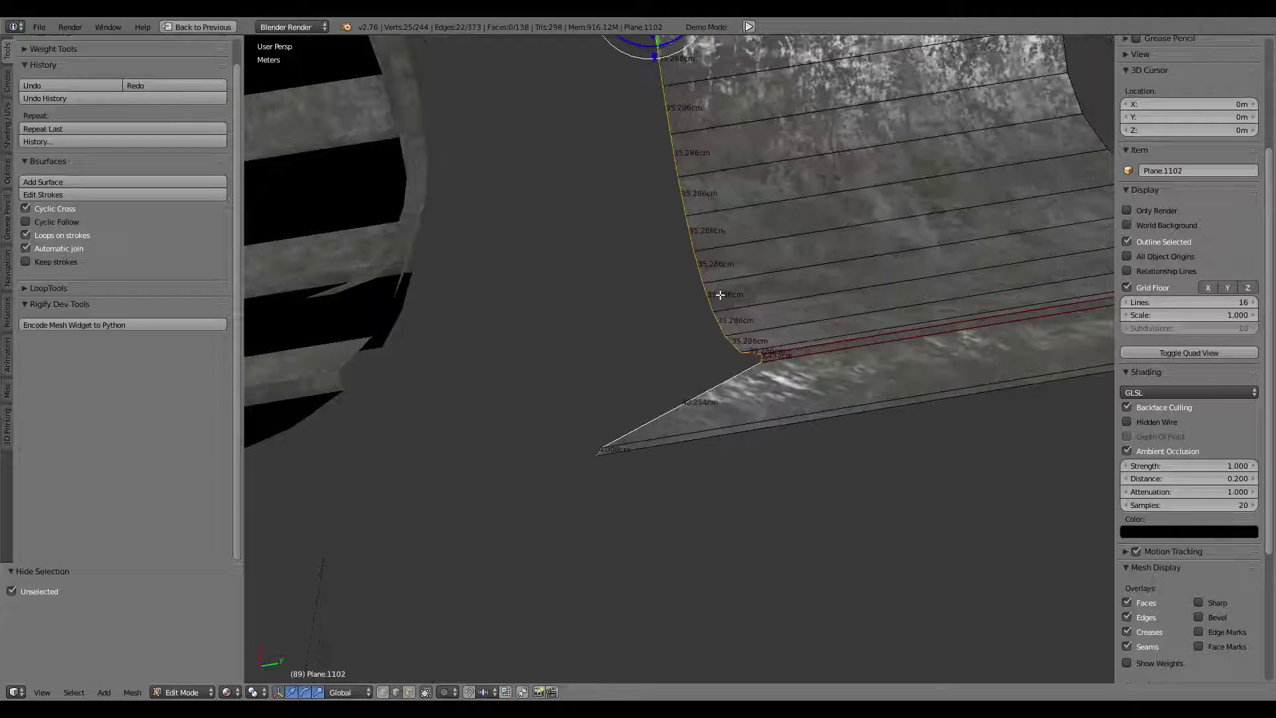
middle_drag(720, 295, 718, 294)
With pivot set to Active Element, scale the curved edge to 0 along Y.
click(255, 692)
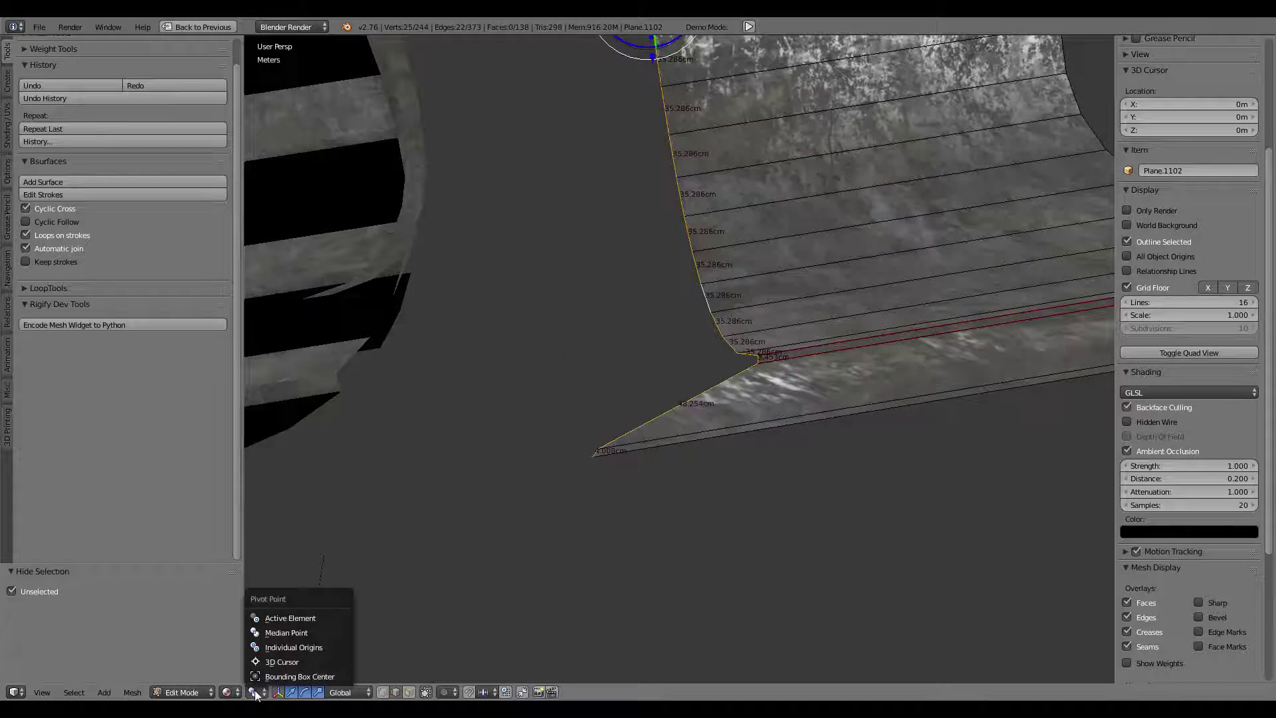
click(280, 617)
key(s)
key(z)
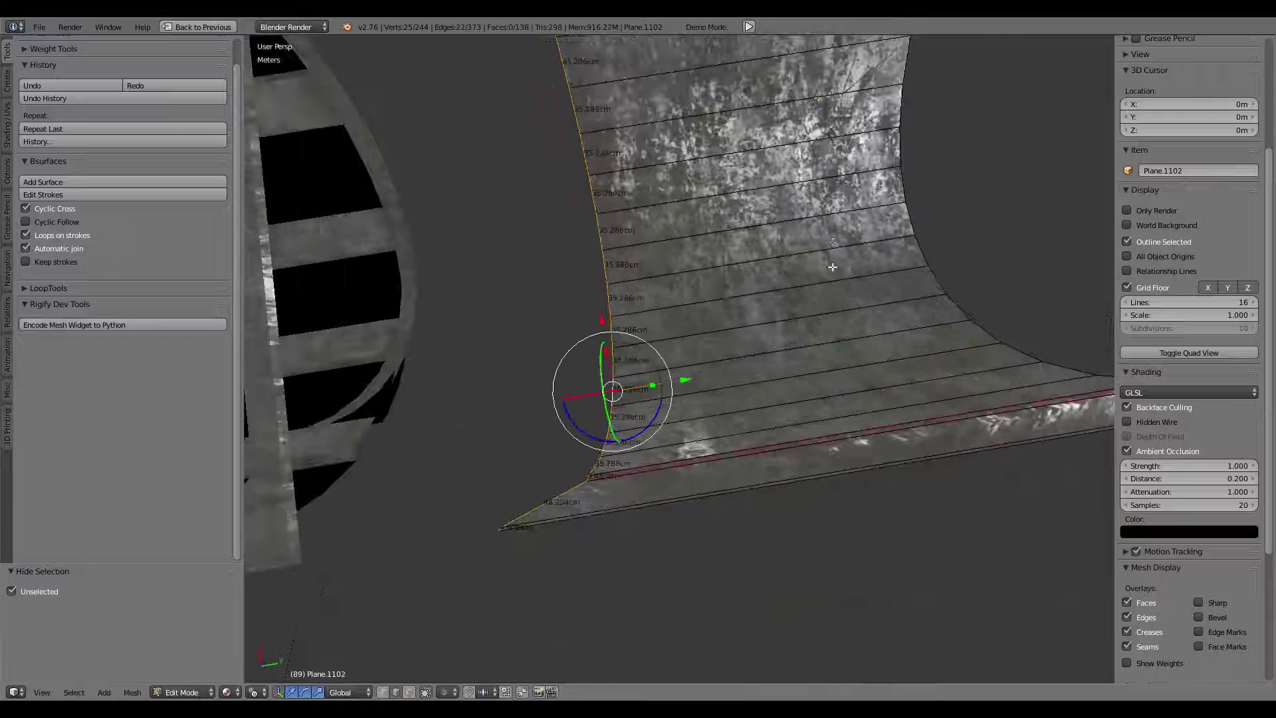
key(y)
key(Return)
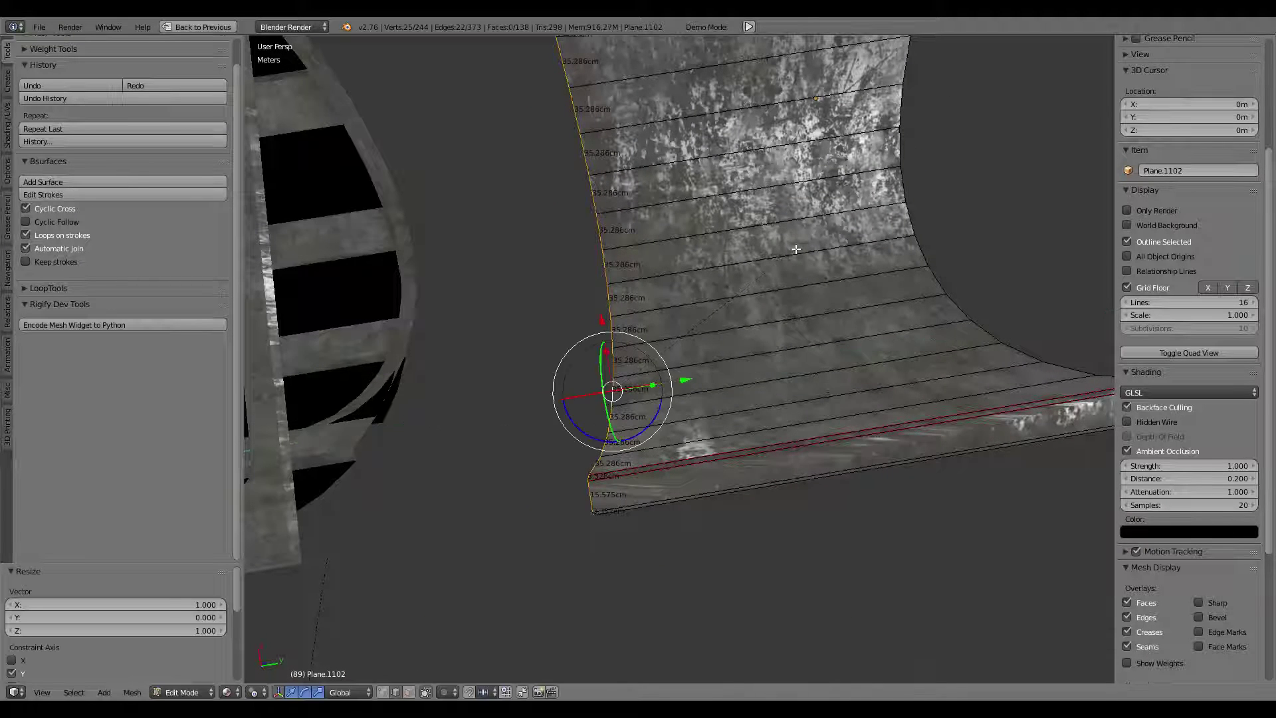
Check the flattened edge from several angles, then reveal the hidden geometry.
mouse_move(796, 249)
middle_down()
mouse_move(445, 294)
mouse_move(668, 392)
middle_up()
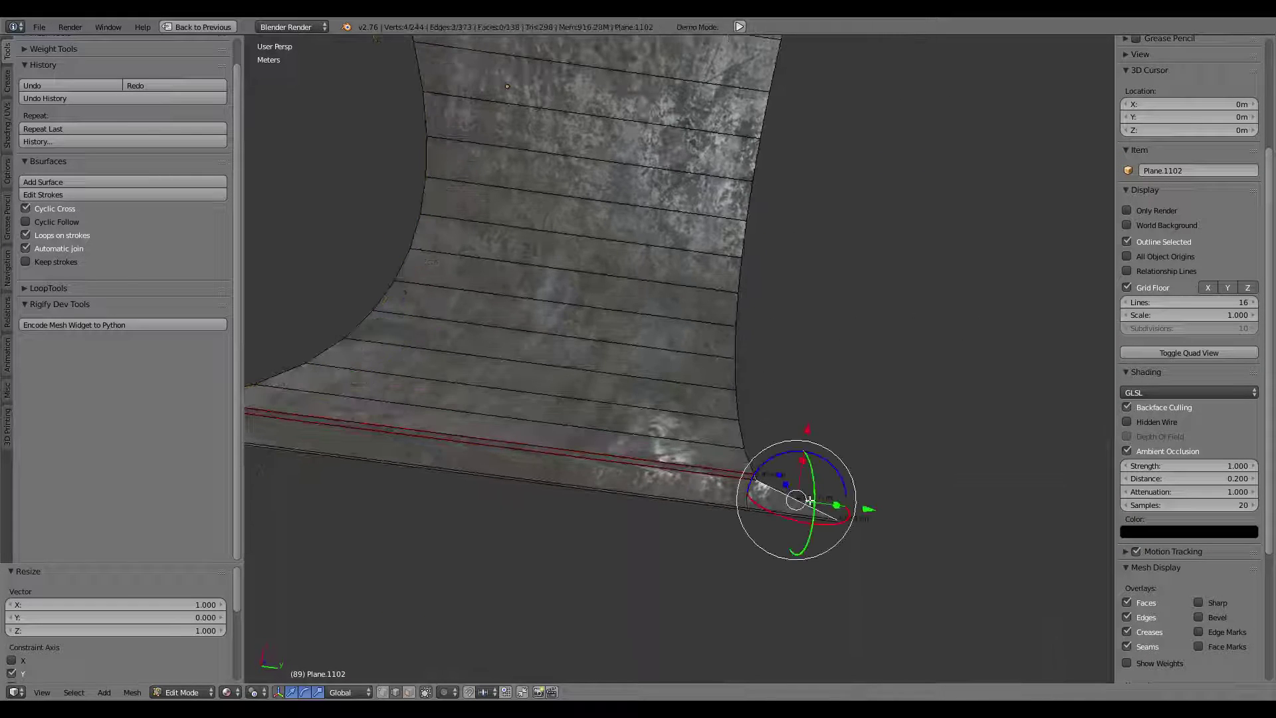
mouse_move(765, 312)
middle_down()
mouse_move(747, 456)
mouse_move(740, 170)
middle_up()
mouse_move(655, 95)
middle_down()
mouse_move(826, 105)
mouse_move(634, 328)
middle_up()
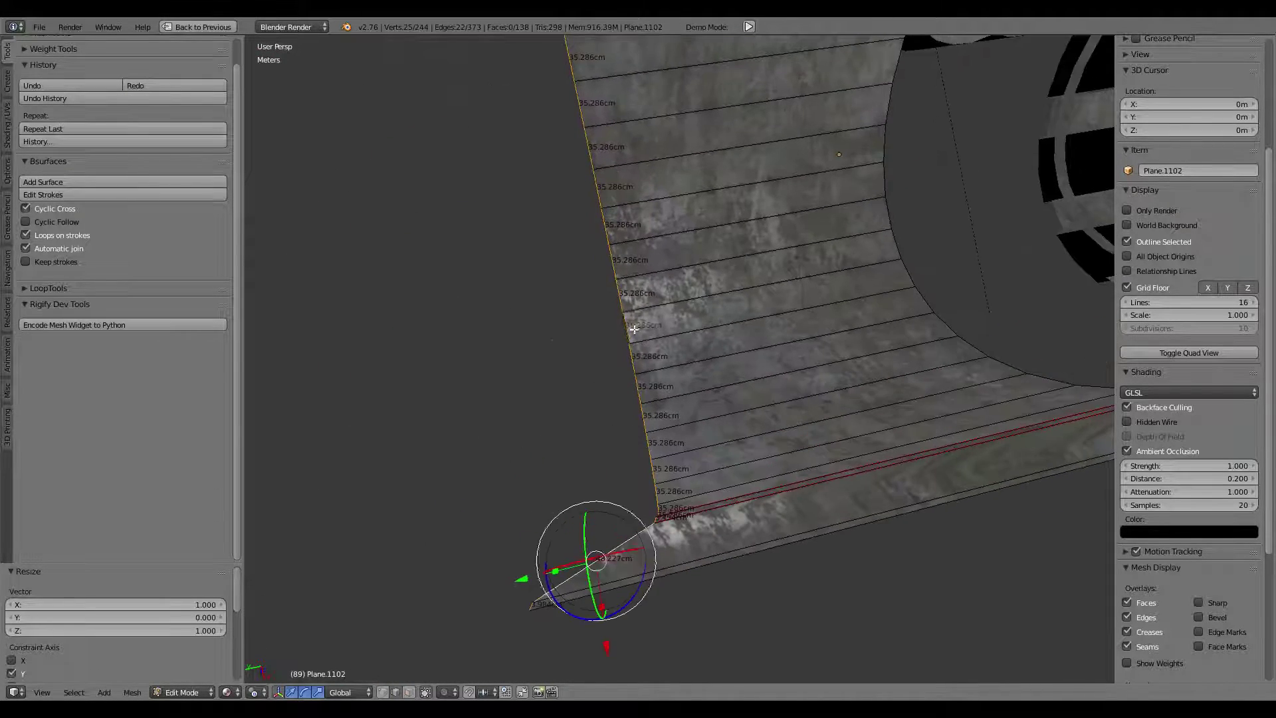
mouse_move(775, 273)
middle_down()
mouse_move(829, 507)
mouse_move(884, 176)
middle_up()
key(alt+h)
Select the linked arch strip on one side and delete its faces.
right_click(763, 264)
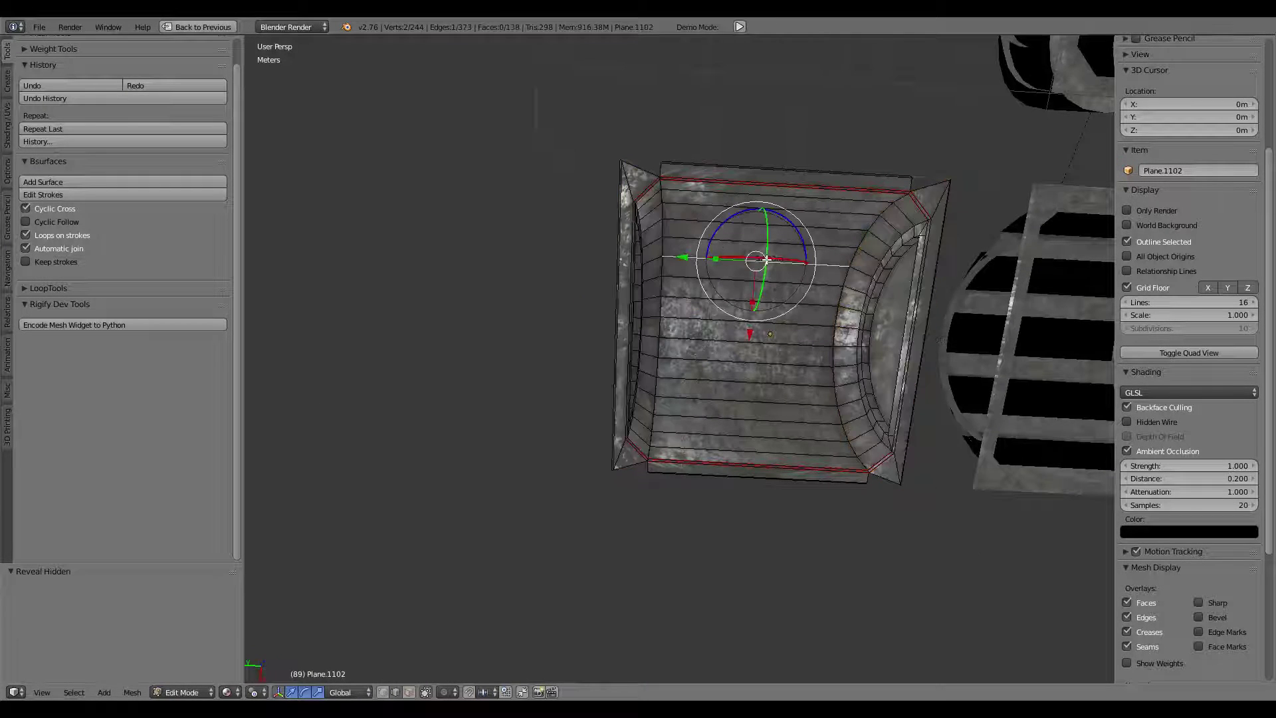
mouse_move(763, 264)
middle_down()
mouse_move(687, 378)
mouse_move(674, 358)
middle_up()
scroll(674, 359, up, 3)
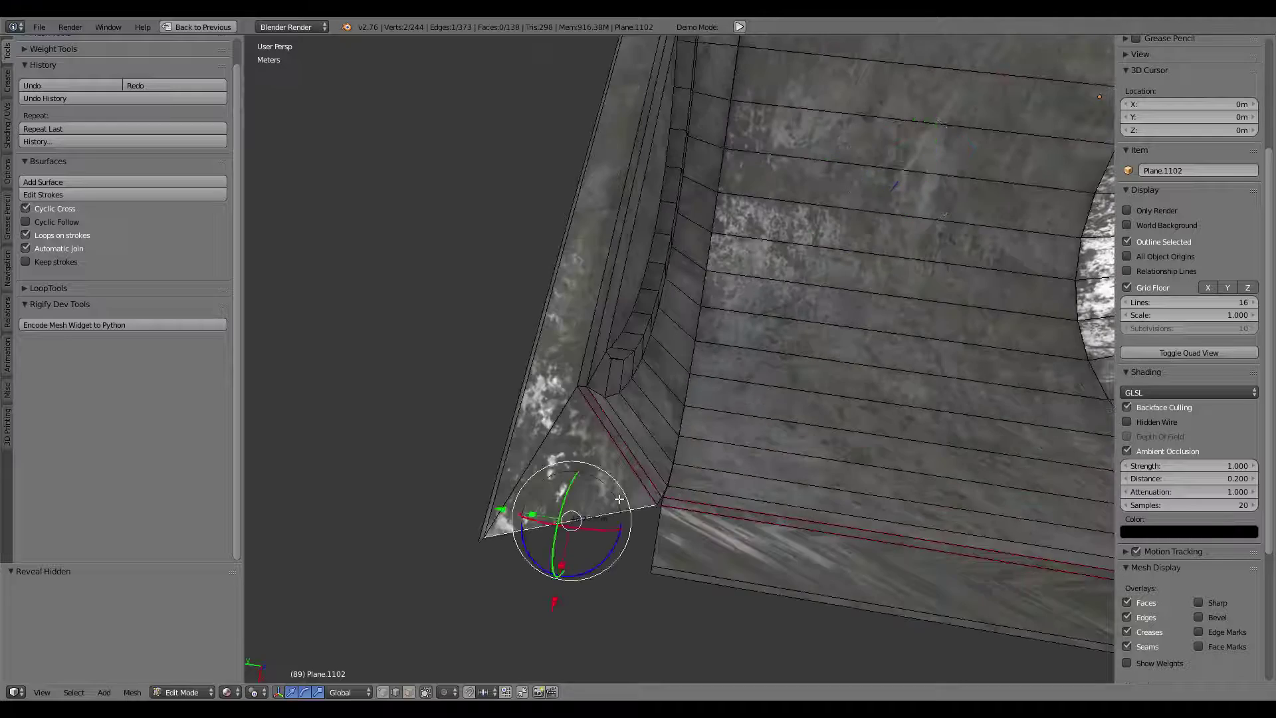
middle_drag(619, 499, 670, 500)
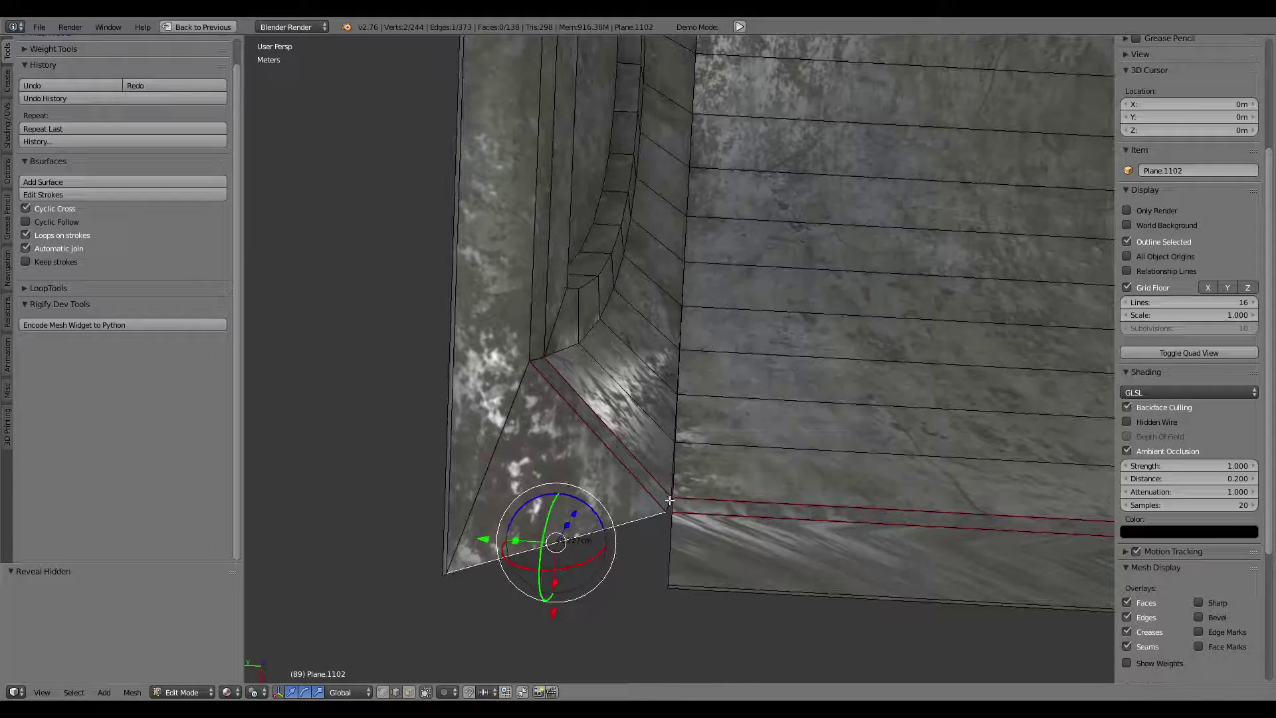
middle_drag(672, 474, 702, 266)
scroll(874, 297, down, 3)
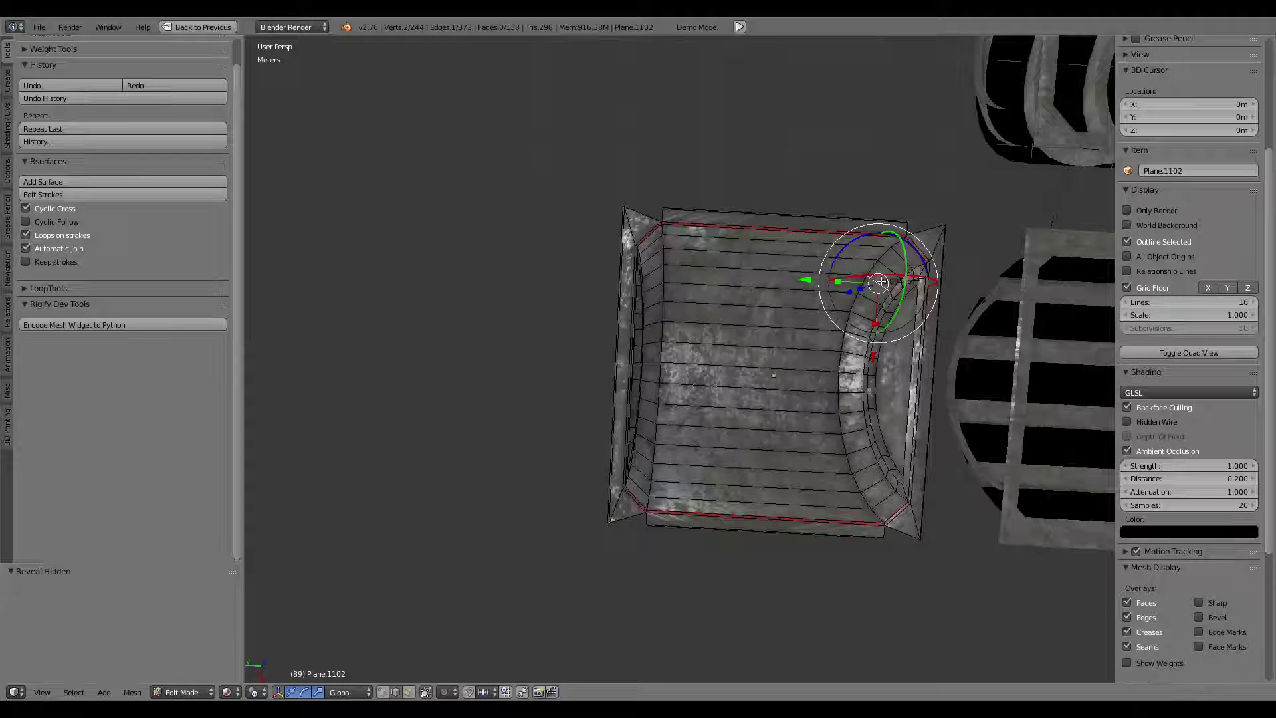
key(l)
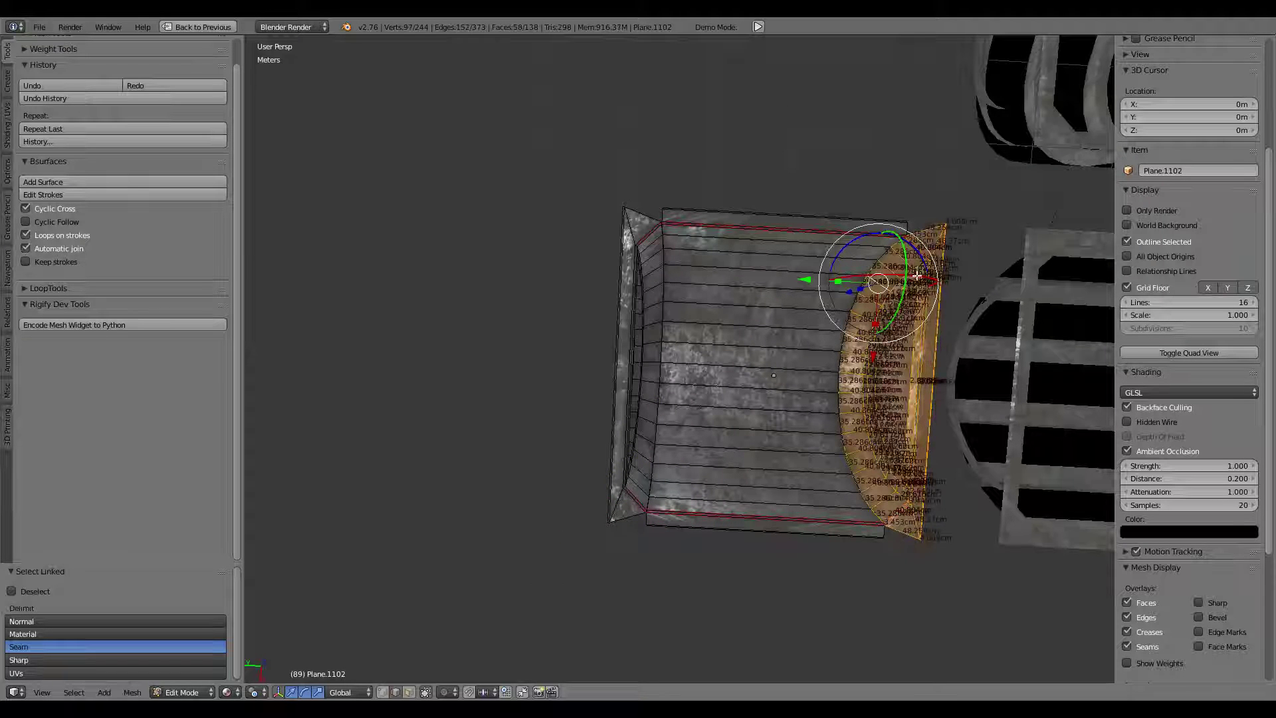
key(x)
click(871, 305)
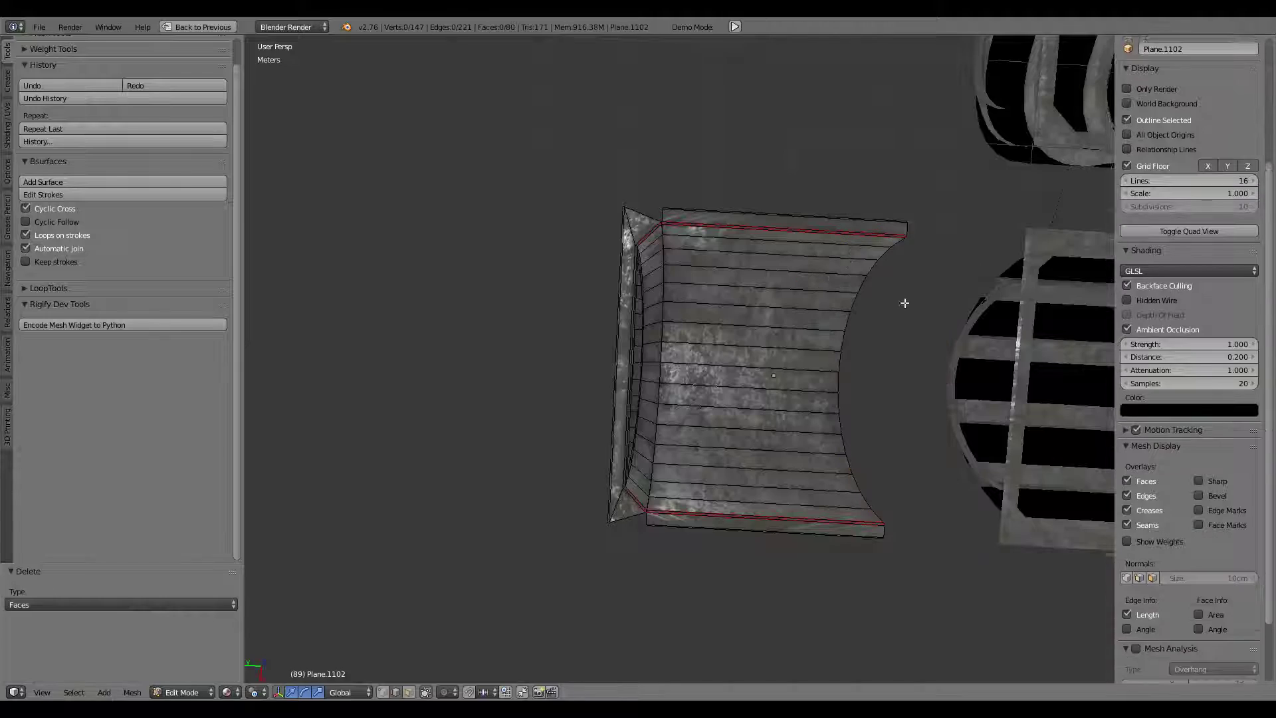
Select the other arch's corner edge and flatten it to zero along Y.
mouse_move(904, 302)
middle_down()
mouse_move(812, 251)
mouse_move(667, 276)
middle_up()
scroll(817, 255, up, 2)
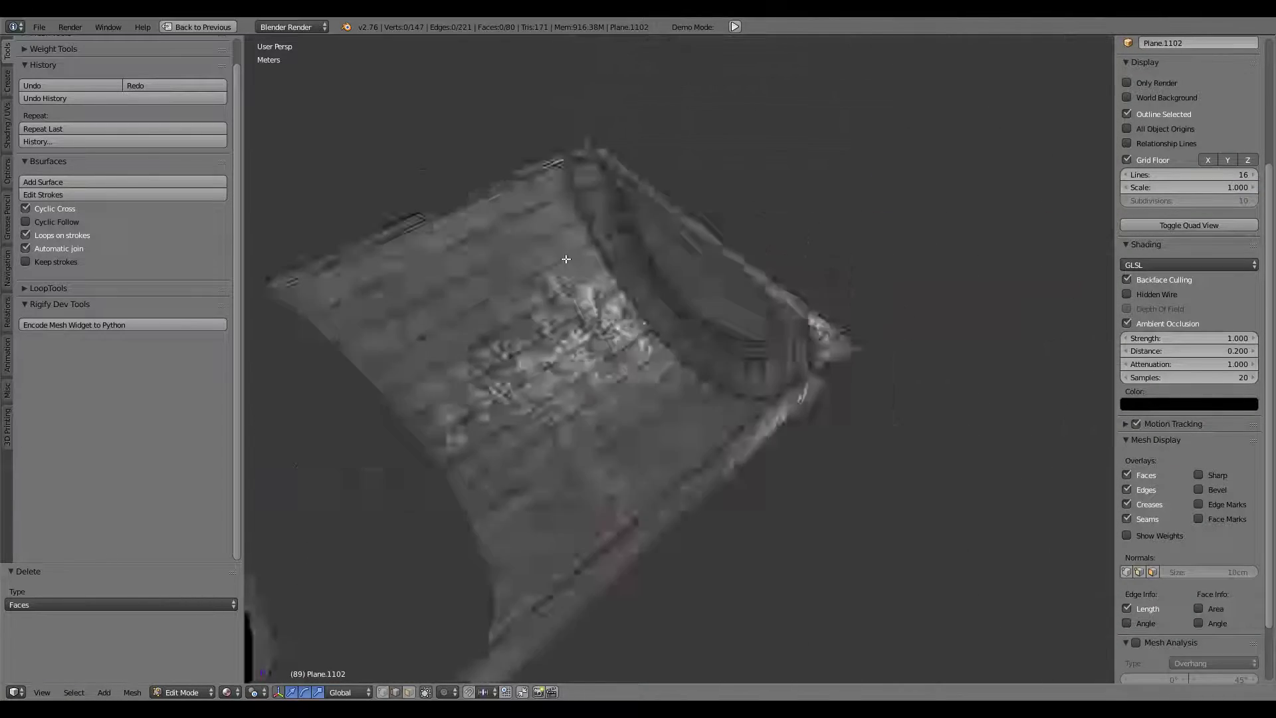
right_click(841, 432)
mouse_move(812, 439)
middle_down()
mouse_move(789, 398)
mouse_move(843, 484)
middle_up()
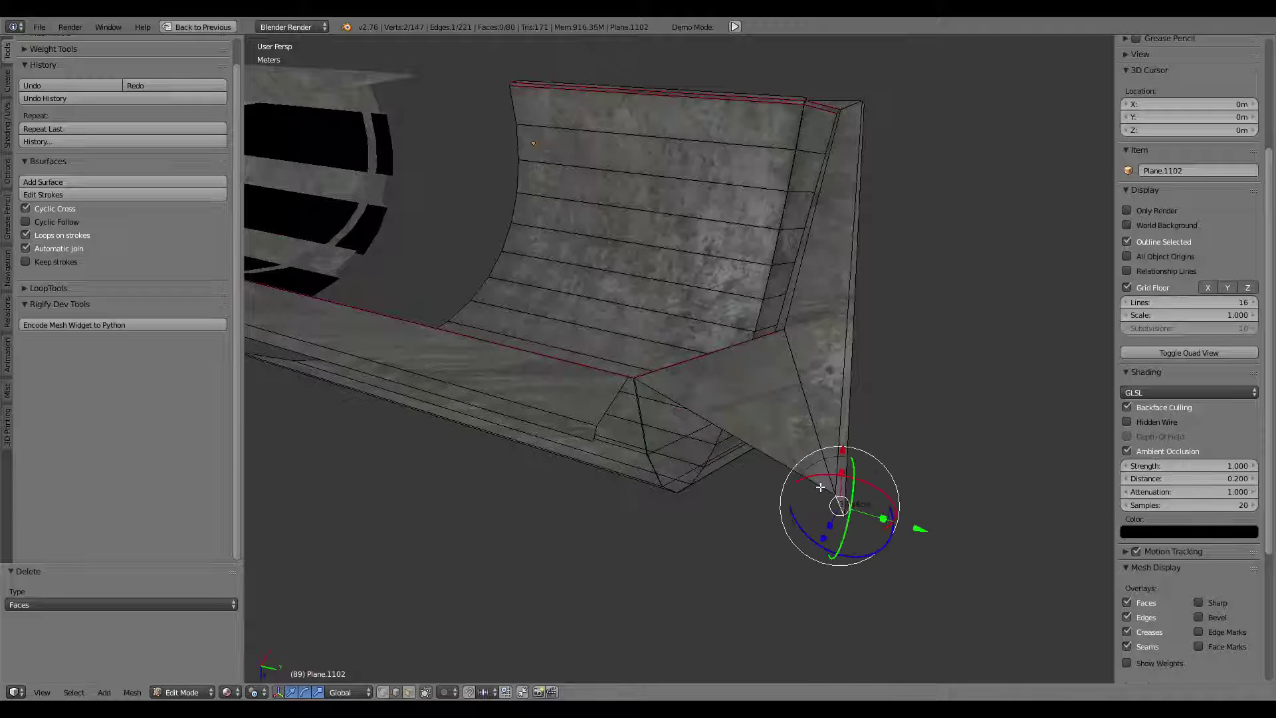
mouse_move(712, 429)
middle_down()
mouse_move(636, 469)
mouse_move(801, 516)
middle_up()
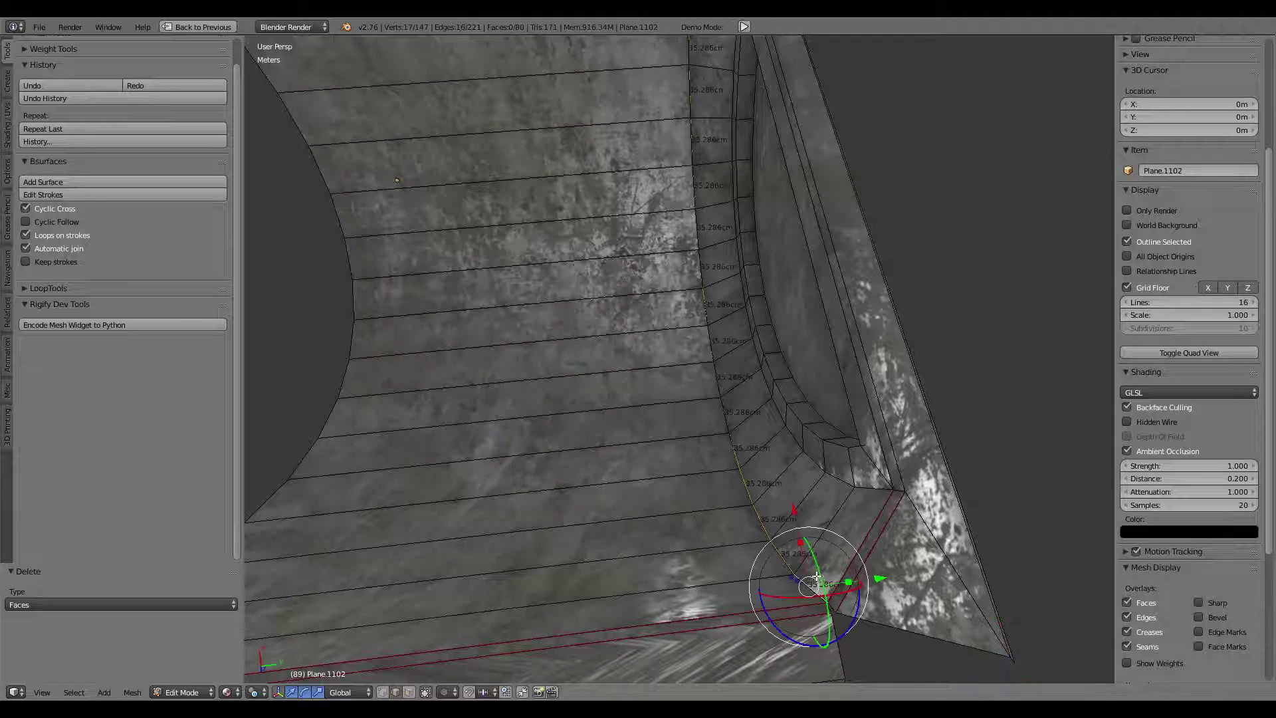
middle_drag(840, 617, 818, 601)
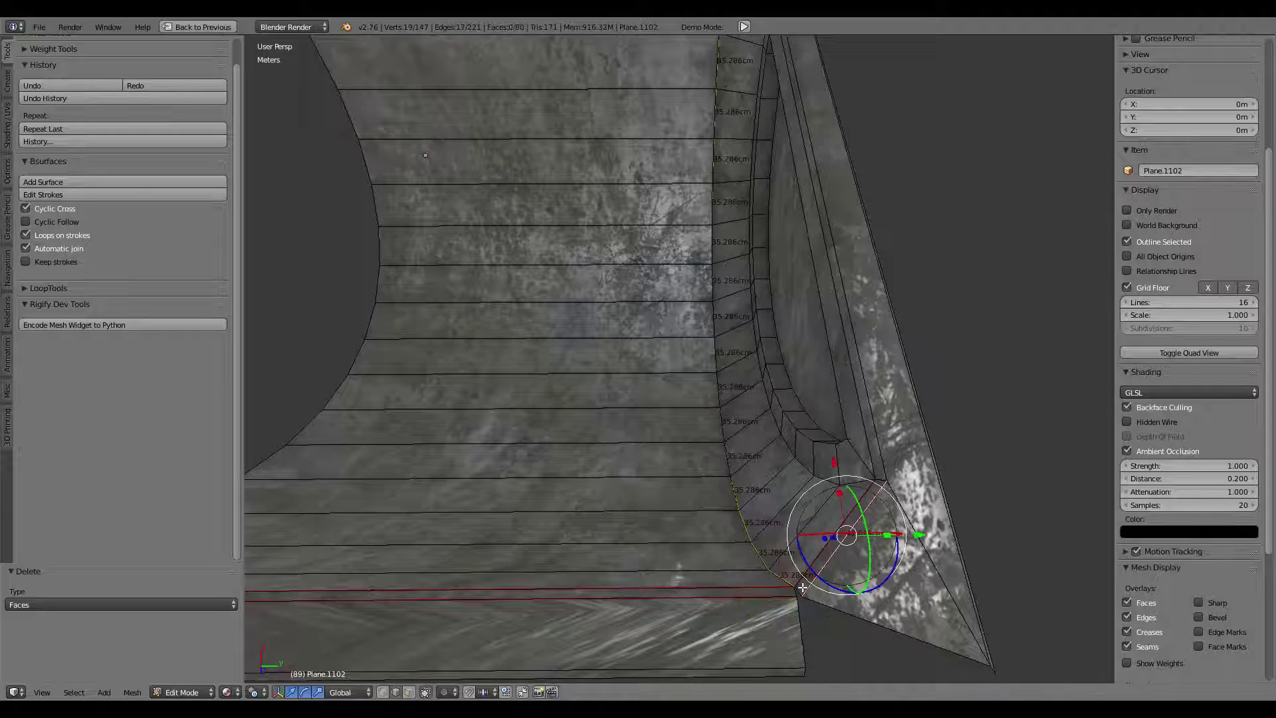
mouse_move(632, 336)
middle_down()
mouse_move(828, 345)
mouse_move(740, 313)
mouse_move(736, 352)
middle_up()
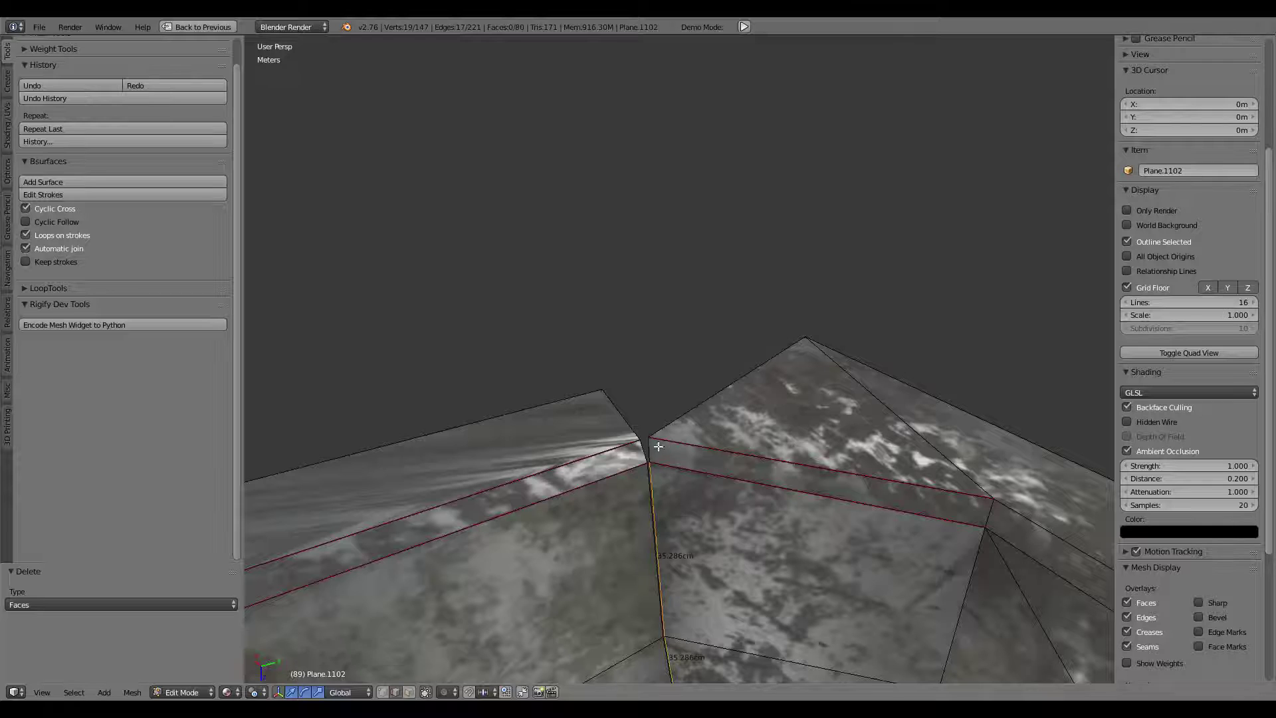
mouse_move(658, 446)
middle_down()
mouse_move(661, 429)
mouse_move(676, 433)
mouse_move(550, 372)
mouse_move(590, 378)
middle_up()
key(g)
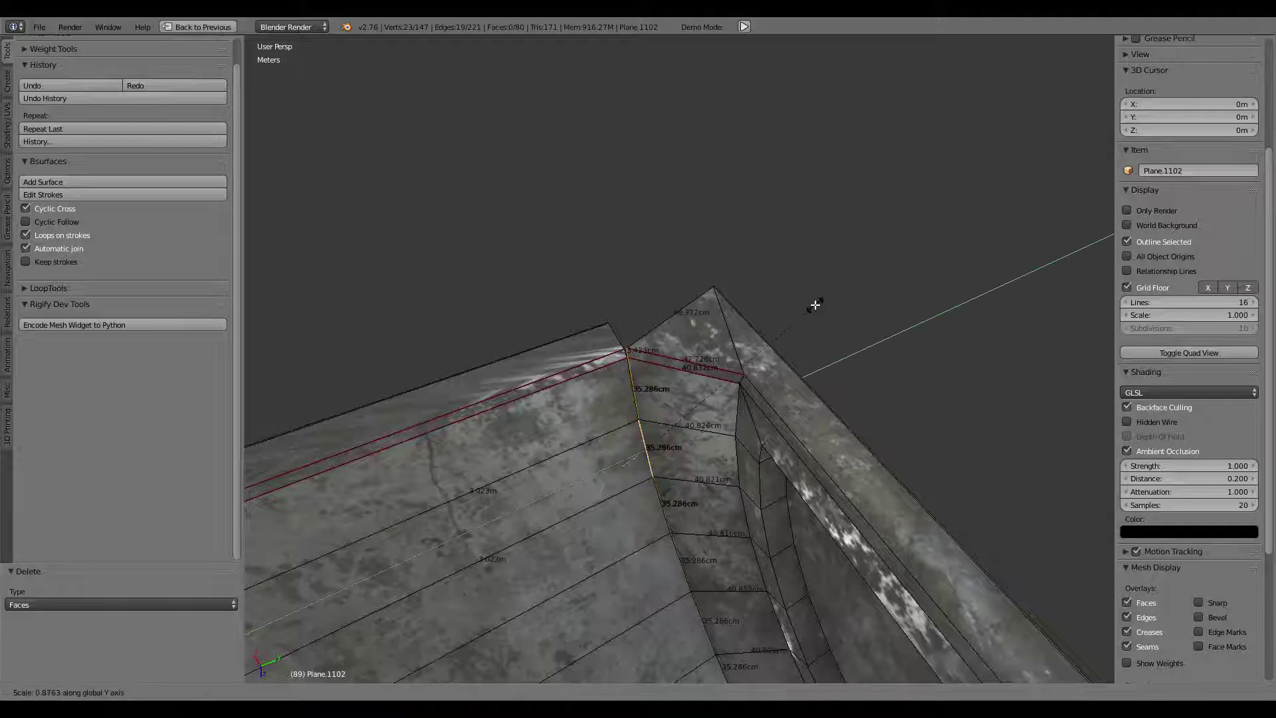
key(Return)
mouse_move(815, 305)
middle_down()
mouse_move(787, 485)
mouse_move(814, 456)
mouse_move(749, 464)
mouse_move(747, 518)
mouse_move(762, 344)
mouse_move(783, 353)
mouse_move(797, 399)
mouse_move(729, 440)
mouse_move(777, 407)
middle_up()
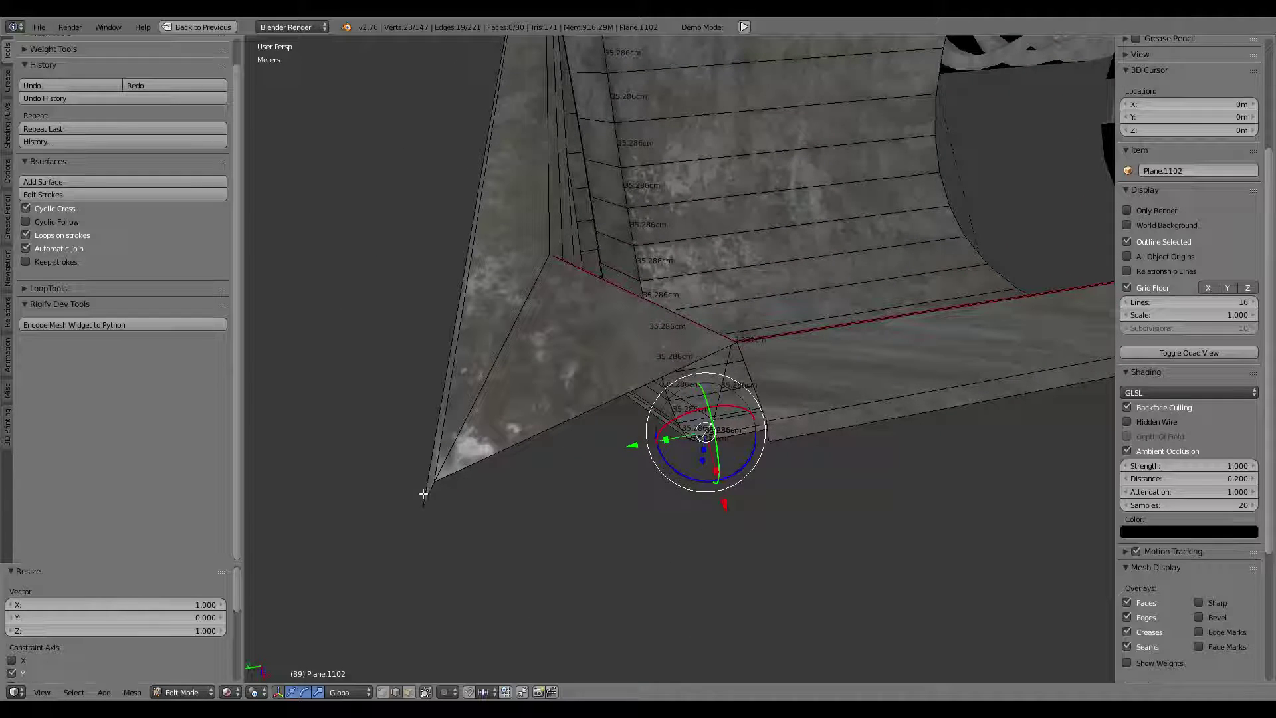
mouse_move(492, 442)
middle_down()
mouse_move(692, 424)
mouse_move(849, 373)
middle_up()
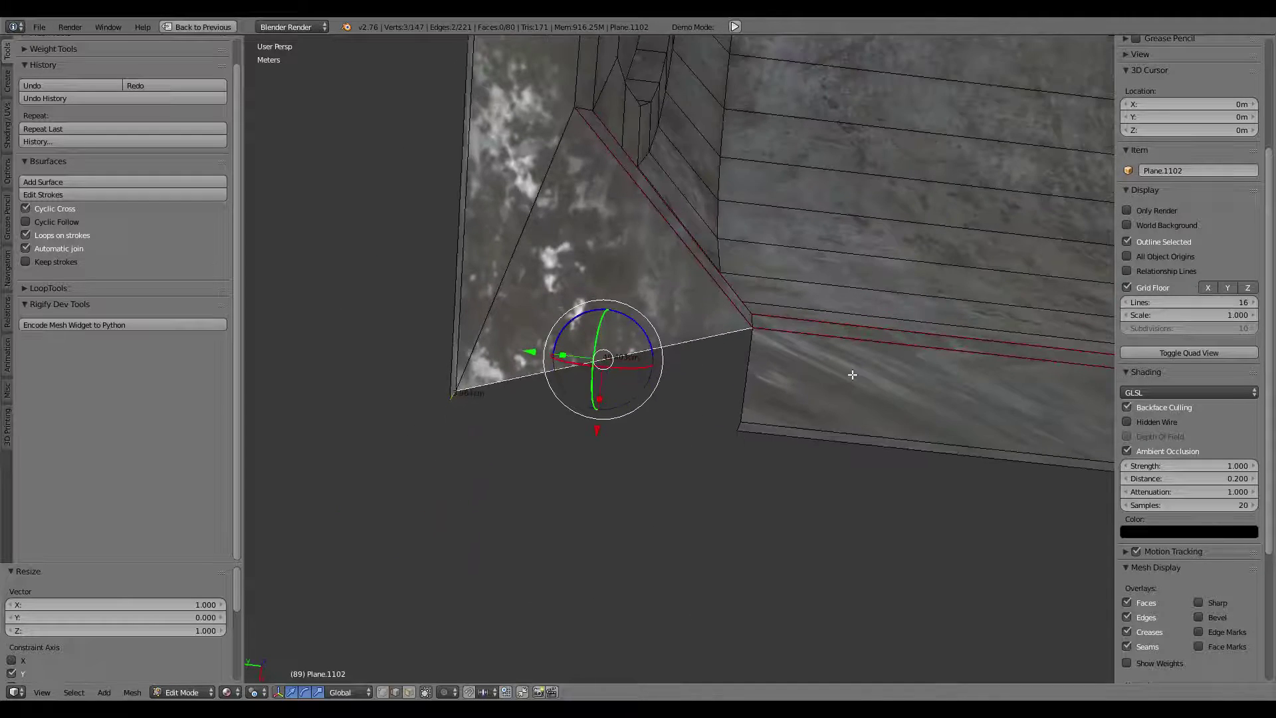
Extrude the corner edge in place and flatten it along Y.
key(e)
right_click(853, 375)
key(s)
key(y)
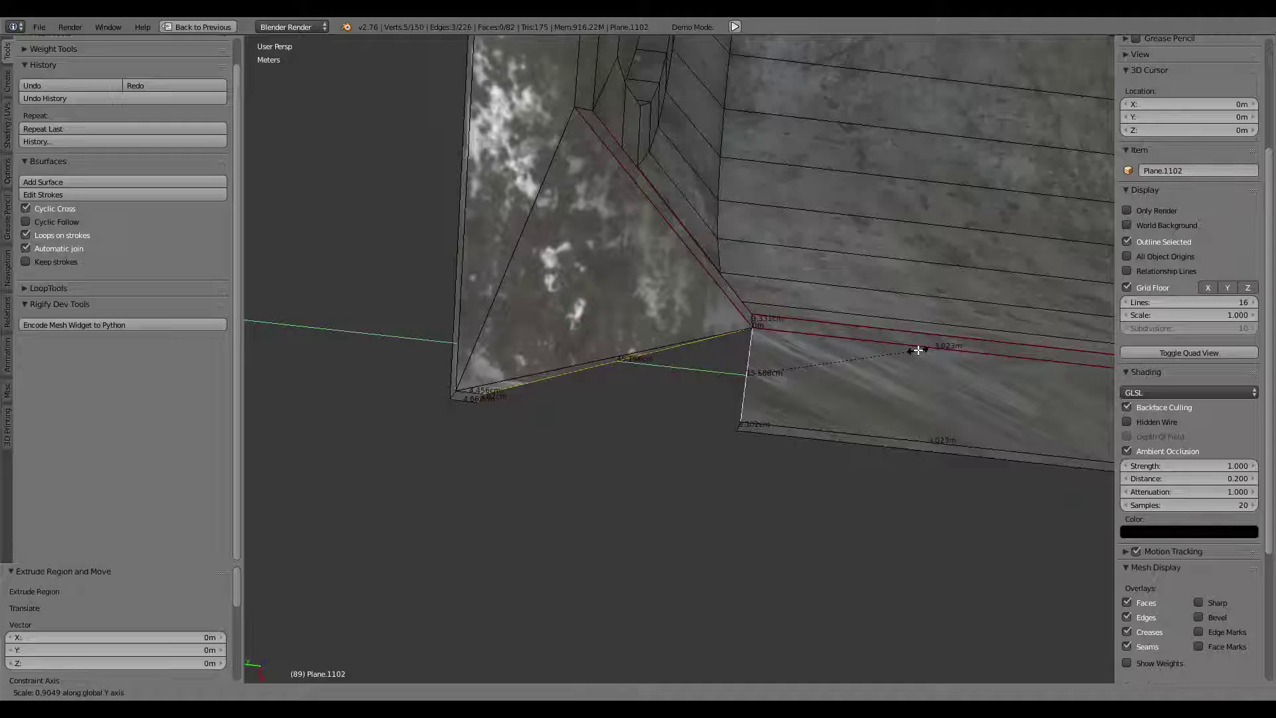
text(0)
key(Return)
mouse_move(918, 351)
middle_down()
mouse_move(710, 236)
mouse_move(812, 257)
mouse_move(630, 303)
mouse_move(689, 231)
mouse_move(877, 322)
mouse_move(649, 251)
mouse_move(935, 404)
middle_up()
Add a third vertex, extrude in place, and flatten the new geometry along Y.
shift+click(728, 356)
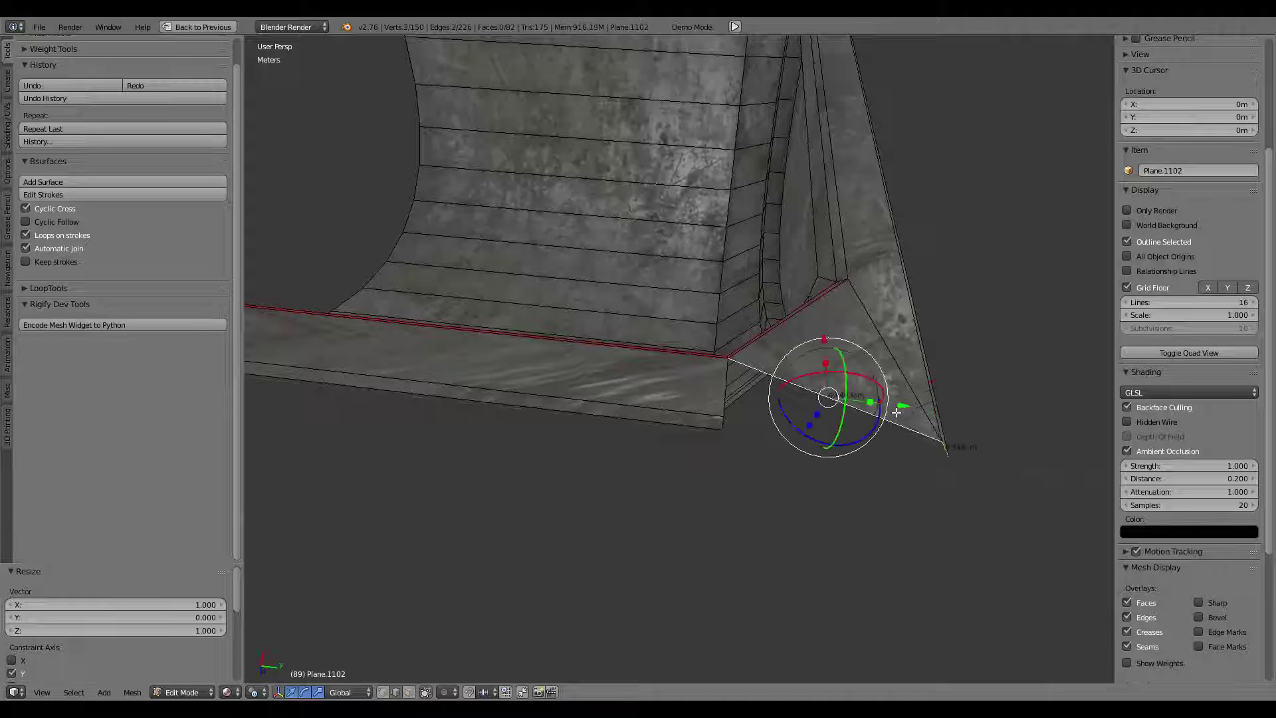
middle_drag(728, 357, 865, 433)
key(e)
key(Escape)
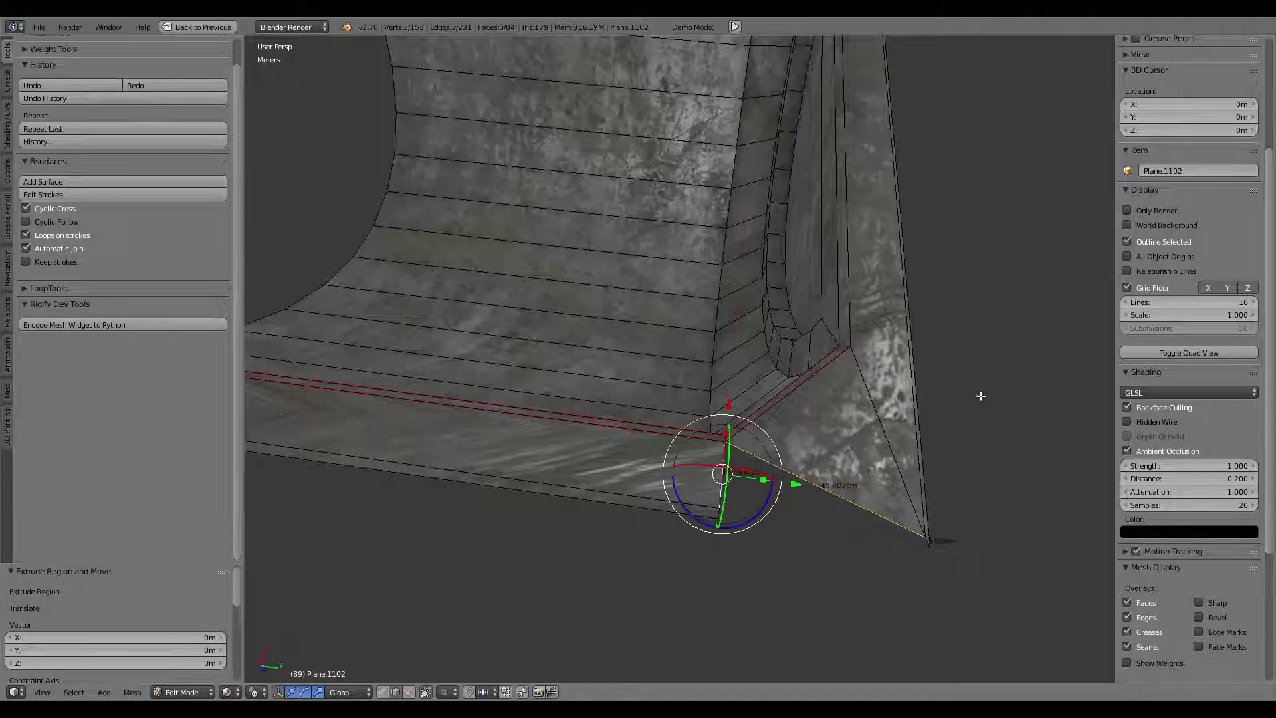
key(s)
key(y)
key(Return)
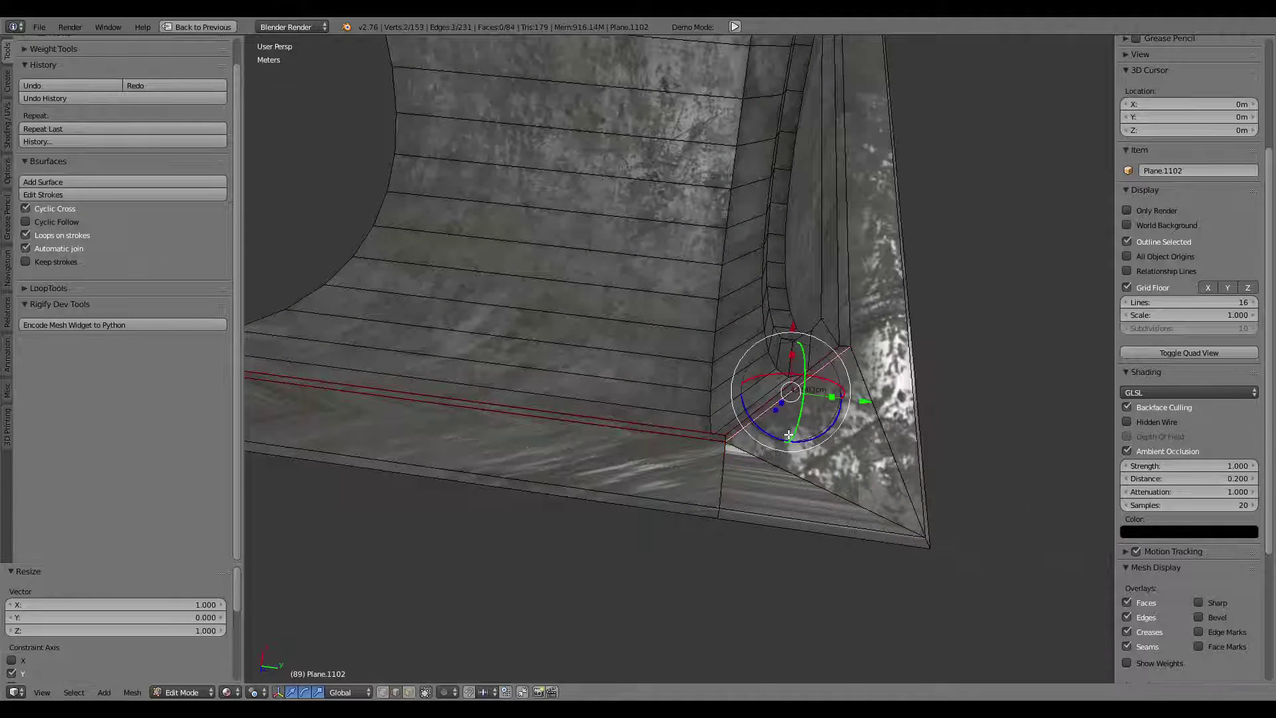
Select the seam-bounded arch-edge strip and remove its duplicate vertices (23 removed).
key(l)
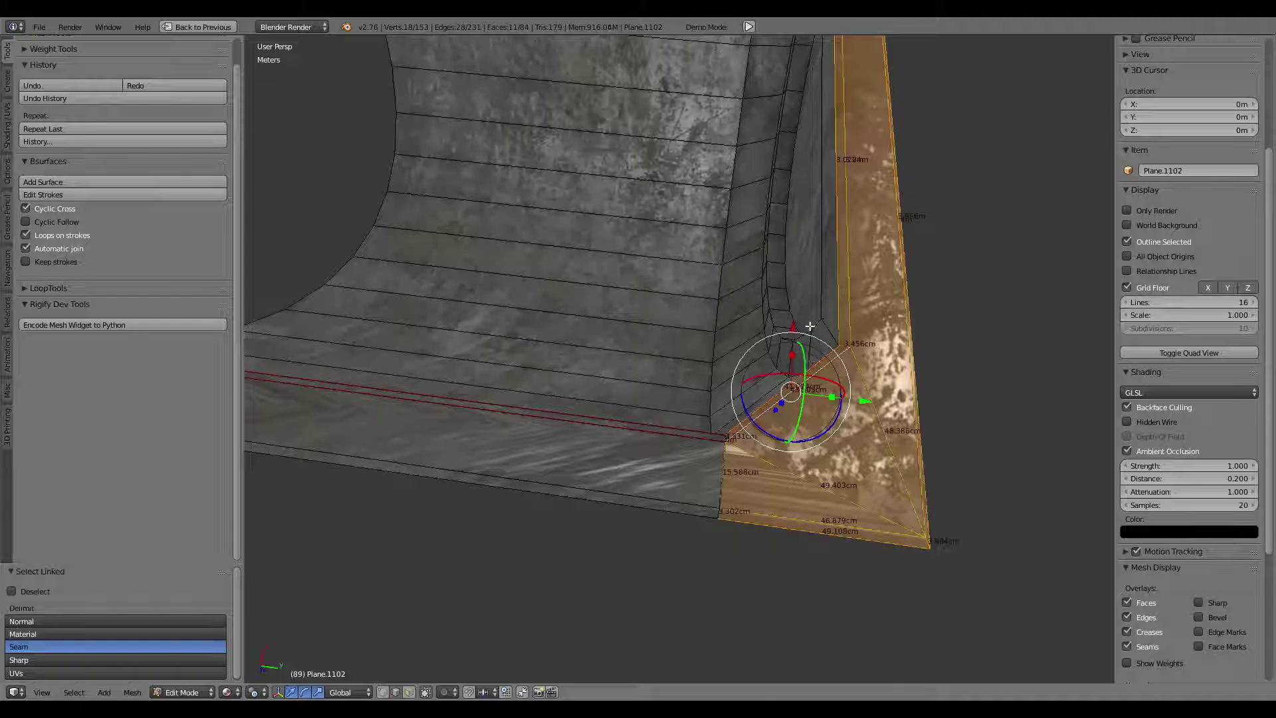
key(l)
scroll(804, 319, down, 3)
middle_drag(804, 319, 789, 281)
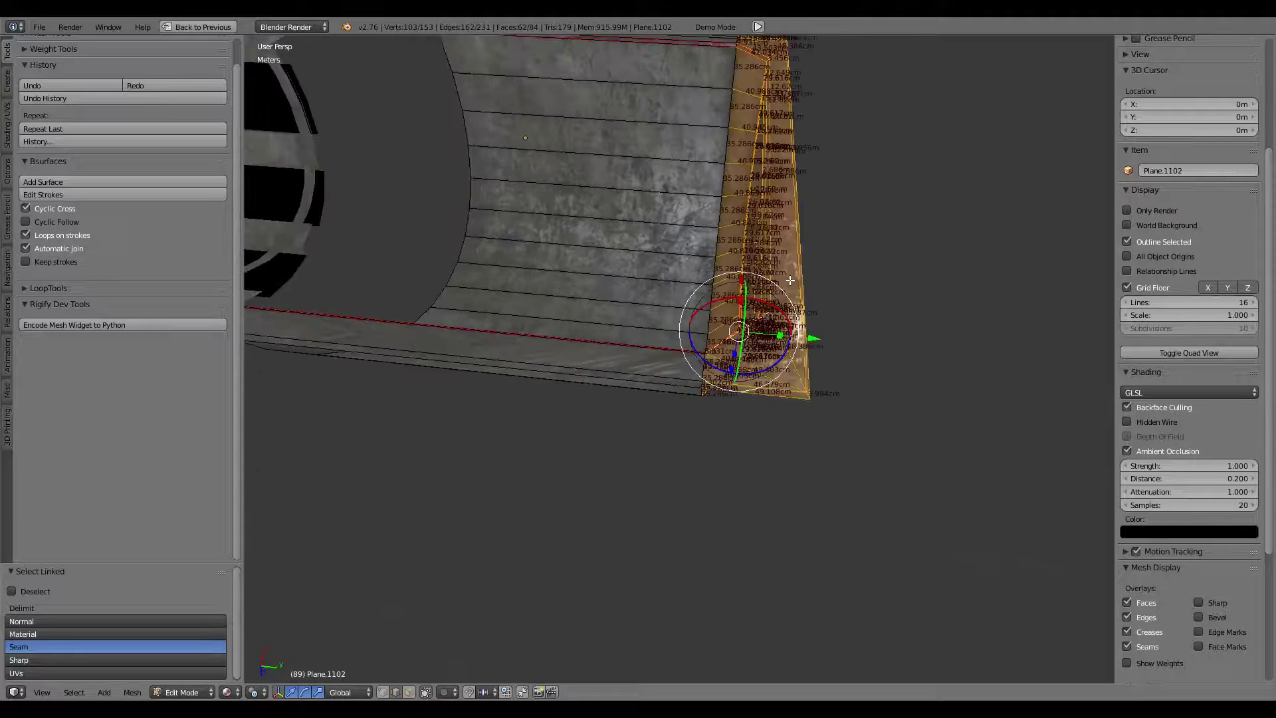
key(w)
click(778, 328)
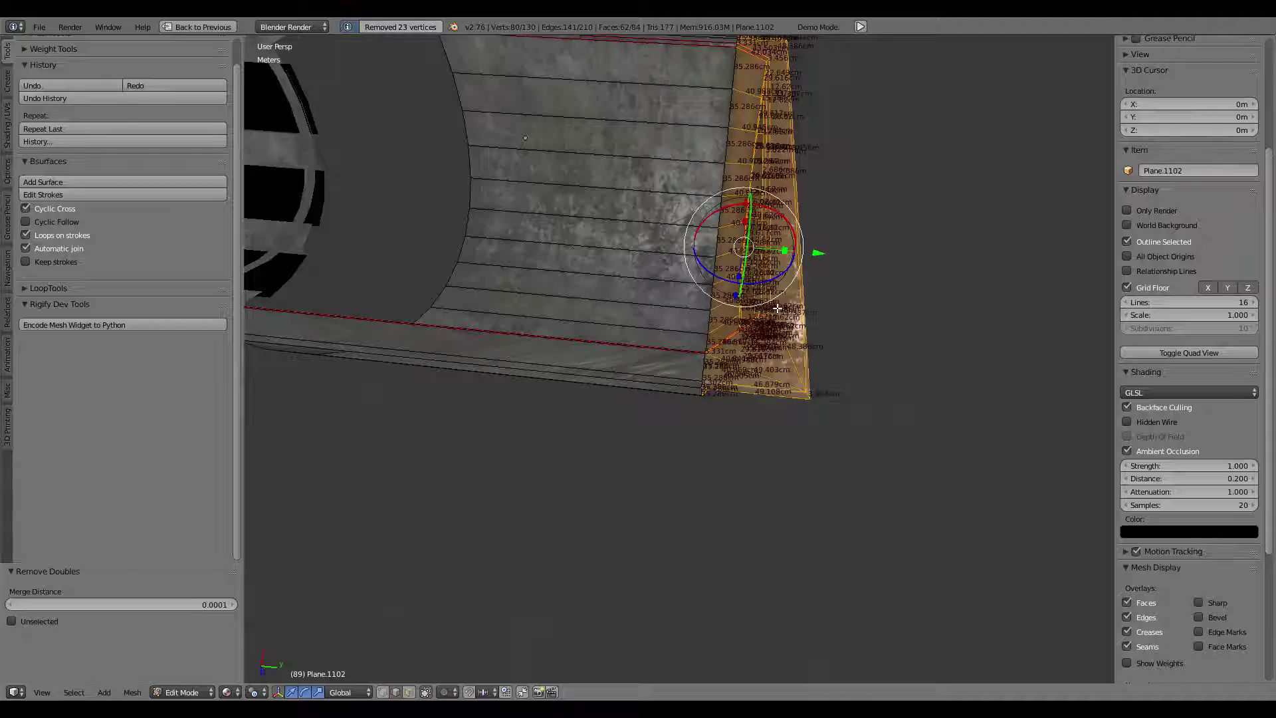
Separate the selected strip into its own object.
scroll(777, 308, down, 2)
mouse_move(777, 308)
middle_down()
mouse_move(798, 358)
mouse_move(554, 263)
mouse_move(693, 289)
middle_up()
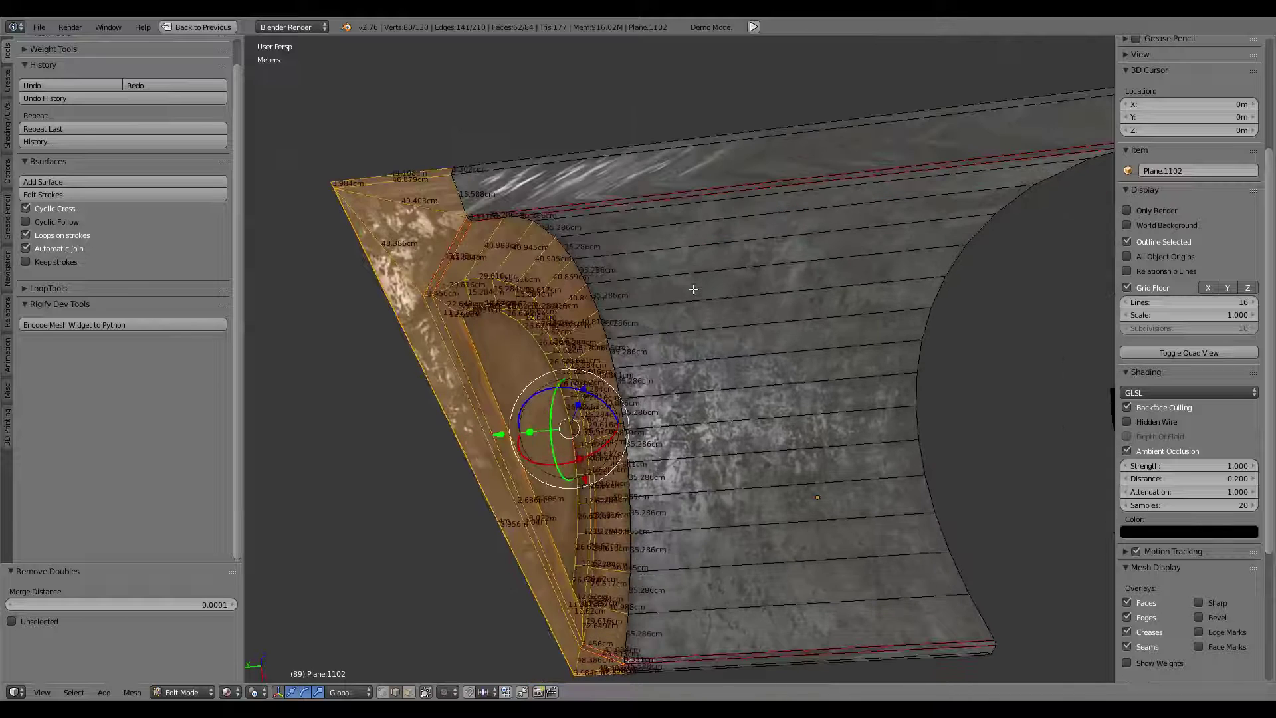
click(734, 293)
In Object Mode, select the separated piece and Plane.1102, and move the corridor piece along Y.
key(Tab)
right_click(527, 376)
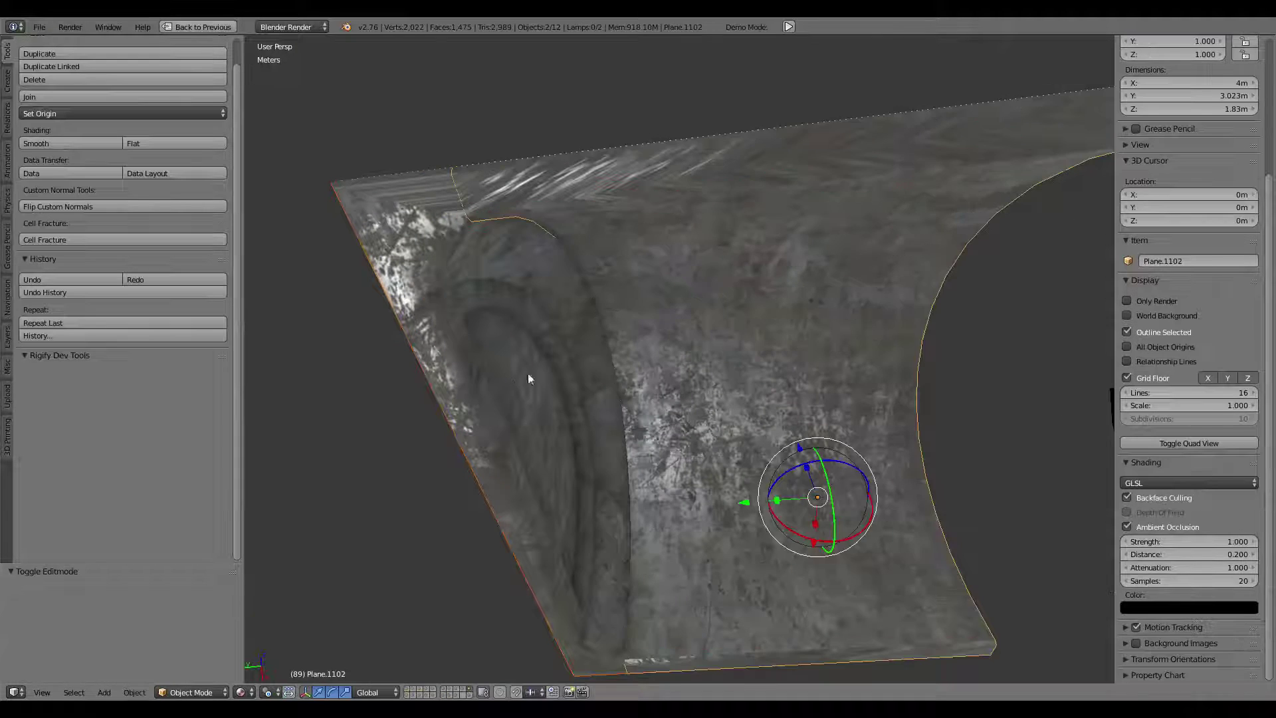
key(KP_Decimal)
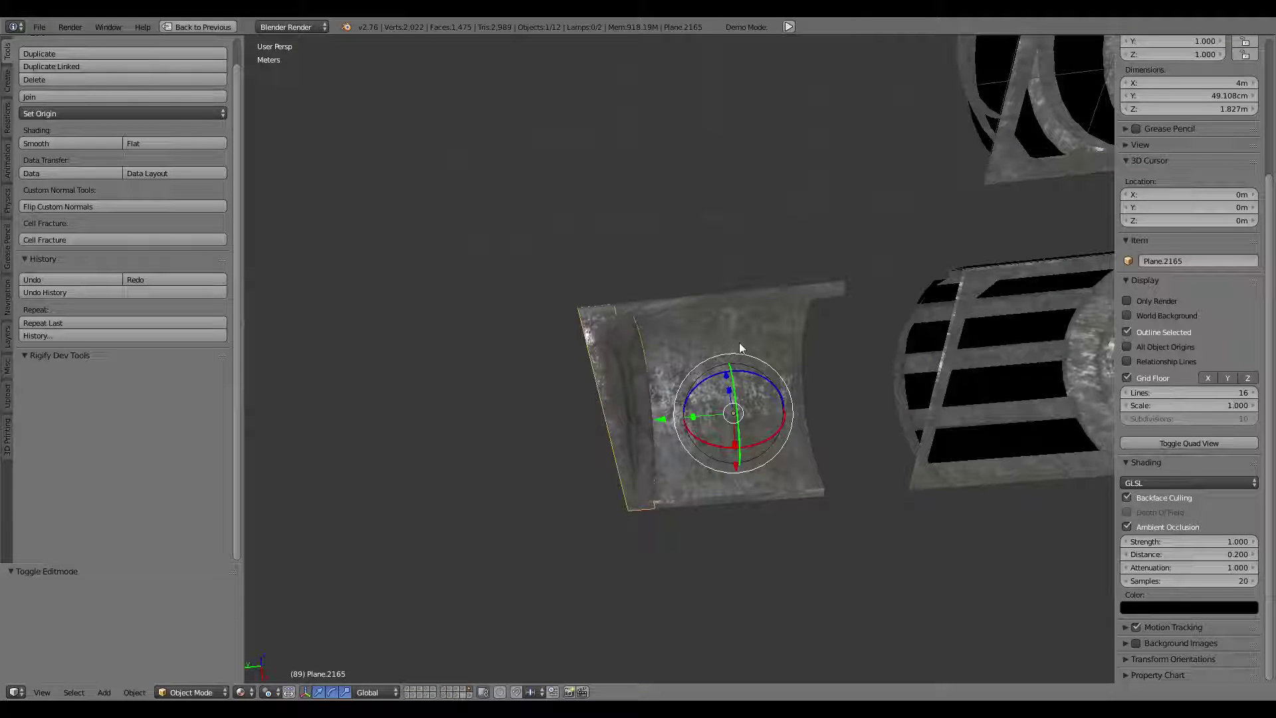
middle_drag(739, 342, 751, 347)
shift+right_click(731, 321)
mouse_move(650, 322)
mouse_down()
mouse_move(734, 212)
mouse_move(890, 133)
mouse_up()
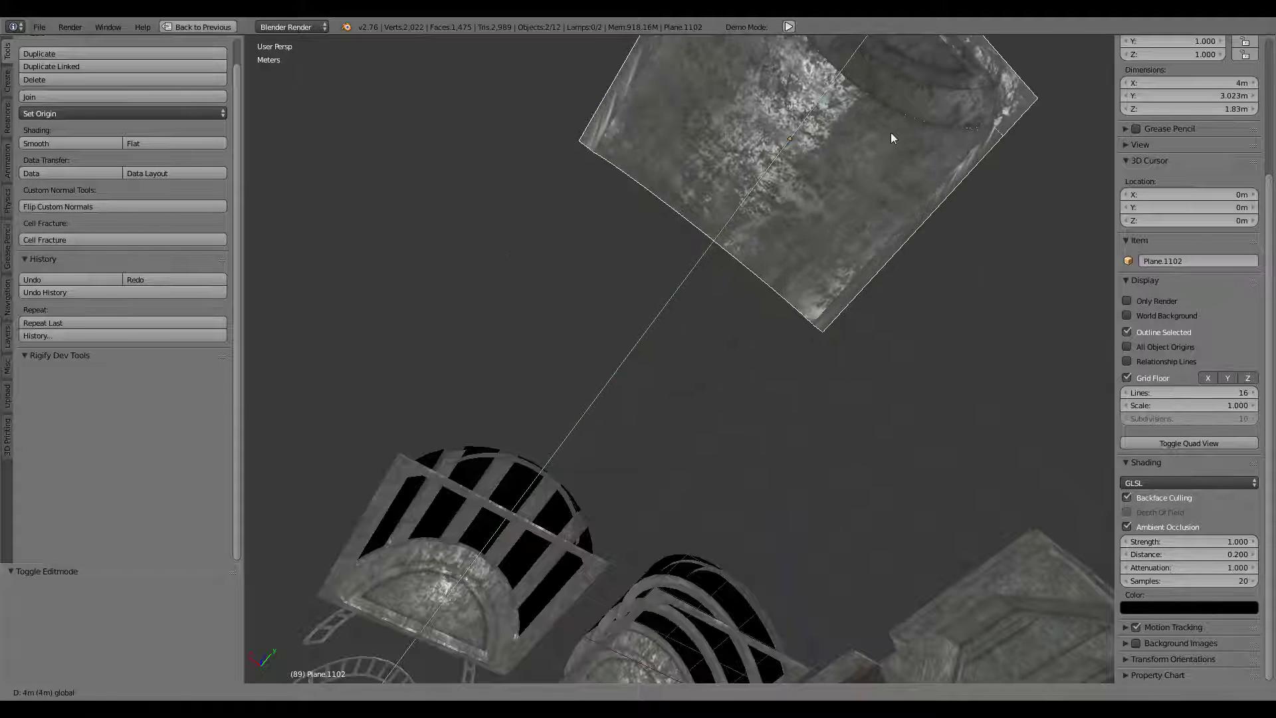
mouse_move(890, 133)
middle_down()
mouse_move(803, 218)
mouse_move(644, 254)
mouse_move(658, 200)
mouse_move(637, 228)
middle_up()
scroll(658, 200, down, 2)
Select all kit pieces and move them 17 m along X.
key(a)
key(g)
key(x)
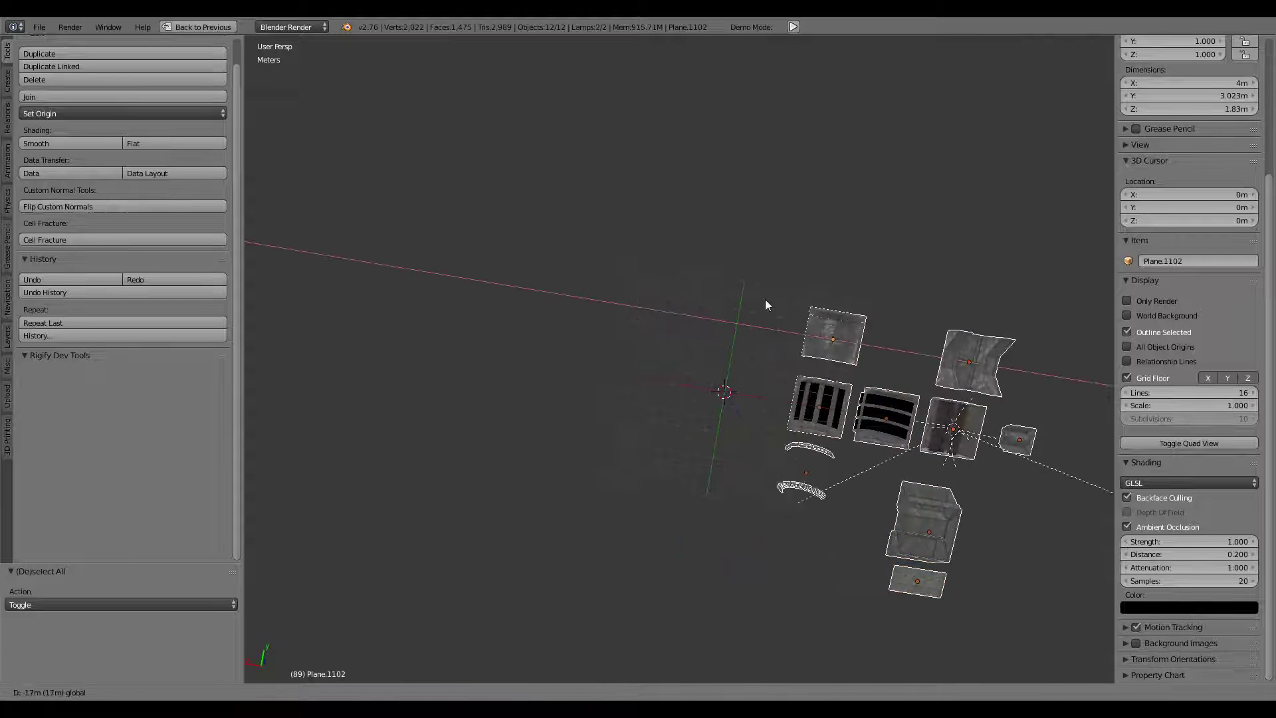
click(764, 299)
Shift Plane.2165 7 m along X and 5 m along −Y, then make a linked duplicate.
scroll(822, 306, up, 2)
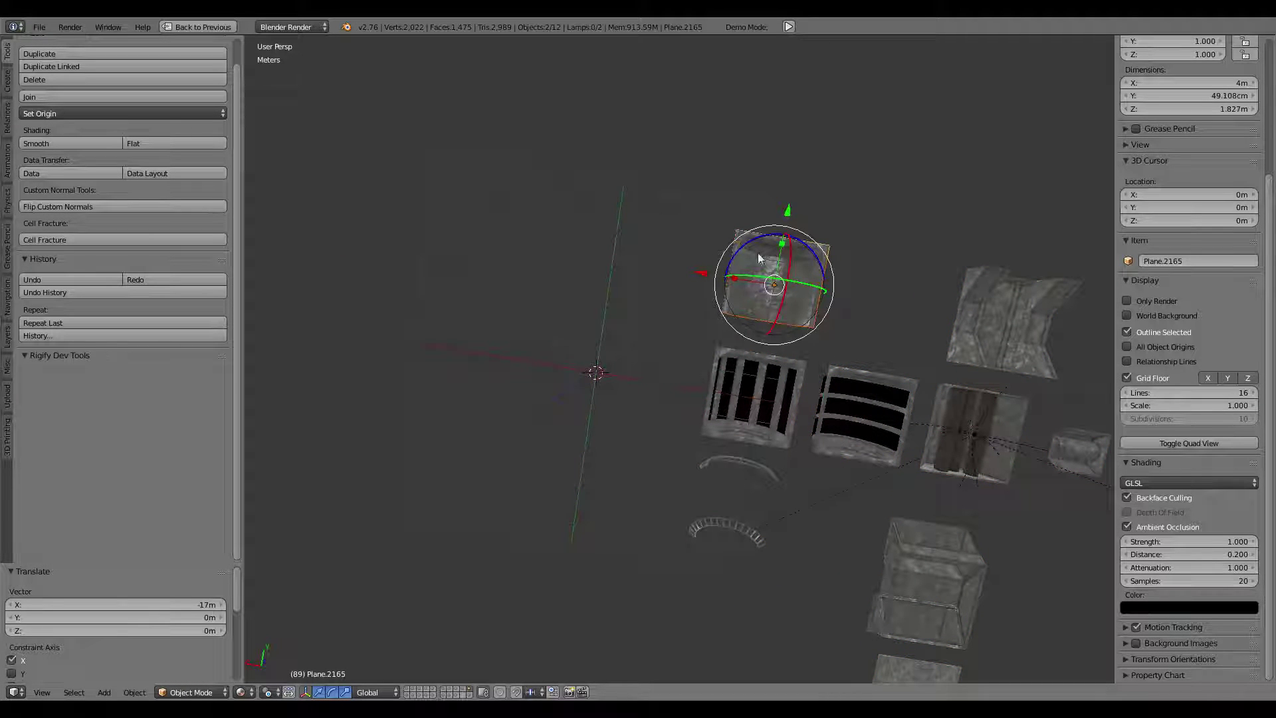
drag(703, 277, 541, 237)
drag(611, 187, 627, 191)
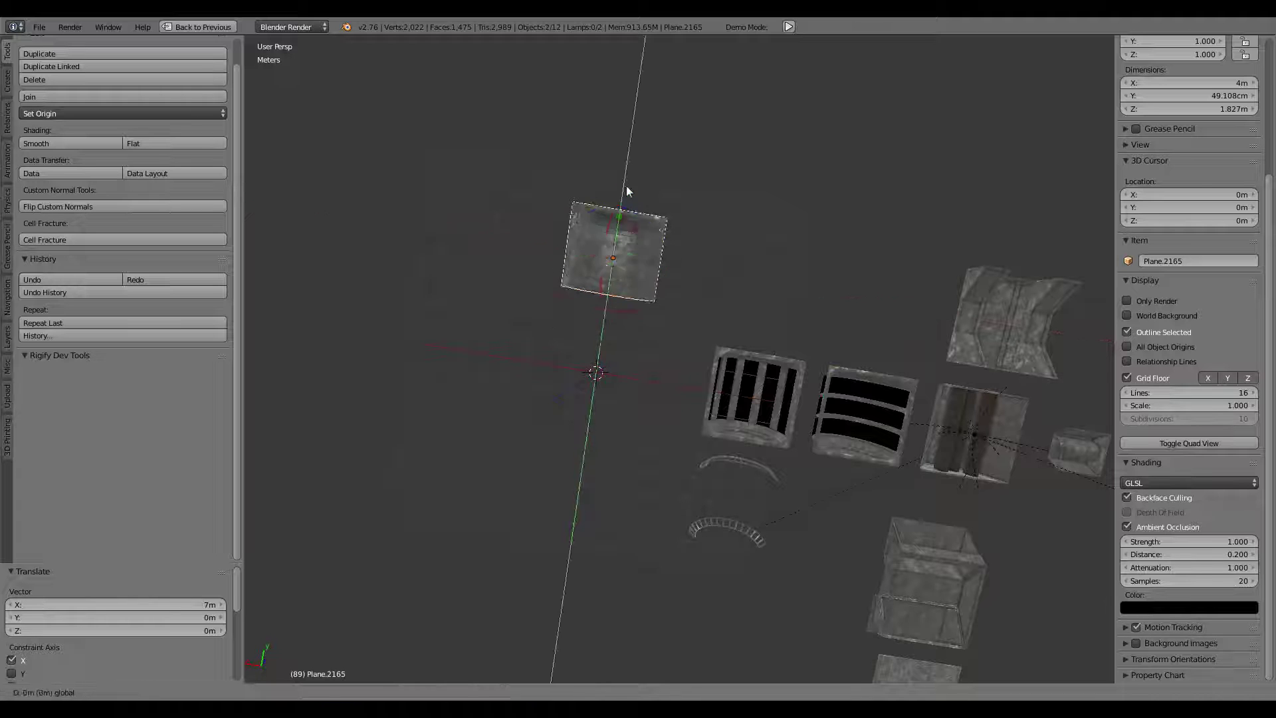
click(617, 306)
key(KP_Decimal)
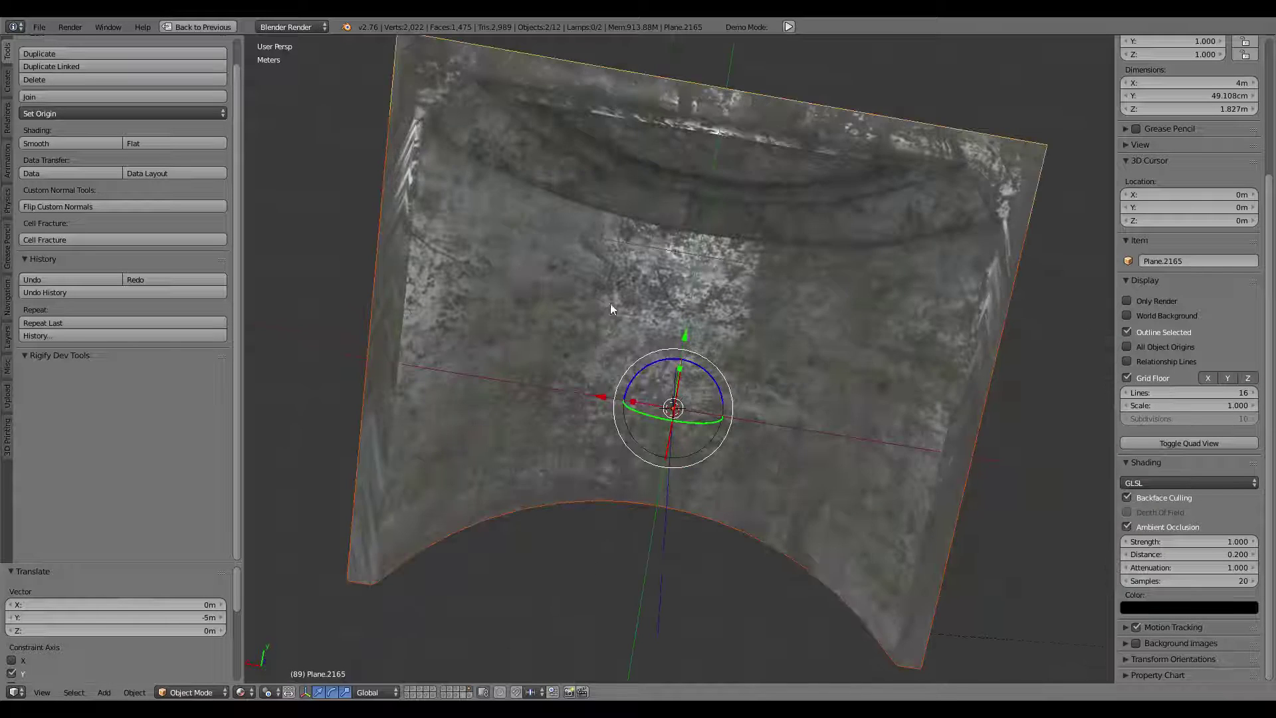
mouse_move(610, 303)
middle_down()
mouse_move(597, 190)
mouse_move(759, 239)
middle_up()
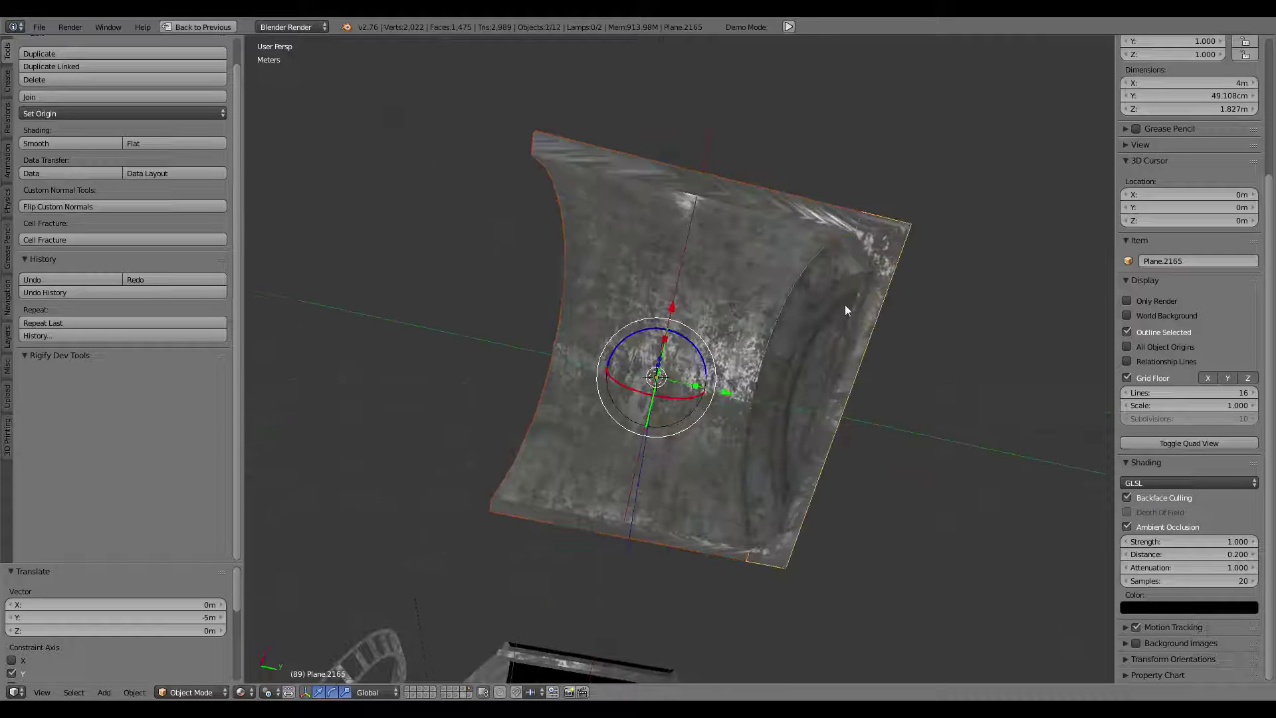
key(alt+d)
key(Escape)
Rotate the linked copy Plane.2166 180° about Z.
key(r)
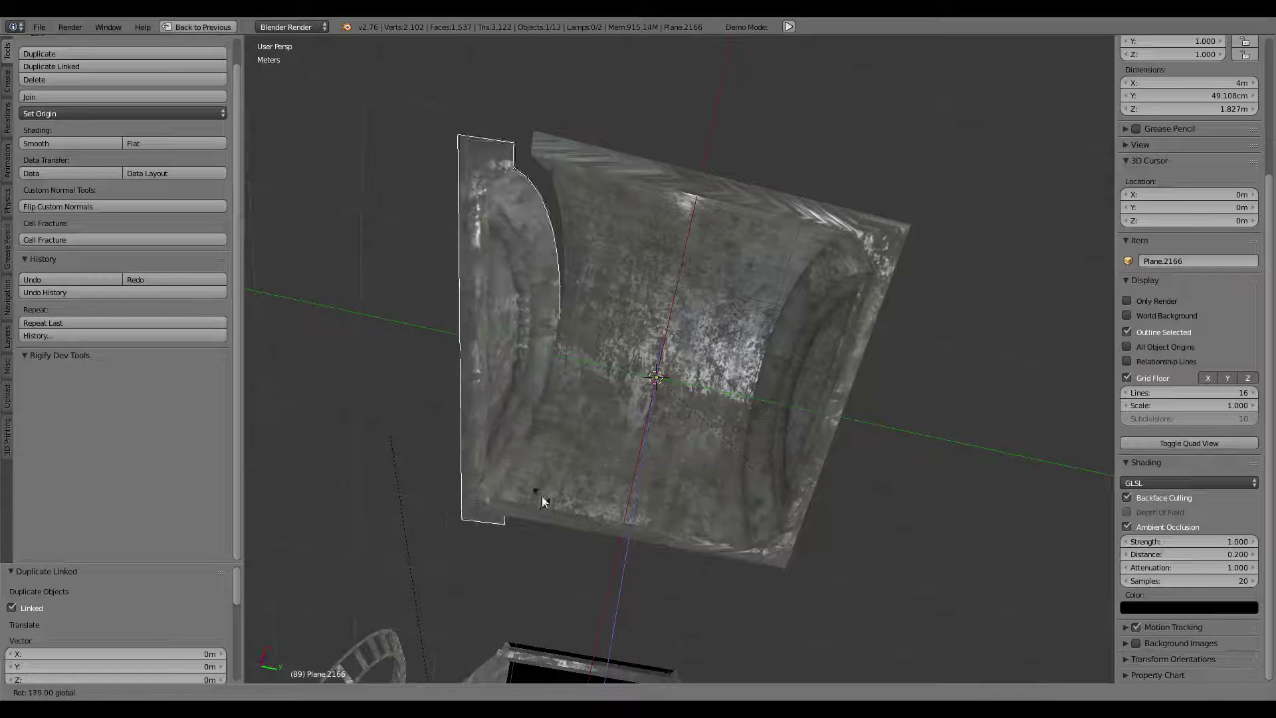
click(536, 485)
mouse_move(556, 273)
middle_down()
mouse_move(726, 356)
mouse_move(708, 230)
mouse_move(668, 281)
middle_up()
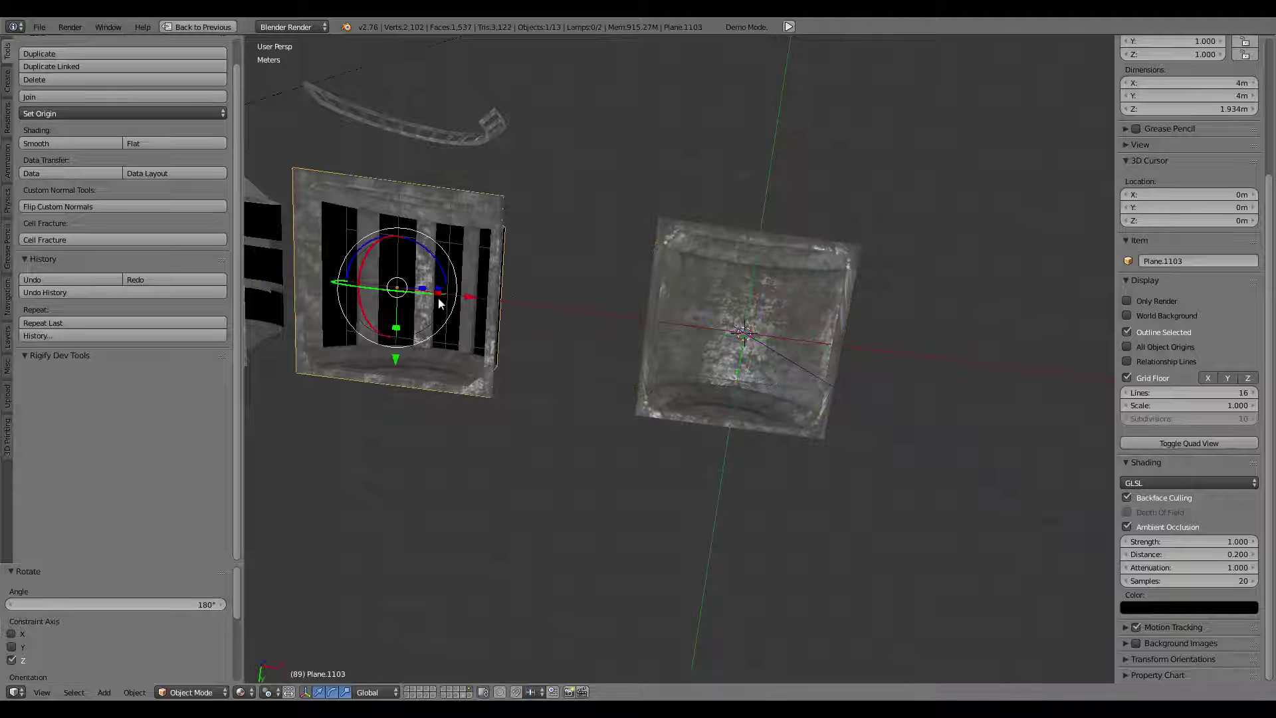
Slide the grate Plane.1103 12 m along X beside the corridor piece.
drag(481, 303, 1026, 346)
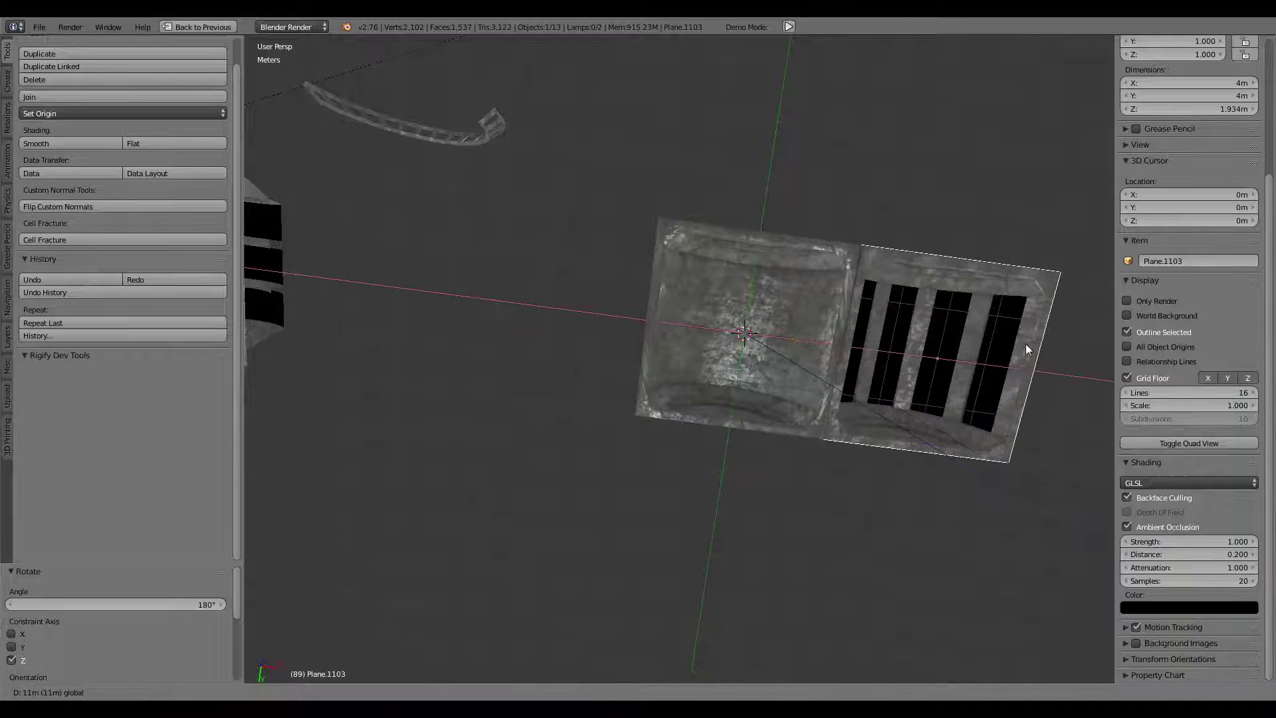
right_click(556, 341)
mouse_move(545, 320)
middle_down()
mouse_move(724, 328)
mouse_move(712, 351)
mouse_move(688, 319)
mouse_move(613, 319)
middle_up()
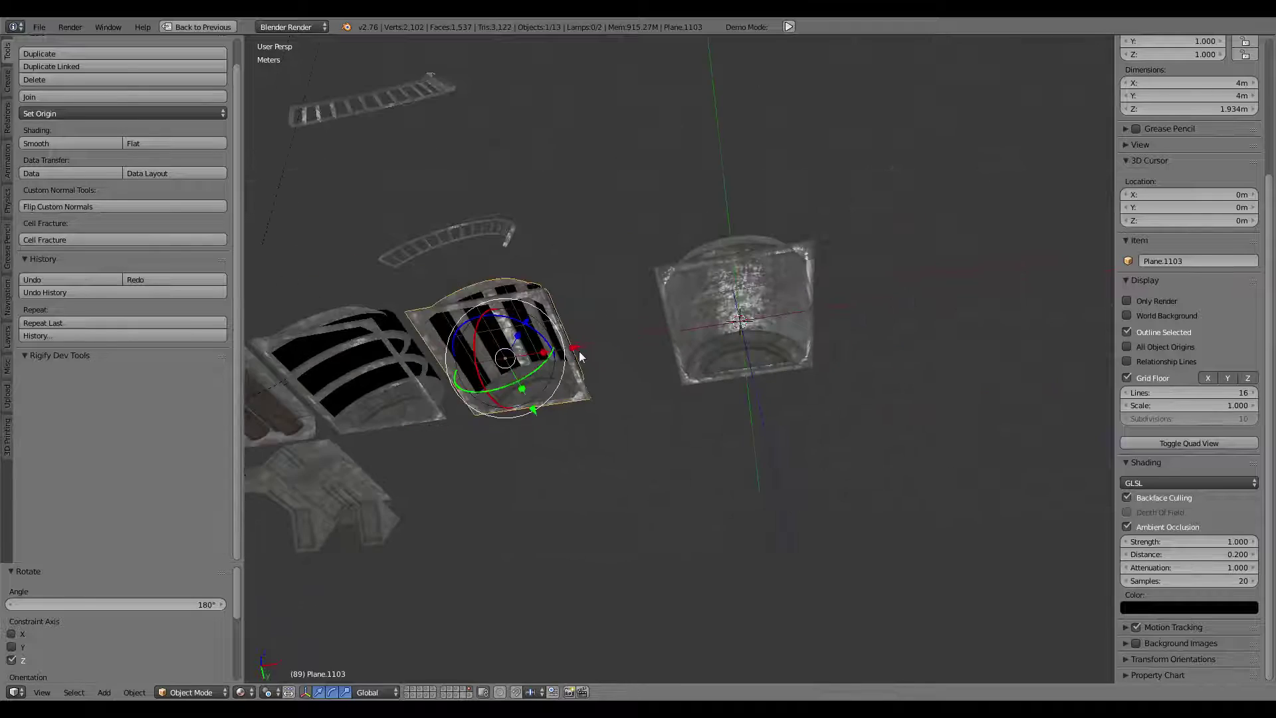
drag(575, 349, 1023, 333)
mouse_move(1024, 333)
middle_down()
mouse_move(659, 296)
mouse_move(675, 362)
mouse_move(542, 337)
mouse_move(787, 271)
mouse_move(787, 303)
middle_up()
In Plane.1103's Edit Mode, try linked selection from the arch-corner face, then undo to that single face.
key(Tab)
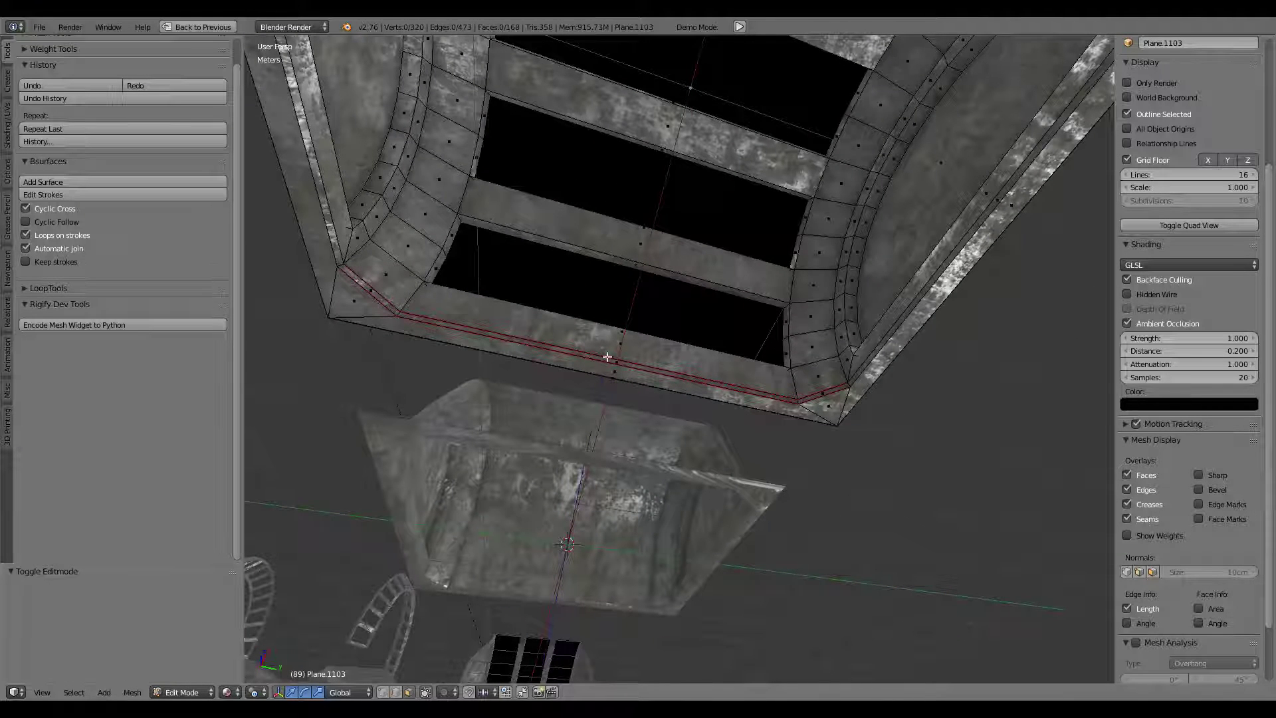
click(512, 330)
right_click(372, 272)
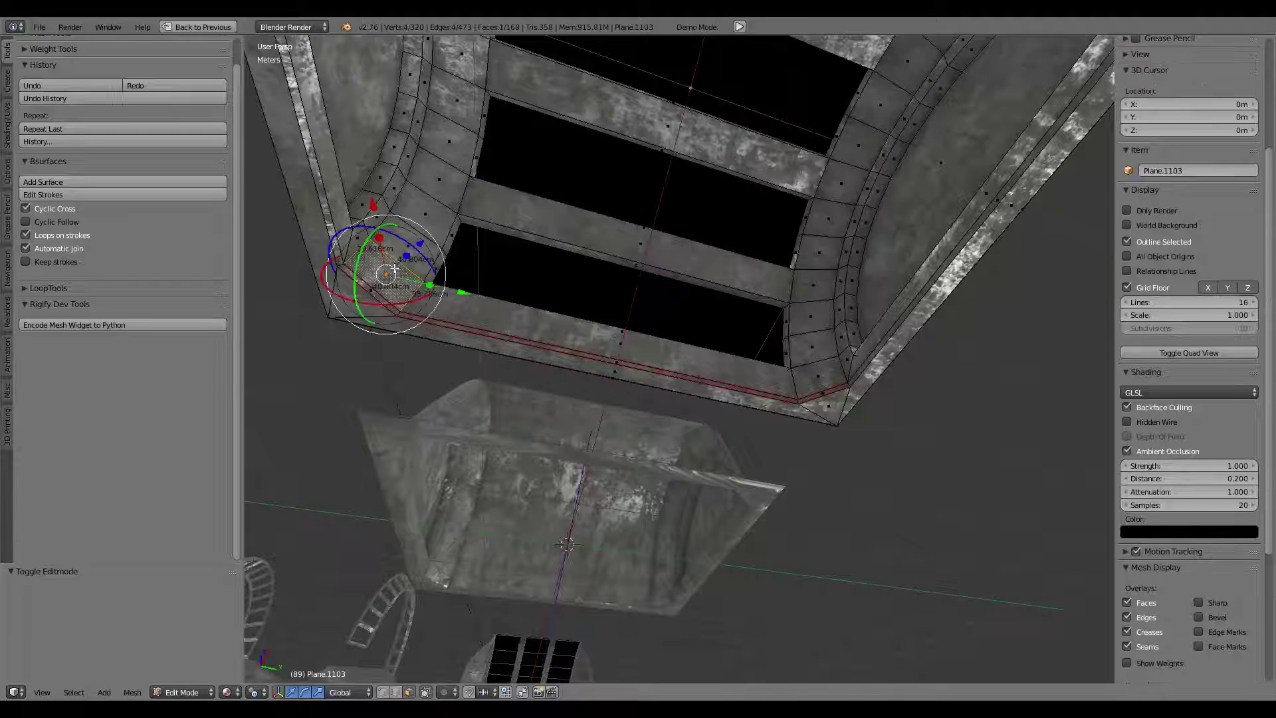
key(l)
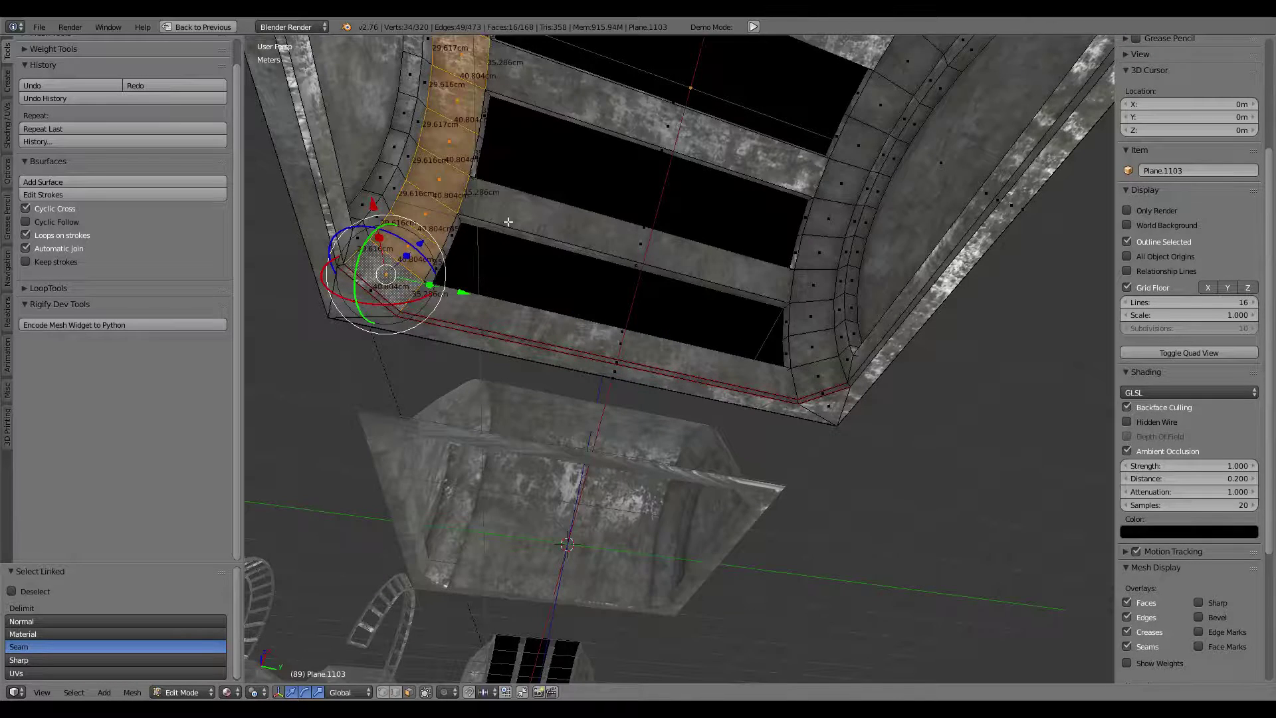
middle_drag(508, 221, 404, 421)
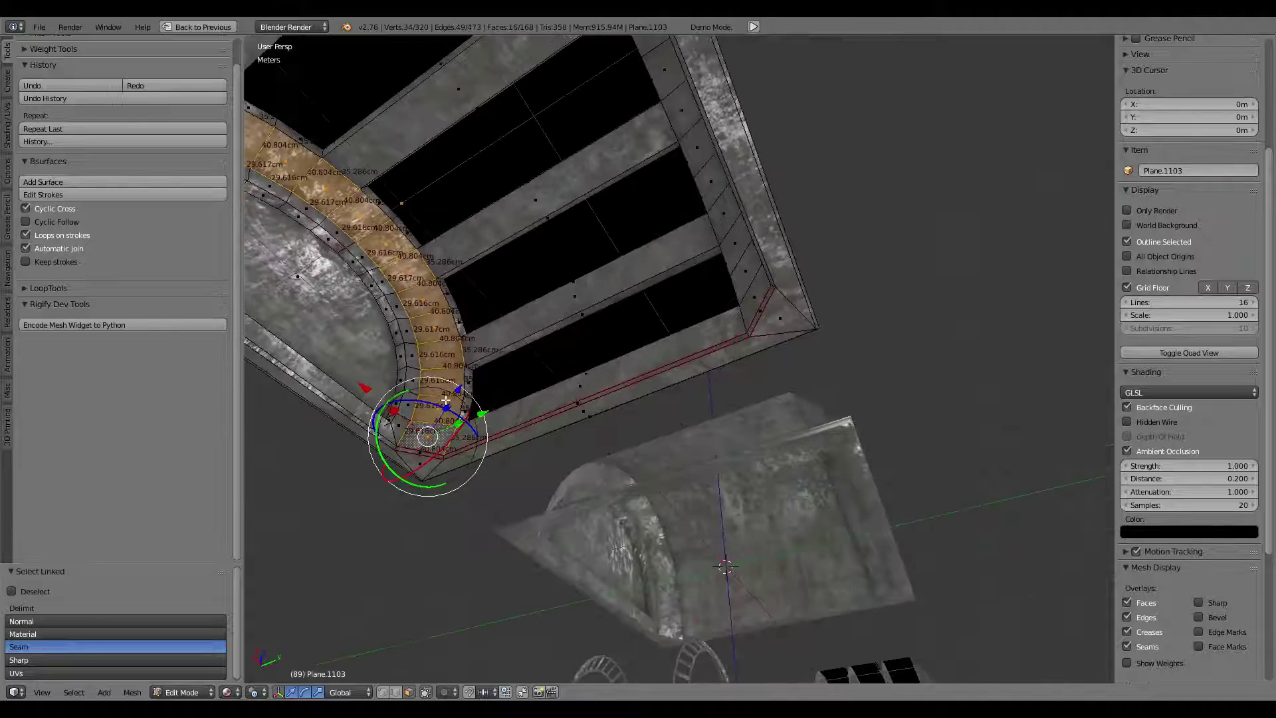
key(ctrl+z)
middle_drag(414, 460, 646, 386)
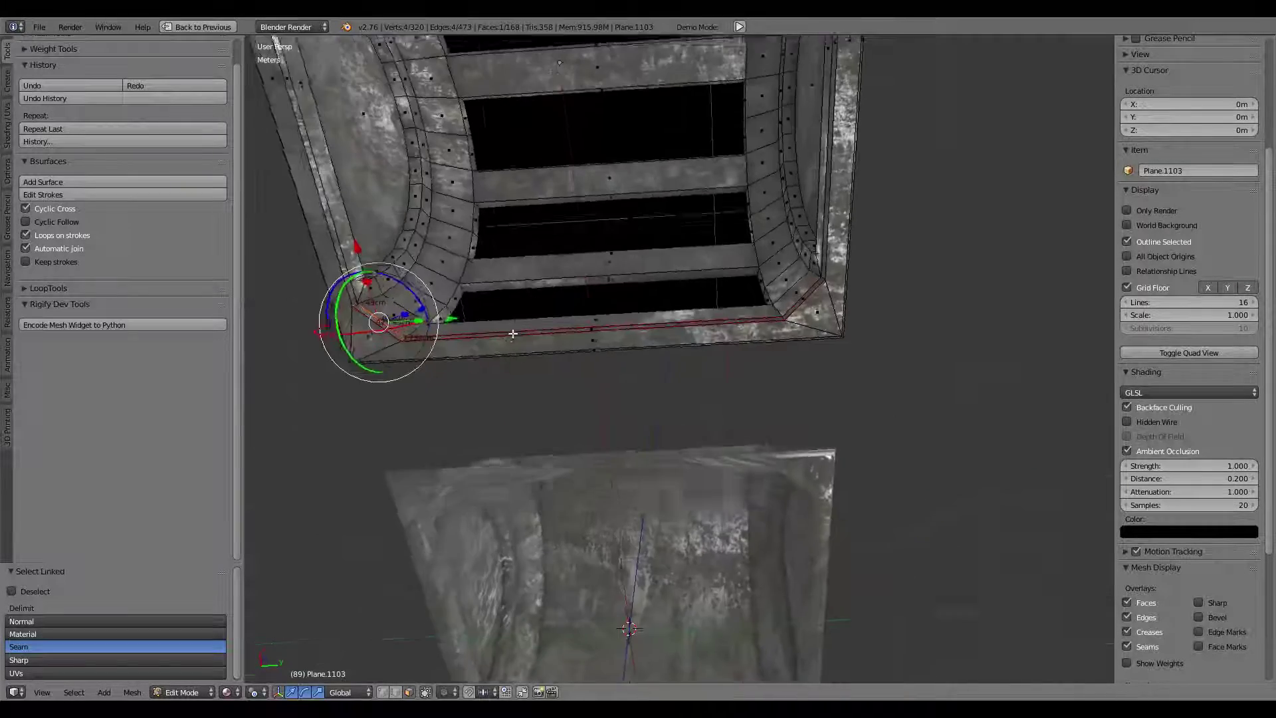
mouse_move(583, 425)
middle_down()
mouse_move(739, 437)
mouse_move(431, 392)
mouse_move(550, 317)
mouse_move(353, 348)
mouse_move(641, 448)
mouse_move(644, 405)
mouse_move(669, 501)
mouse_move(557, 376)
mouse_move(708, 332)
middle_up()
scroll(549, 317, up, 5)
scroll(665, 345, down, 4)
Make a linked copy of Plane.2166, placed 10 m along X as Plane.2167.
key(Tab)
right_click(778, 362)
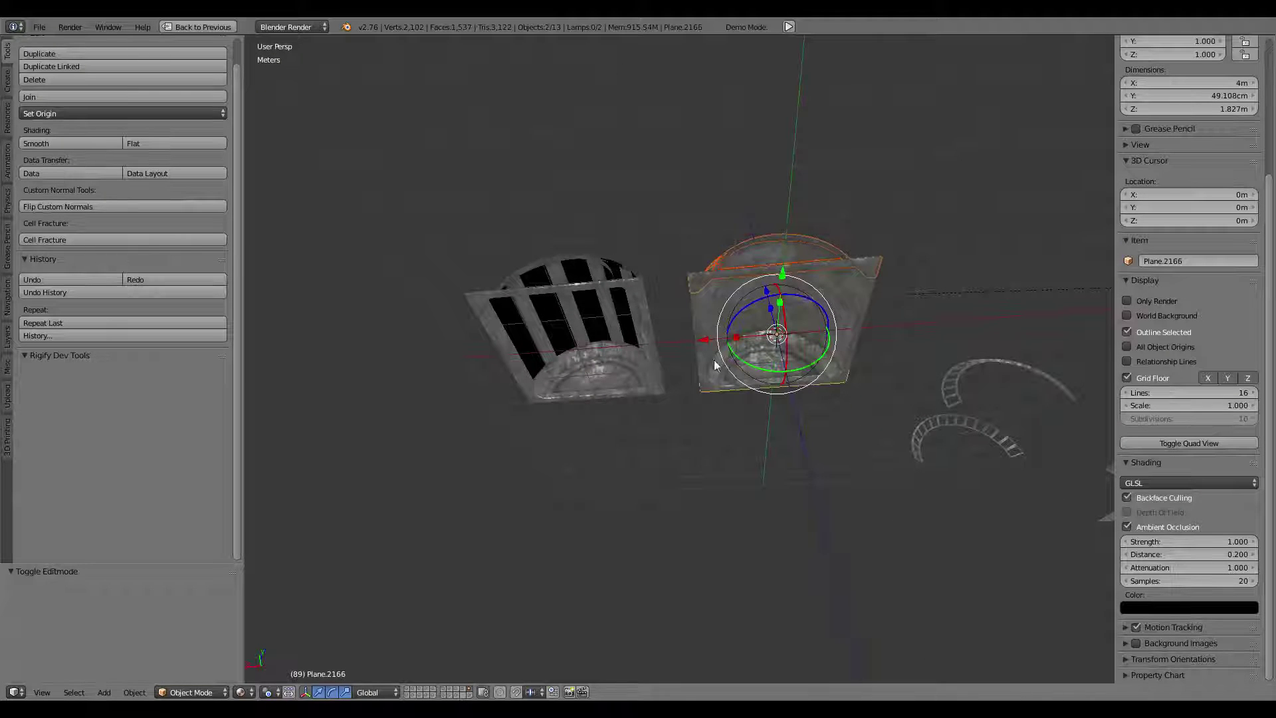
key(alt+d)
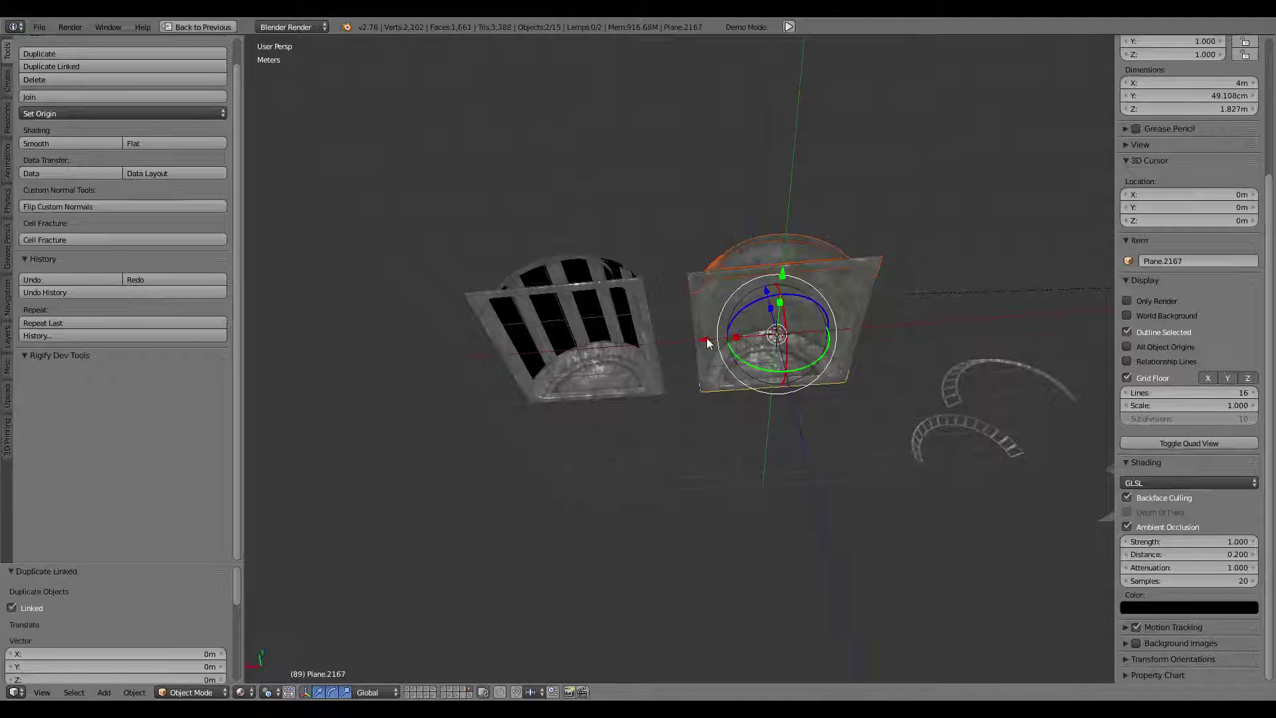
click(326, 377)
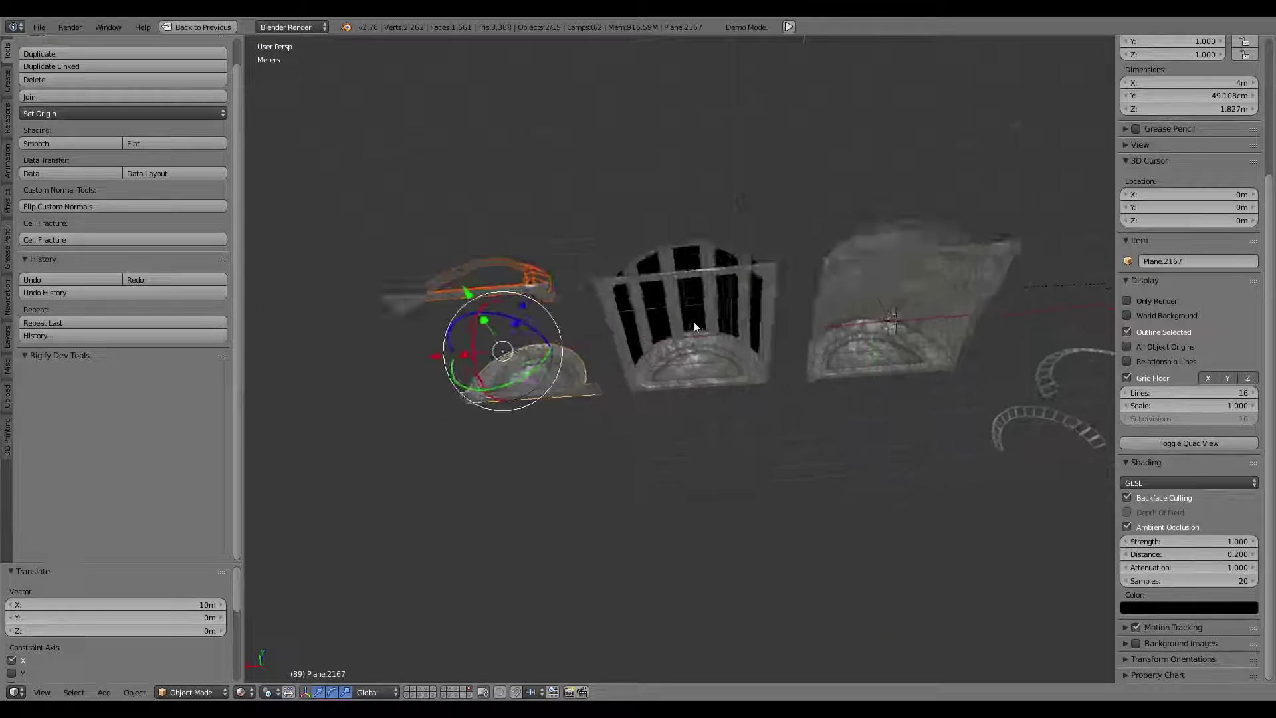
scroll(346, 372, up, 5)
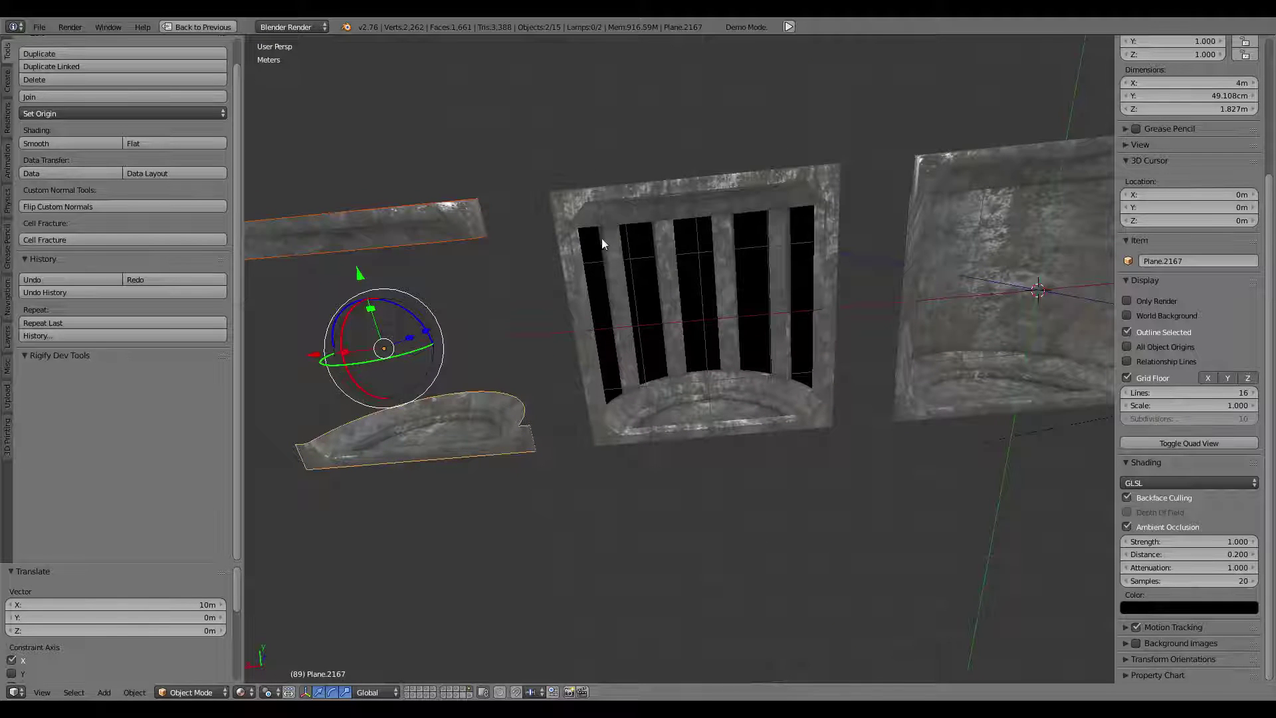
Select the grate Plane.1103 and enter Edit Mode on it.
middle_drag(603, 243, 715, 327)
right_click(791, 239)
key(Tab)
mouse_move(791, 240)
middle_down()
mouse_move(727, 234)
mouse_move(688, 287)
mouse_move(704, 281)
mouse_move(644, 324)
middle_up()
Delete the strip of faces along the grate's arched end.
scroll(704, 281, up, 5)
right_click(640, 329)
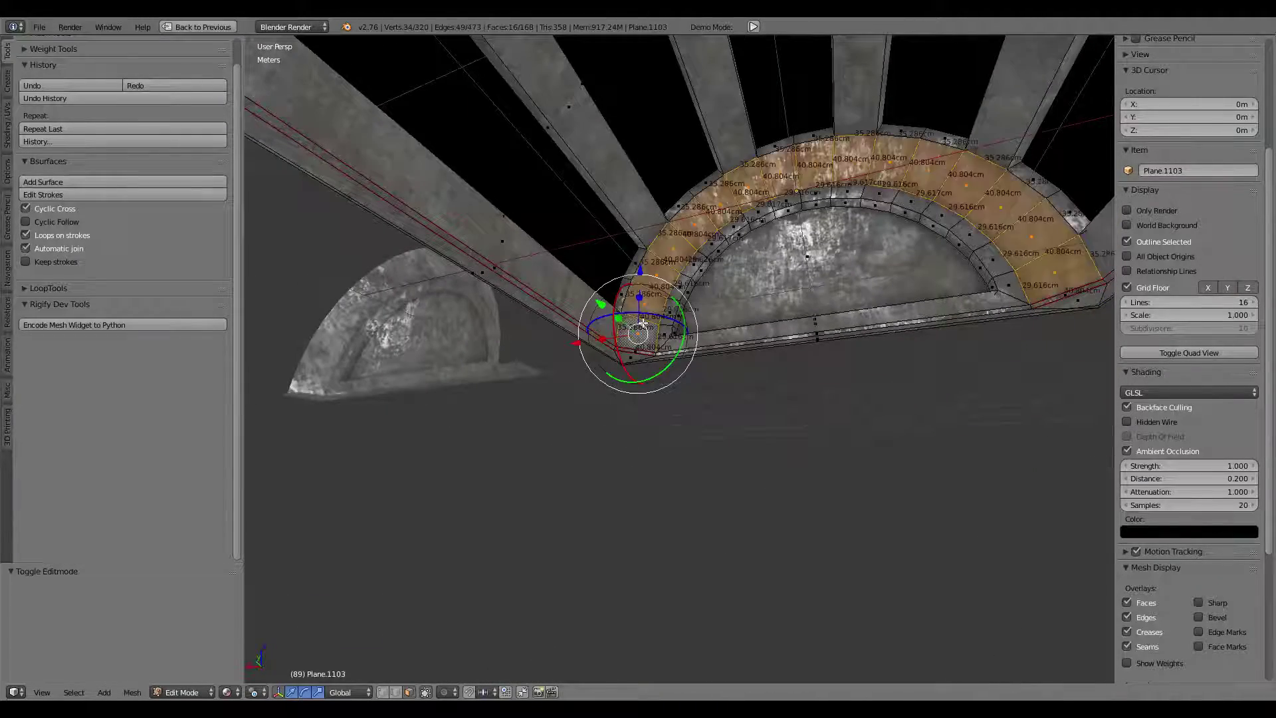
right_click(643, 324)
alt+right_click(640, 327)
key(x)
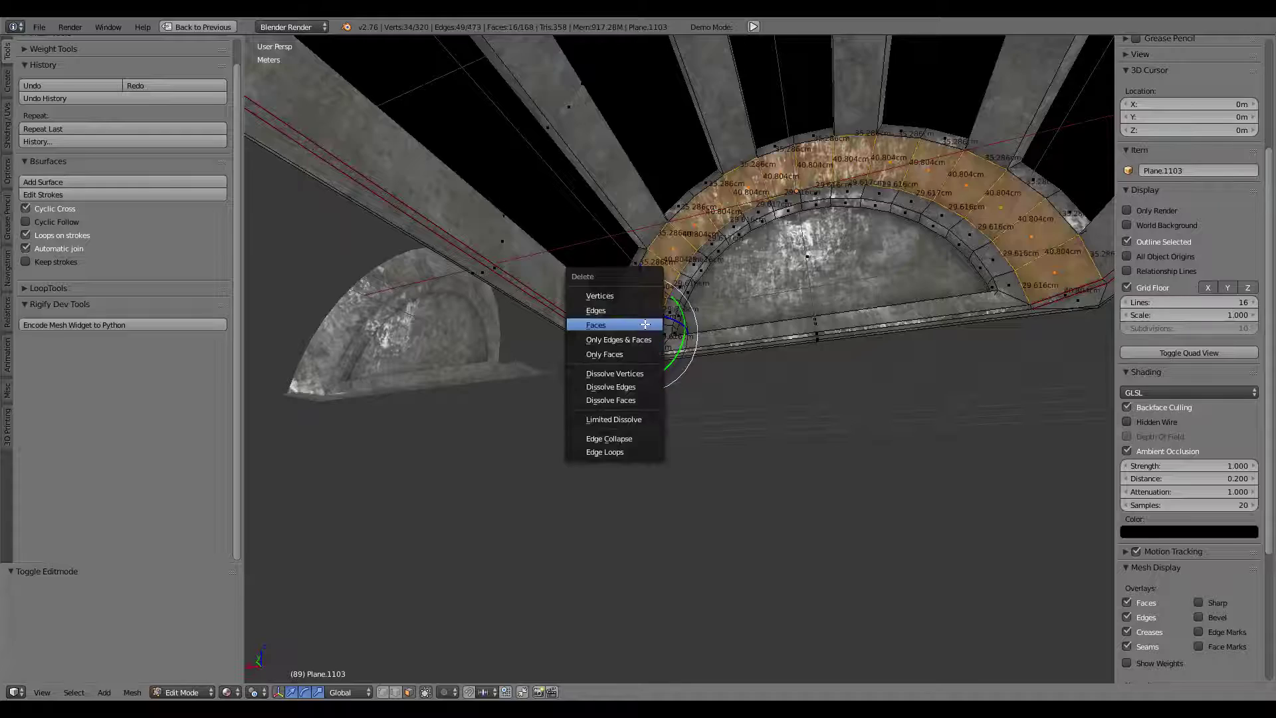
click(602, 327)
middle_drag(601, 327, 479, 282)
mouse_move(505, 387)
middle_down()
mouse_move(742, 332)
mouse_move(612, 369)
middle_up()
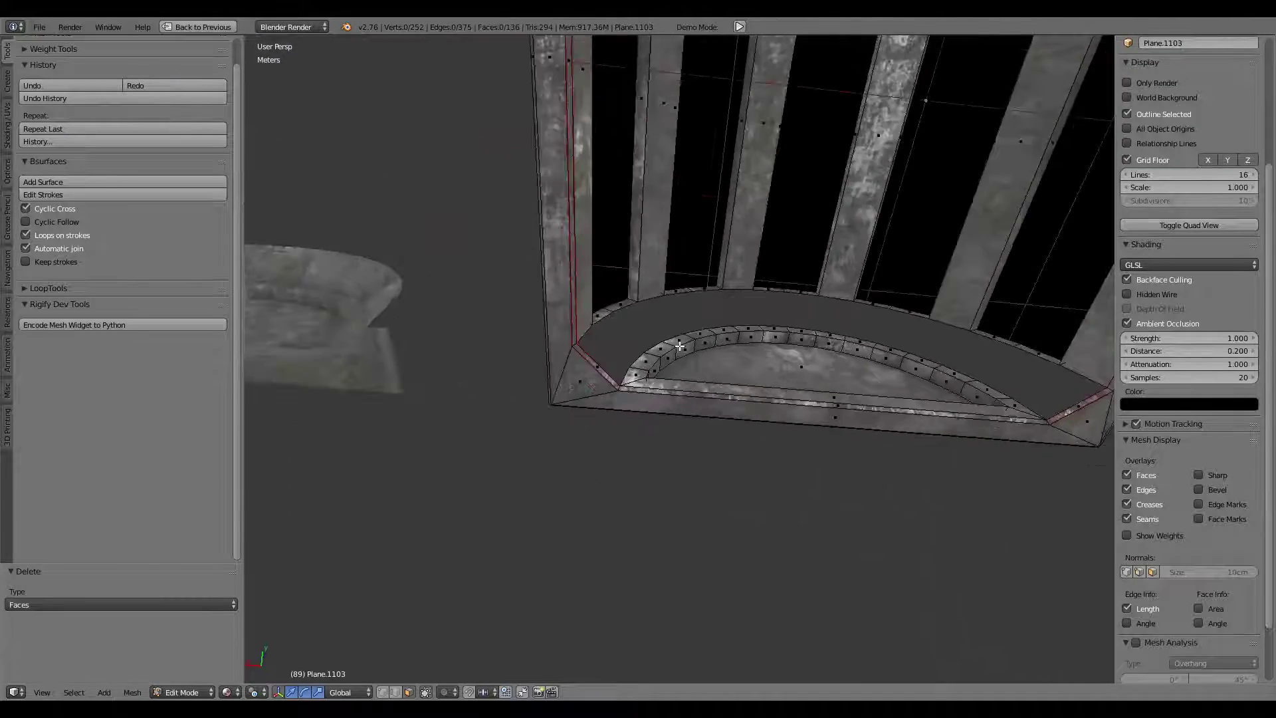
Delete the leftover arch-corner face and a face on the end cap.
right_click(609, 369)
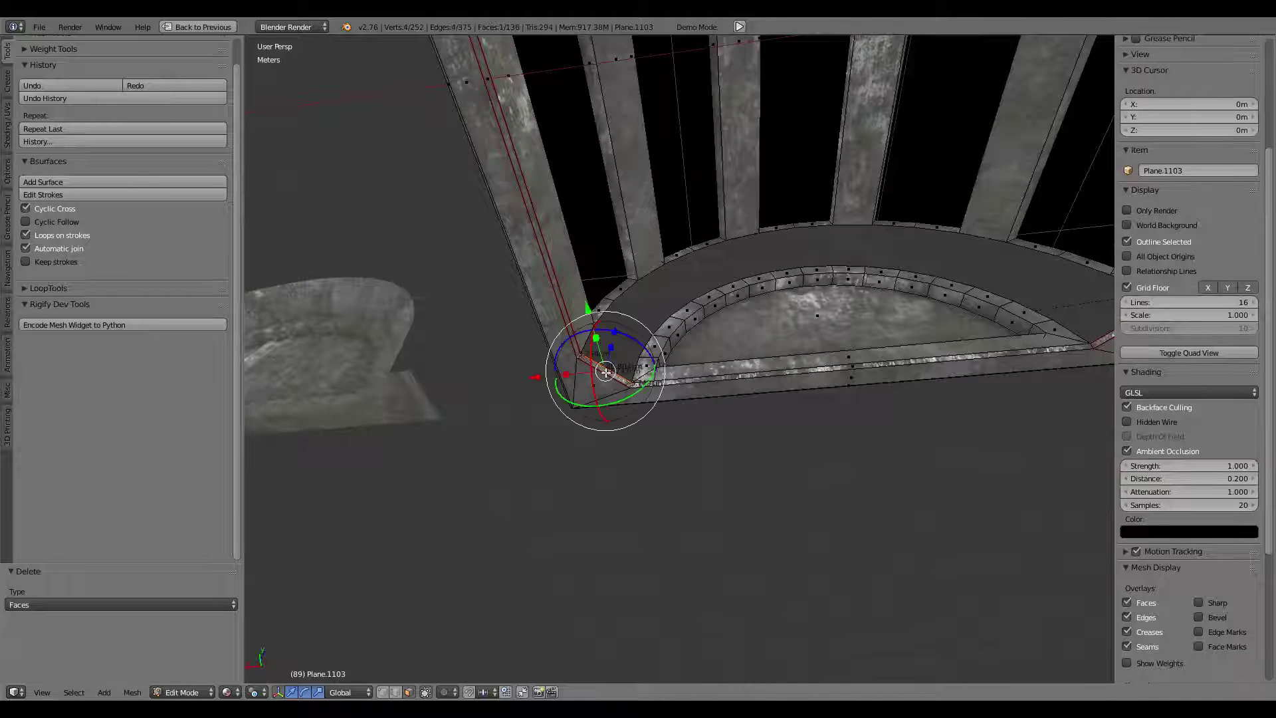
click(642, 370)
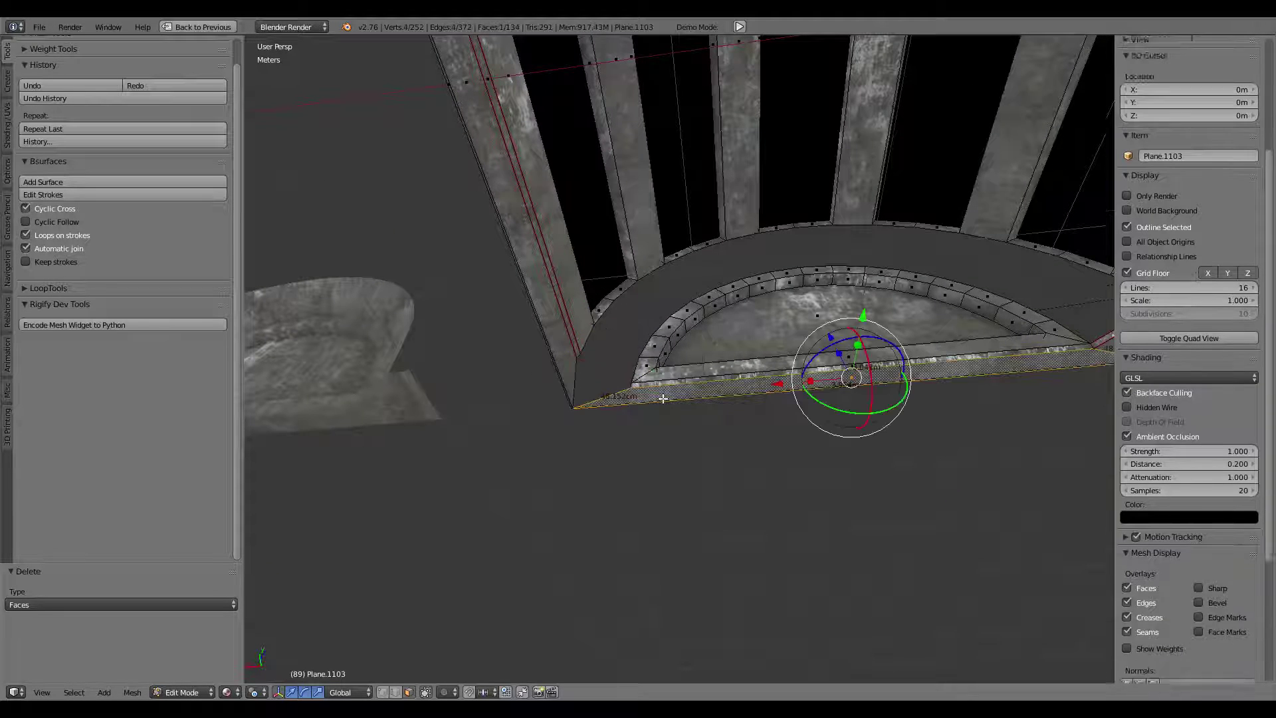
mouse_move(765, 384)
middle_down()
mouse_move(537, 311)
mouse_move(755, 332)
middle_up()
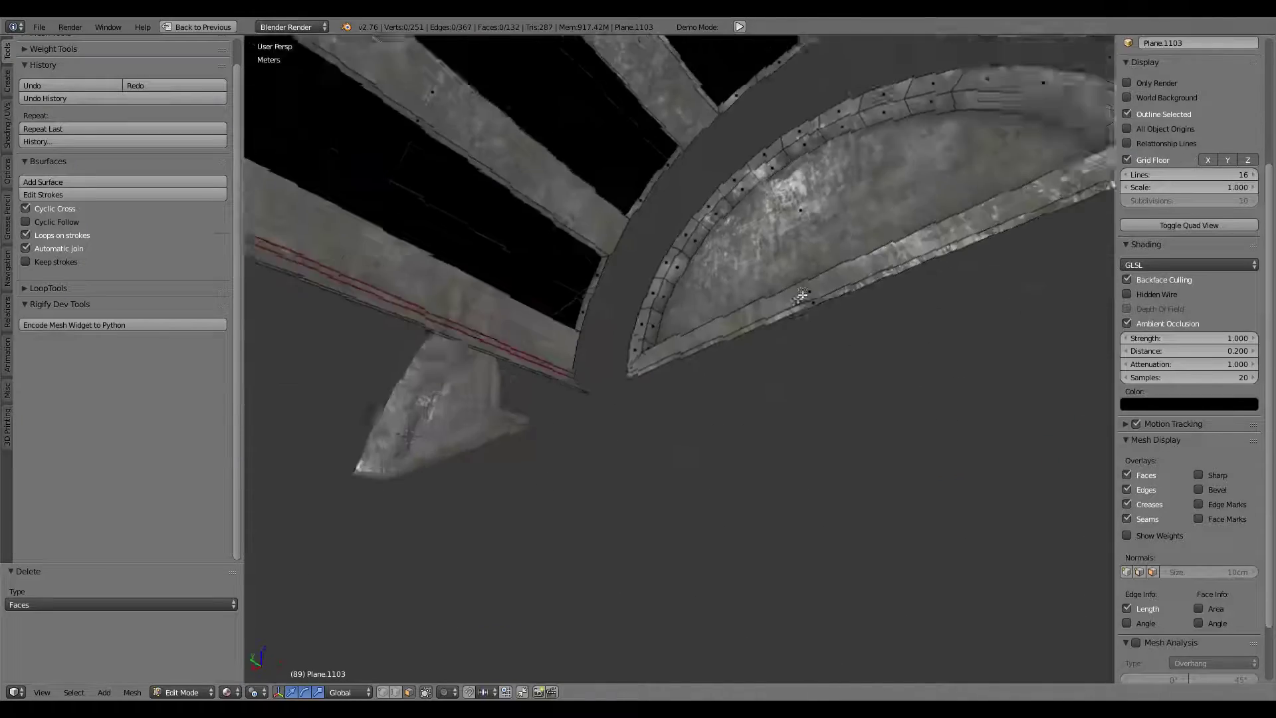
right_click(755, 332)
key(x)
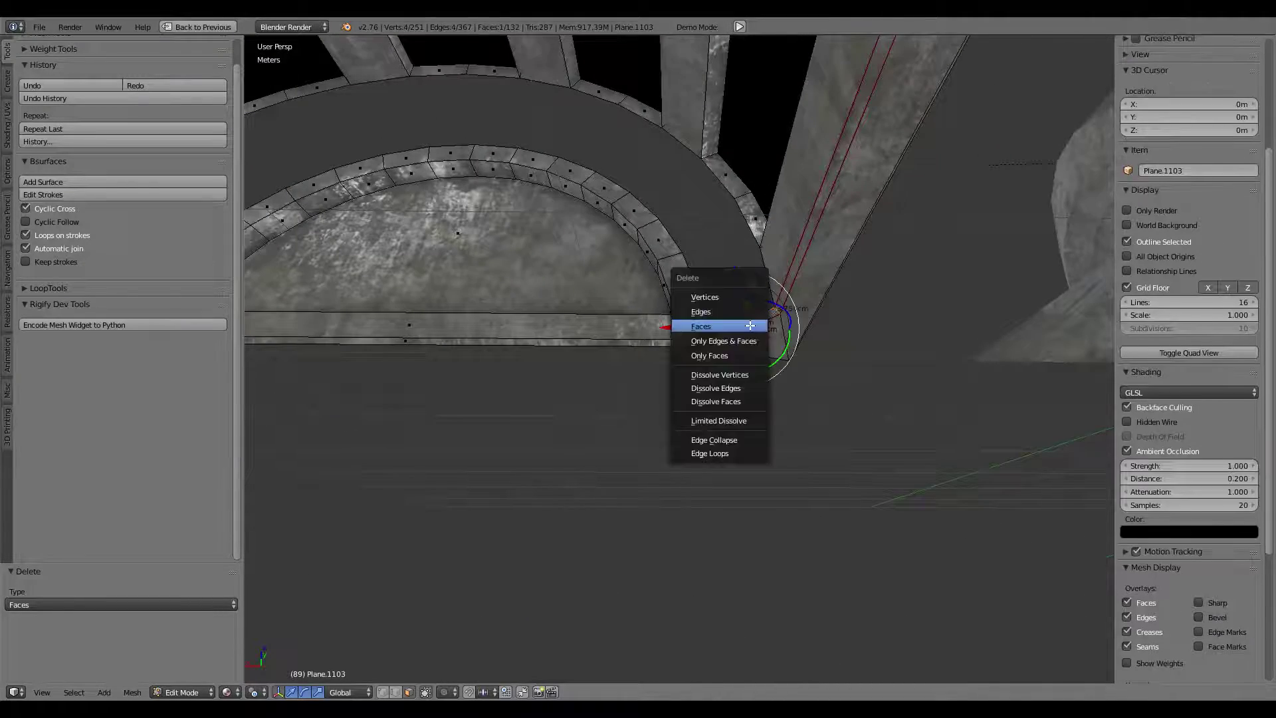
mouse_move(754, 350)
middle_down()
mouse_move(634, 219)
mouse_move(745, 162)
mouse_move(604, 208)
middle_up()
right_click(745, 163)
key(x)
click(745, 162)
Delete the three remaining corner faces around the grate's end.
scroll(604, 208, up, 3)
right_click(412, 373)
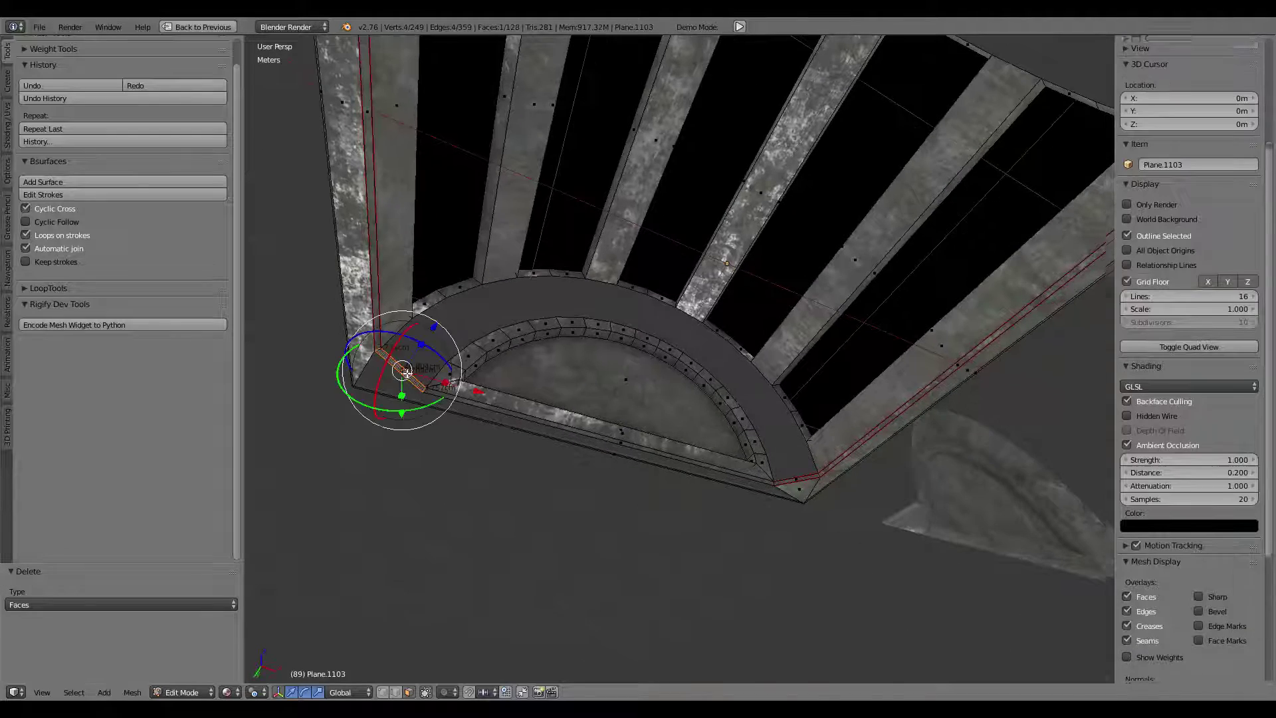
key(x)
click(412, 373)
mouse_move(412, 373)
middle_down()
mouse_move(585, 331)
mouse_move(751, 362)
middle_up()
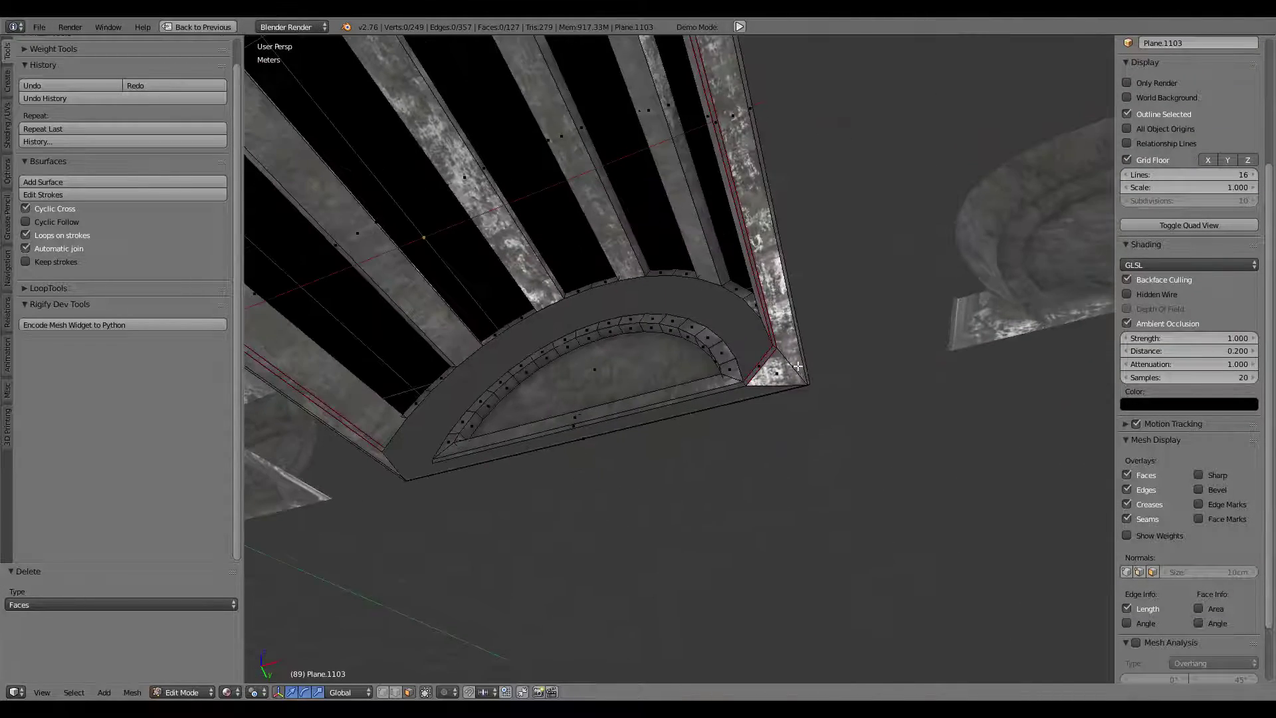
right_click(756, 364)
key(x)
click(756, 363)
right_click(765, 371)
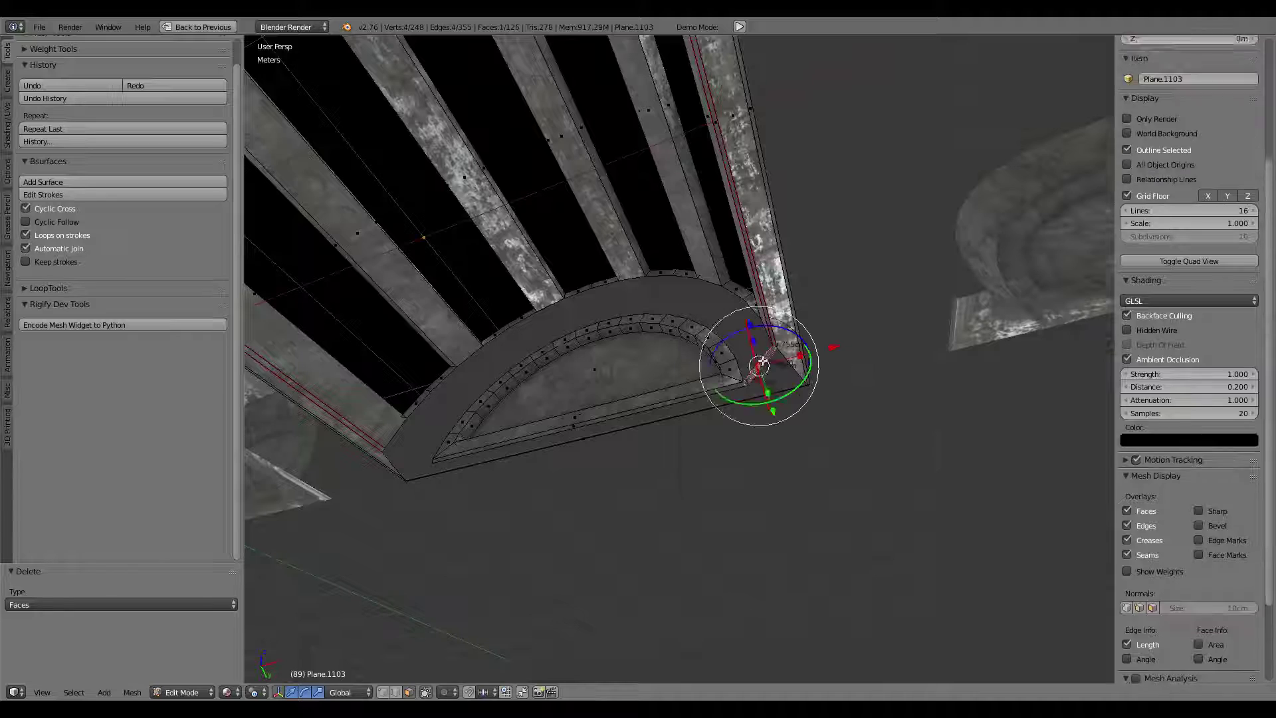
key(x)
click(775, 393)
Delete a stray face and the linked curved end cap, leaving the arched edge open.
mouse_move(775, 393)
middle_down()
mouse_move(718, 359)
mouse_move(694, 384)
middle_up()
right_click(694, 385)
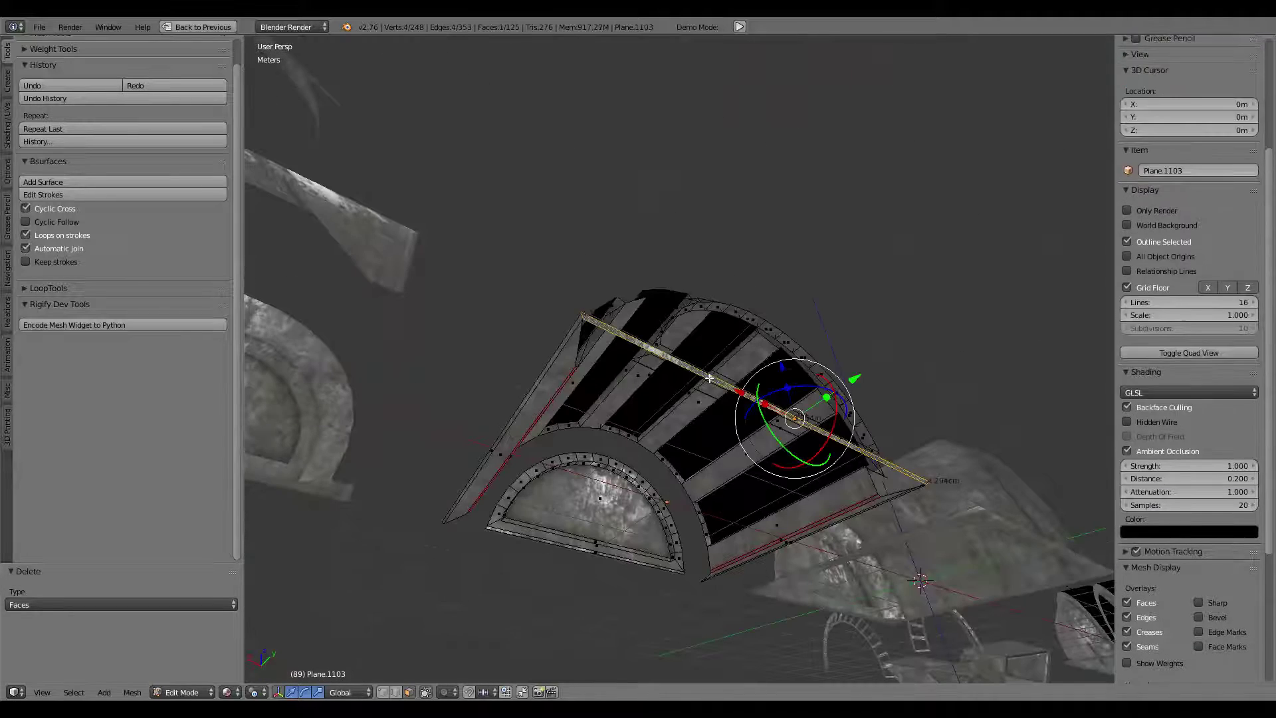
key(x)
click(598, 393)
mouse_move(599, 393)
middle_down()
mouse_move(769, 356)
mouse_move(707, 319)
middle_up()
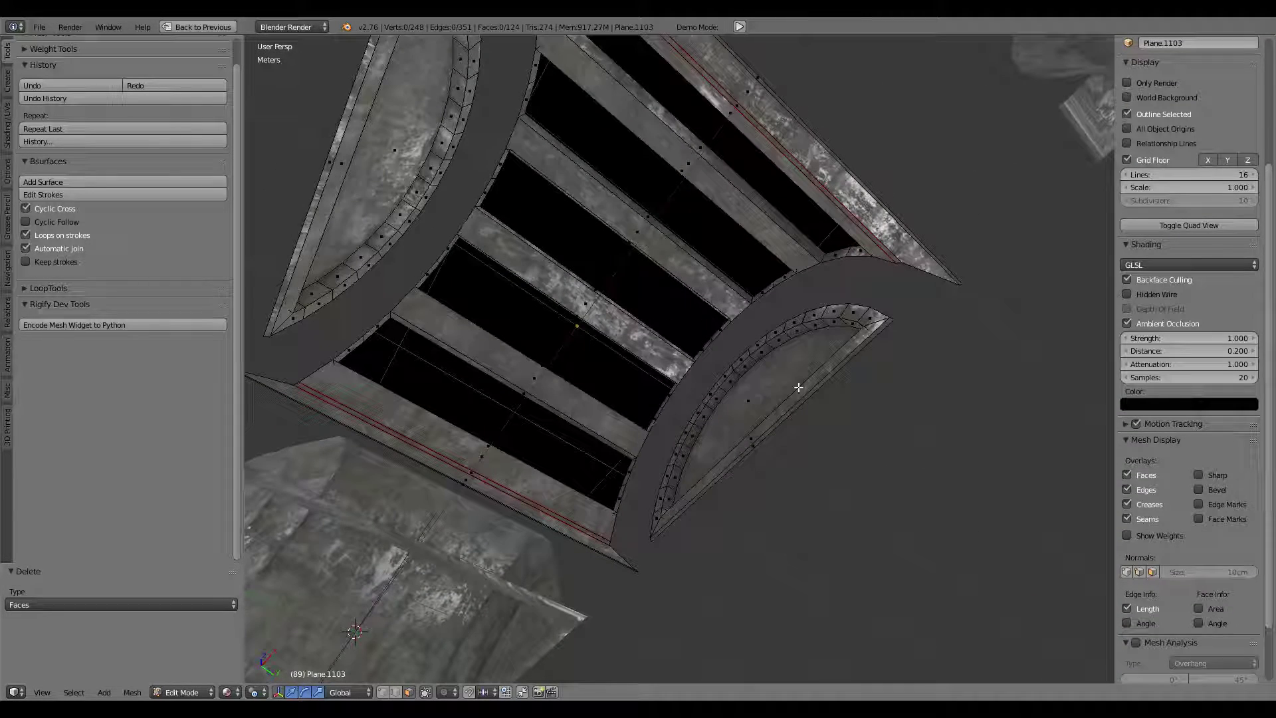
key(l)
key(l)
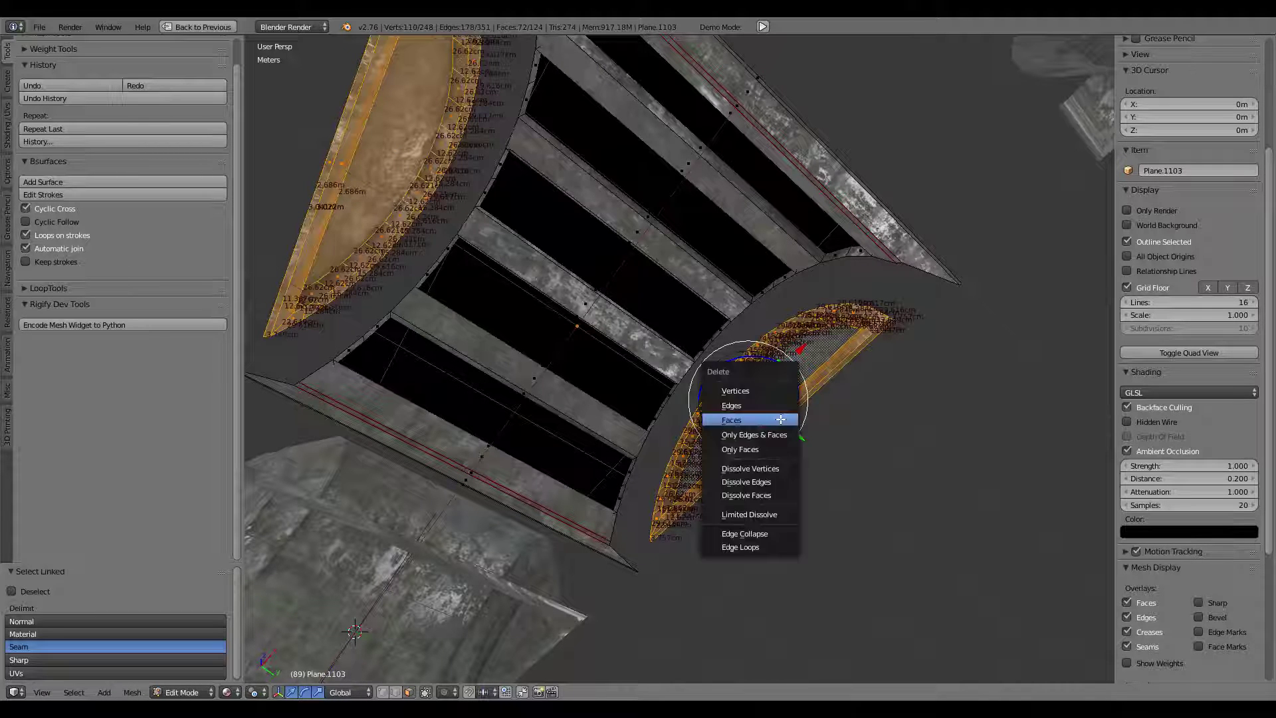
click(781, 419)
mouse_move(781, 419)
middle_down()
mouse_move(820, 365)
mouse_move(584, 270)
mouse_move(632, 362)
mouse_move(548, 387)
mouse_move(562, 426)
middle_up()
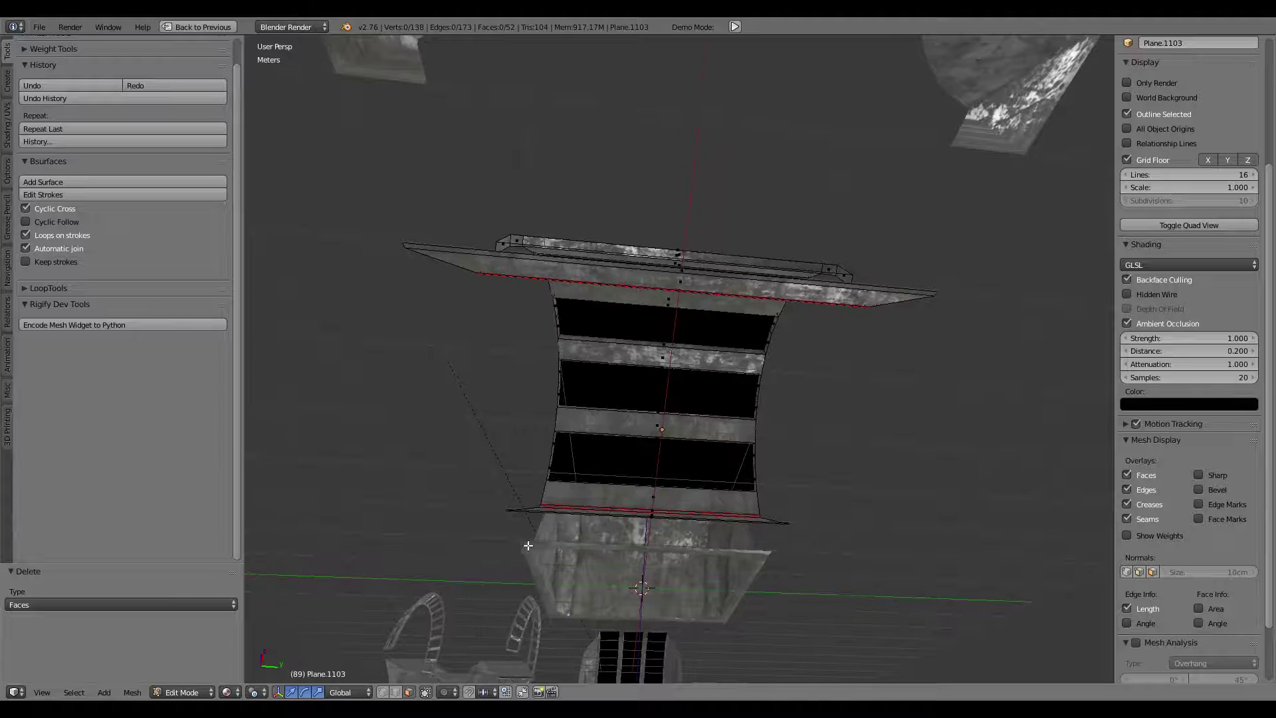
mouse_move(528, 547)
middle_down()
mouse_move(644, 507)
mouse_move(698, 541)
mouse_move(533, 626)
mouse_move(492, 672)
middle_up()
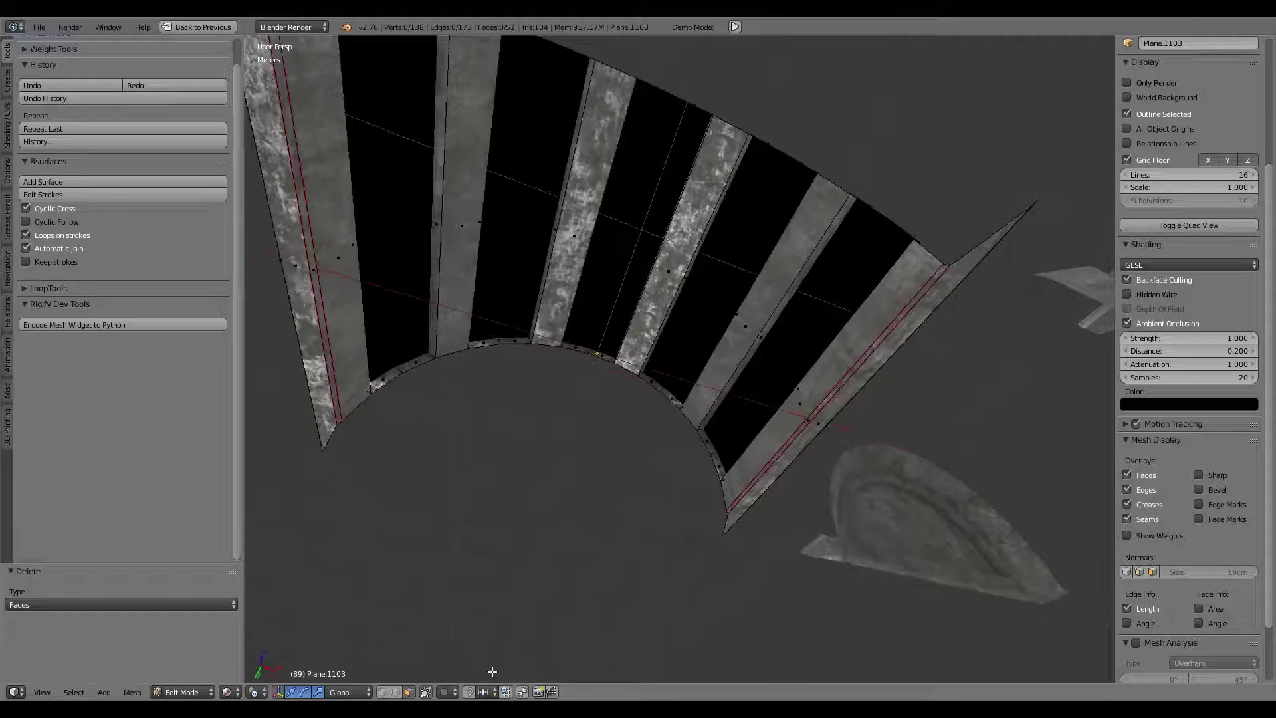
Flatten the edge at the grate's tip to zero along Y.
right_click(982, 231)
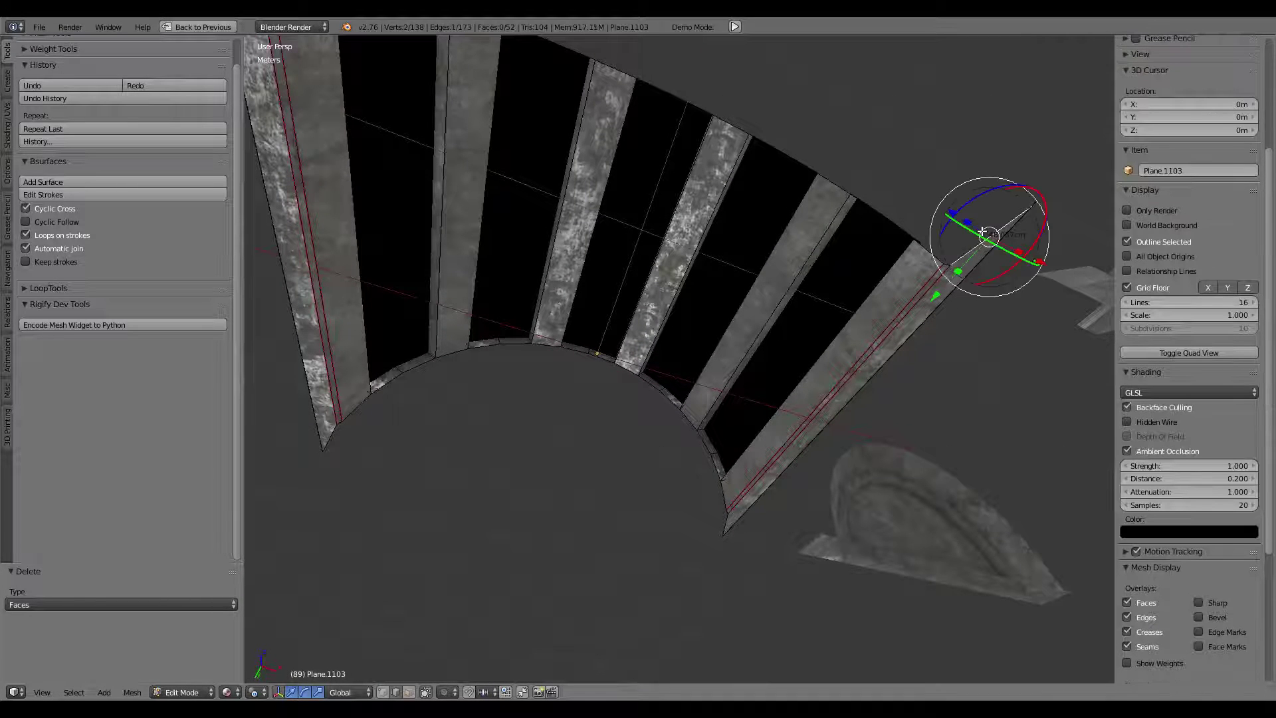
middle_drag(894, 252, 587, 196)
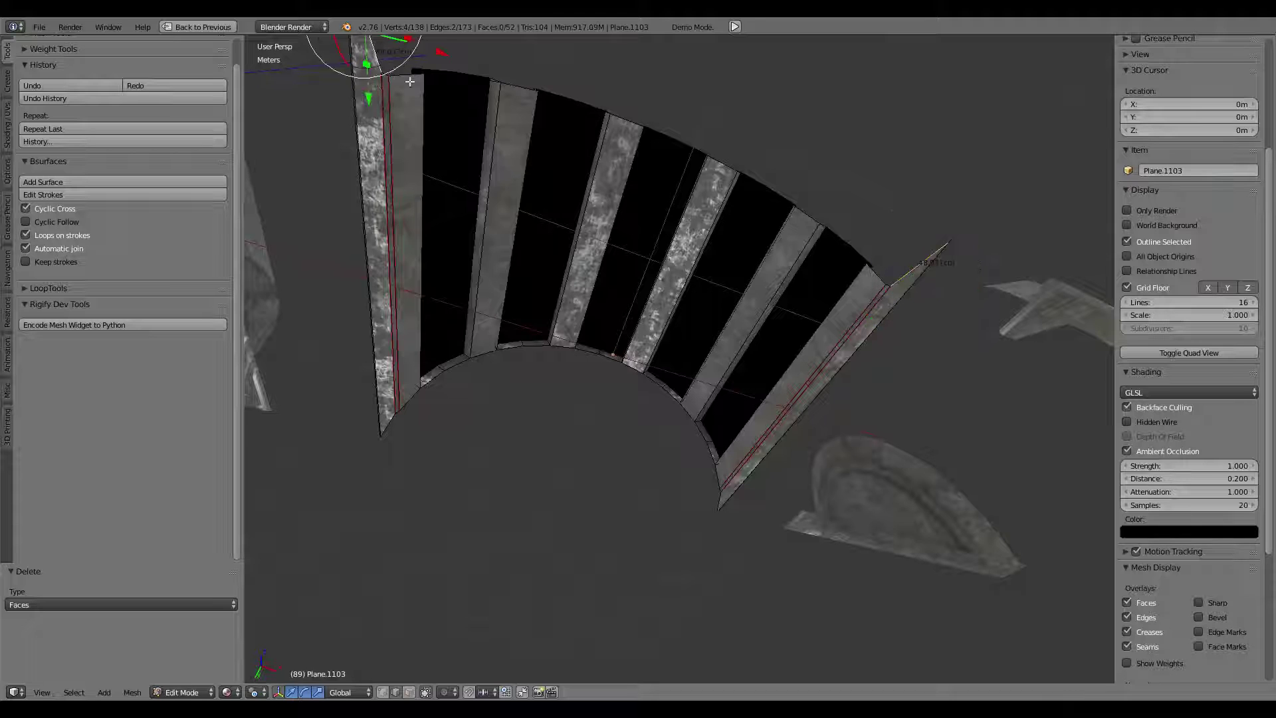
key(s)
key(y)
key(0)
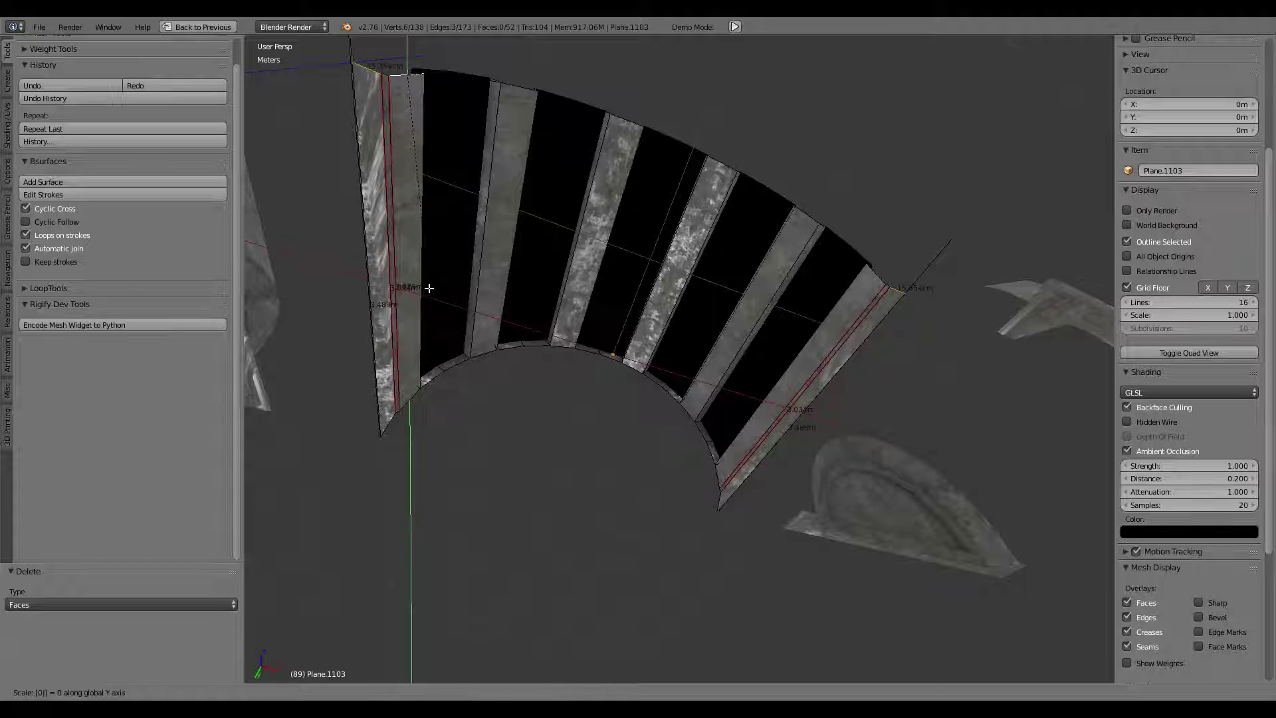
key(Return)
Flatten the two lower side edges to zero along Y.
right_click(397, 417)
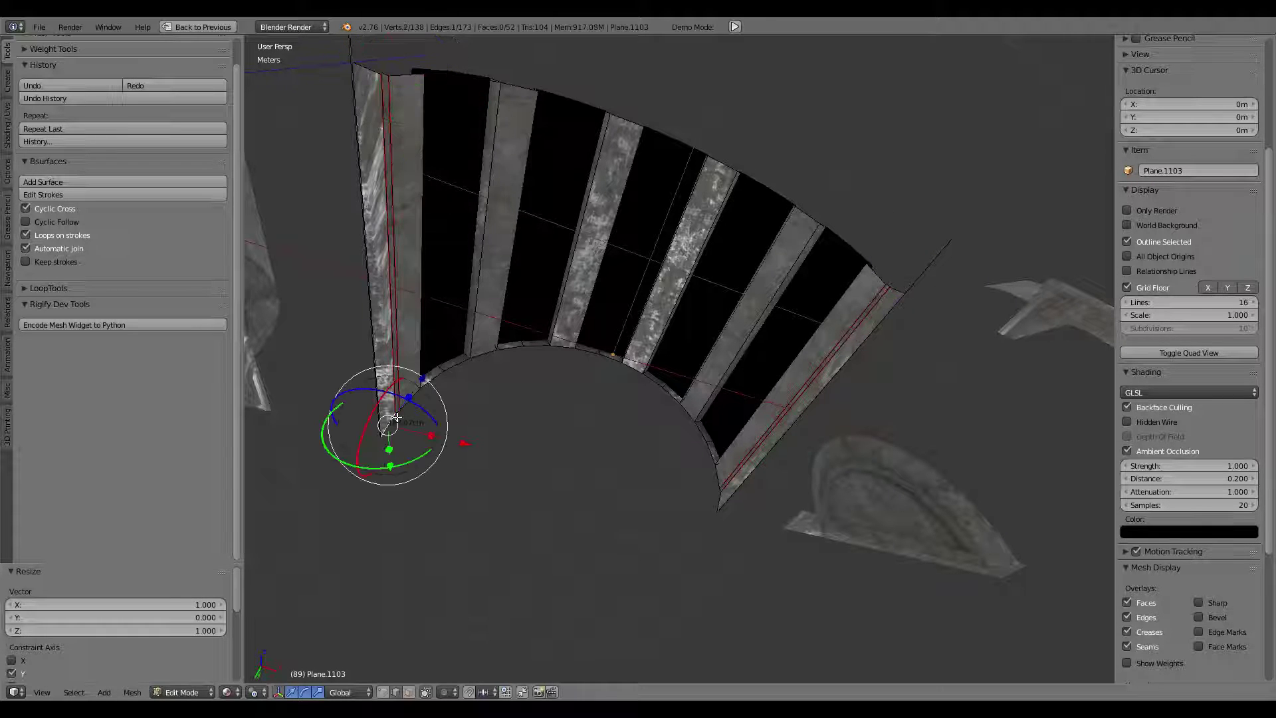
shift+right_click(718, 502)
middle_drag(608, 544, 765, 399)
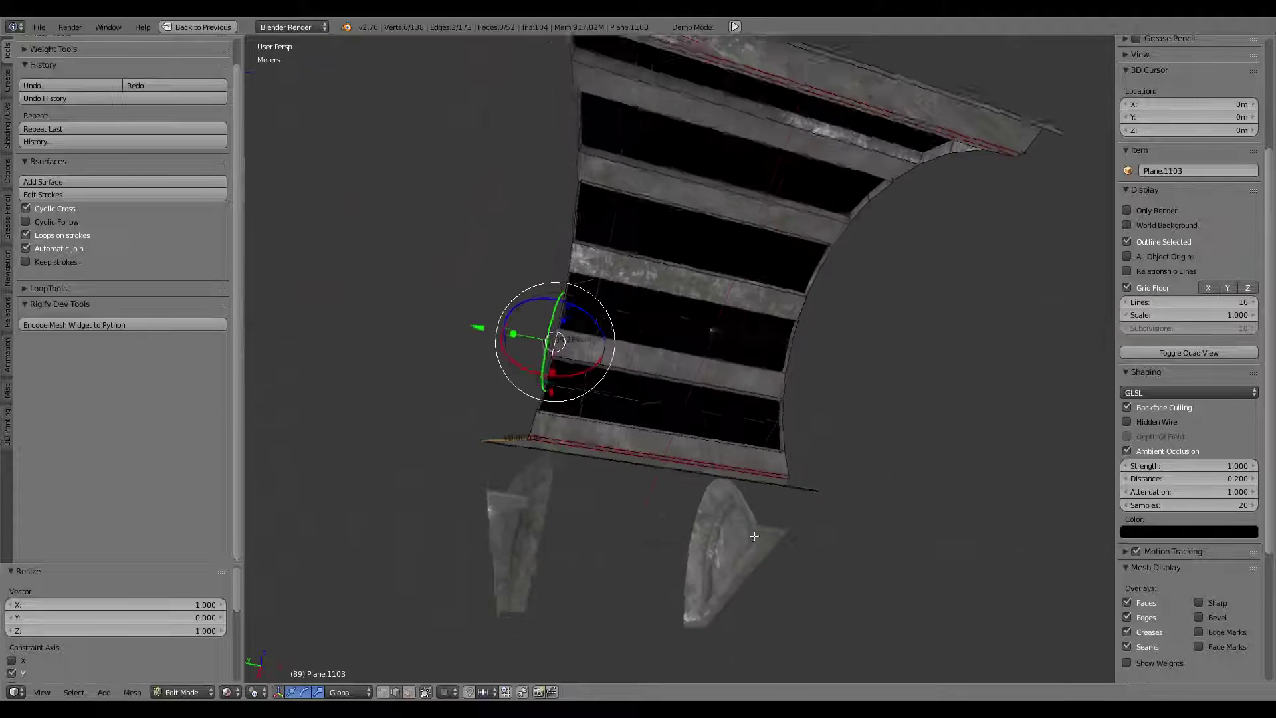
key(s)
key(y)
key(Return)
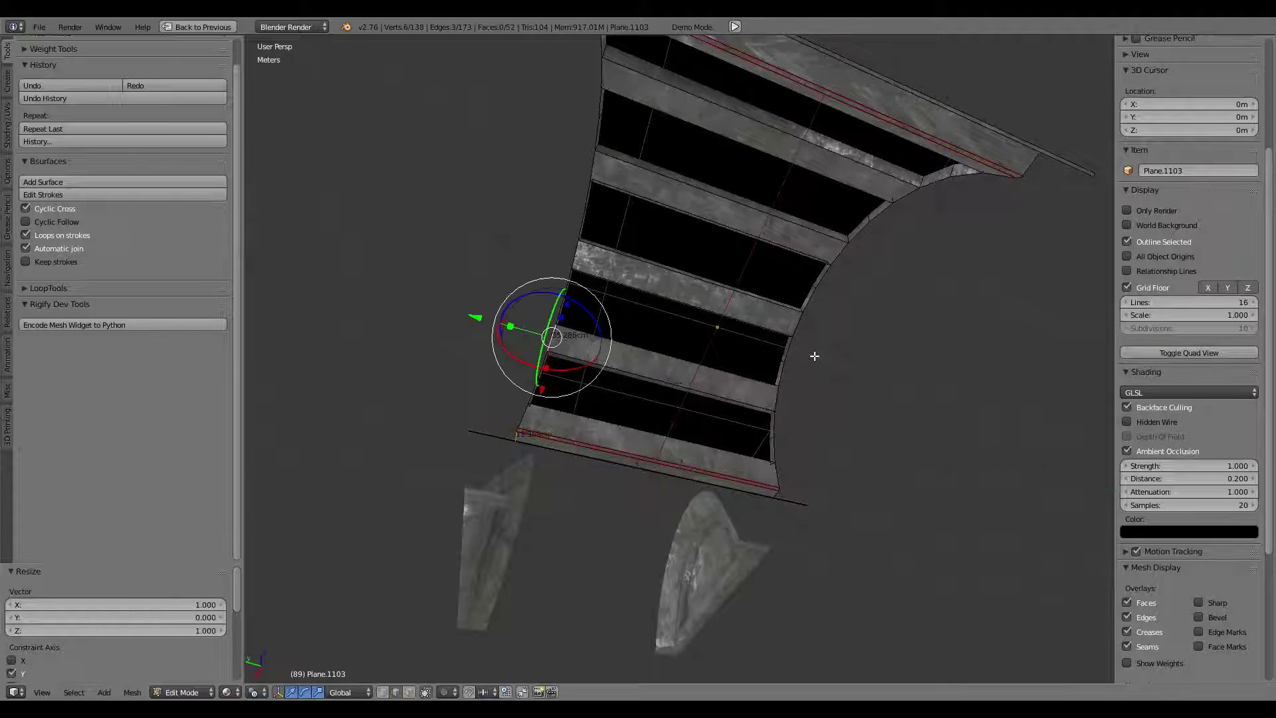
middle_drag(812, 357, 421, 535)
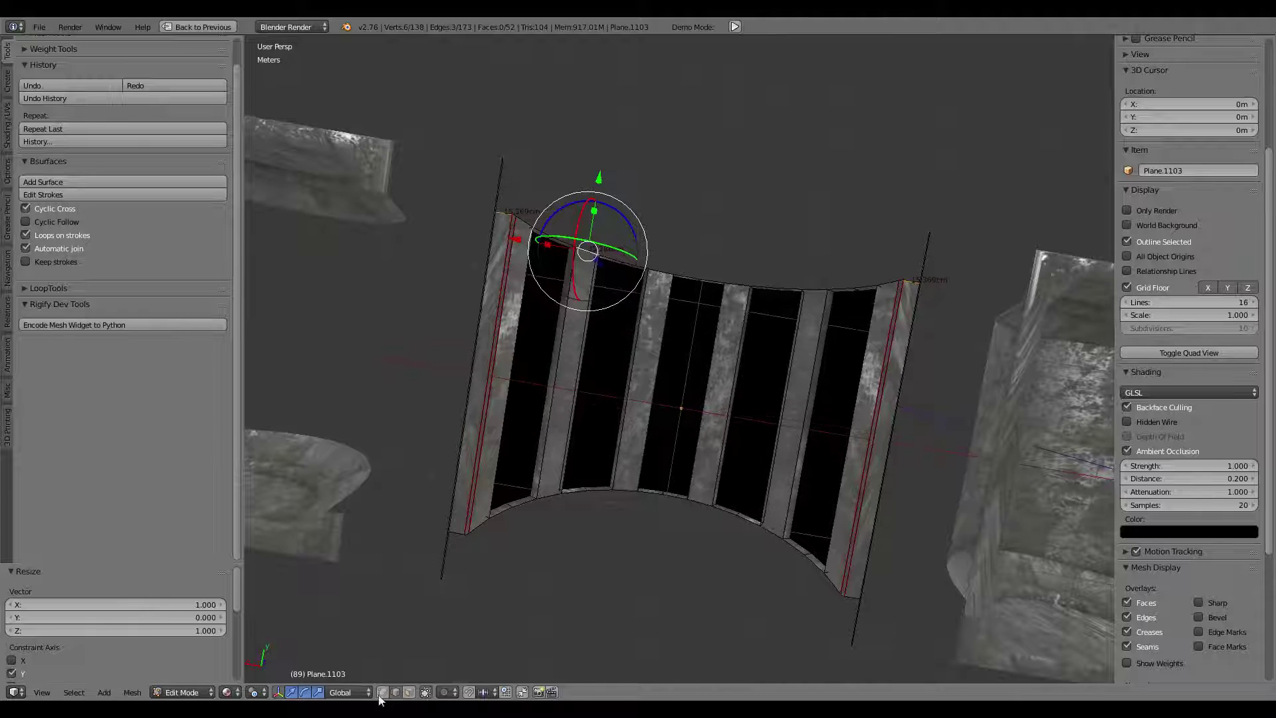
In vertex select mode, flatten the short pillar-top edge to zero along Y.
click(386, 692)
mouse_move(590, 149)
middle_down()
mouse_move(572, 351)
mouse_move(561, 113)
middle_up()
right_click(562, 113)
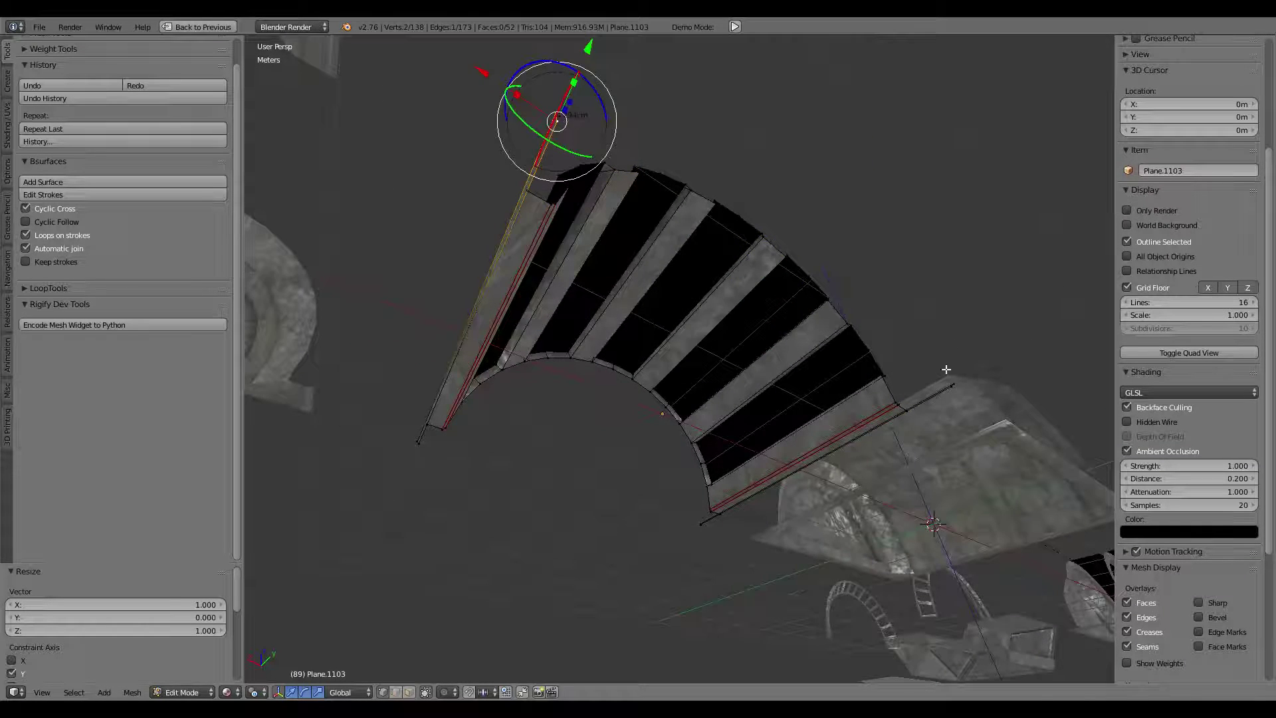
mouse_move(946, 369)
middle_down()
mouse_move(797, 332)
mouse_move(765, 190)
middle_up()
shift+right_click(959, 221)
shift+right_click(963, 213)
shift+right_click(764, 189)
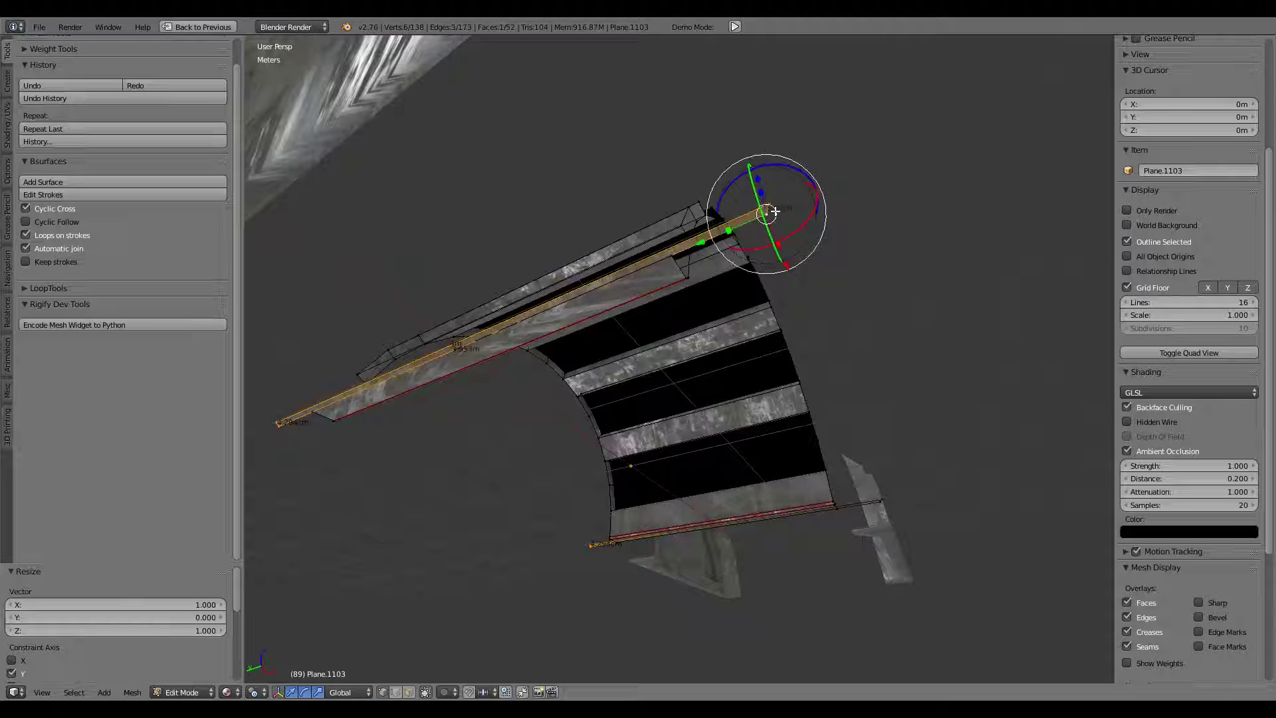
right_click(771, 213)
key(s)
key(y)
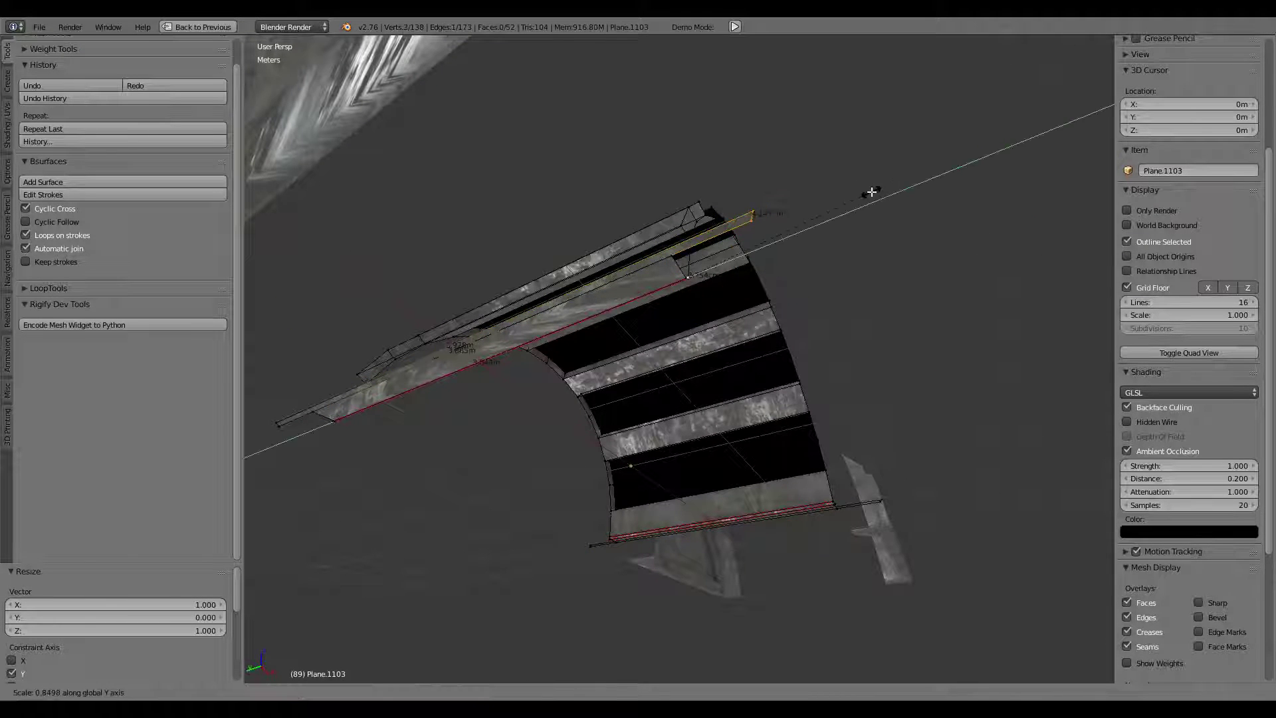
key(Return)
mouse_move(869, 191)
middle_down()
mouse_move(789, 231)
mouse_move(812, 207)
mouse_move(794, 193)
middle_up()
Select the frame-end vertex and its neighbour, centring the view on them.
right_click(765, 158)
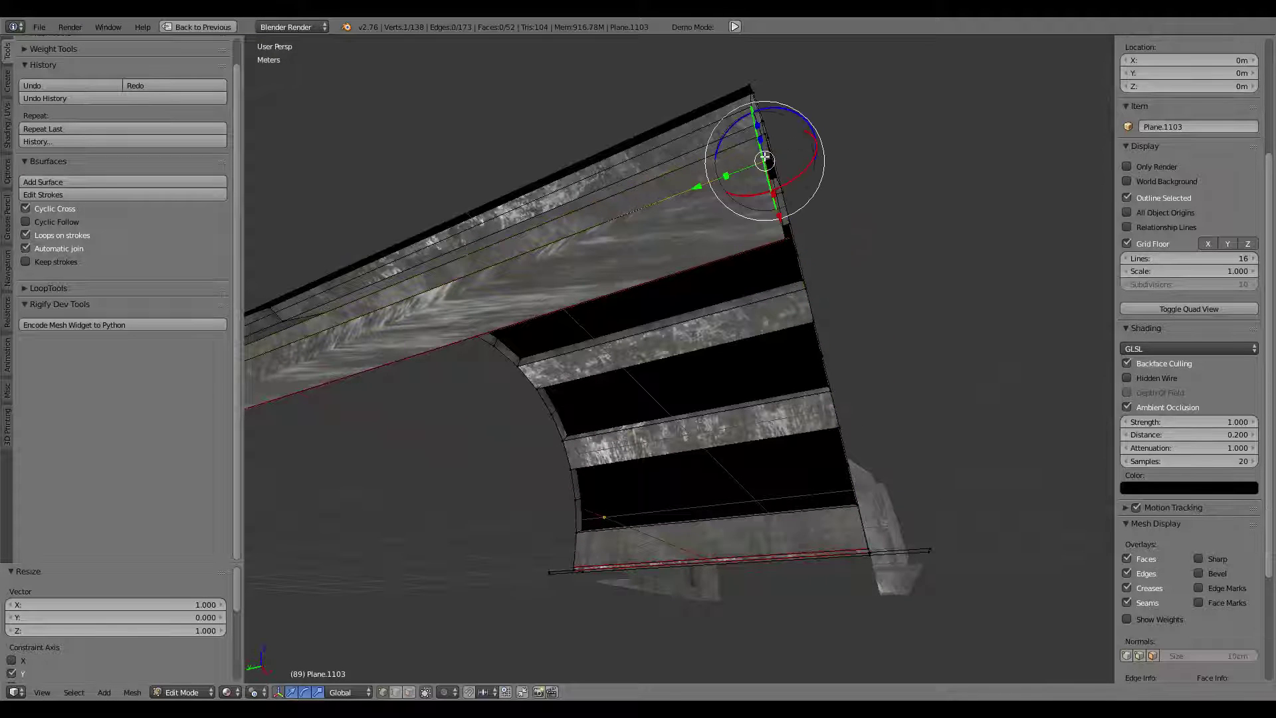
key(KP_Decimal)
scroll(763, 157, down, 1)
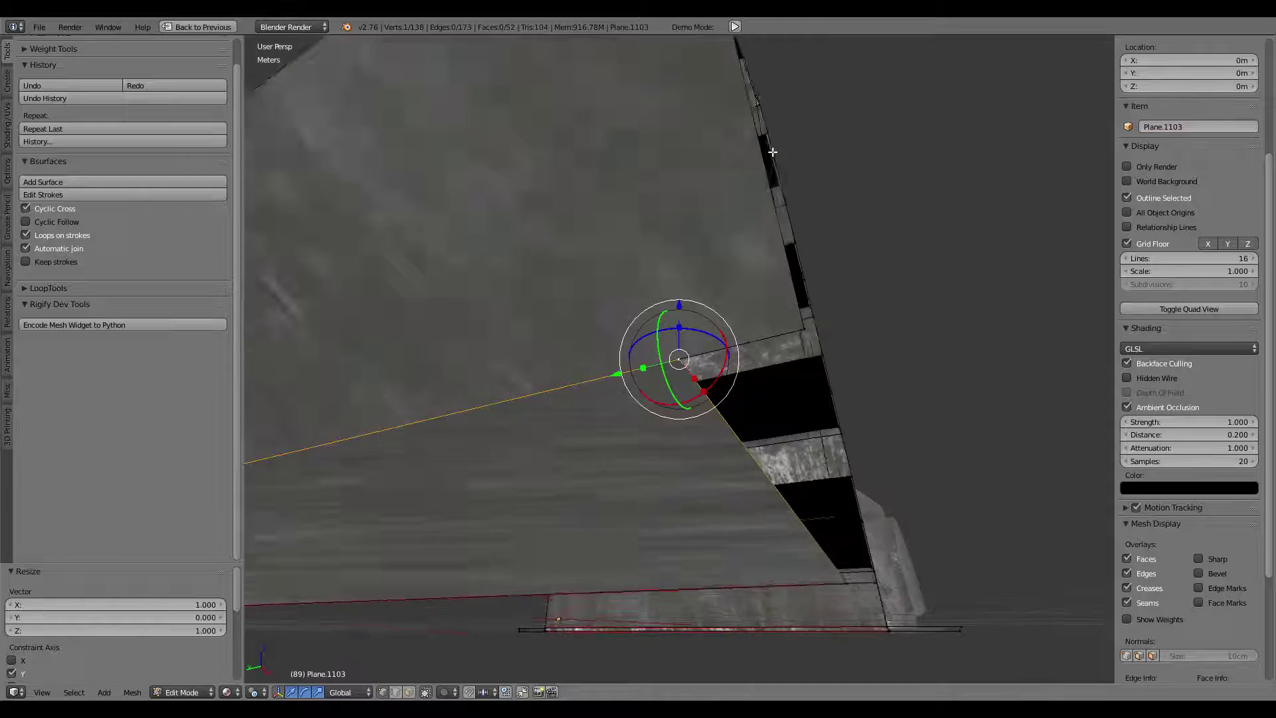
scroll(771, 153, down, 2)
mouse_move(772, 152)
middle_down()
mouse_move(676, 163)
mouse_move(672, 199)
mouse_move(727, 227)
mouse_move(756, 179)
mouse_move(769, 262)
mouse_move(812, 228)
mouse_move(536, 285)
mouse_move(583, 231)
mouse_move(570, 275)
mouse_move(598, 544)
middle_up()
shift+right_click(763, 224)
Box-select the top-left edge vertices and flatten them to zero along Y.
key(b)
drag(609, 581, 425, 87)
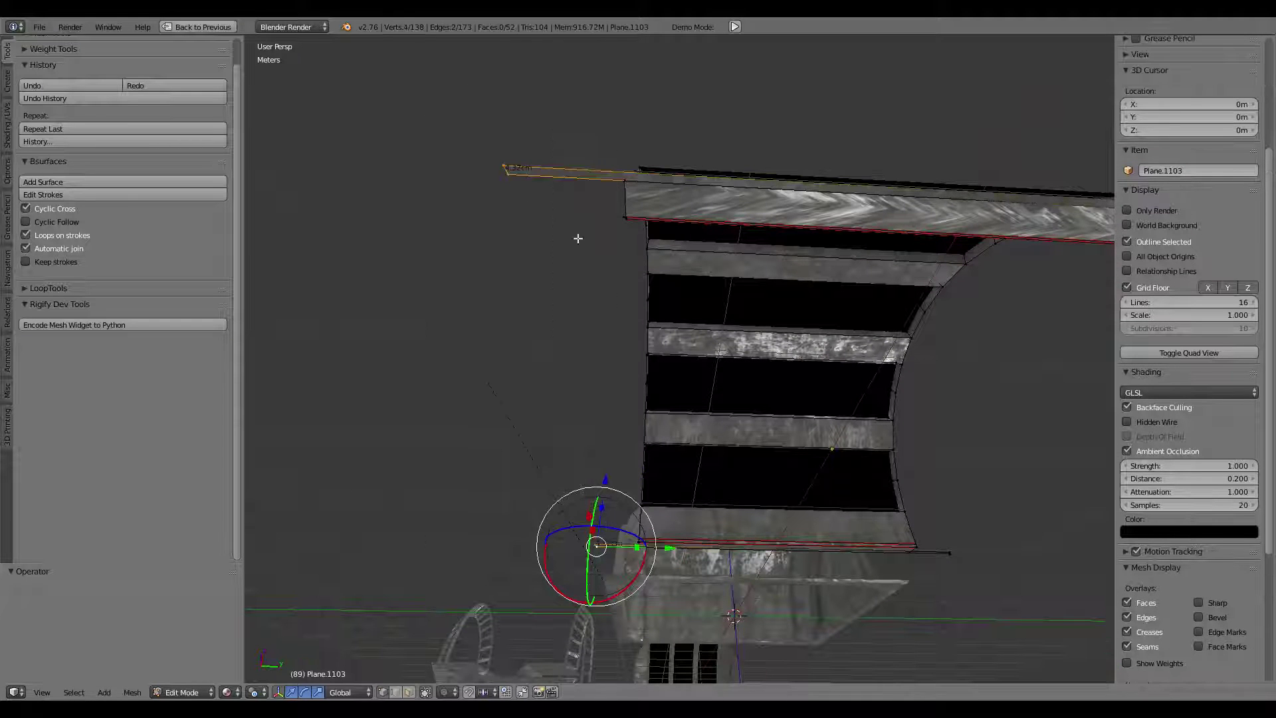
shift+right_click(629, 184)
key(s)
key(y)
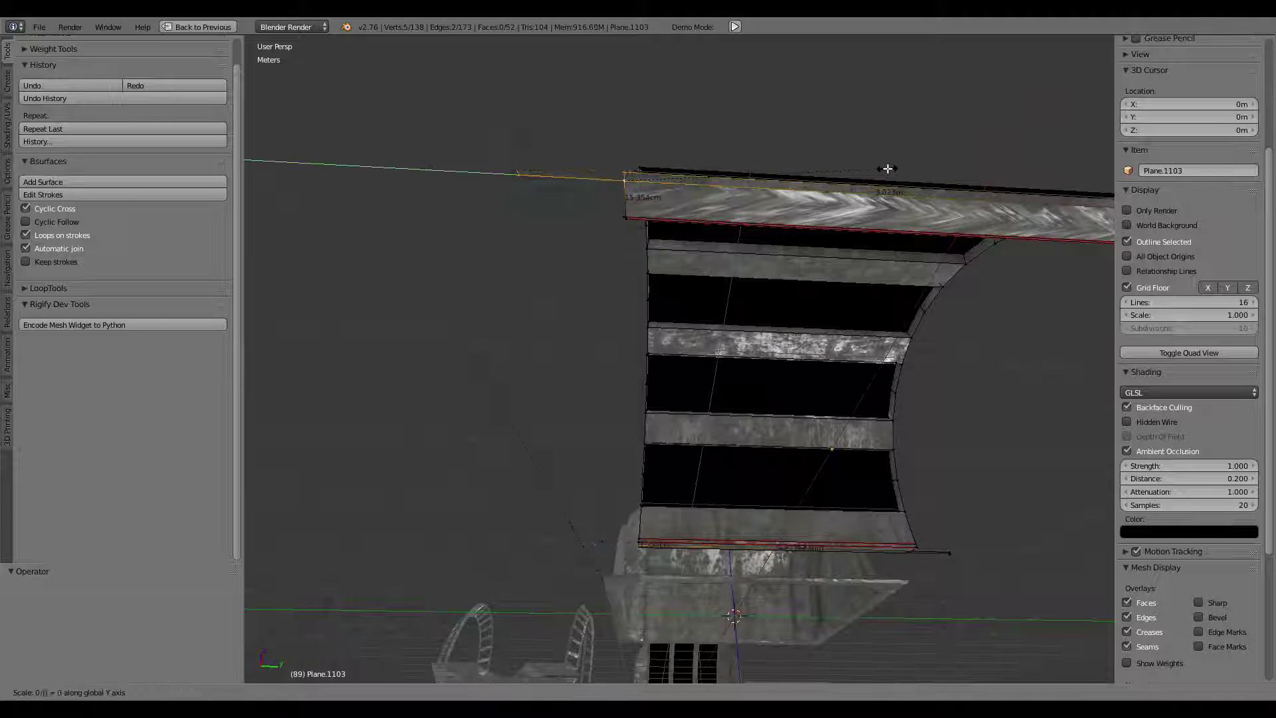
click(902, 174)
mouse_move(902, 174)
middle_down()
mouse_move(997, 213)
mouse_move(1055, 264)
middle_up()
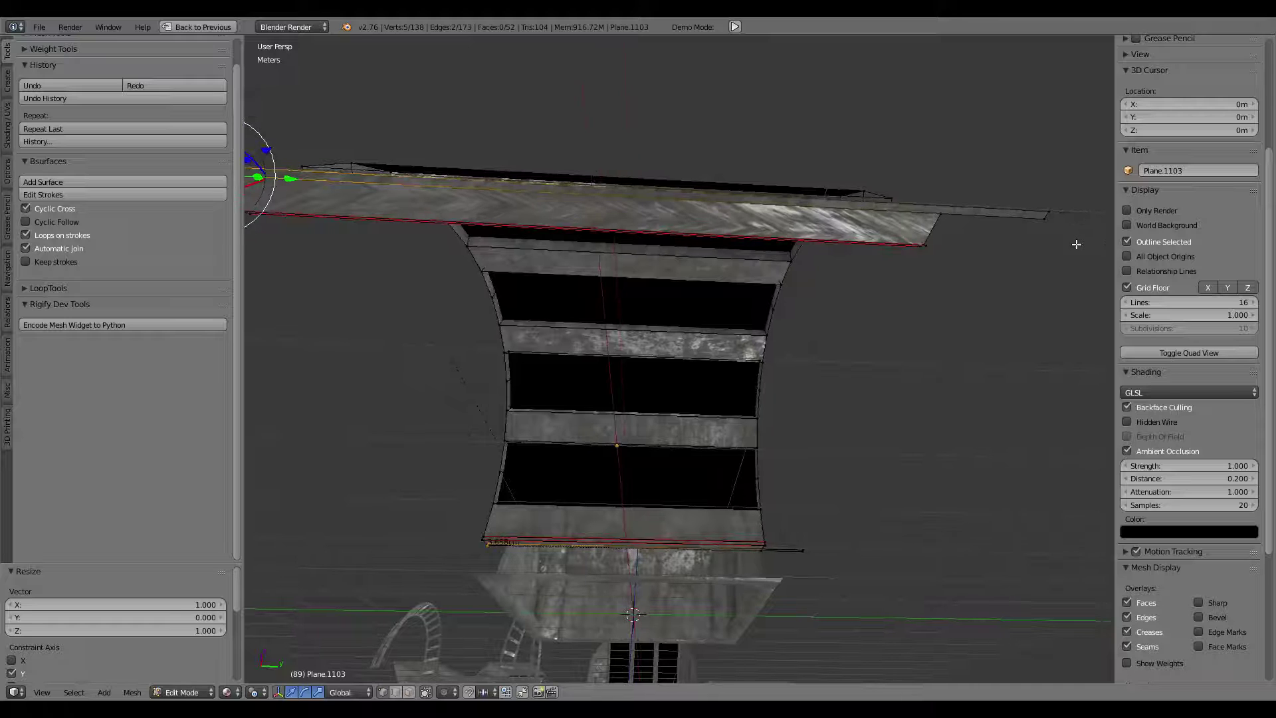
Box-select the lower-right corner vertices and check them in orthographic front and top views.
key(b)
drag(837, 577, 803, 529)
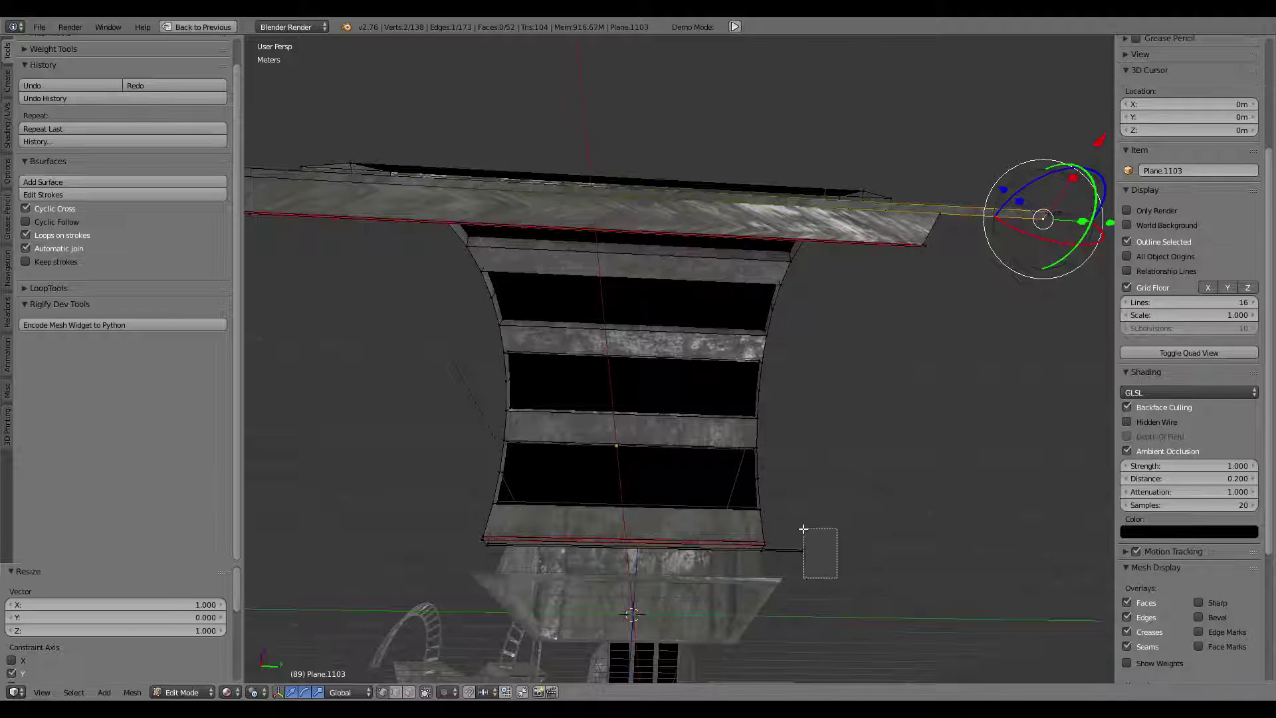
shift+right_click(938, 238)
mouse_move(938, 238)
middle_down()
mouse_move(899, 317)
mouse_move(965, 276)
middle_up()
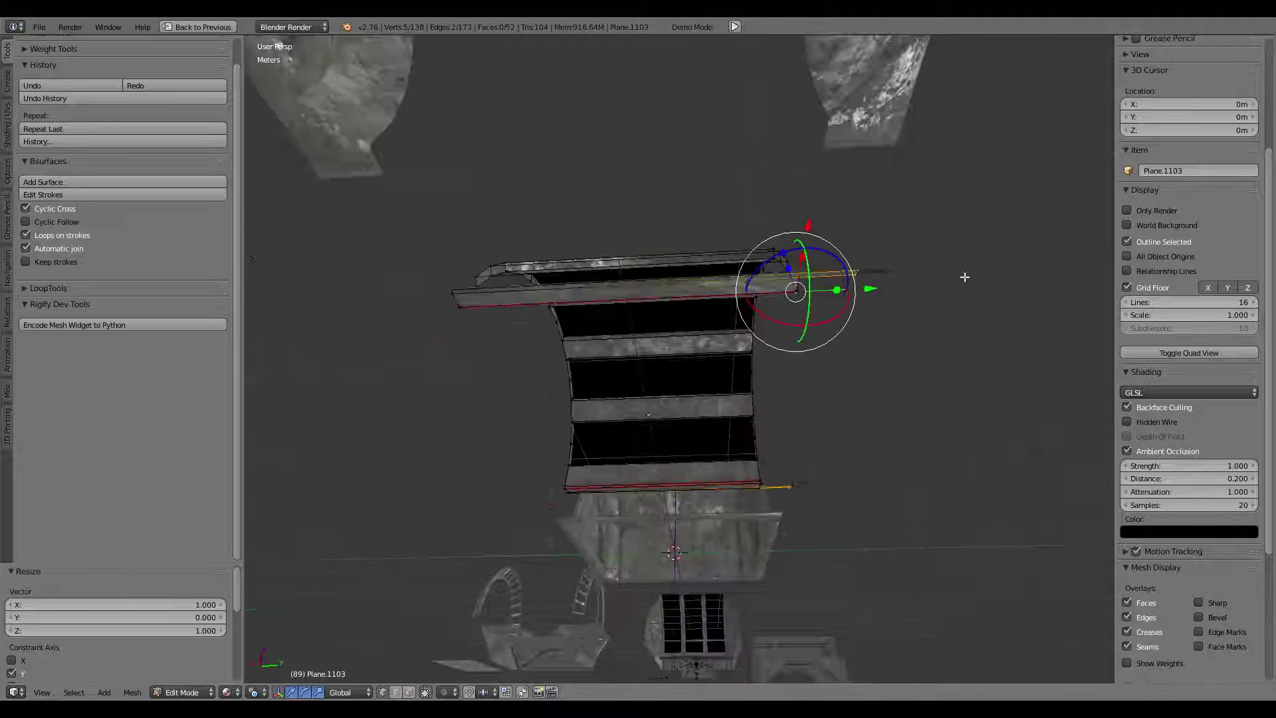
key(KP_1)
key(KP_5)
key(KP_7)
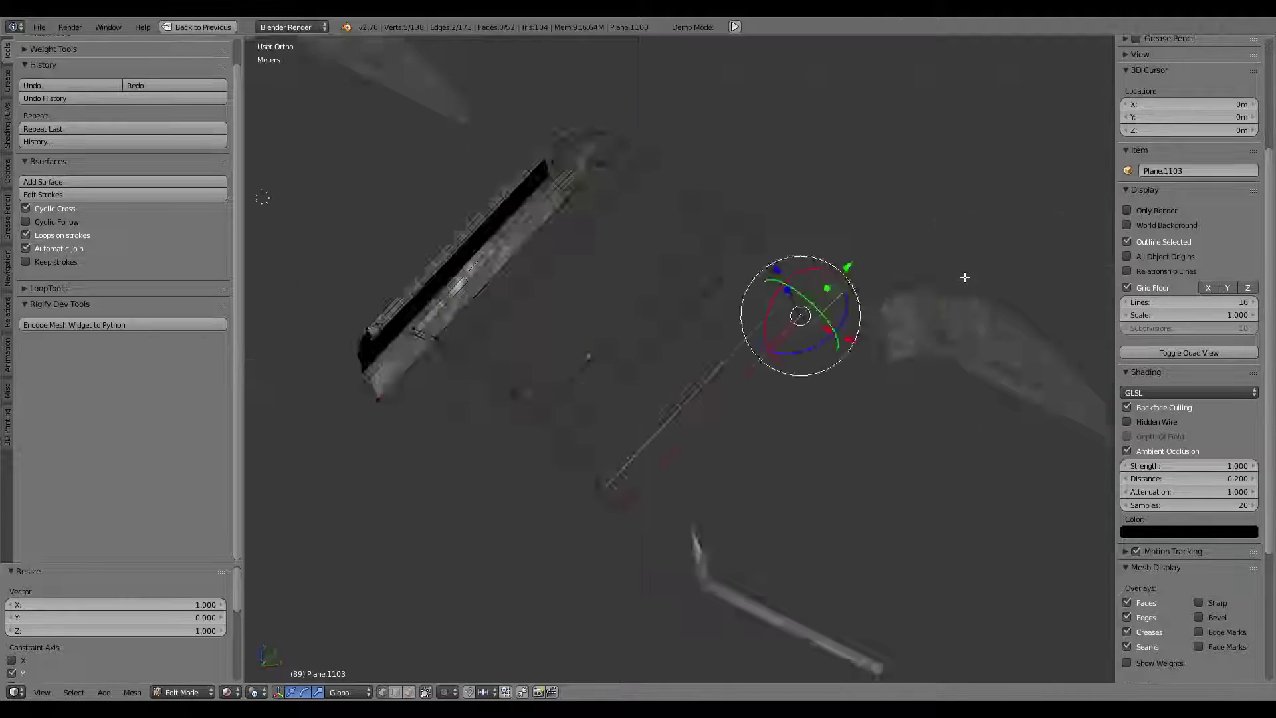
scroll(919, 240, up, 3)
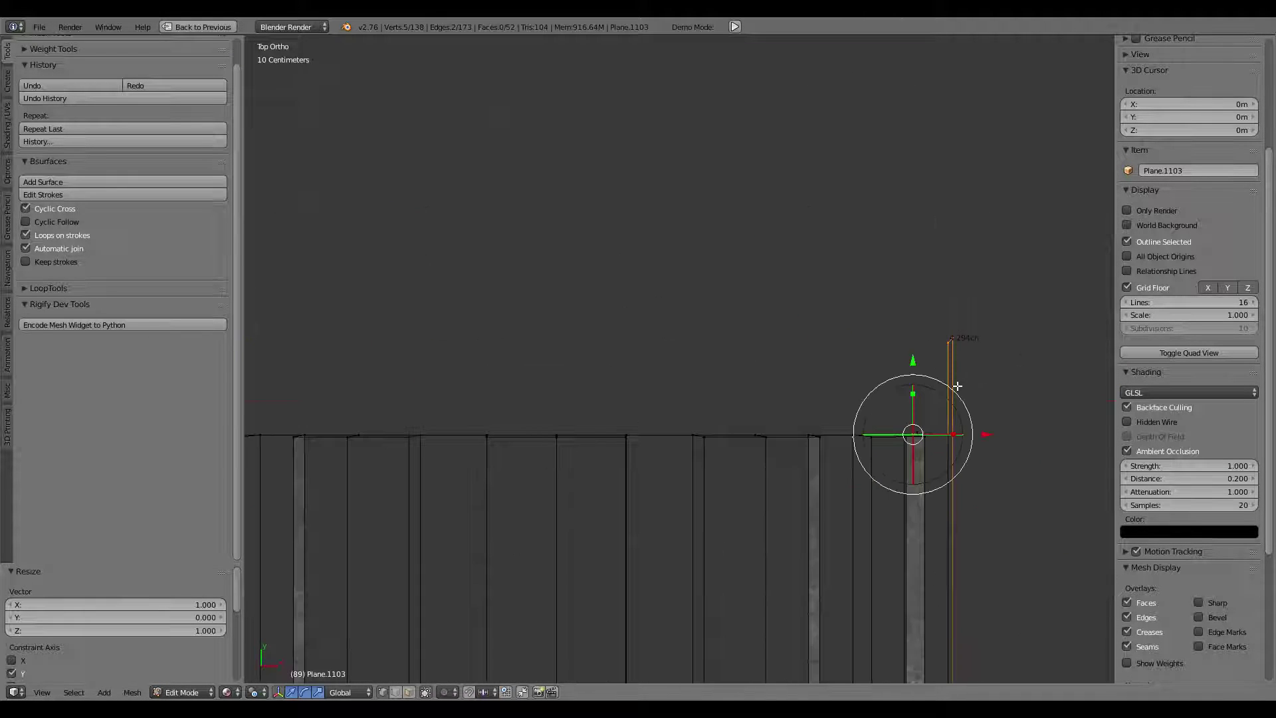
scroll(881, 427, up, 1)
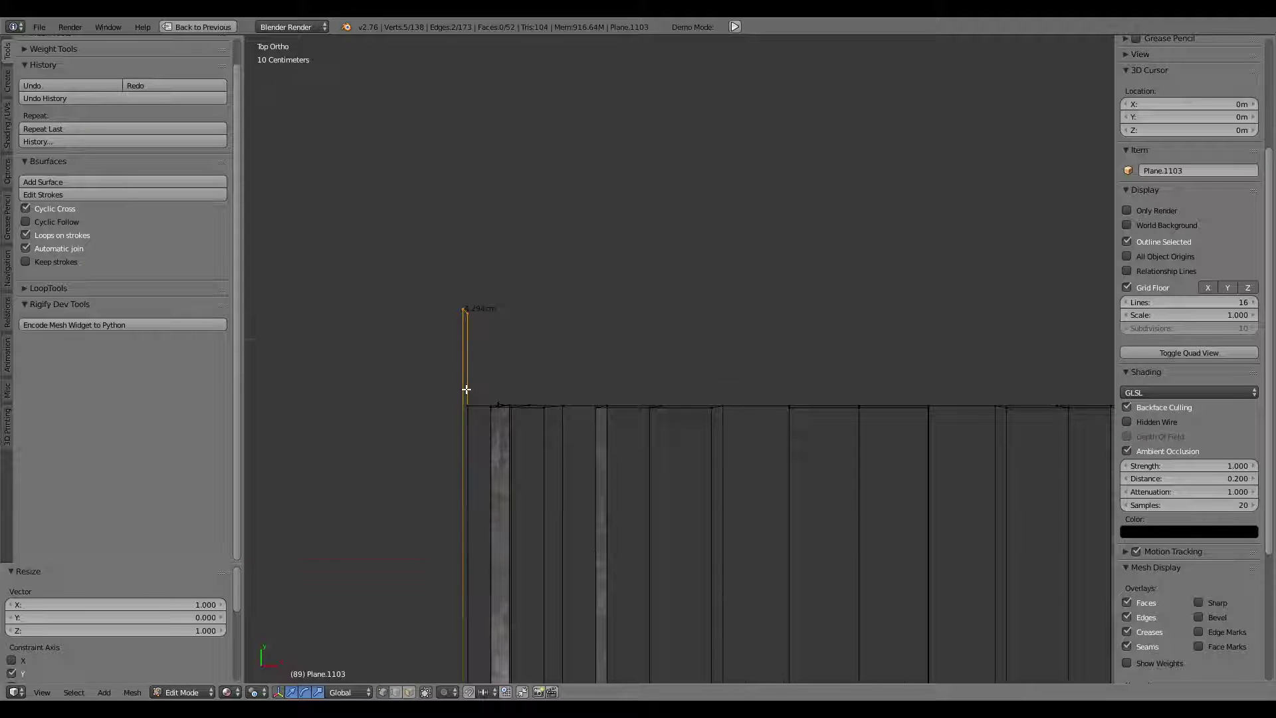
scroll(466, 389, down, 3)
key(KP_5)
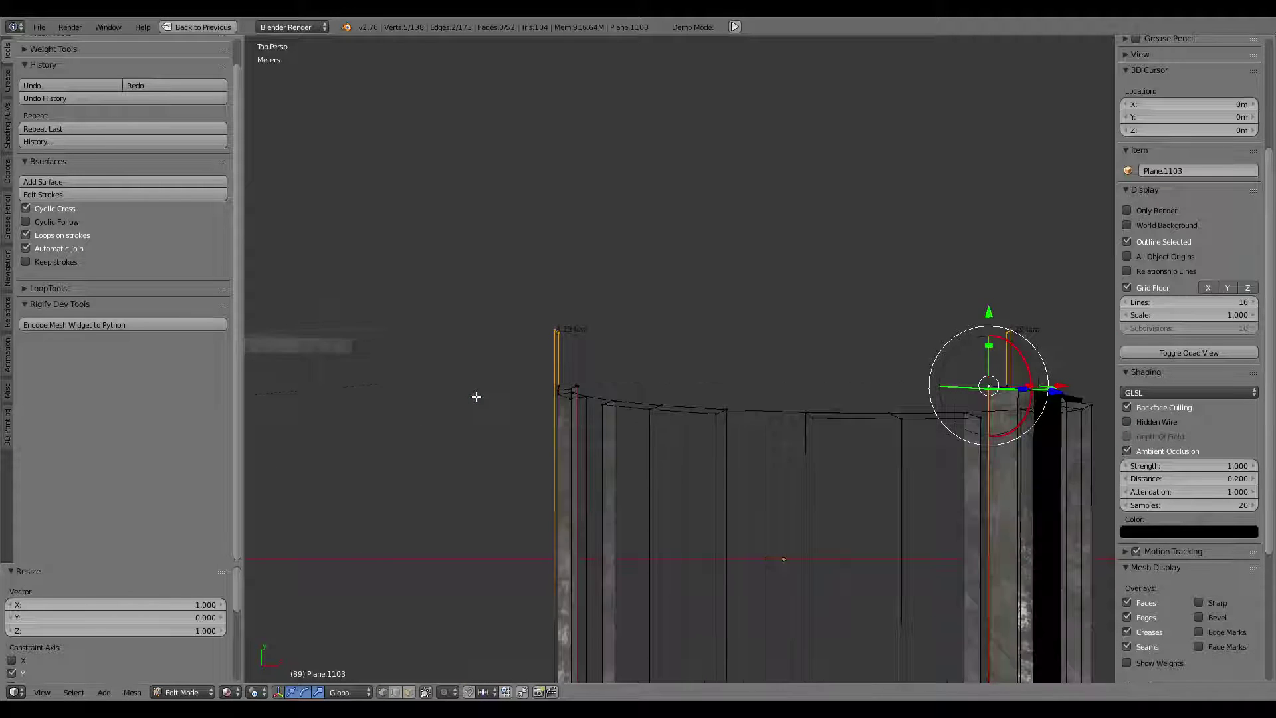
Add another arch edge and a nearby vertex to the selection.
mouse_move(513, 417)
middle_down()
mouse_move(678, 344)
mouse_move(844, 413)
mouse_move(735, 441)
mouse_move(703, 436)
mouse_move(729, 388)
middle_up()
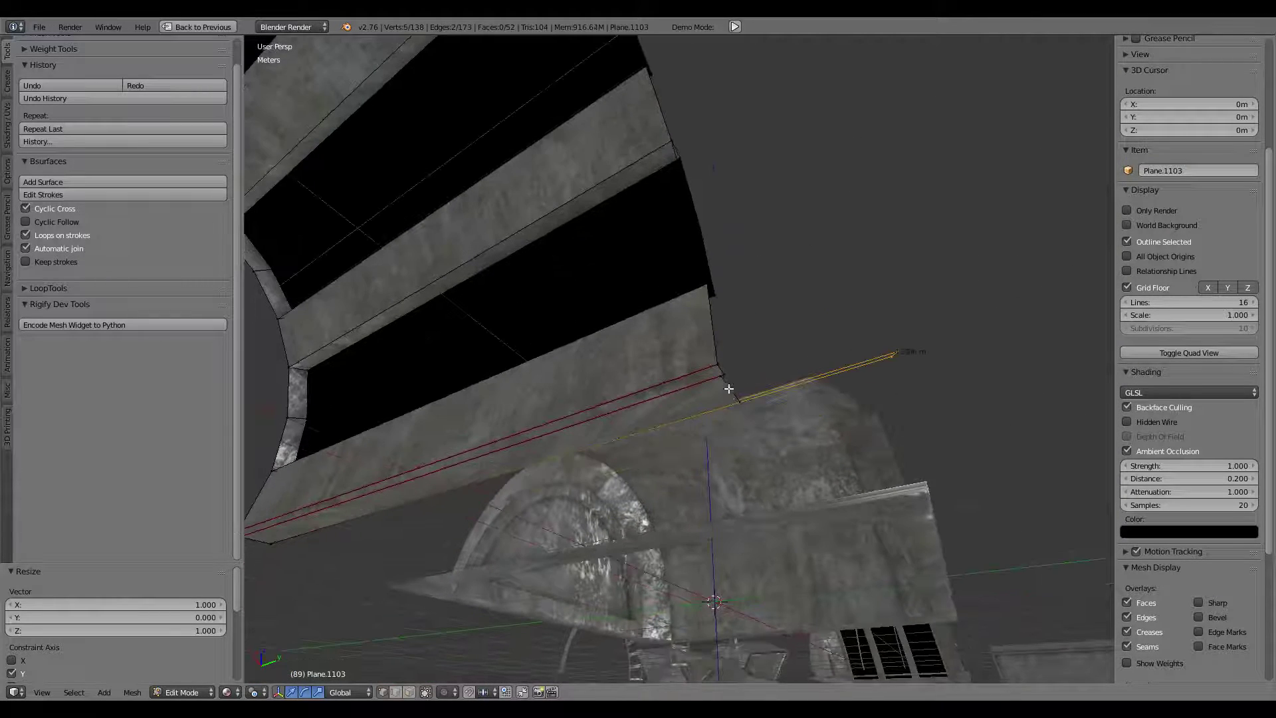
shift+right_click(717, 396)
mouse_move(935, 257)
middle_down()
mouse_move(857, 291)
mouse_move(942, 474)
middle_up()
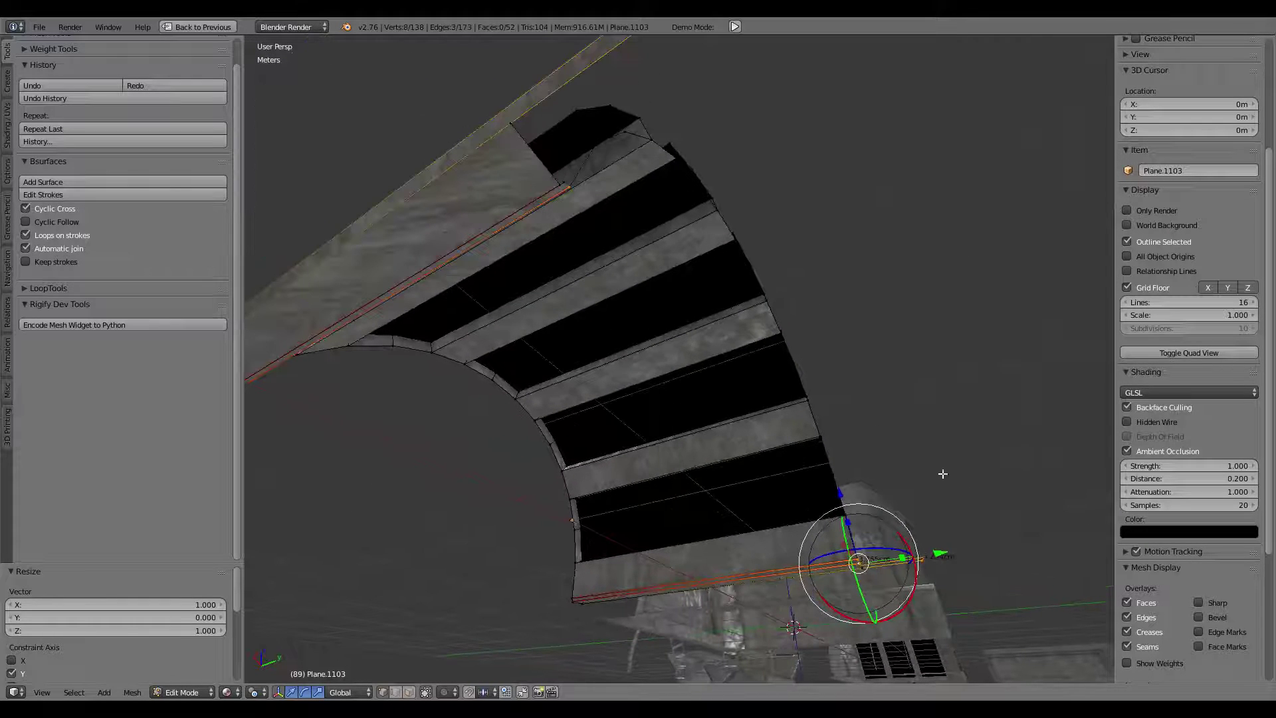
shift+right_click(557, 188)
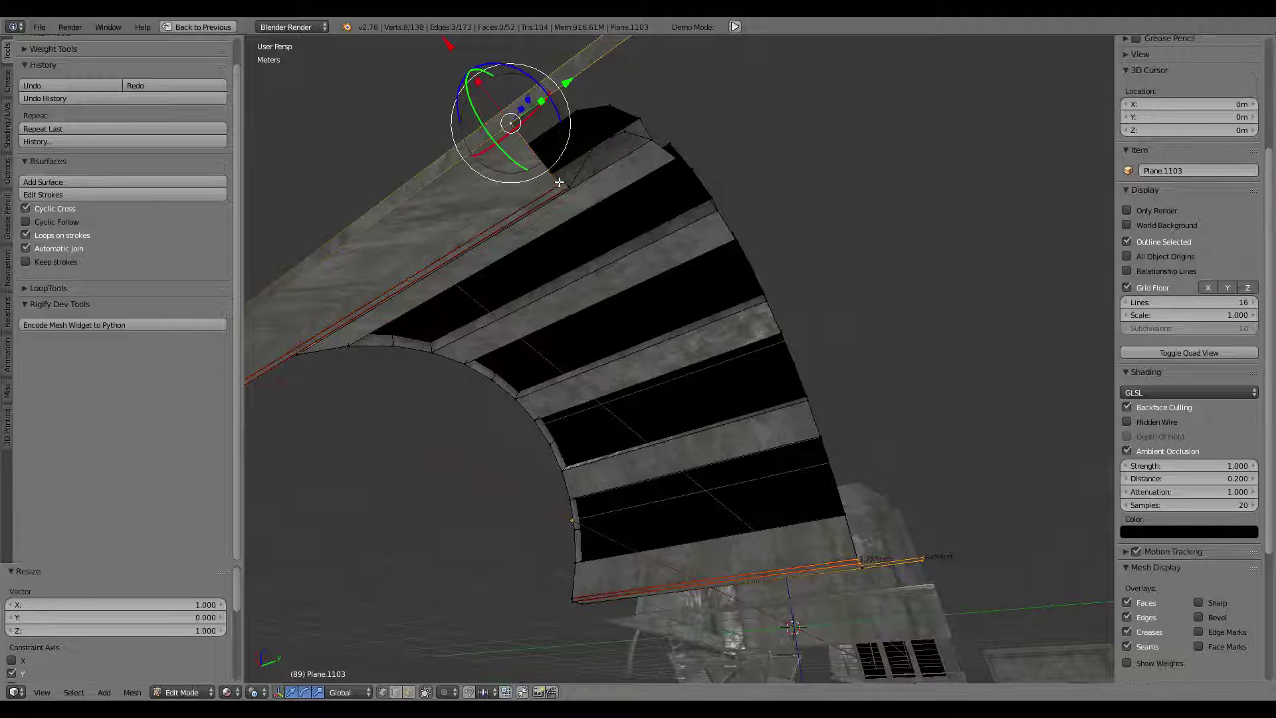
In Object Mode, move the arch pieces -5 m along X onto the grate.
key(Tab)
scroll(771, 266, down, 5)
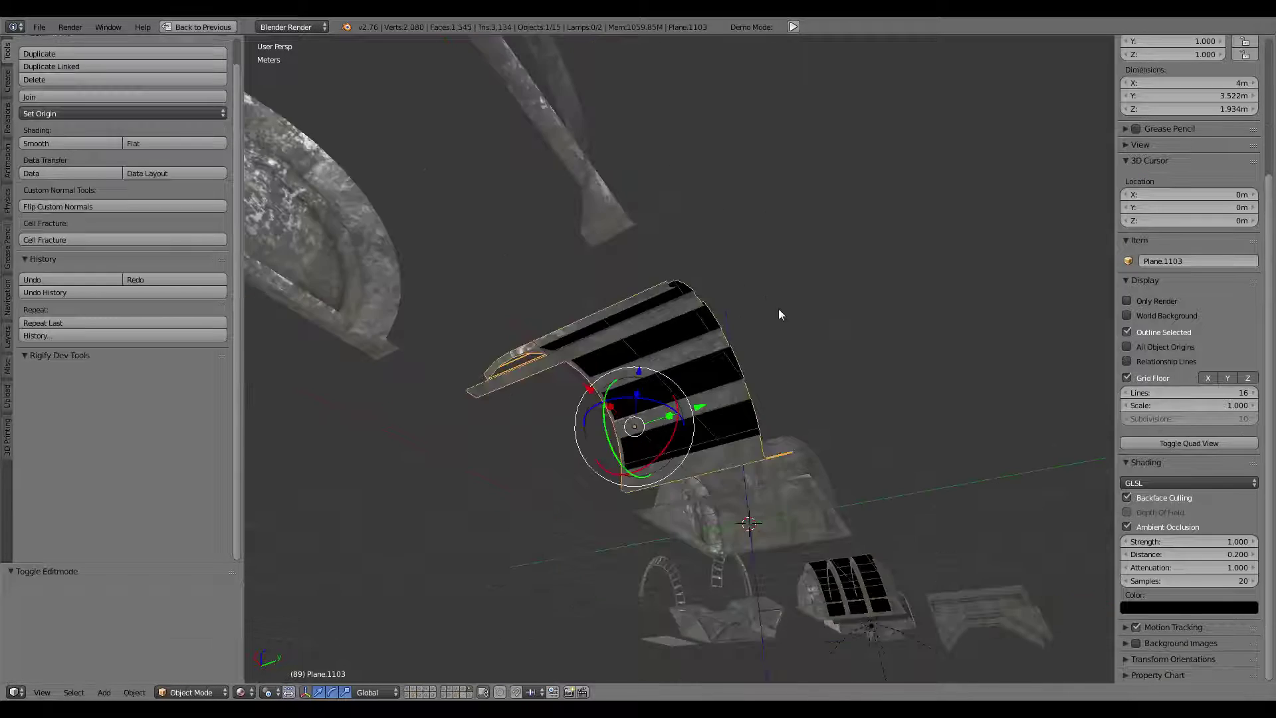
middle_drag(779, 309, 496, 324)
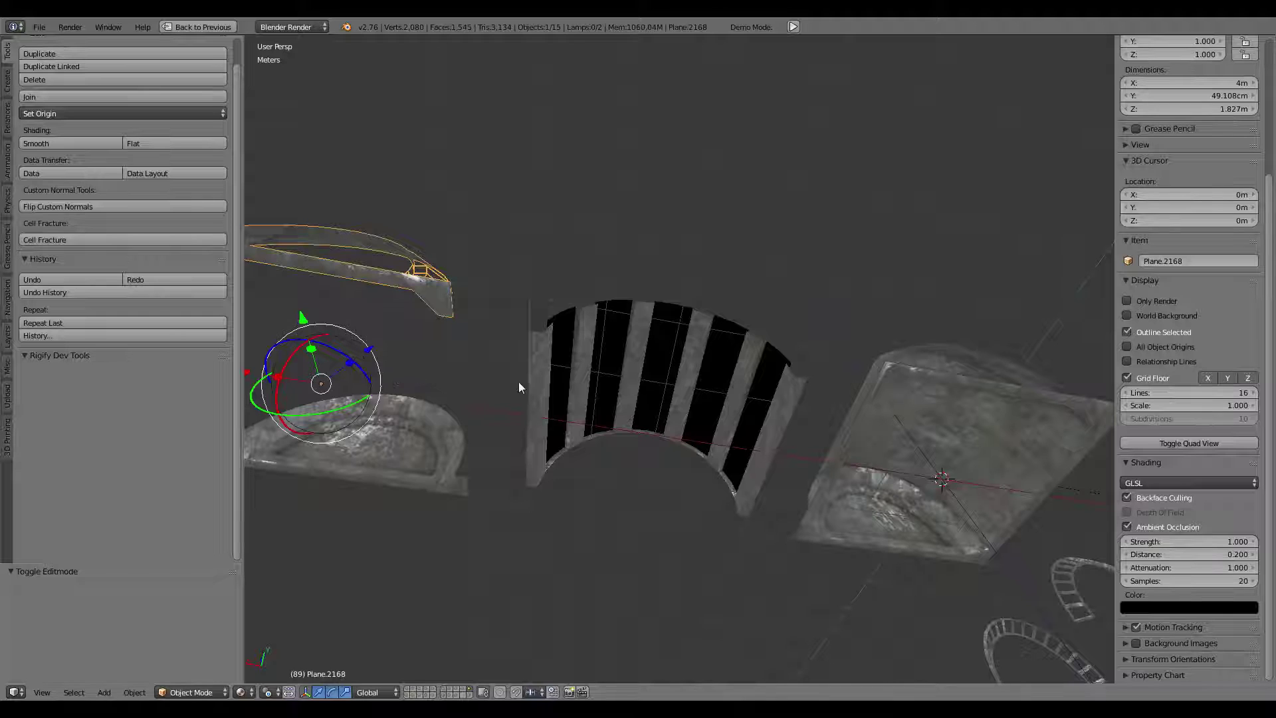
middle_drag(520, 387, 522, 423)
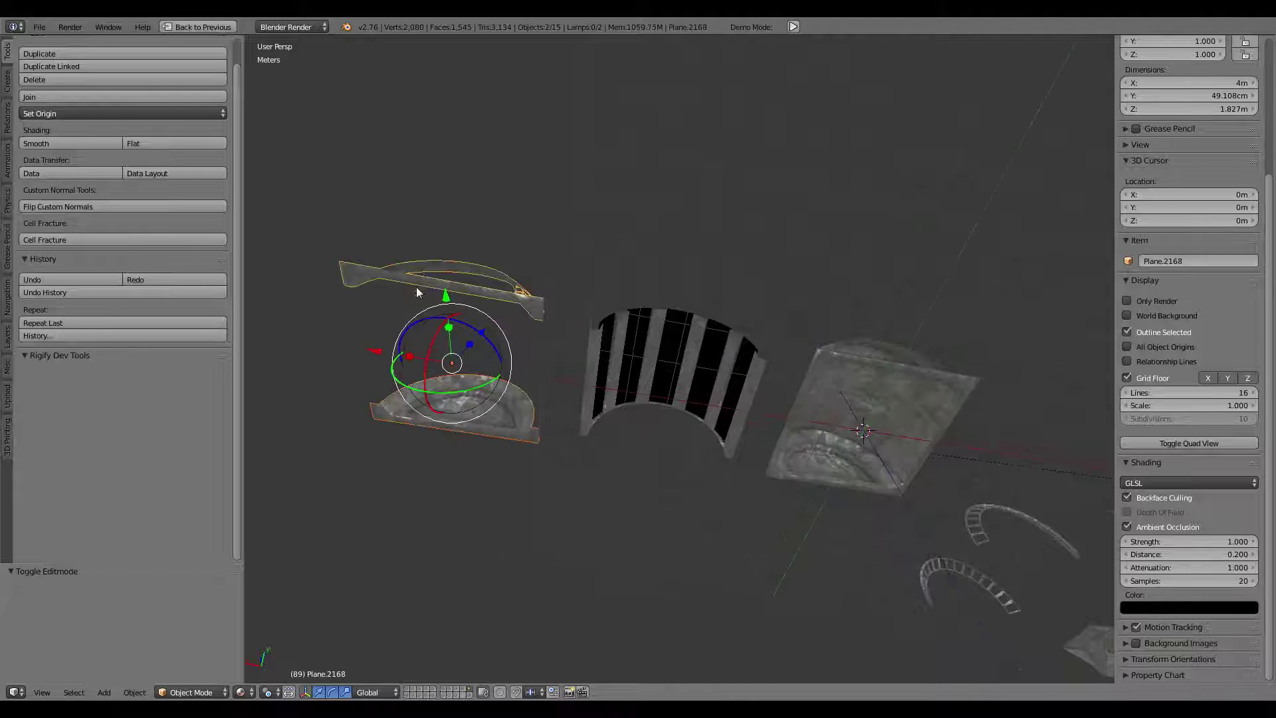
key(g)
key(x)
key(Return)
Snap the 3D cursor to the grate's upper corner vertex in Edit Mode.
scroll(638, 353, up, 5)
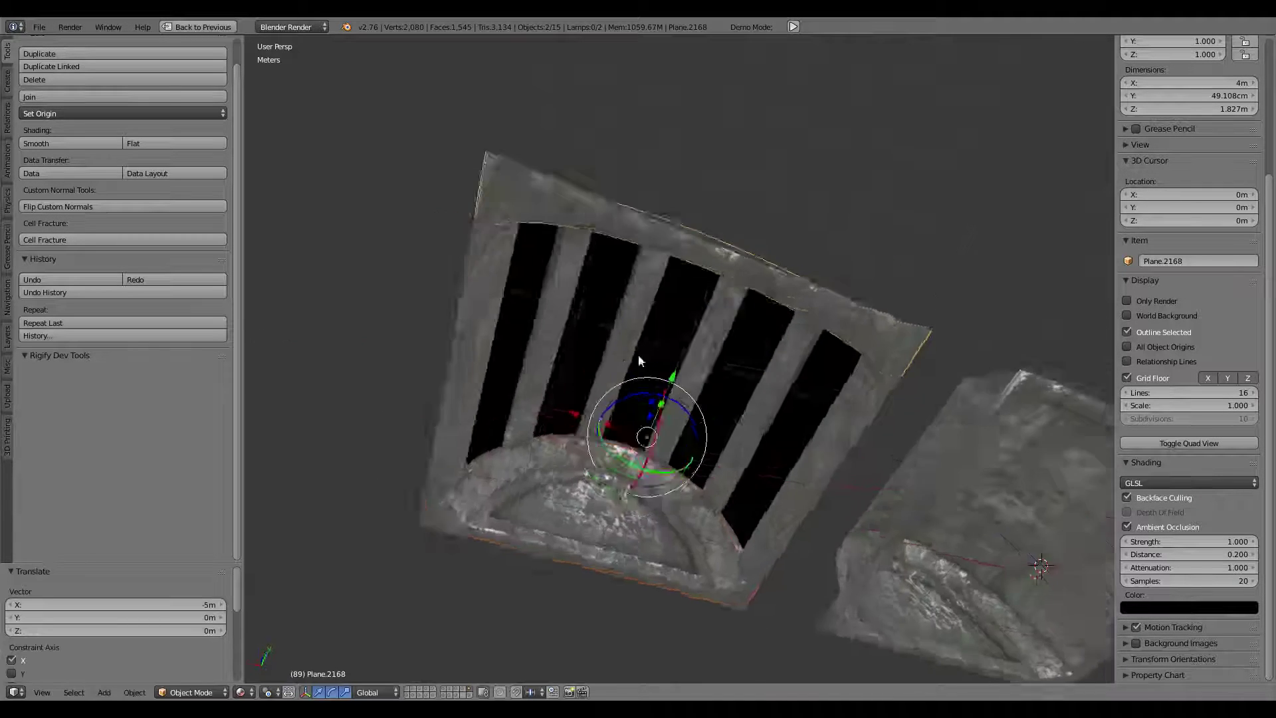
mouse_move(639, 353)
middle_down()
mouse_move(705, 384)
mouse_move(707, 463)
mouse_move(689, 386)
middle_up()
scroll(705, 384, up, 5)
scroll(689, 384, up, 2)
key(Tab)
key(Tab)
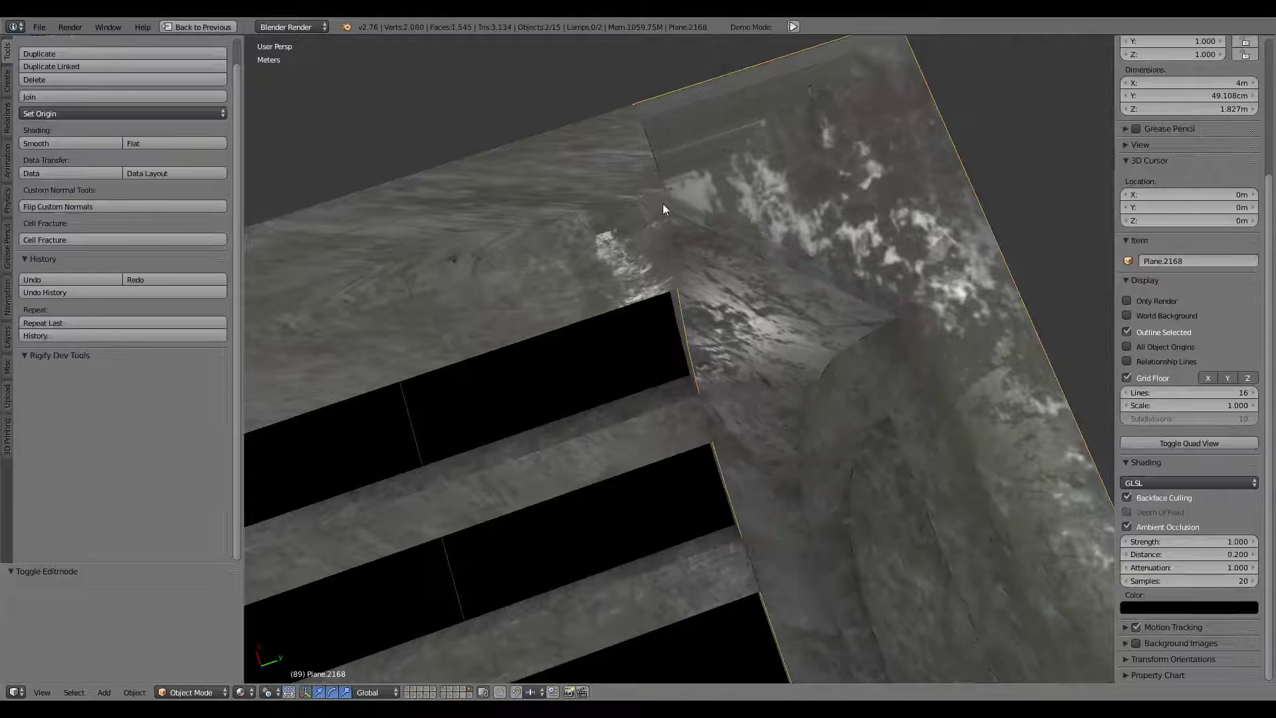
key(Tab)
key(shift+s)
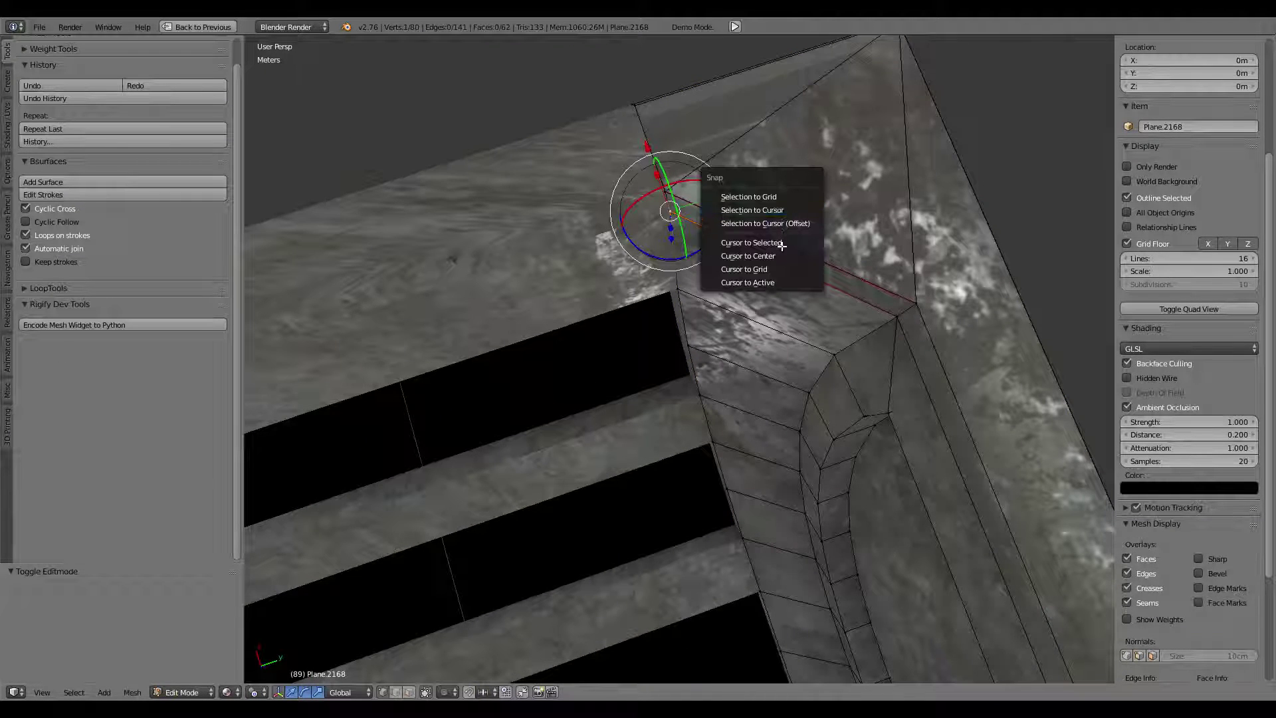
click(782, 245)
scroll(782, 245, down, 5)
mouse_move(817, 373)
middle_down()
mouse_move(695, 243)
mouse_move(687, 263)
mouse_move(721, 219)
middle_up()
key(Tab)
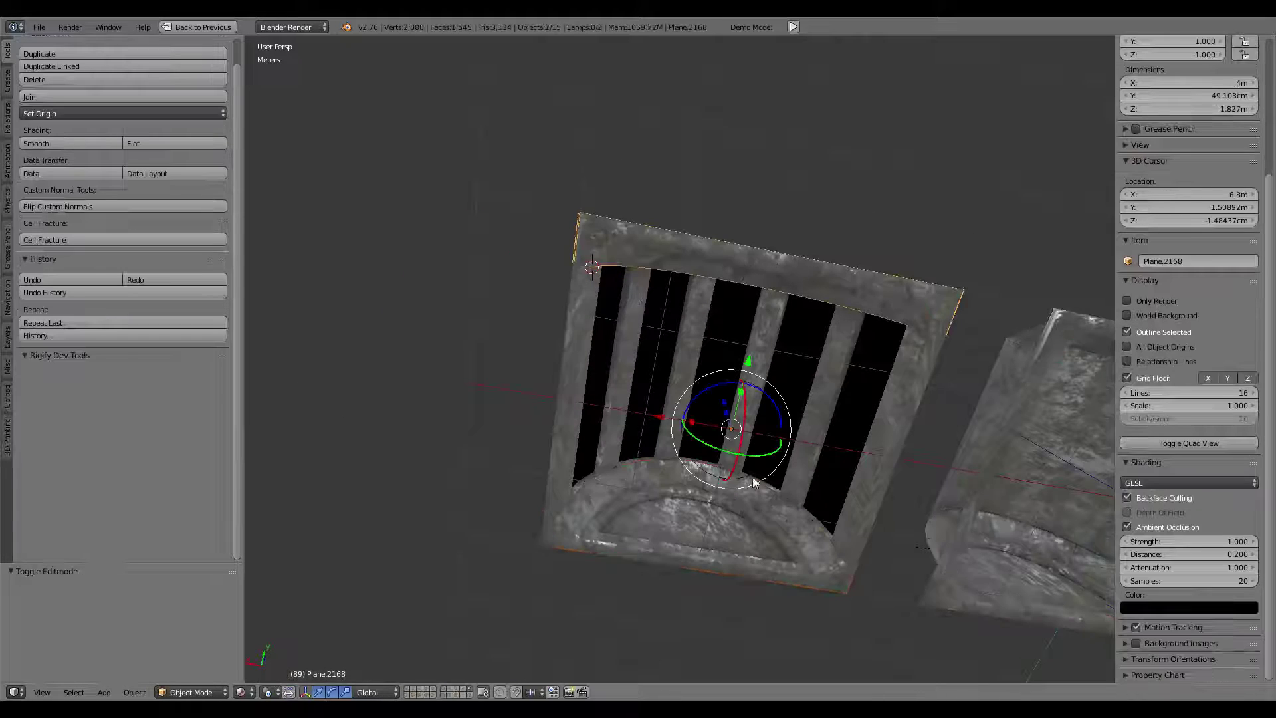
Move the test-fitted pieces 5 m back along X.
key(g)
key(x)
key(5)
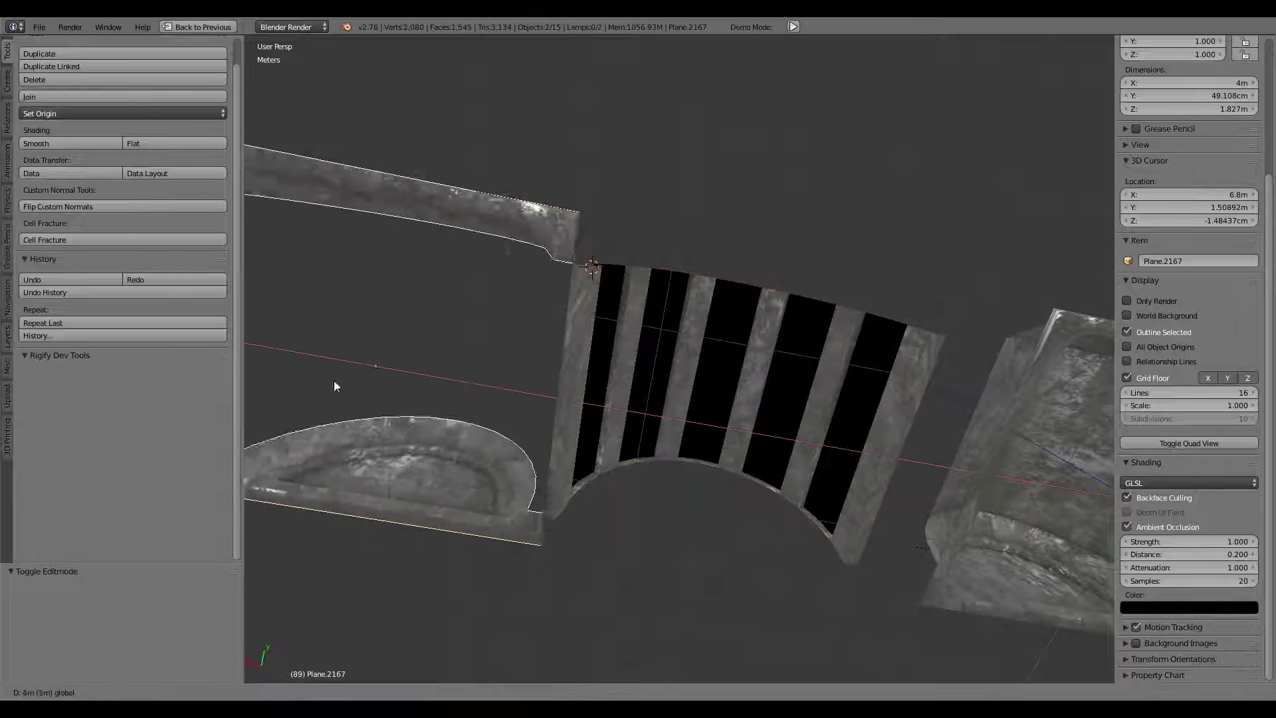
key(Return)
Box-select the top-edge vertices of Plane.1103 in Edit Mode.
right_click(707, 340)
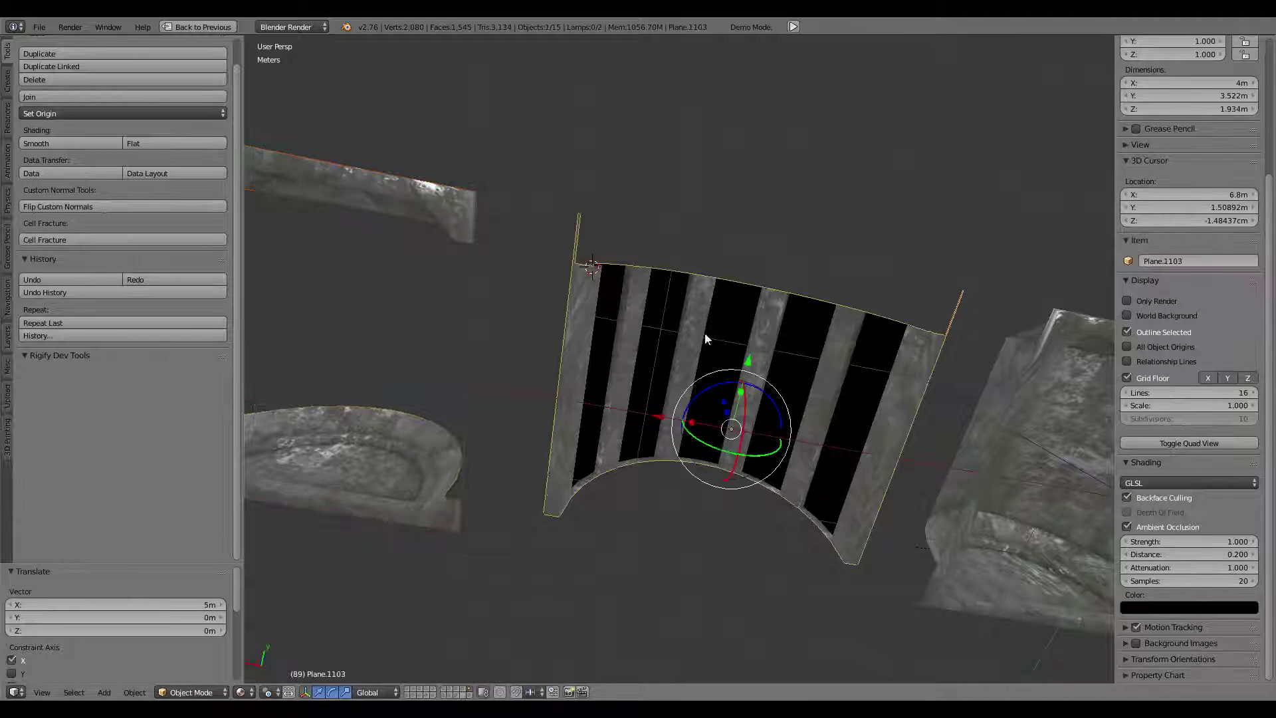
key(Tab)
middle_drag(707, 340, 765, 458)
scroll(764, 459, up, 4)
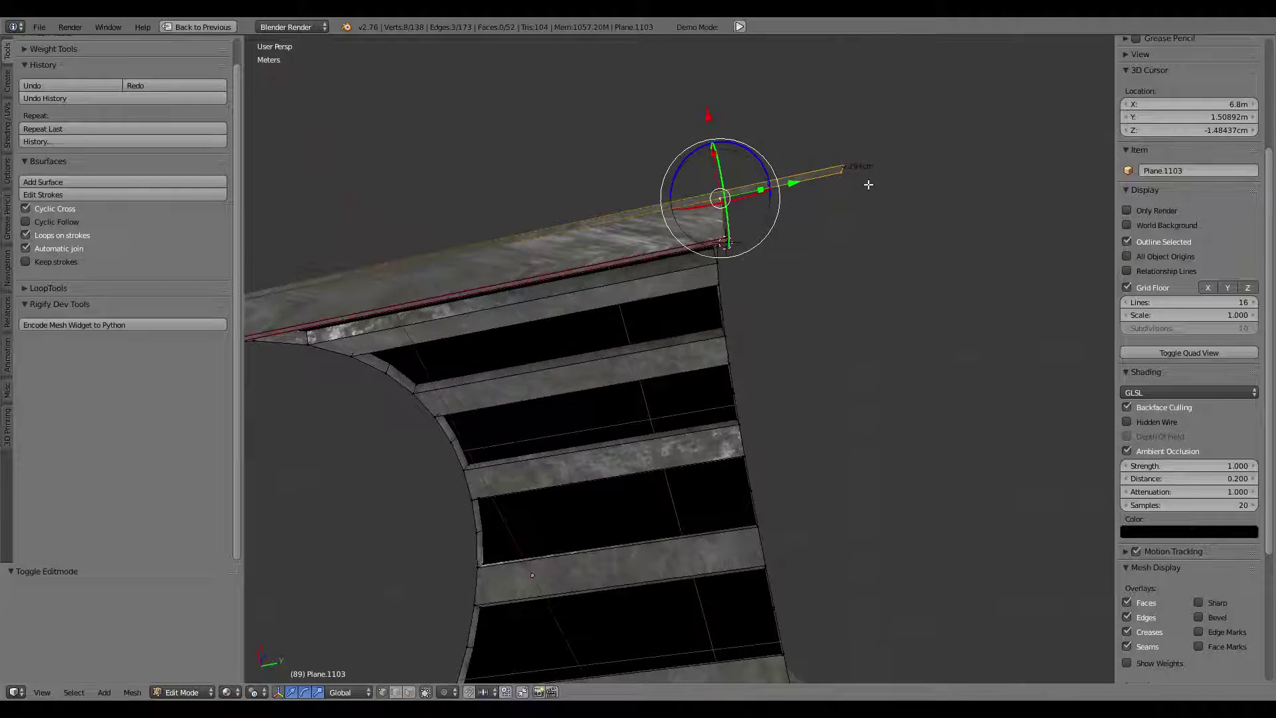
mouse_move(863, 186)
middle_down()
mouse_move(754, 160)
mouse_move(612, 190)
middle_up()
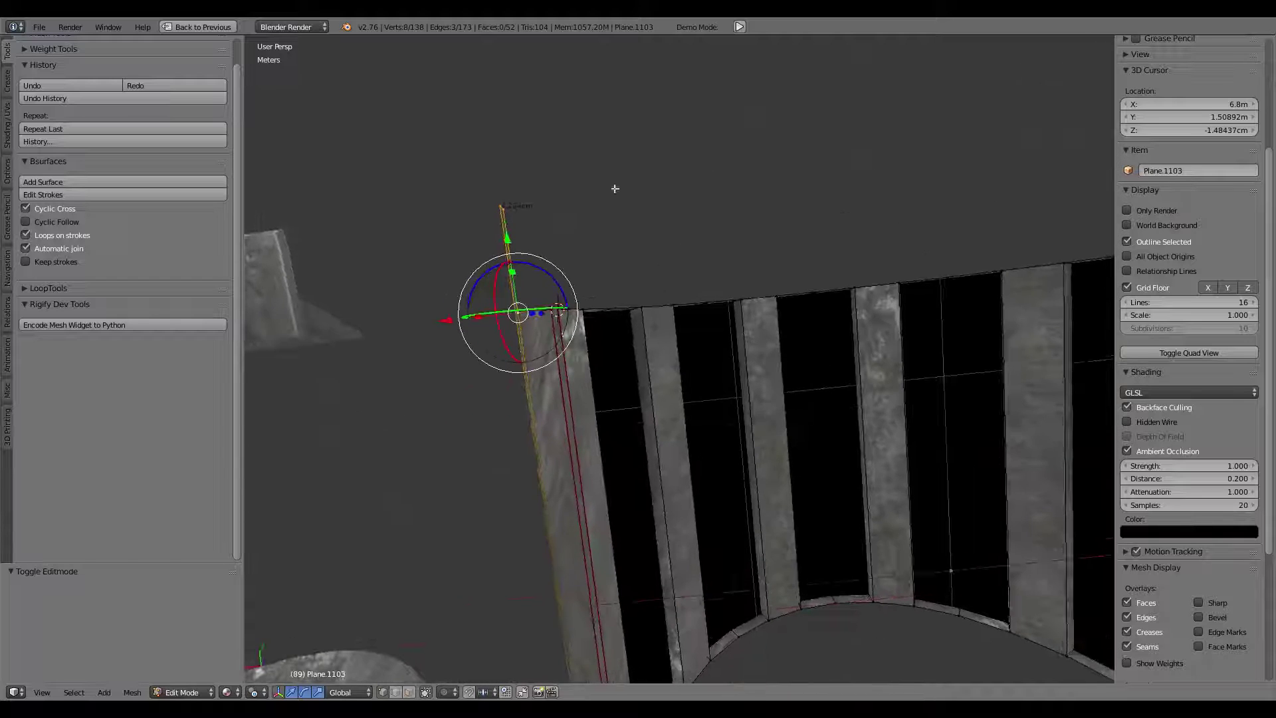
key(b)
drag(468, 171, 572, 319)
mouse_move(645, 240)
middle_down()
mouse_move(629, 337)
mouse_move(700, 245)
middle_up()
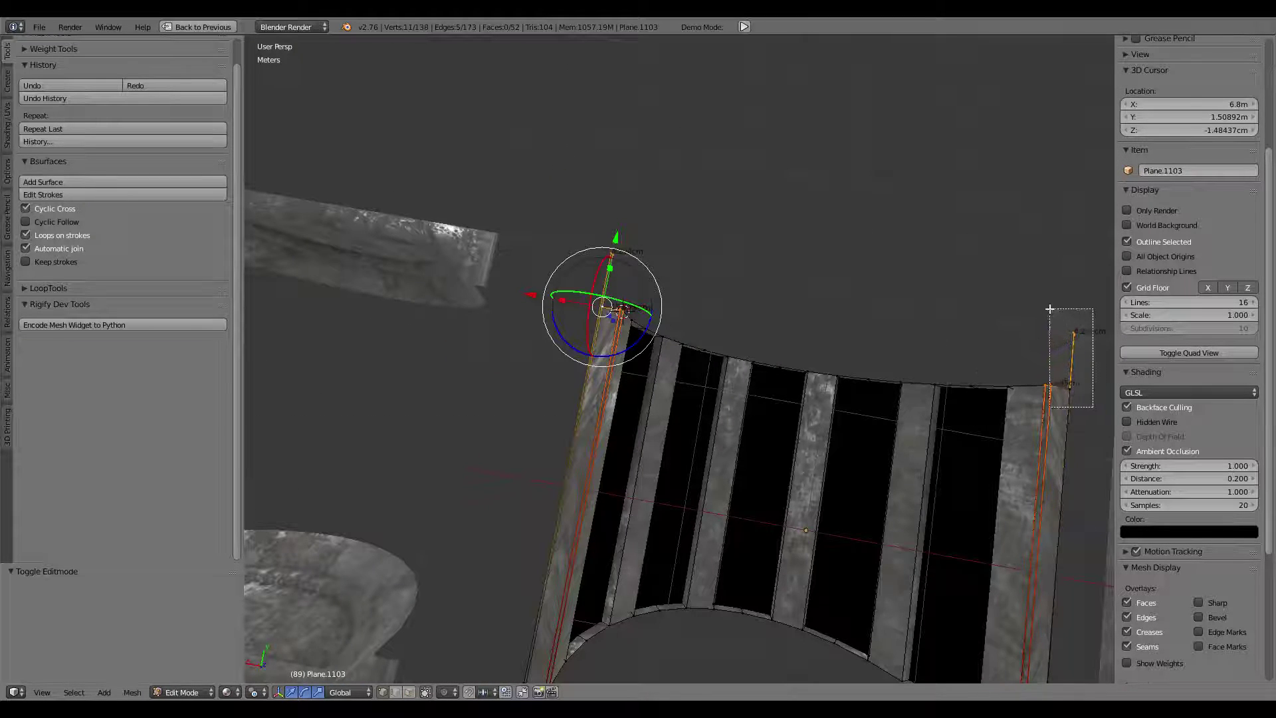
drag(1092, 407, 1049, 308)
middle_drag(1050, 308, 731, 399)
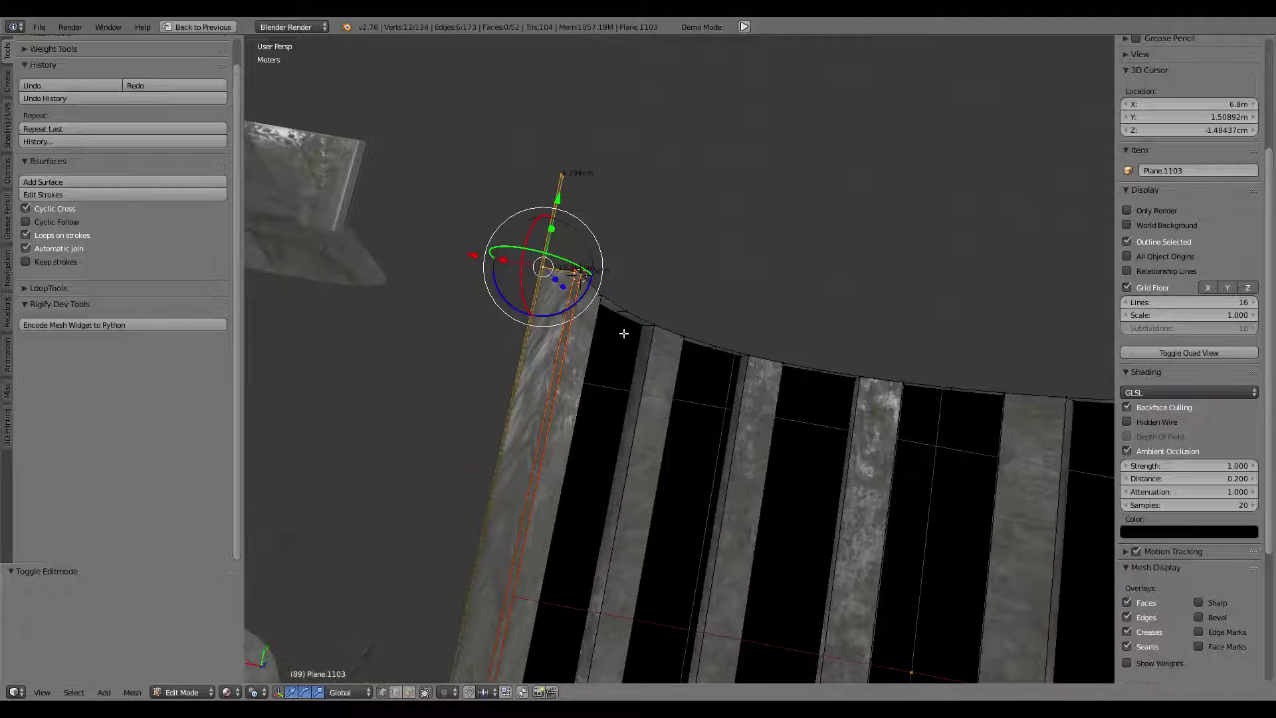
With the 3D Cursor as pivot, scale the top edge to zero along Y, then return to Object Mode.
click(266, 692)
click(286, 667)
mouse_move(441, 493)
middle_down()
mouse_move(521, 550)
mouse_move(660, 521)
middle_up()
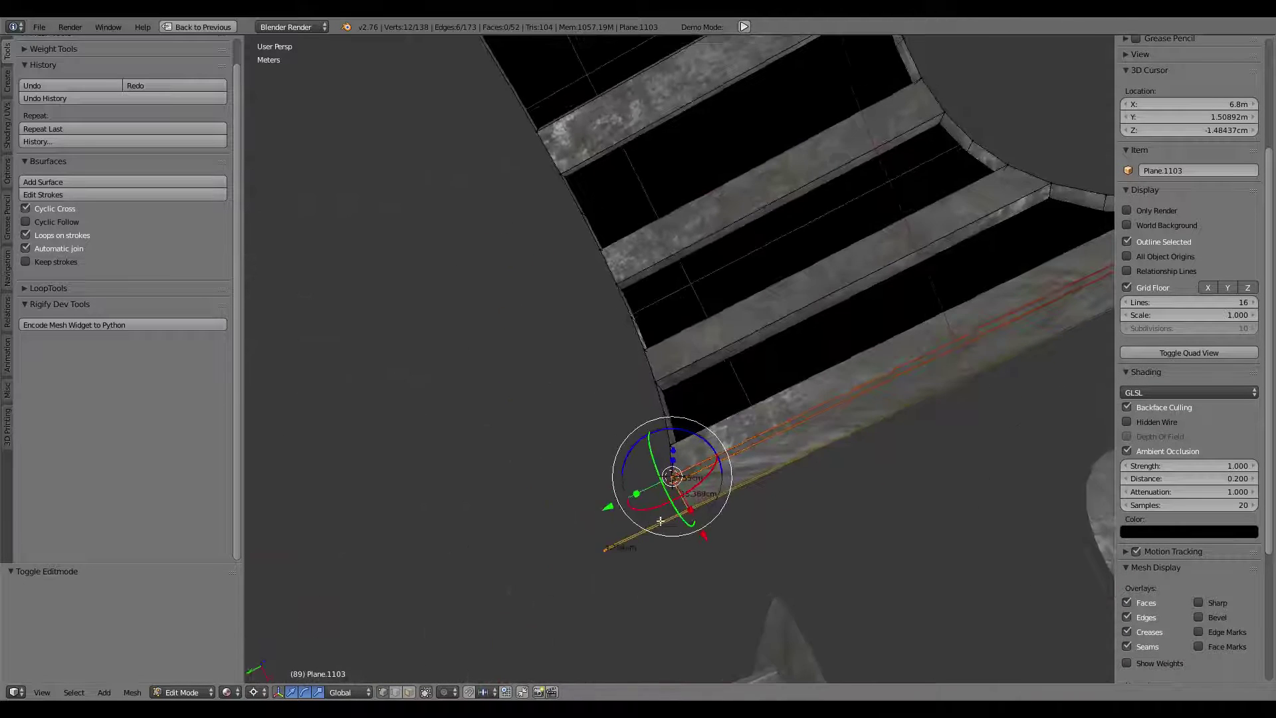
key(s)
text(0)
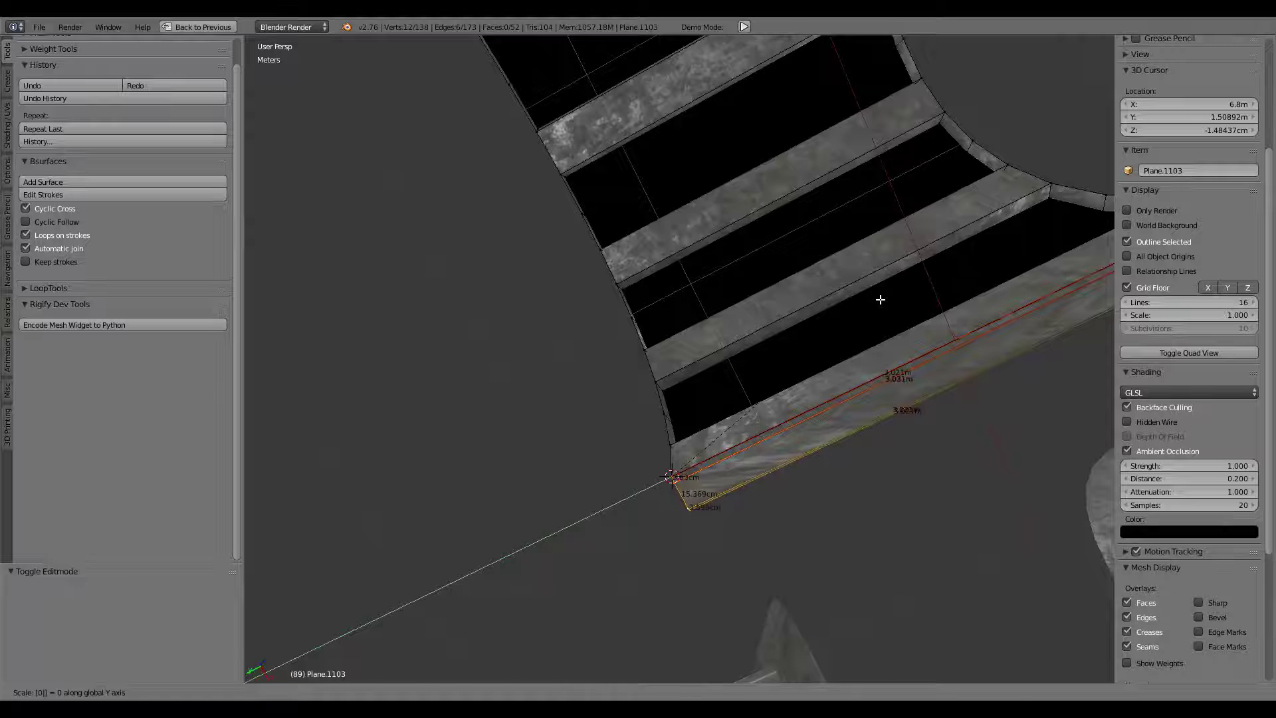
key(Return)
scroll(880, 299, down, 5)
mouse_move(880, 300)
middle_down()
mouse_move(1017, 376)
mouse_move(490, 403)
middle_up()
key(Tab)
Slide the arch and basin pieces -5 m along X into the grate.
right_click(490, 403)
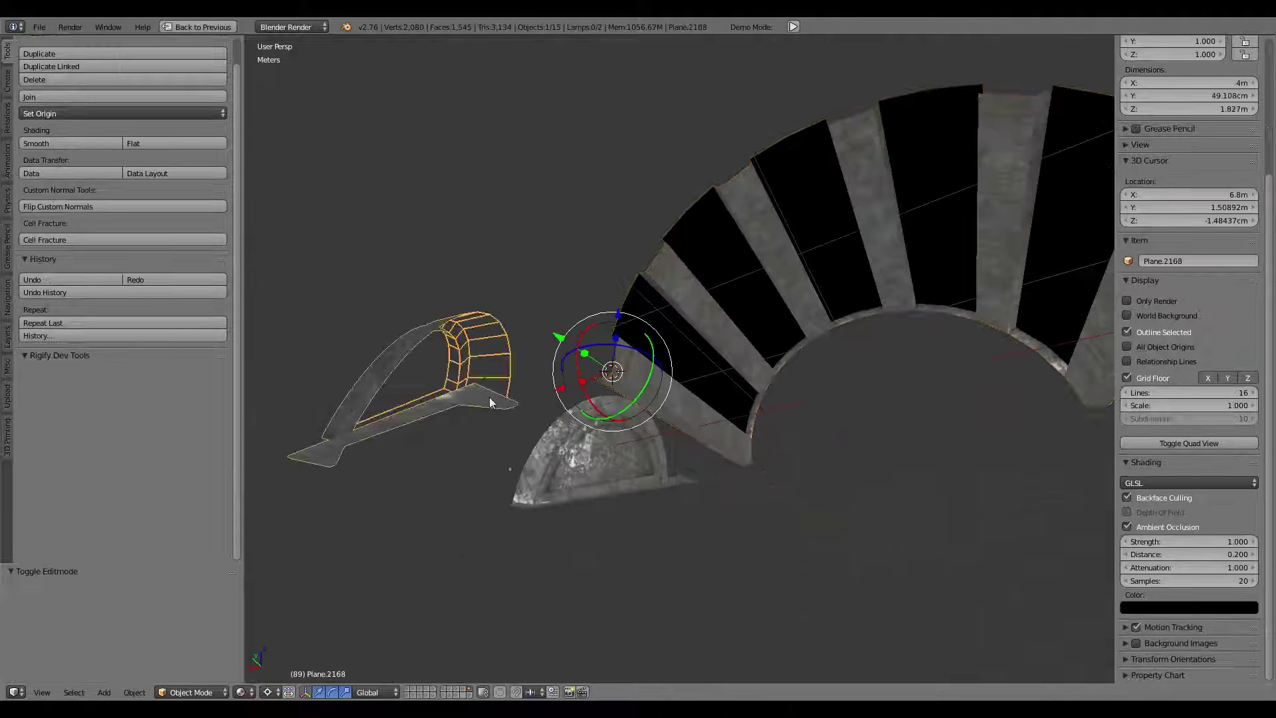
middle_drag(622, 469, 552, 401)
key(g)
key(x)
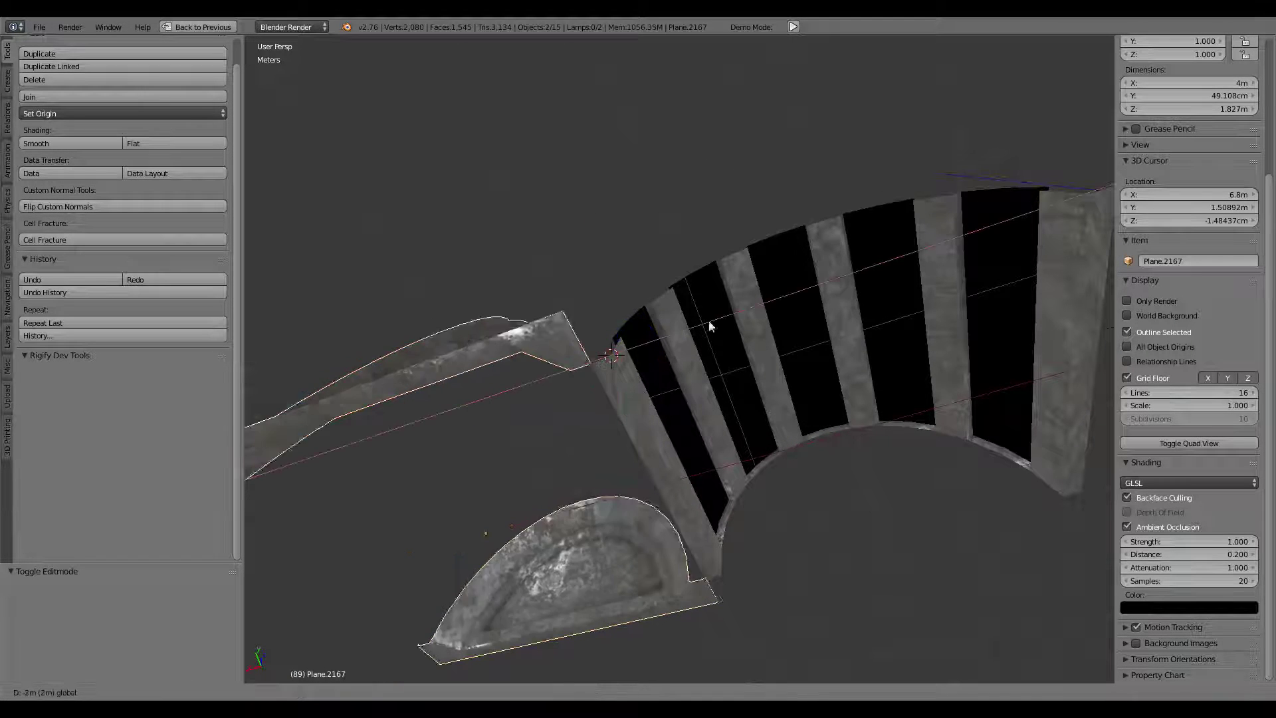
click(517, 200)
mouse_move(517, 200)
middle_down()
mouse_move(391, 293)
mouse_move(712, 285)
mouse_move(518, 325)
mouse_move(749, 359)
mouse_move(748, 442)
mouse_move(801, 317)
mouse_move(795, 279)
mouse_move(493, 370)
mouse_move(736, 364)
mouse_move(650, 333)
mouse_move(696, 329)
middle_up()
Snap the 3D cursor to the corner of the basin piece Plane.2167.
right_click(614, 405)
mouse_move(655, 386)
middle_down()
mouse_move(614, 404)
mouse_move(640, 366)
mouse_move(693, 343)
middle_up()
key(Tab)
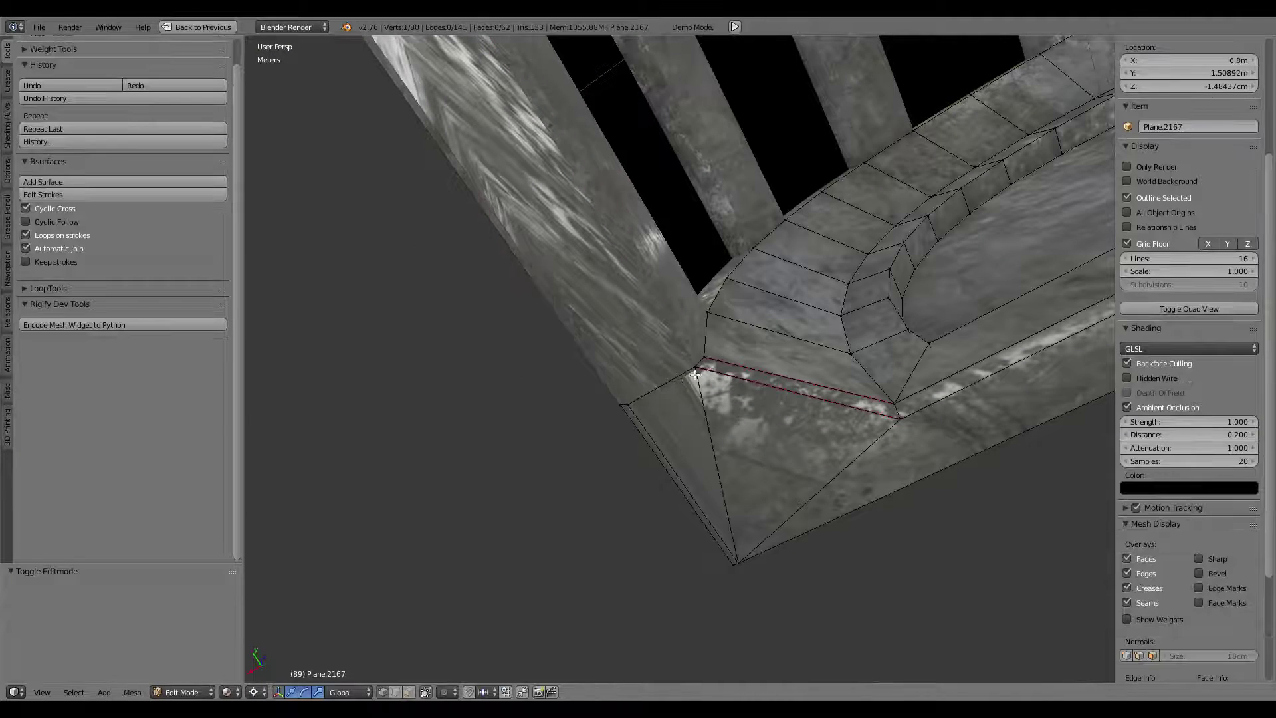
key(shift+s)
click(661, 365)
key(Tab)
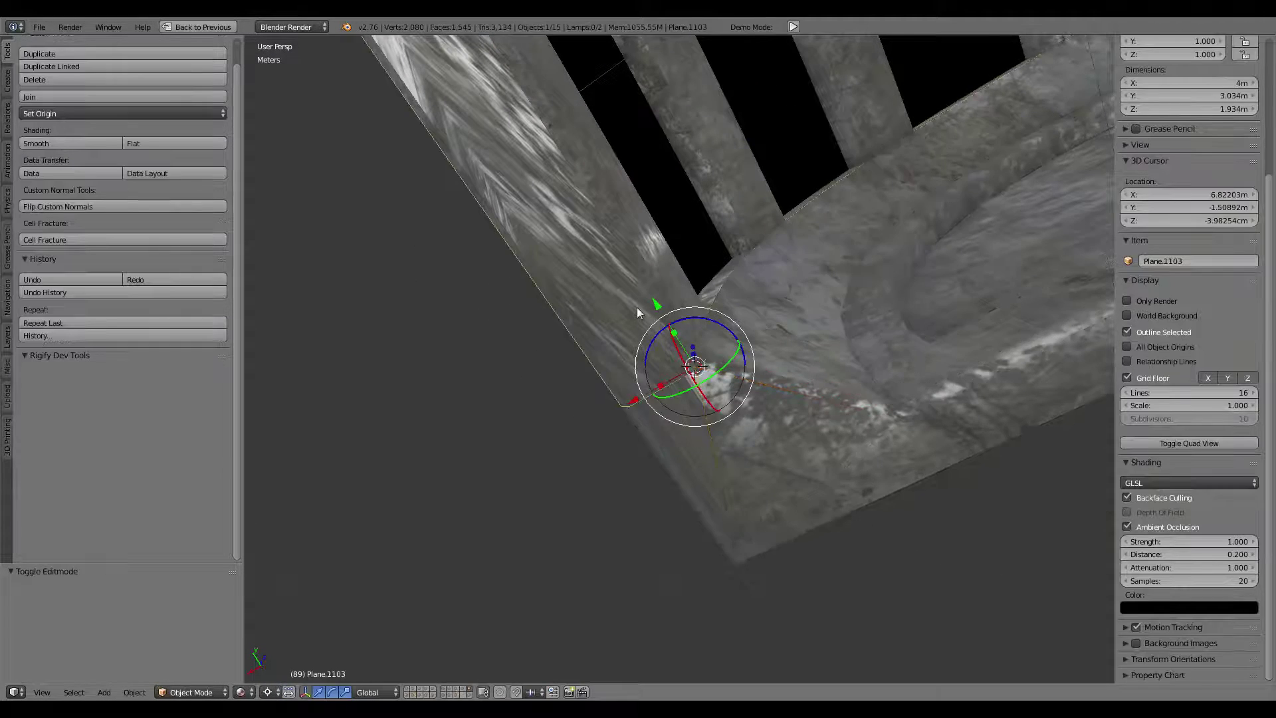
mouse_move(637, 308)
middle_down()
mouse_move(577, 326)
mouse_move(674, 347)
mouse_move(789, 462)
middle_up()
Edit the grate Plane.1103 and start selecting its lower-strip vertices.
key(Tab)
drag(633, 387, 635, 385)
key(b)
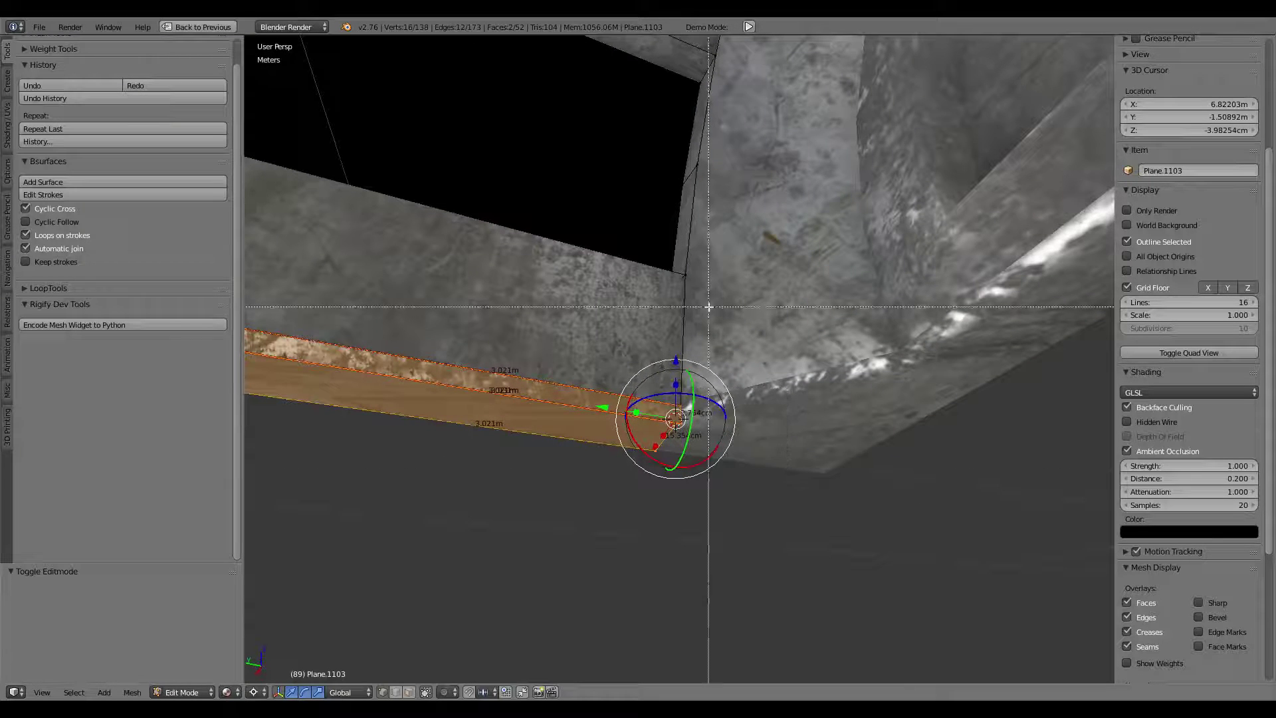
drag(688, 297, 688, 298)
mouse_move(688, 298)
middle_down()
mouse_move(570, 294)
mouse_move(744, 376)
middle_up()
Box-select the remaining vertices of the grate's lower strip.
key(b)
drag(763, 384, 632, 298)
middle_drag(638, 319, 731, 300)
drag(720, 285, 719, 285)
middle_drag(719, 285, 829, 282)
key(b)
drag(964, 366, 841, 247)
scroll(842, 248, down, 3)
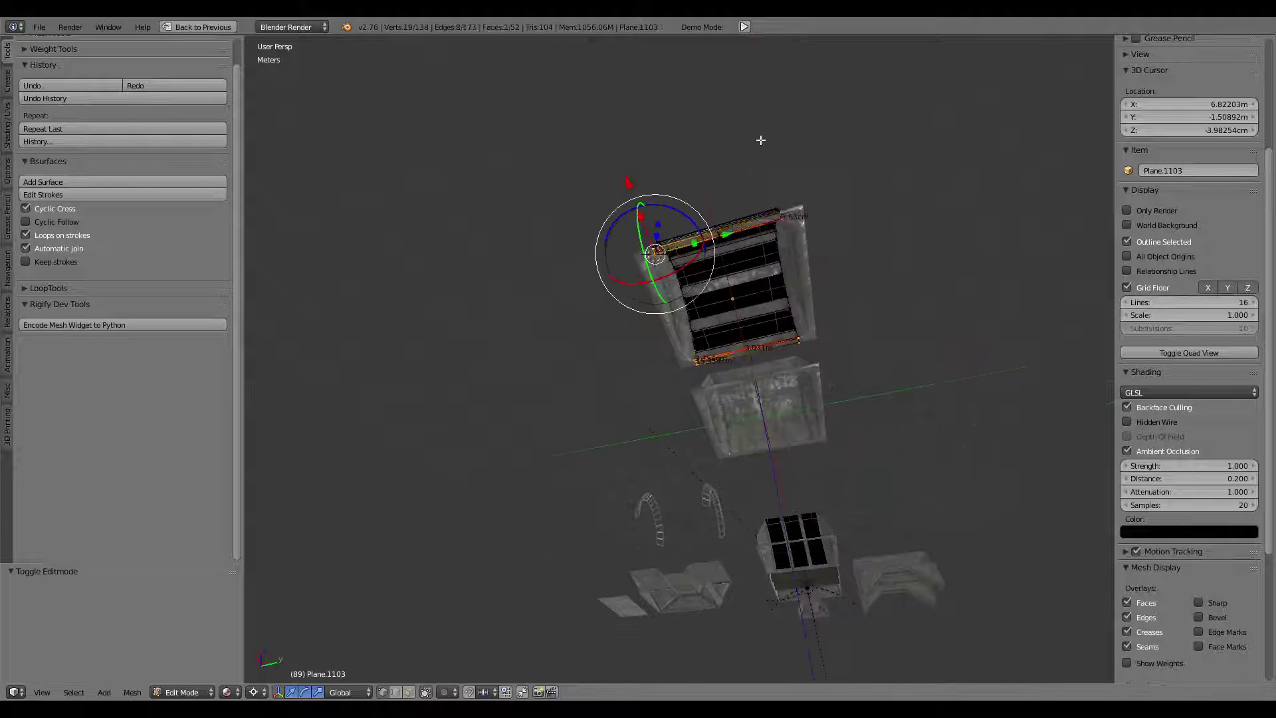
In wireframe, box-select the grate's edge vertices and scale them along Y.
middle_drag(761, 137, 816, 220)
key(z)
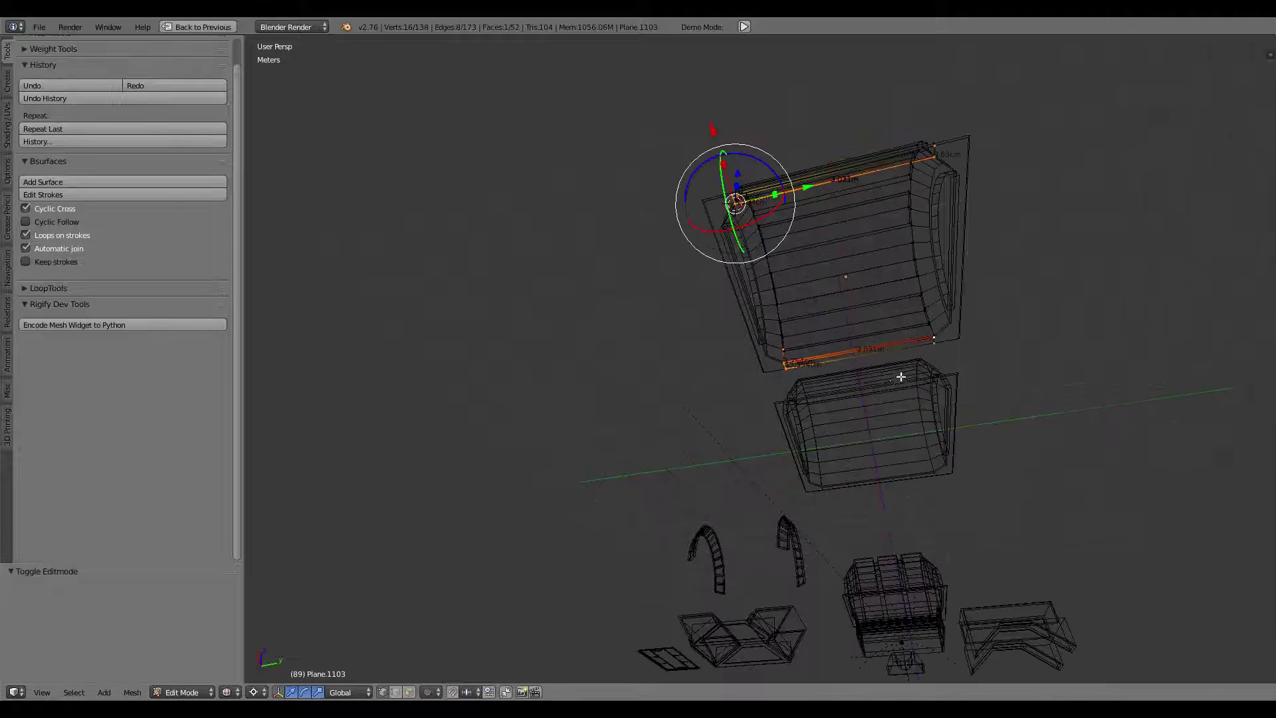
key(b)
drag(888, 383, 833, 128)
scroll(750, 208, up, 2)
scroll(755, 256, up, 3)
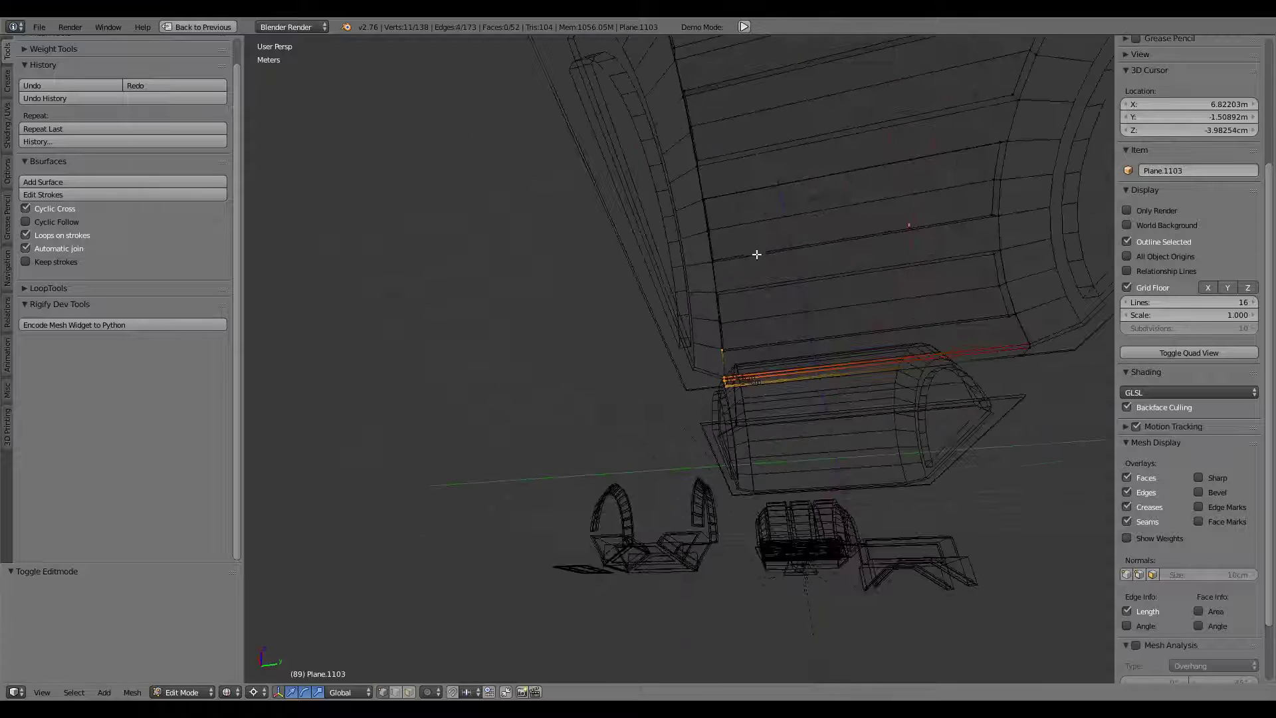
scroll(756, 257, down, 1)
key(s)
key(y)
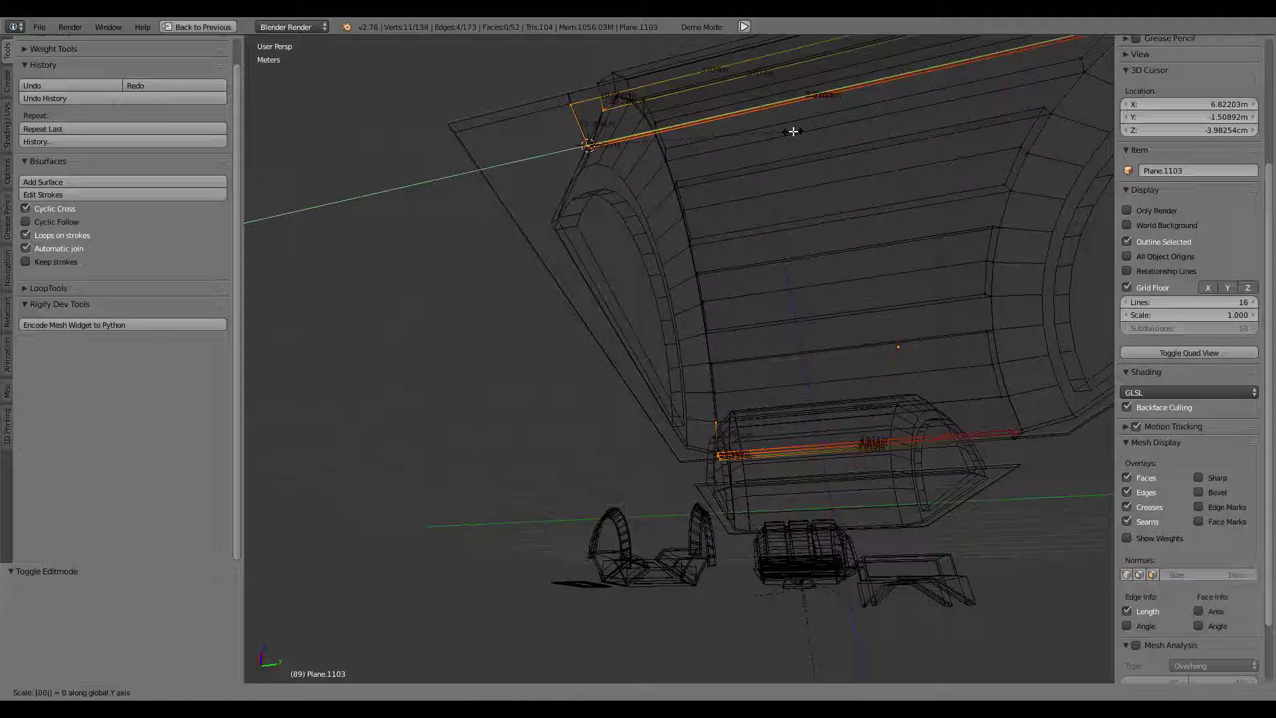
key(Return)
Flatten the selected grate vertices to zero along Y.
mouse_move(806, 133)
middle_down()
mouse_move(811, 157)
mouse_move(926, 248)
middle_up()
middle_drag(951, 324, 969, 348)
key(s)
key(y)
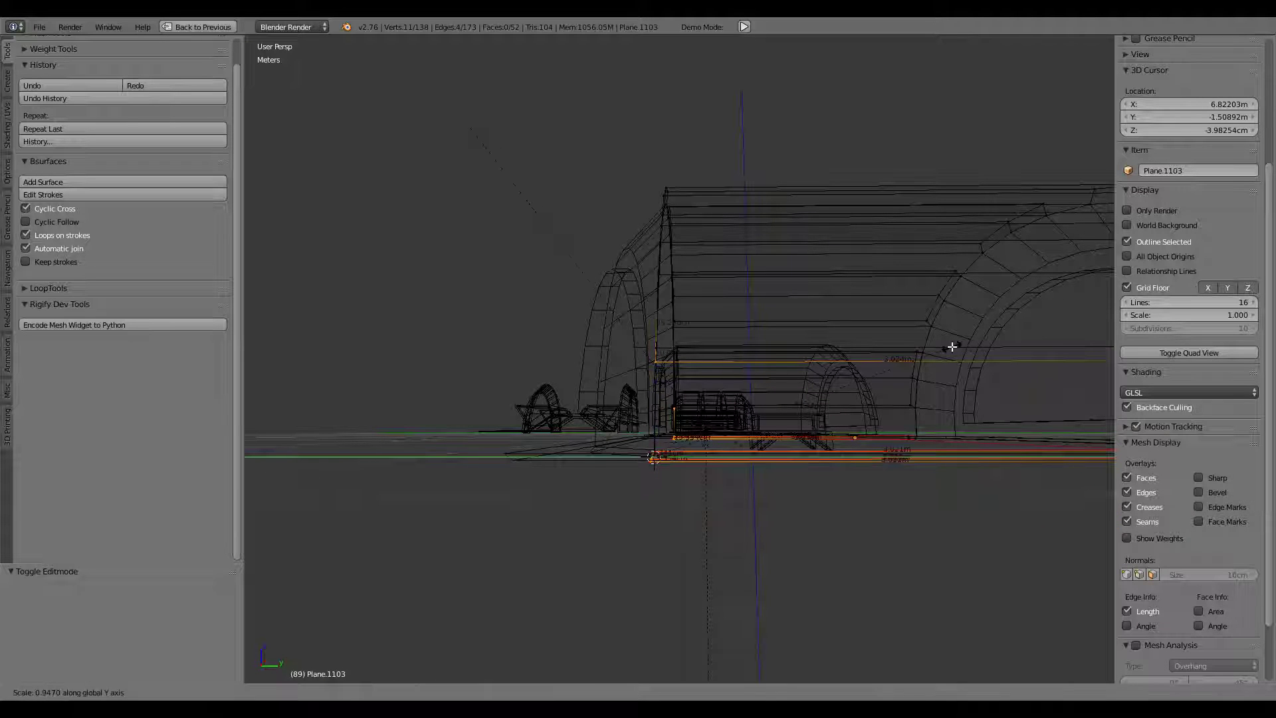
key(Return)
In Right Ortho view, flatten the grate's vertical edge column to 0 along Y.
key(KP_1)
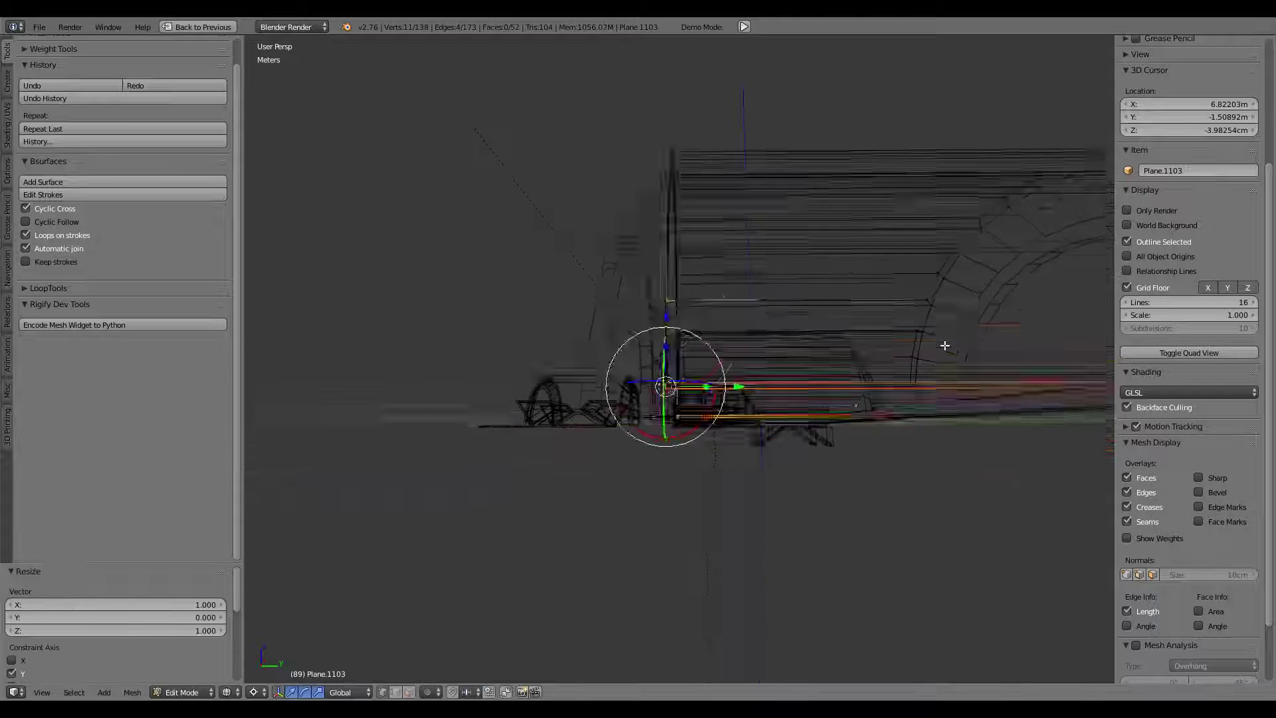
key(KP_3)
scroll(931, 297, up, 3)
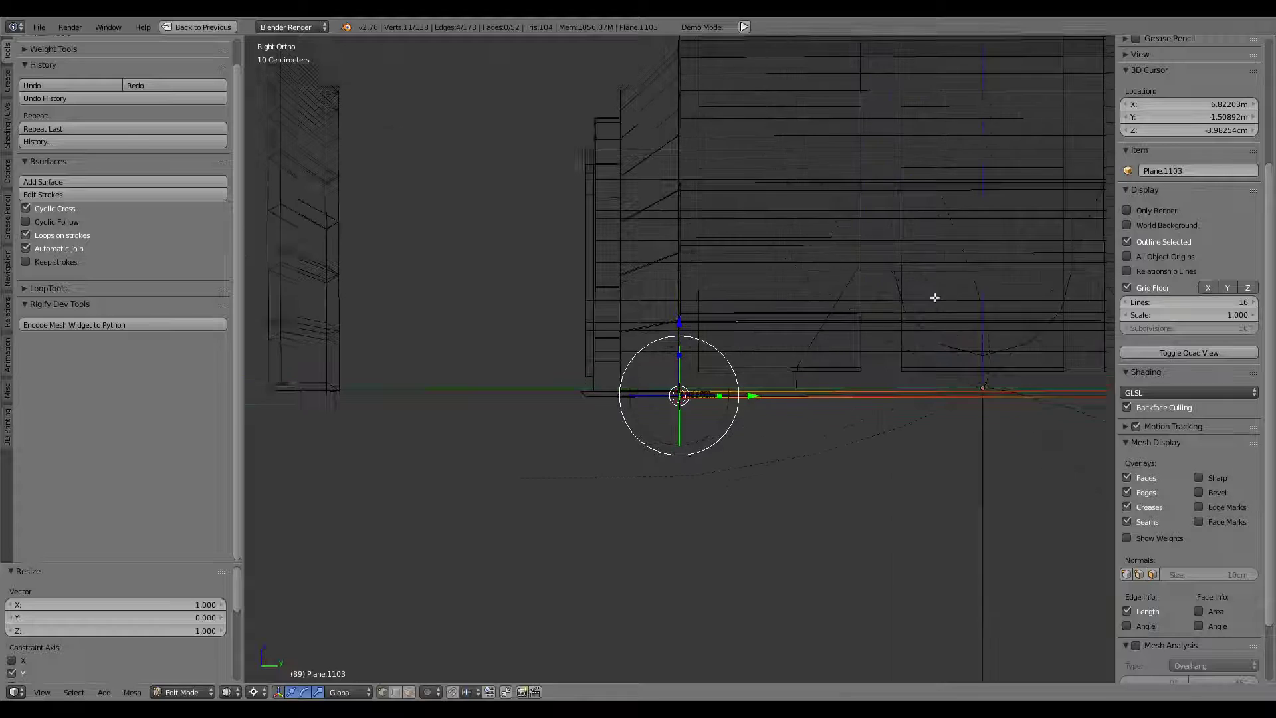
shift+scroll(815, 390, up, 5)
shift+scroll(815, 395, up, 1)
drag(709, 635, 688, 256)
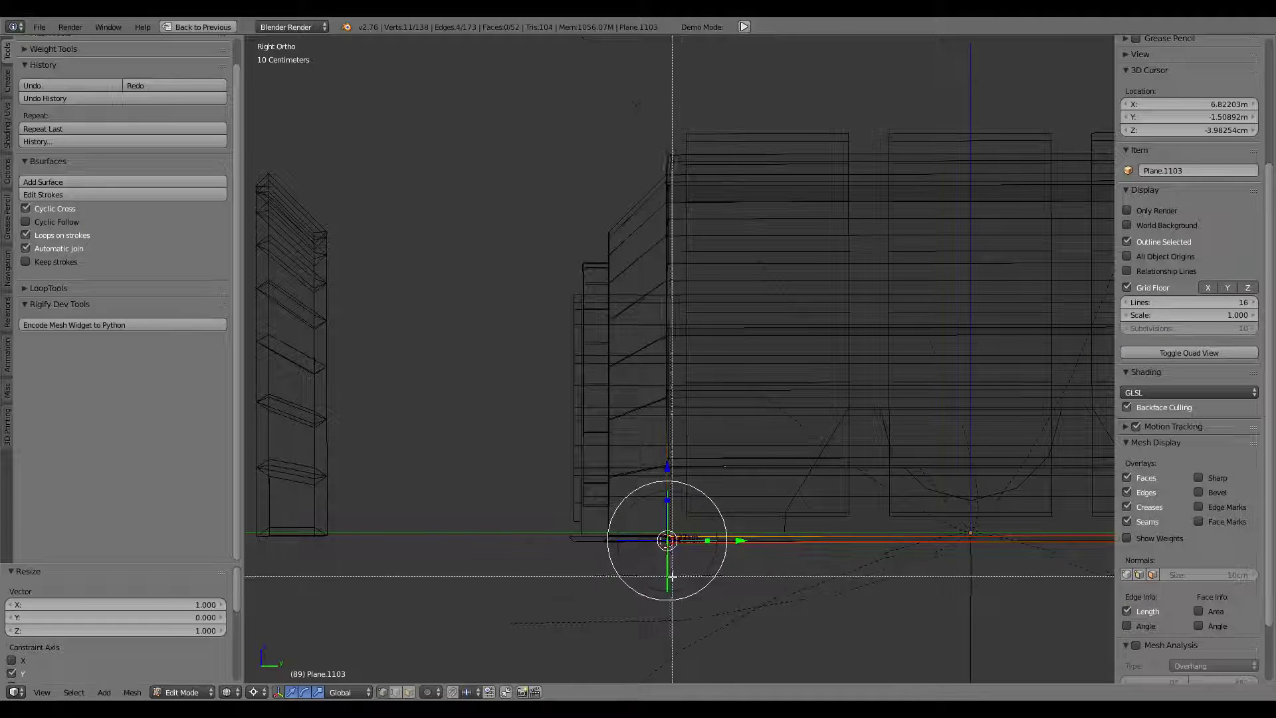
drag(648, 131, 648, 130)
key(s)
key(y)
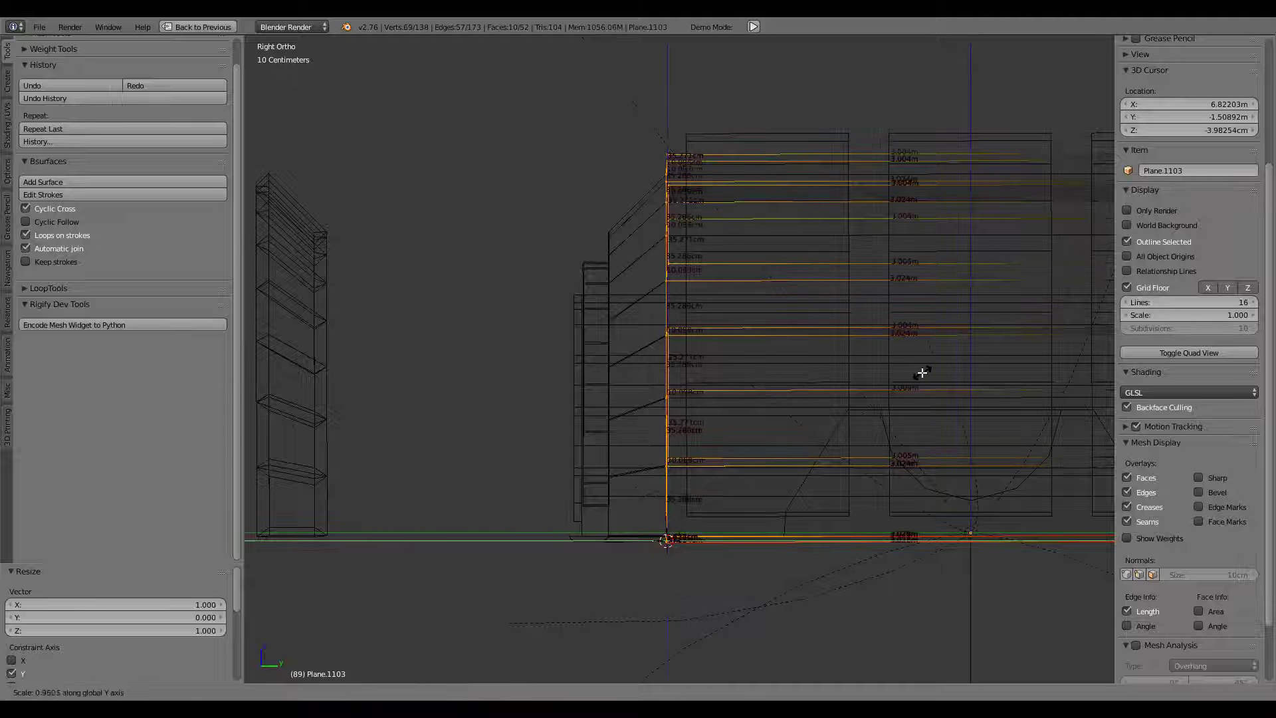
key(Return)
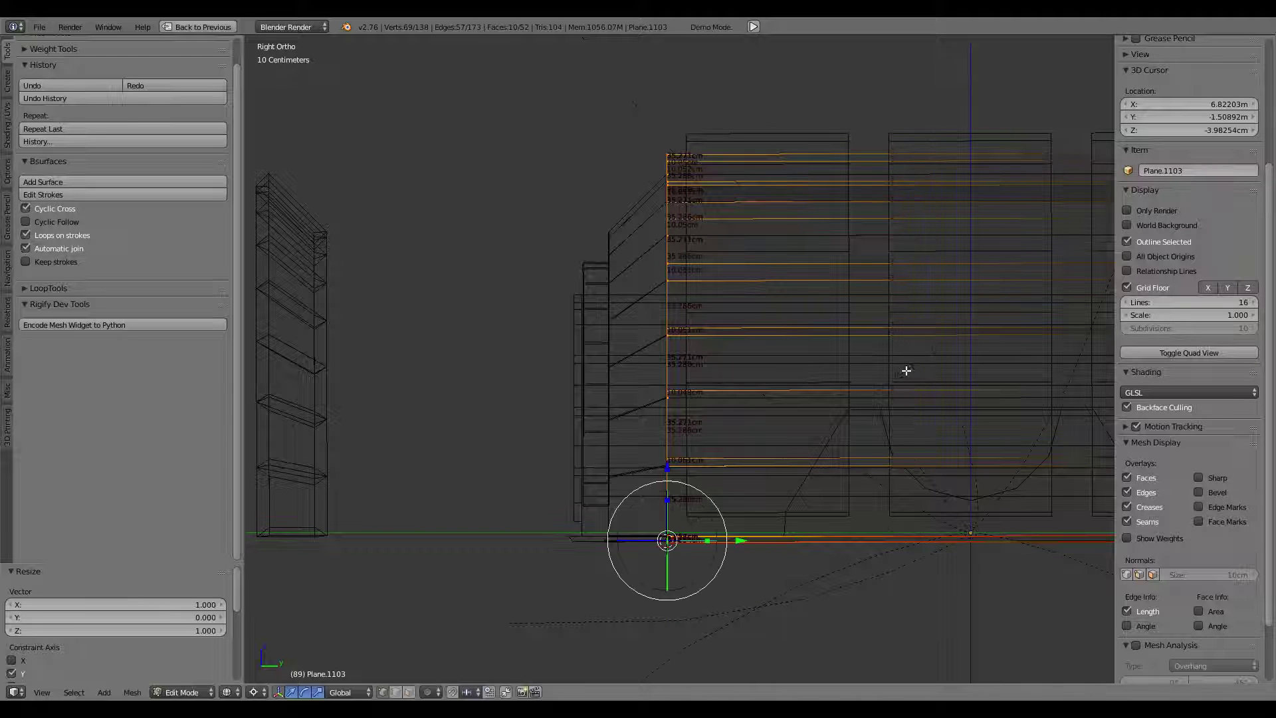
Return the grate Plane.1103 to Object Mode and view the whole scene.
ctrl+scroll(686, 288, down, 5)
ctrl+scroll(877, 353, down, 1)
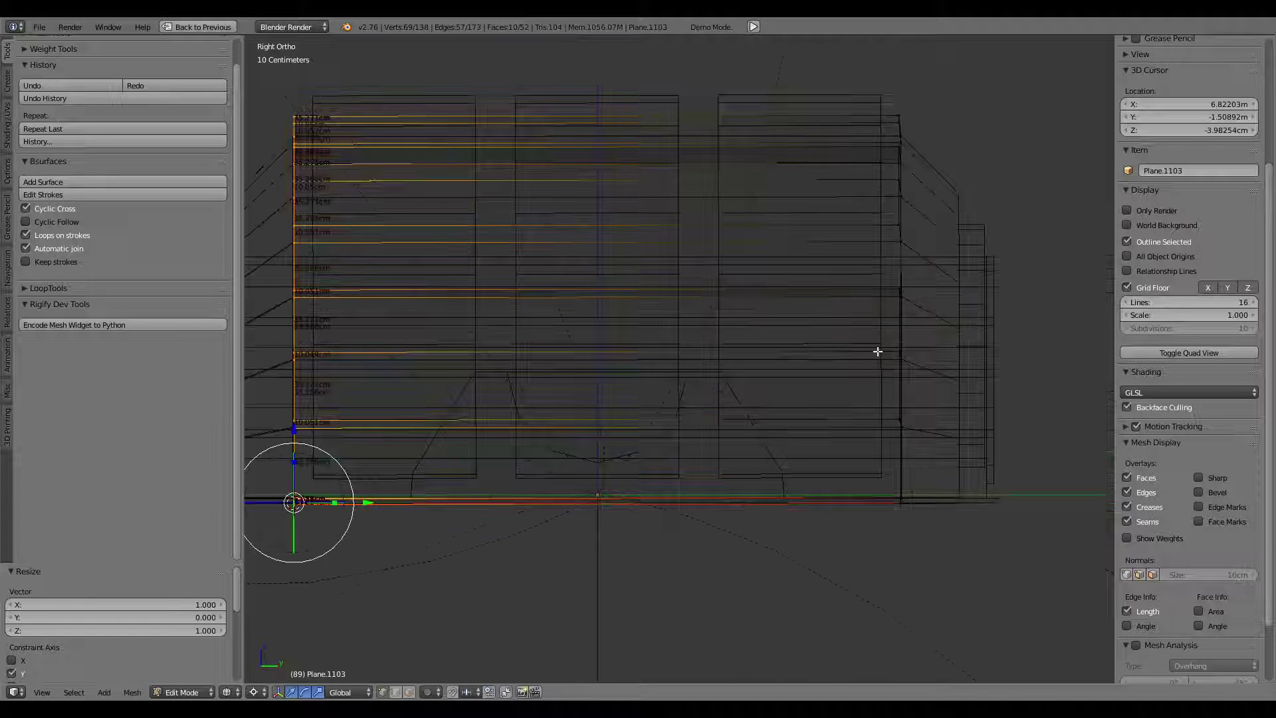
key(Tab)
ctrl+scroll(719, 320, up, 5)
Select the ladder arch piece Plane.2167 after briefly picking Plane.1093.
right_click(615, 329)
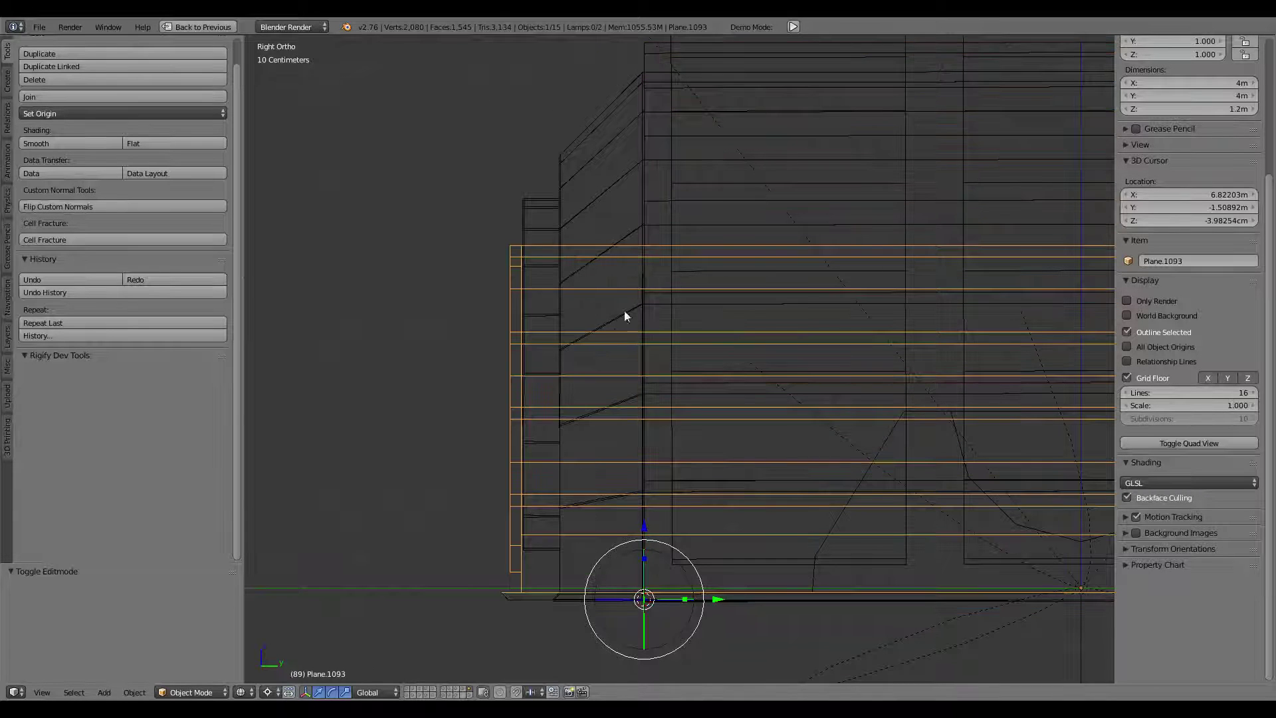
shift+scroll(651, 388, up, 2)
scroll(651, 387, up, 2)
right_click(632, 352)
scroll(633, 354, up, 1)
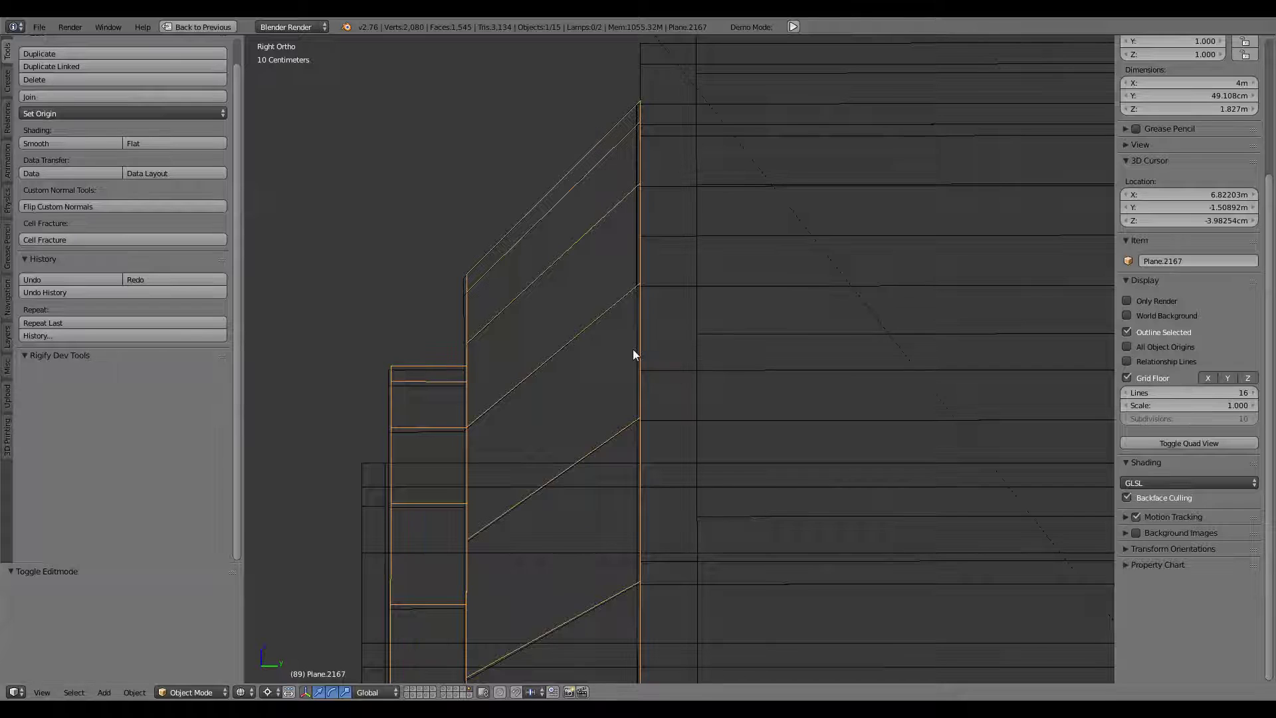
scroll(633, 348, down, 2)
scroll(734, 419, down, 2)
scroll(738, 312, up, 2)
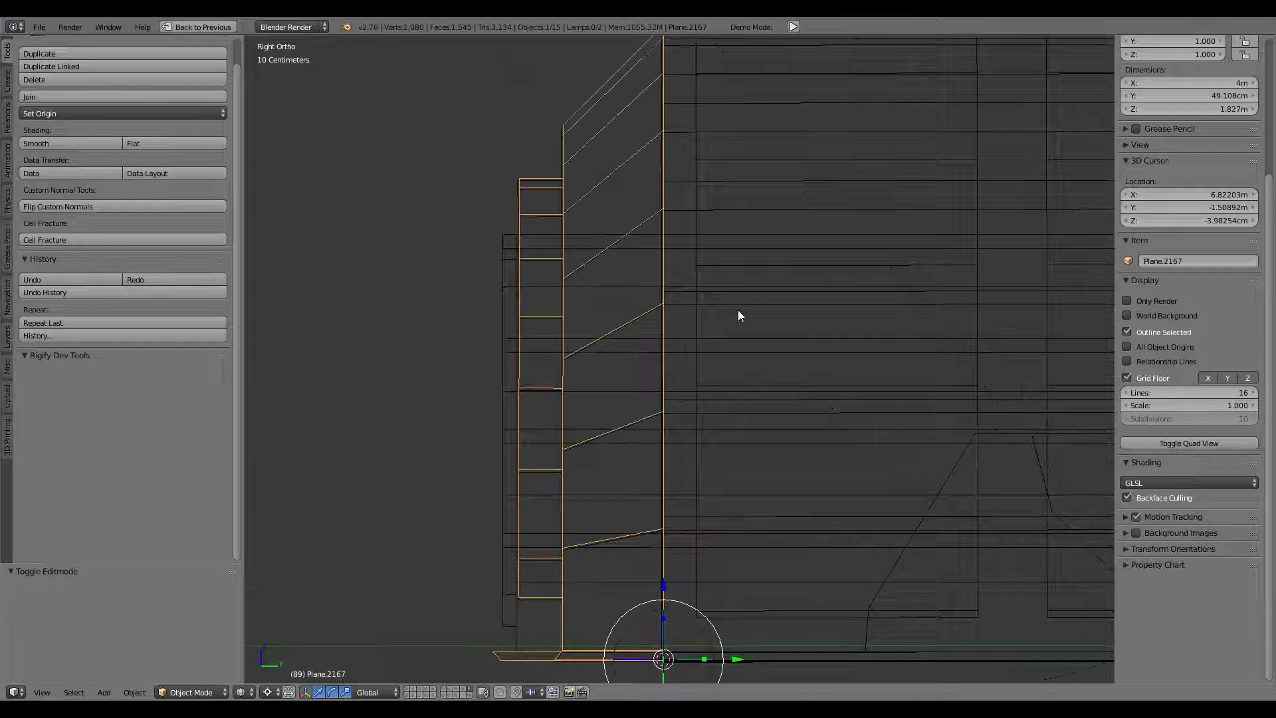
Snap the 3D cursor to a corner vertex of the arch Plane.2167.
key(Tab)
right_click(663, 301)
key(shift+s)
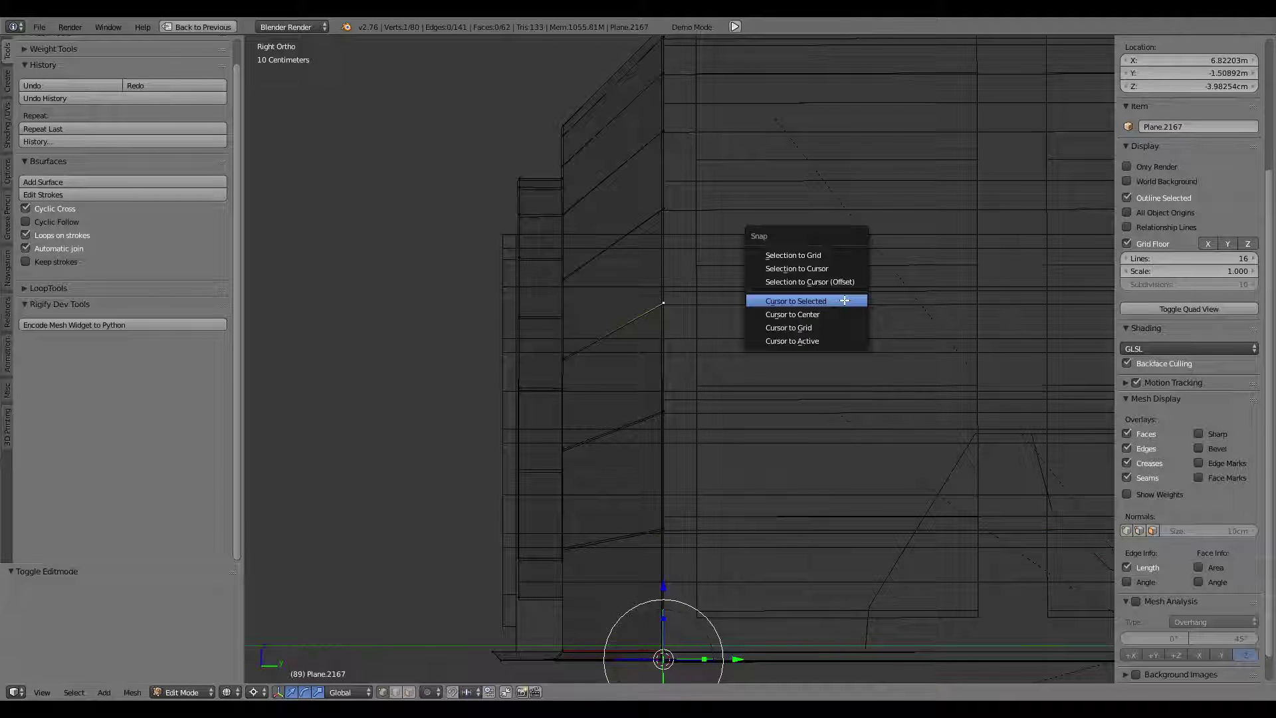
click(844, 301)
key(Tab)
Check the grate Plane.1103 in Edit Mode, then edit the arch Plane.2167 again.
right_click(781, 402)
key(Tab)
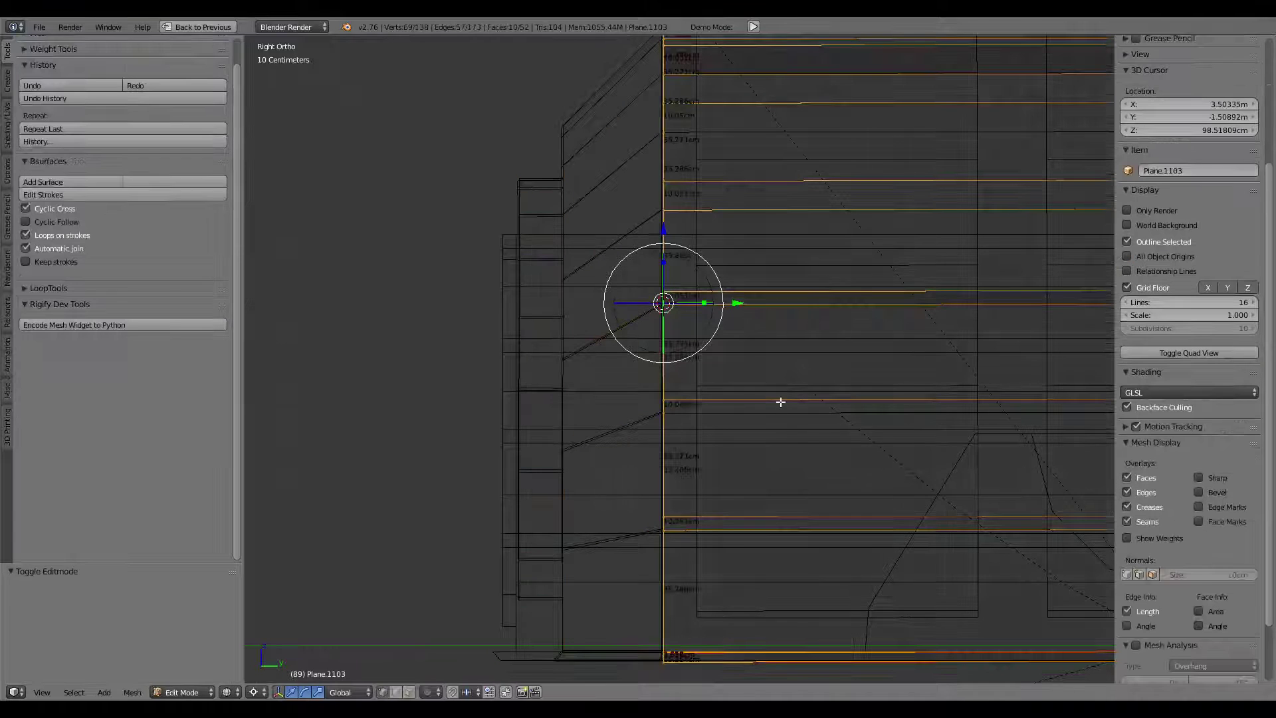
key(Tab)
right_click(639, 648)
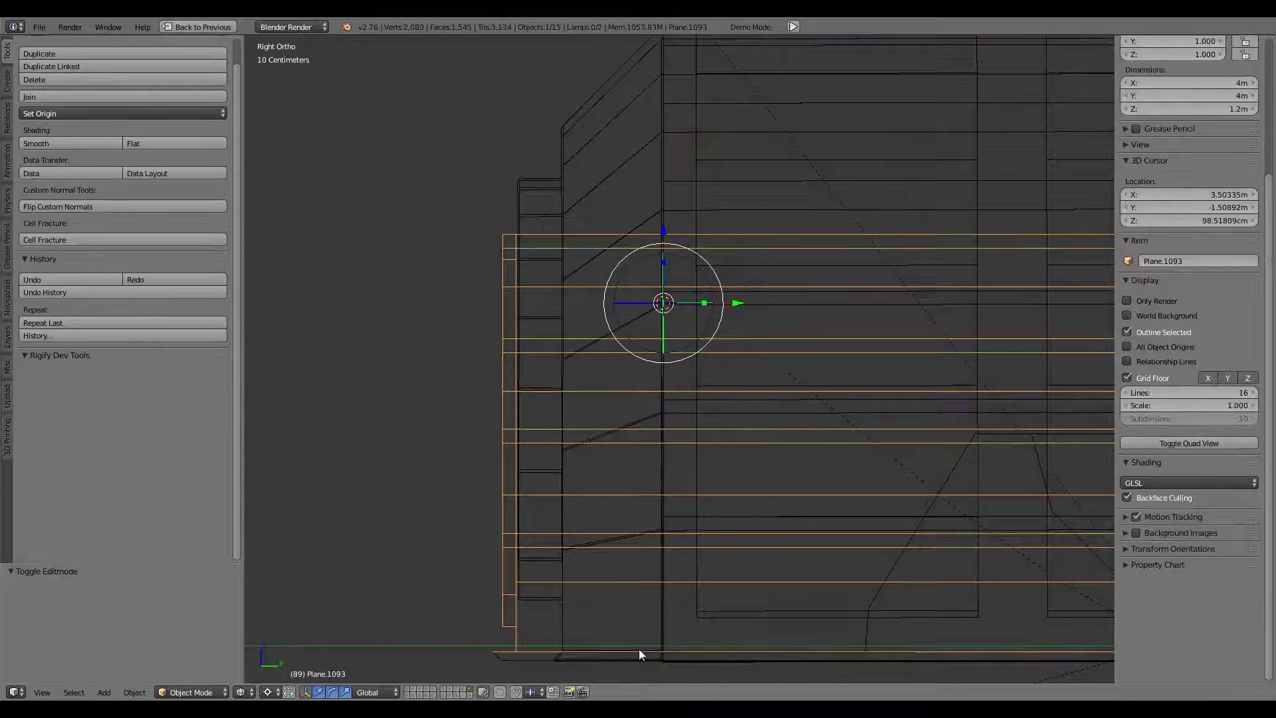
key(Tab)
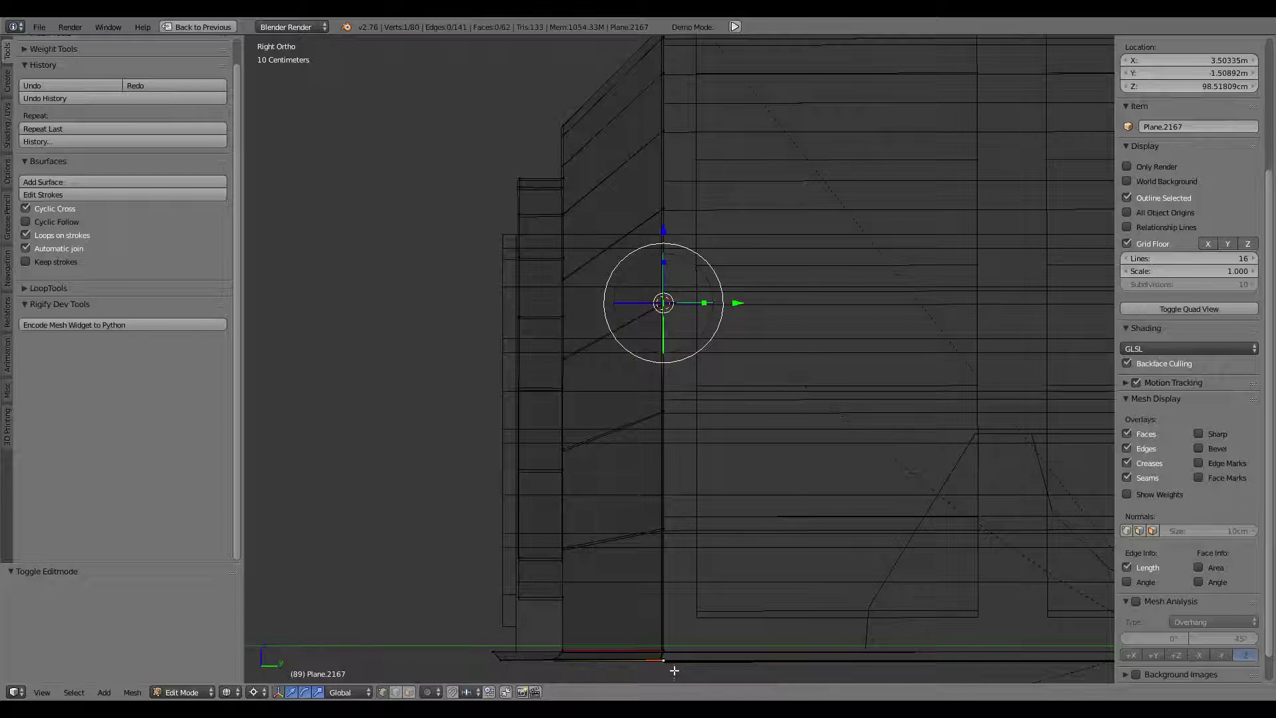
Box-select the arch's vertical edge column in the side view.
scroll(674, 671, down, 1)
key(b)
drag(678, 615, 629, 58)
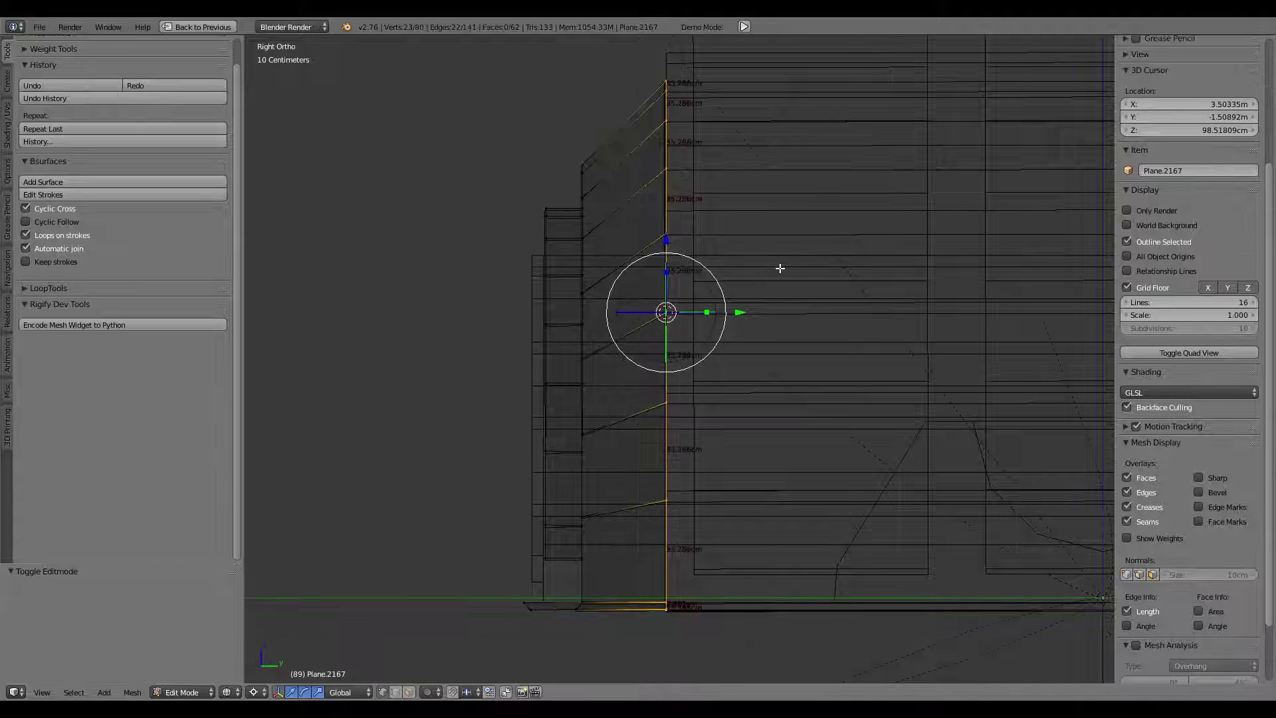
middle_drag(781, 268, 781, 269)
key(KP_3)
scroll(735, 251, up, 1)
middle_drag(690, 268, 809, 282)
key(KP_3)
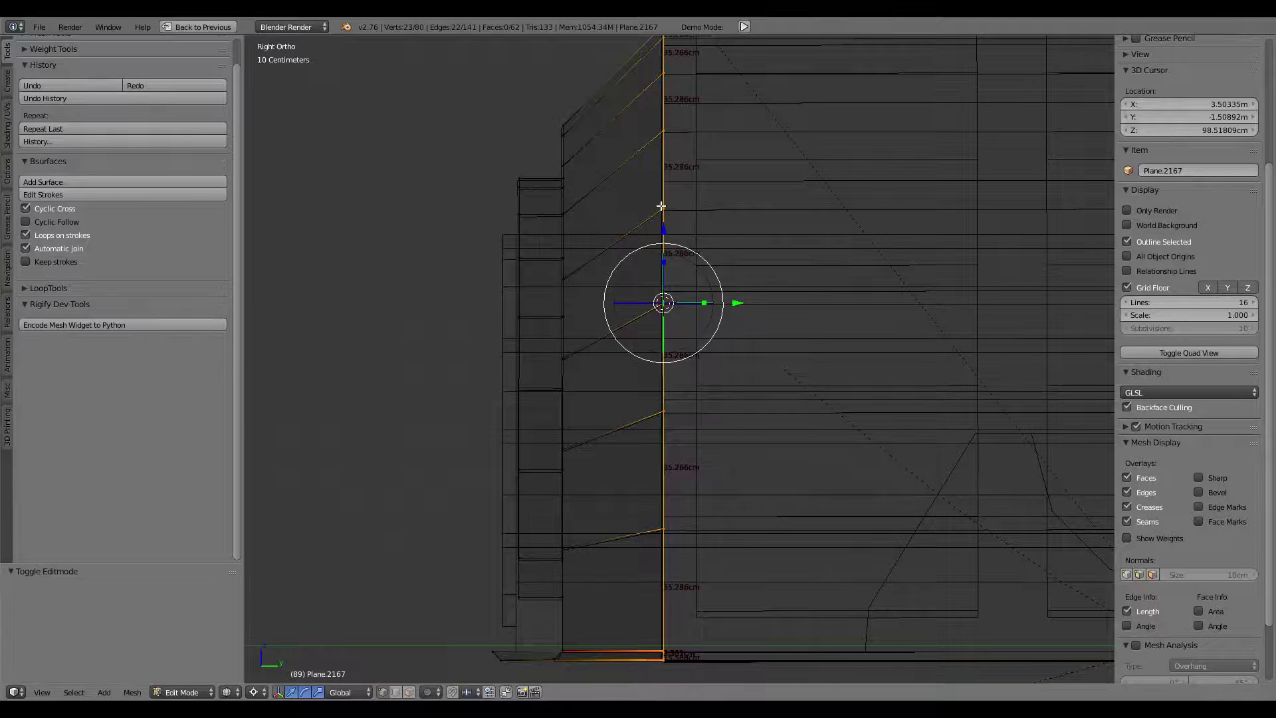
middle_drag(661, 206, 785, 288)
Centre the view on an arch vertex and reselect its vertical vertex column.
key(Tab)
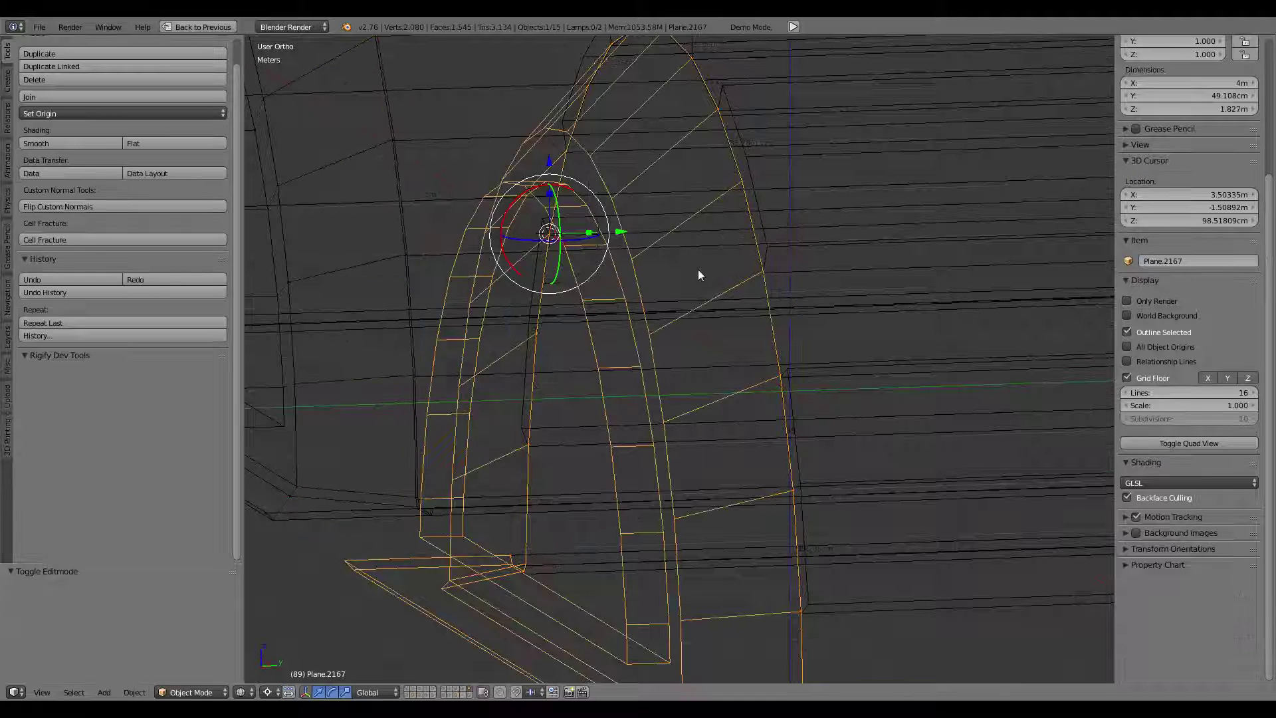
right_click(700, 303)
right_click(757, 270)
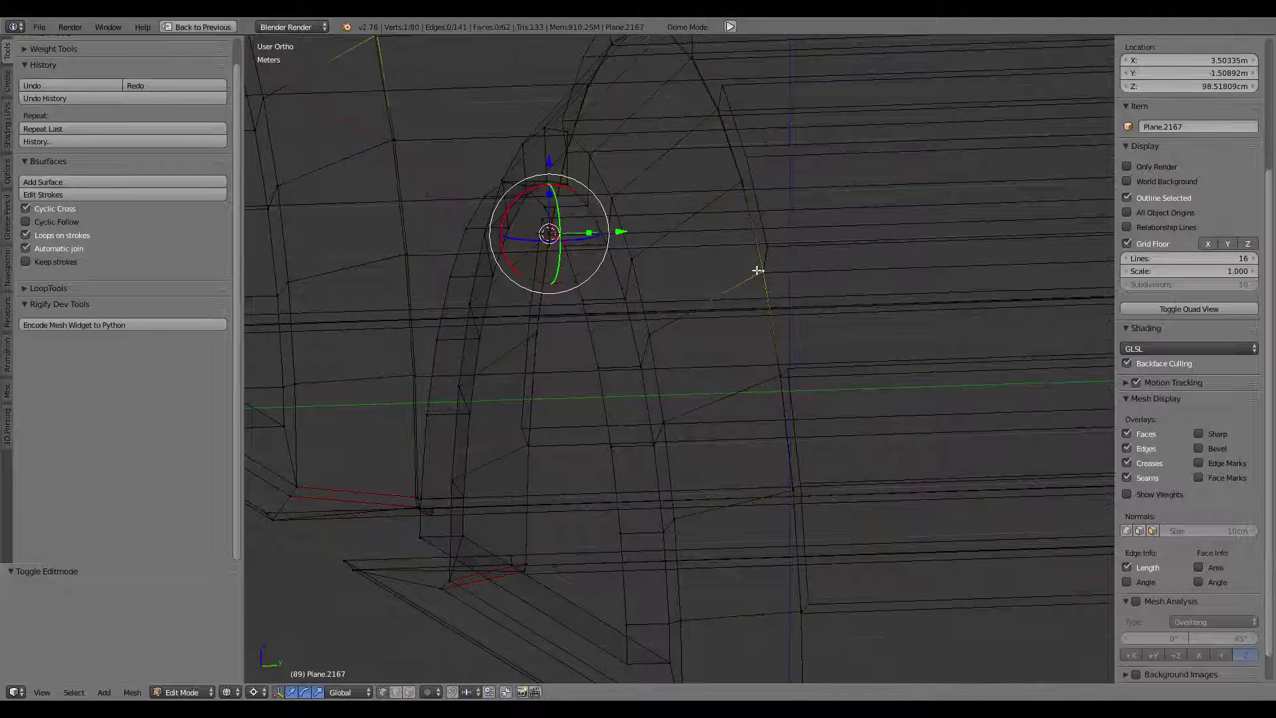
key(KP_Decimal)
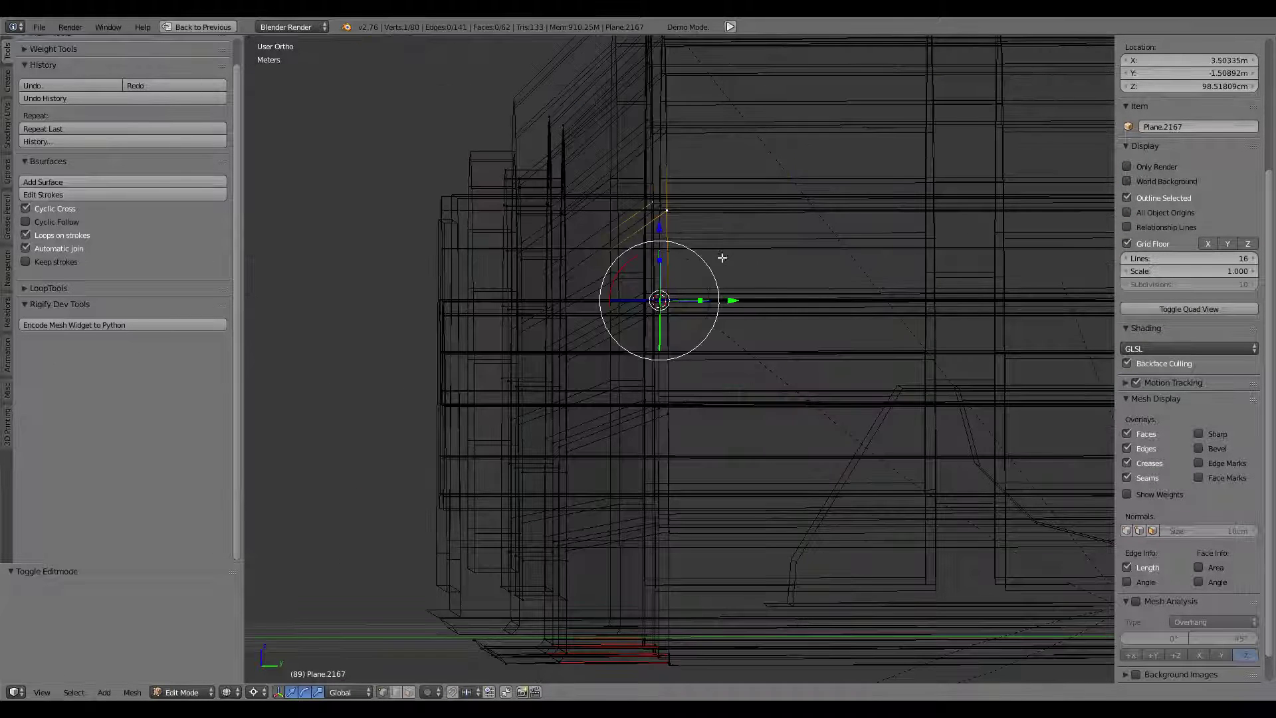
key(KP_3)
drag(751, 585, 658, 100)
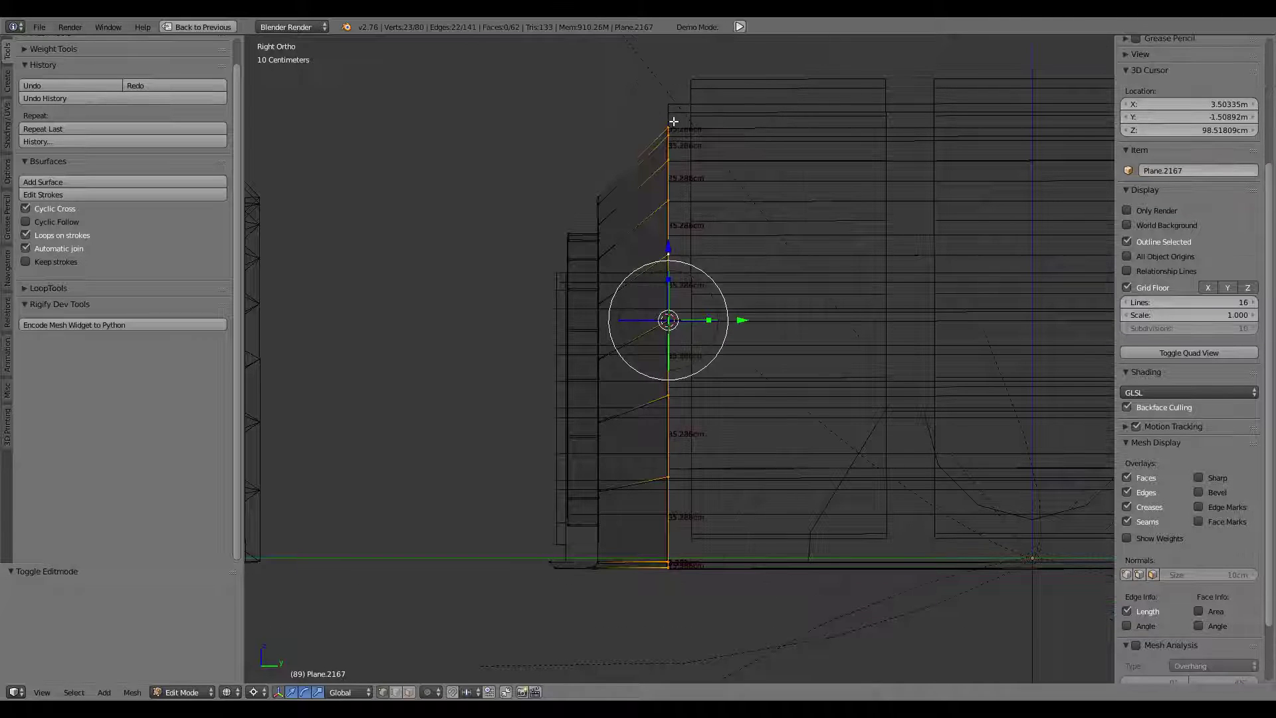
With pivot set to Active Element, scale the arch edge column to 0 along Y.
click(233, 695)
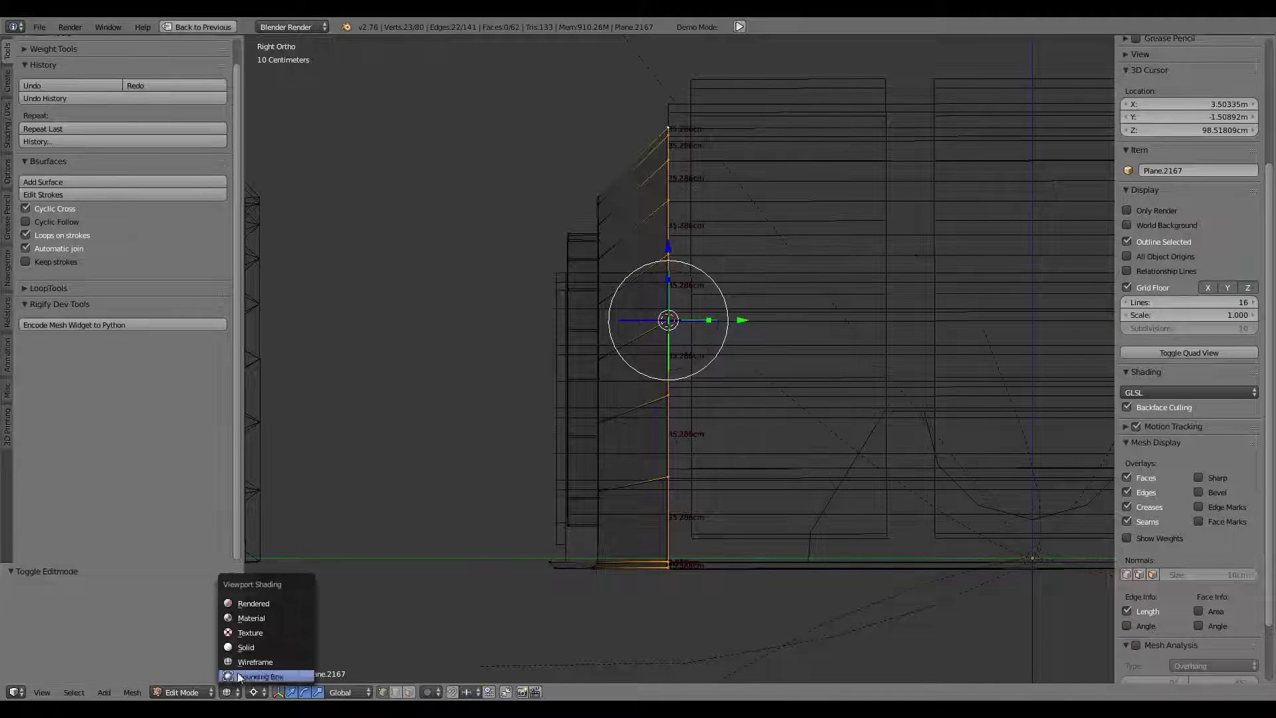
click(254, 694)
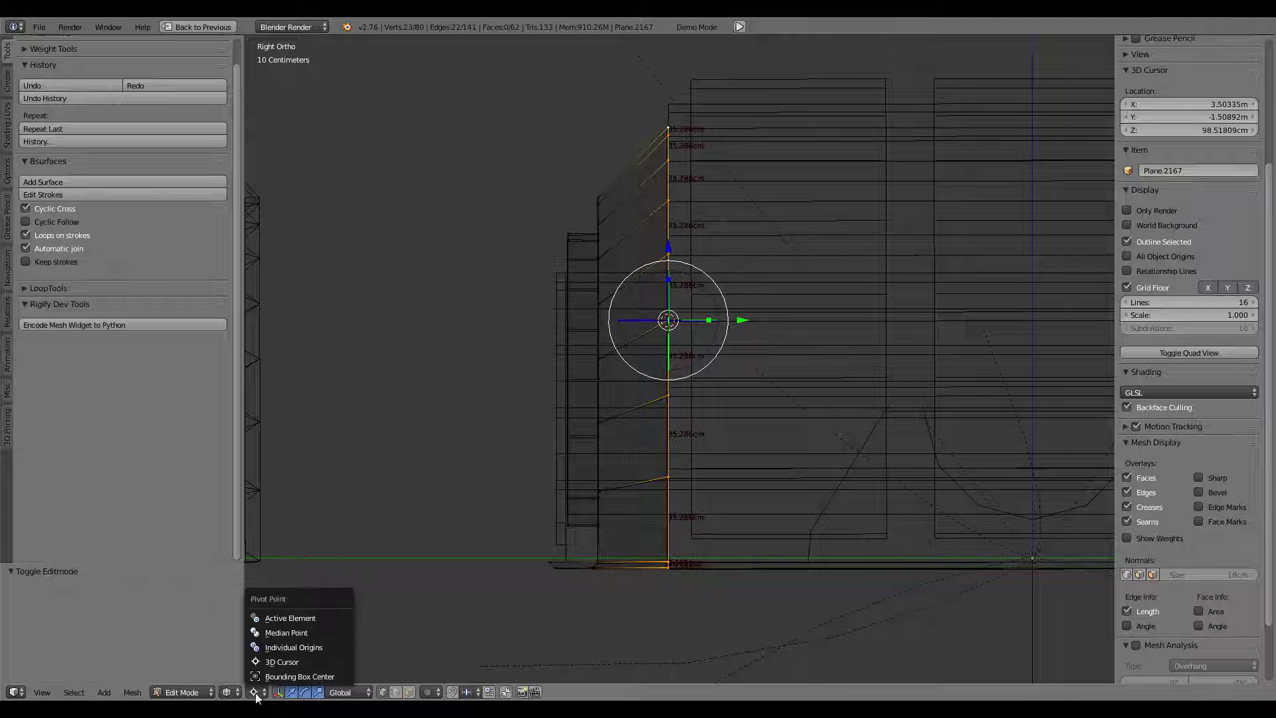
click(279, 619)
key(s)
key(y)
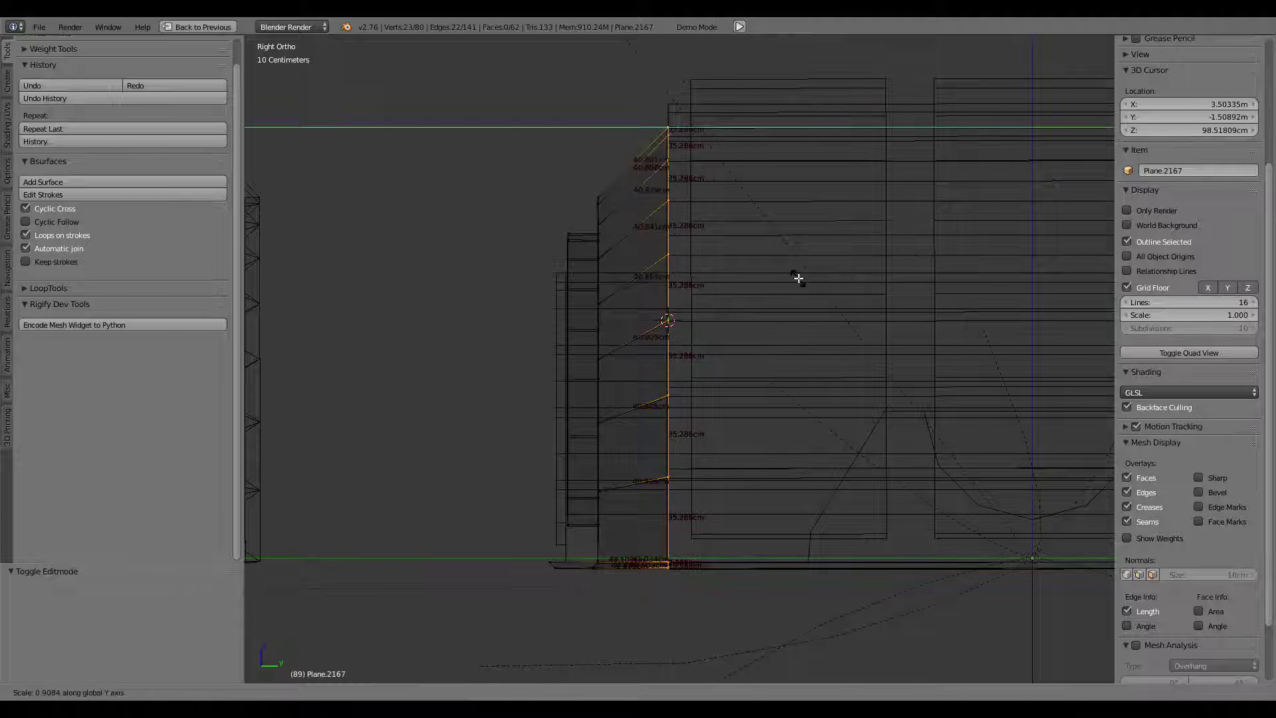
text(0)
key(Return)
Snap the 3D cursor to the flattened arch vertices and switch to Plane.1106.
scroll(753, 249, up, 1)
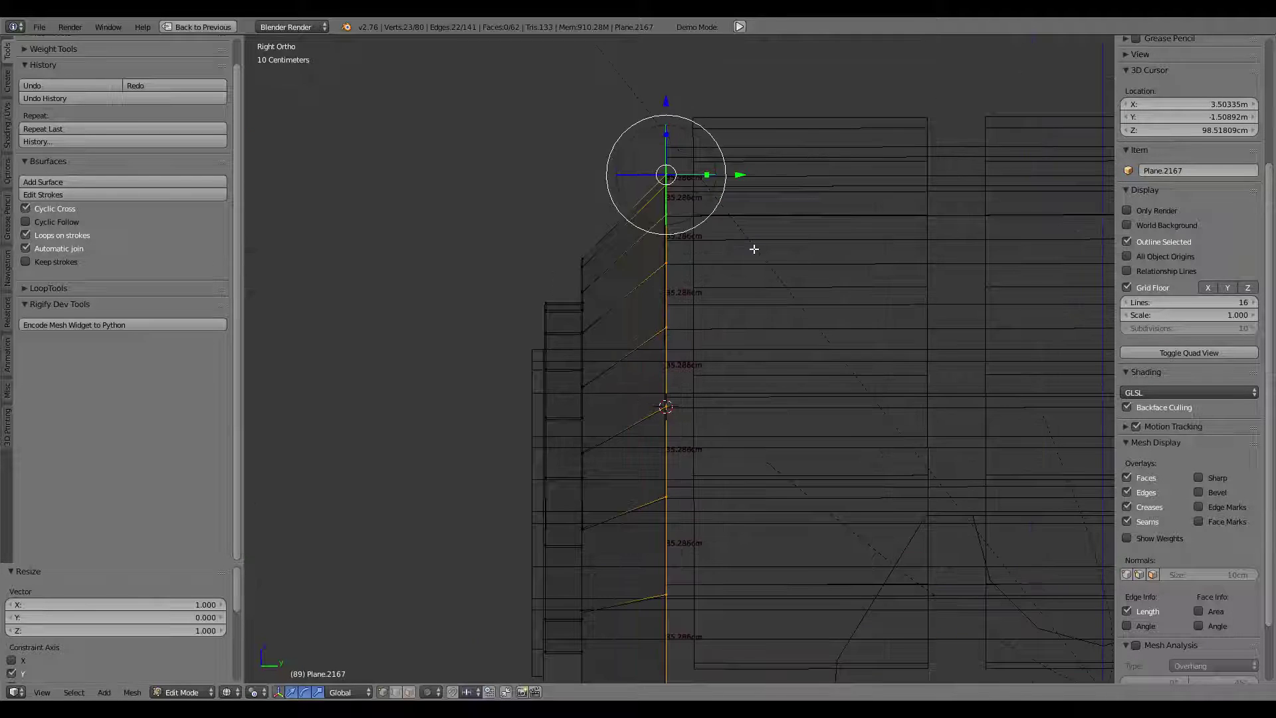
key(shift+s)
click(754, 249)
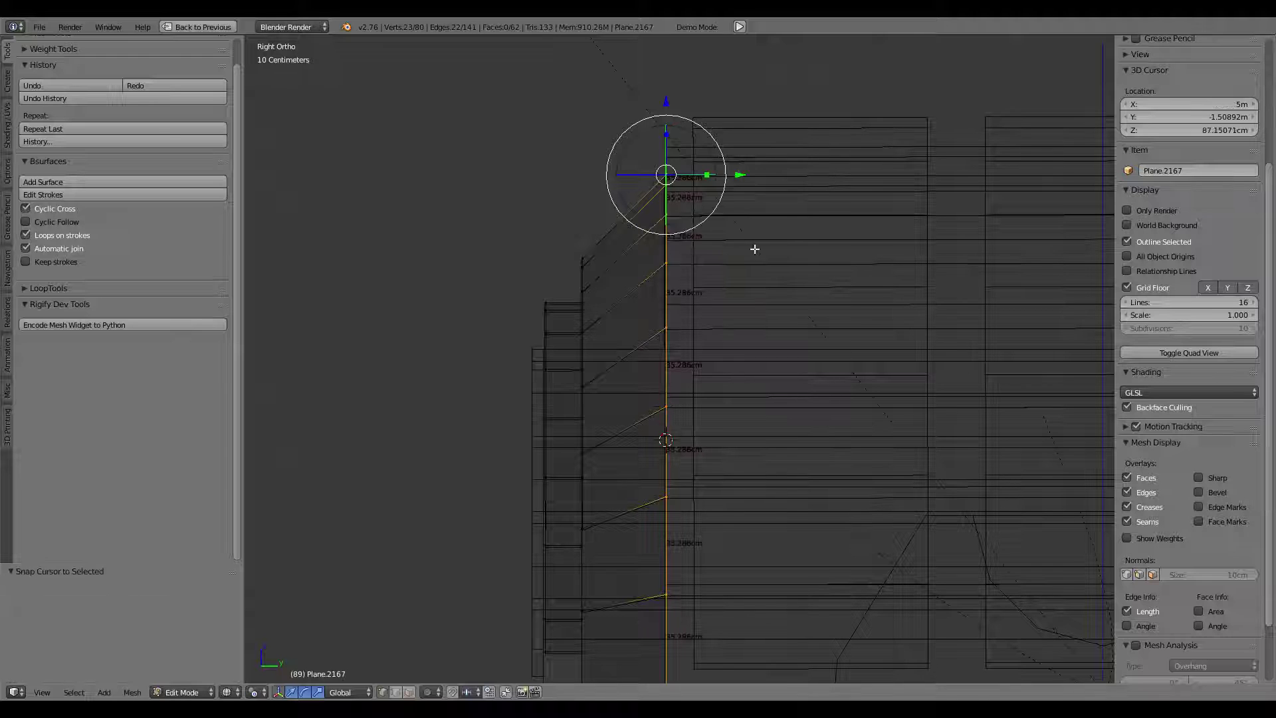
key(Tab)
right_click(749, 138)
key(Tab)
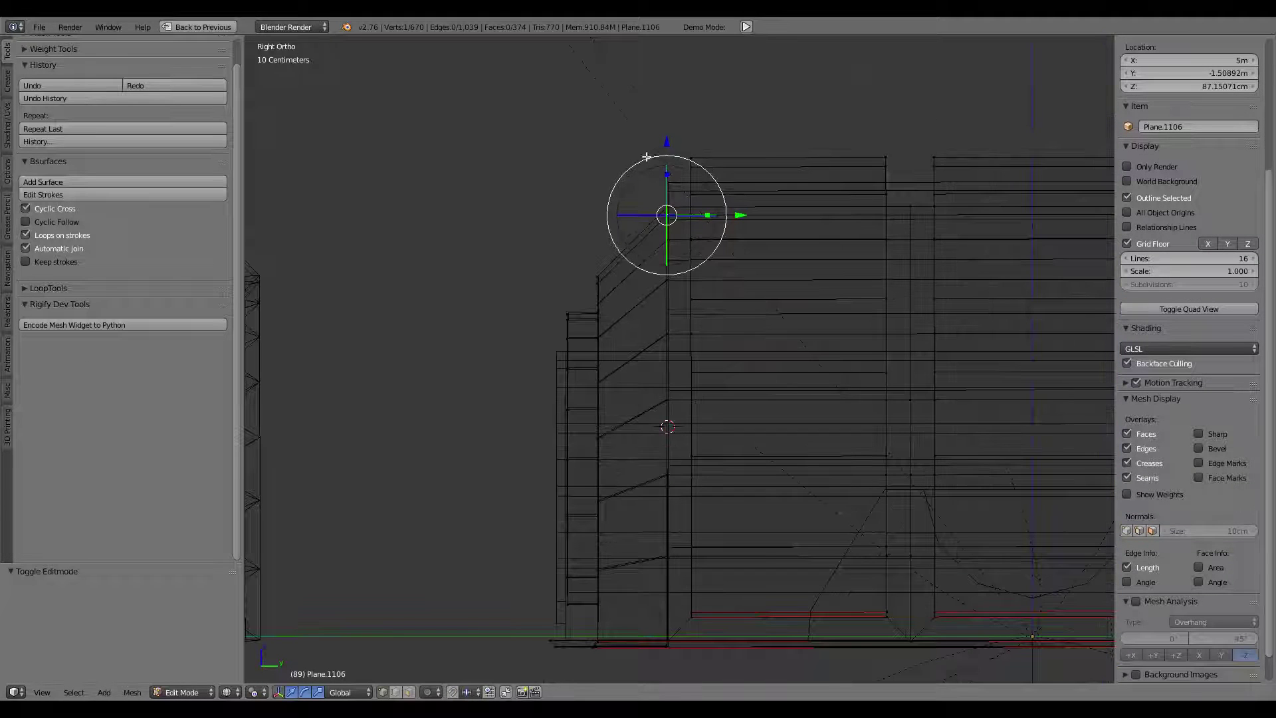
Box-select Plane.1106's vertical column of edge vertices.
key(b)
mouse_move(646, 152)
mouse_down()
mouse_move(687, 440)
mouse_move(686, 672)
mouse_up()
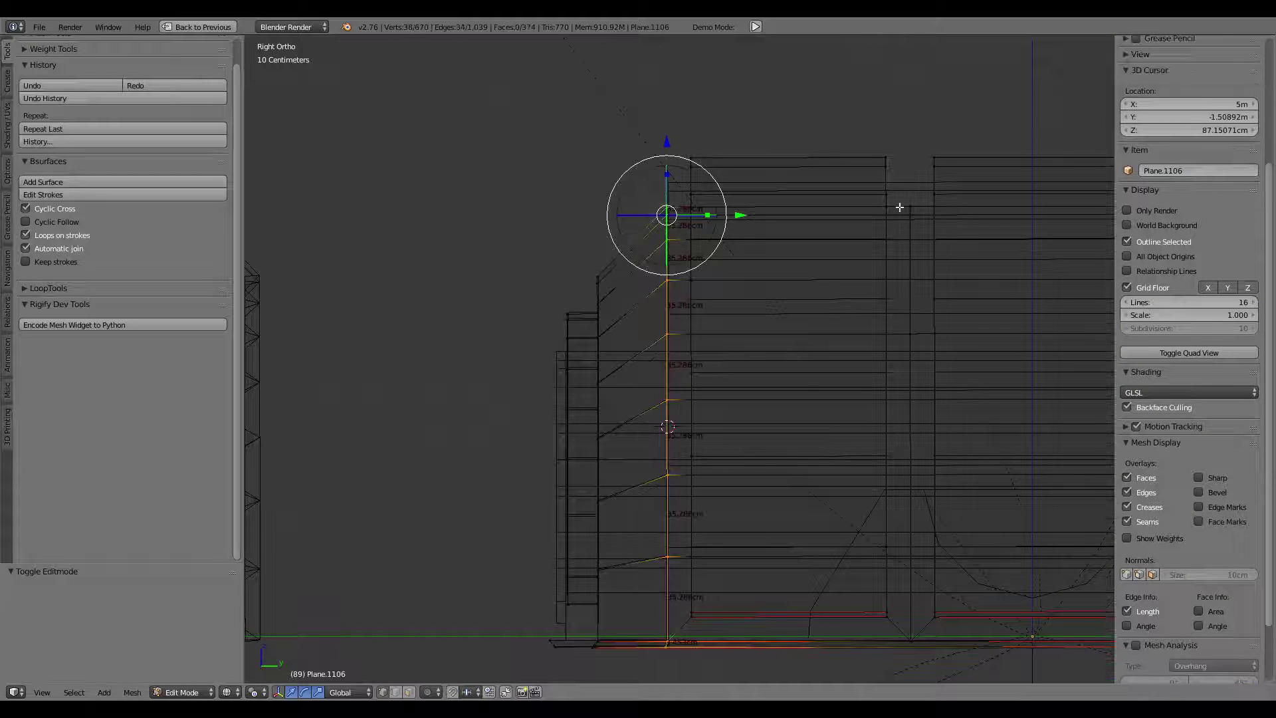
scroll(719, 358, down, 3)
scroll(715, 361, down, 3)
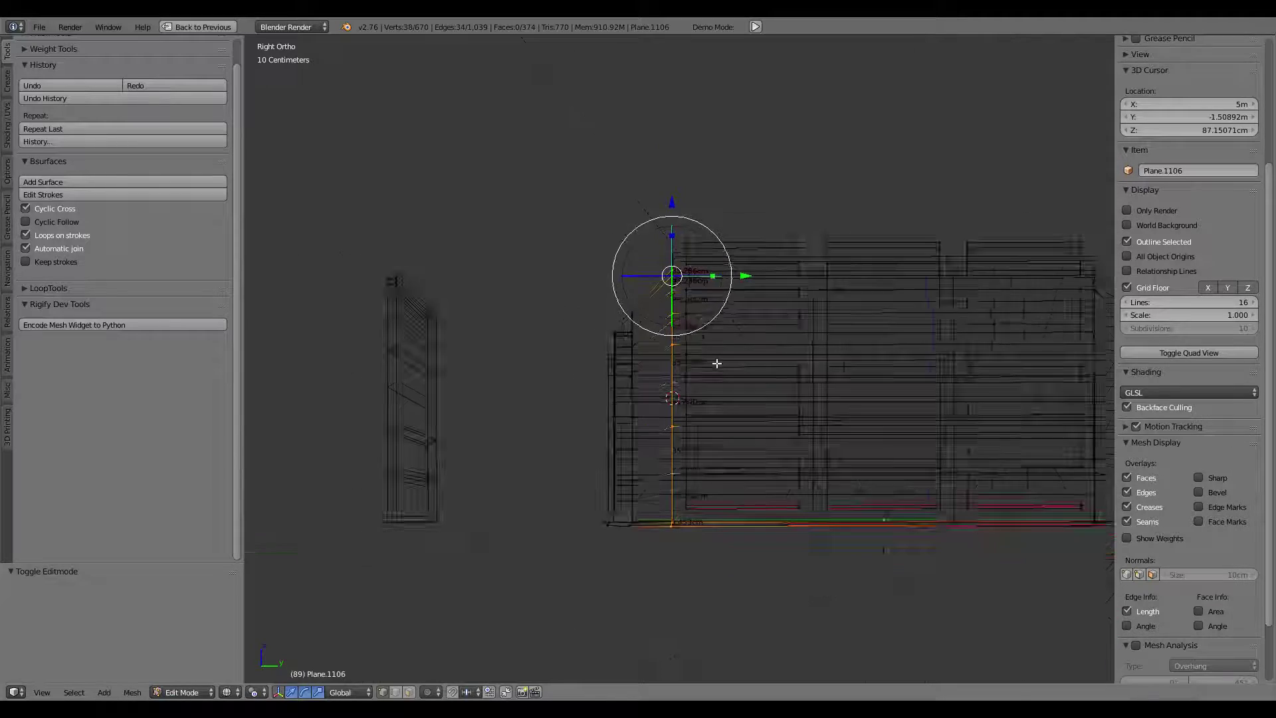
mouse_move(715, 361)
middle_down()
mouse_move(764, 302)
mouse_move(759, 360)
mouse_move(731, 372)
mouse_move(744, 462)
middle_up()
Select grate Plane.1103 and scale its vertices along Y in top view.
key(Tab)
right_click(717, 391)
scroll(717, 391, up, 4)
right_click(792, 432)
key(Tab)
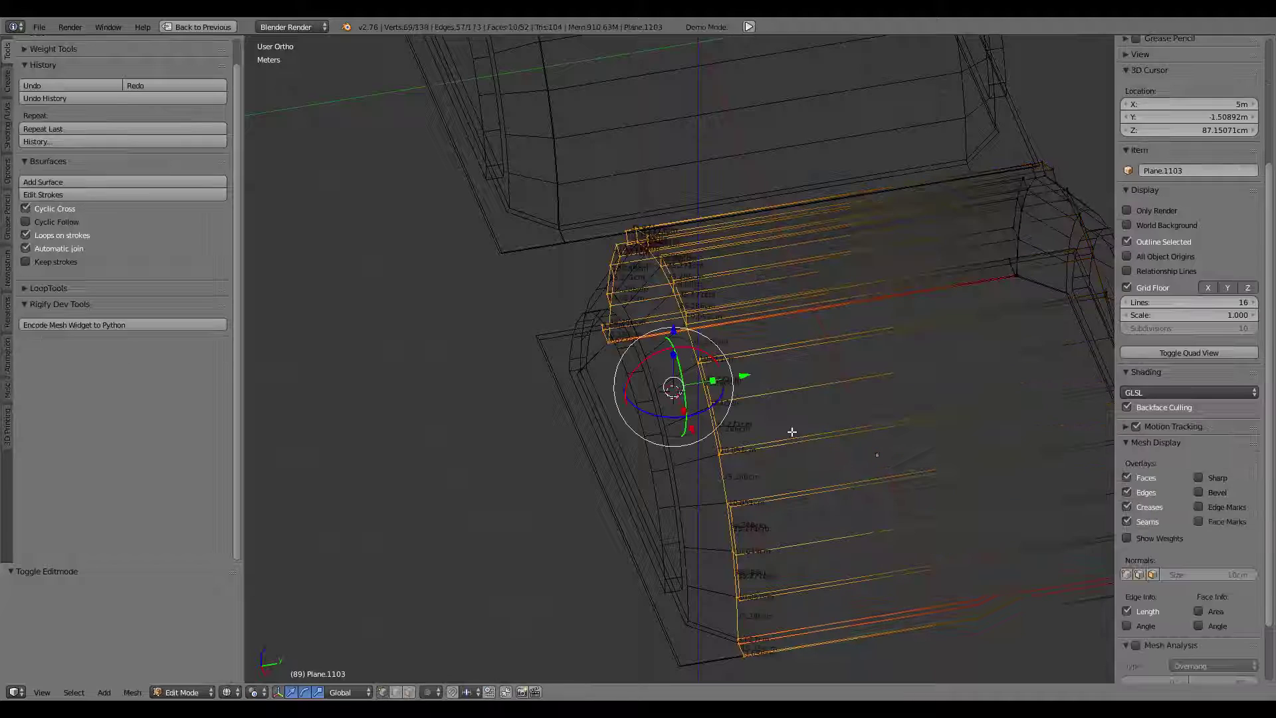
key(KP_7)
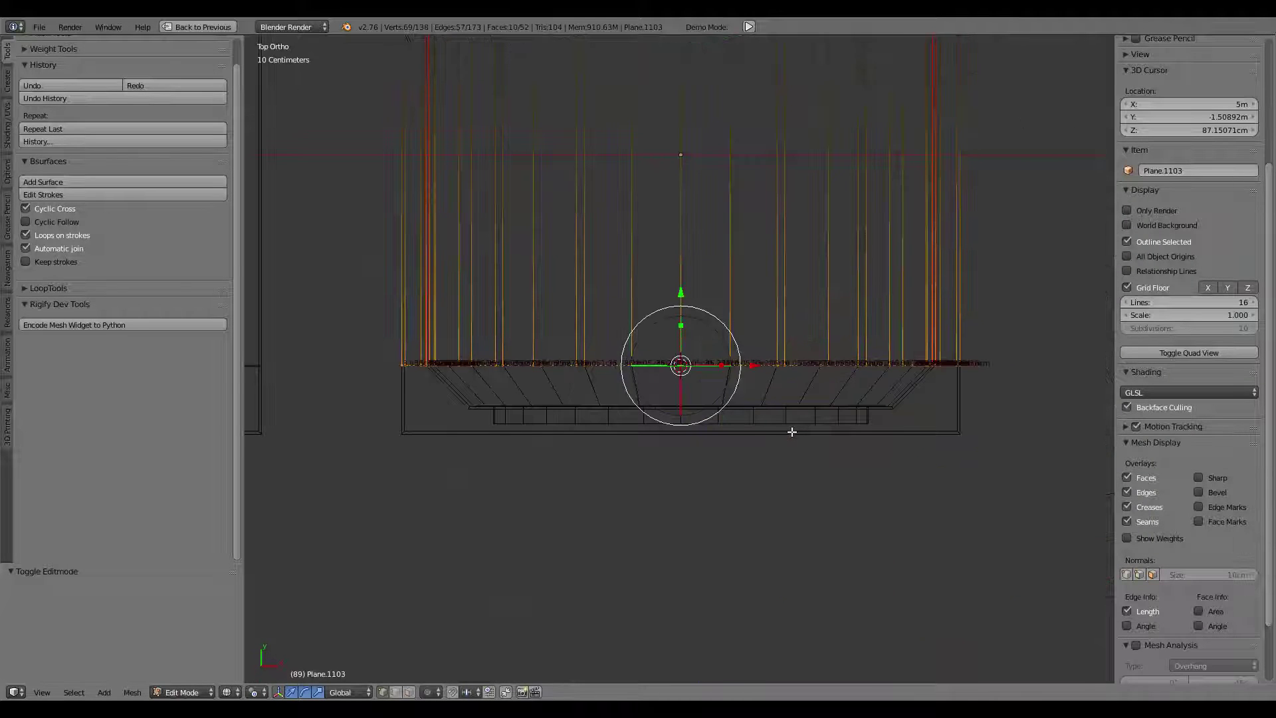
key(s)
key(y)
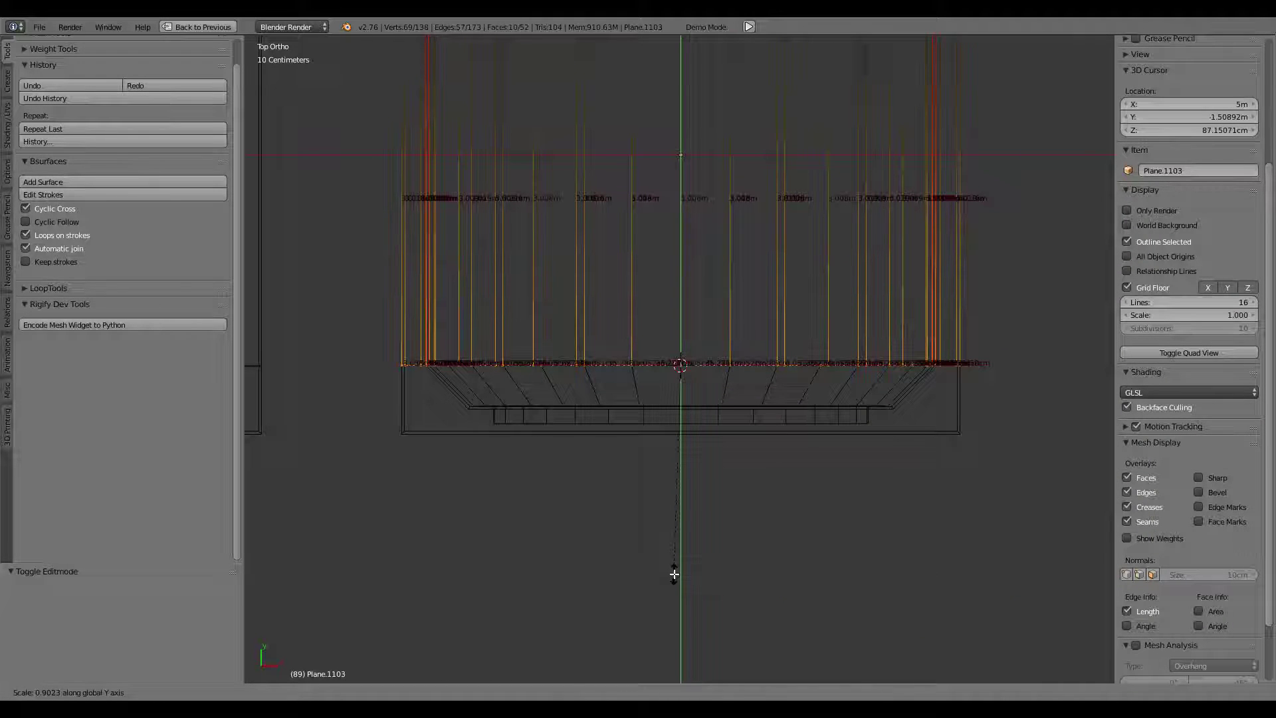
click(674, 573)
Hide the tool shelf and rotate the grate 180° in Object Mode.
scroll(698, 419, down, 2)
scroll(721, 370, down, 2)
key(Tab)
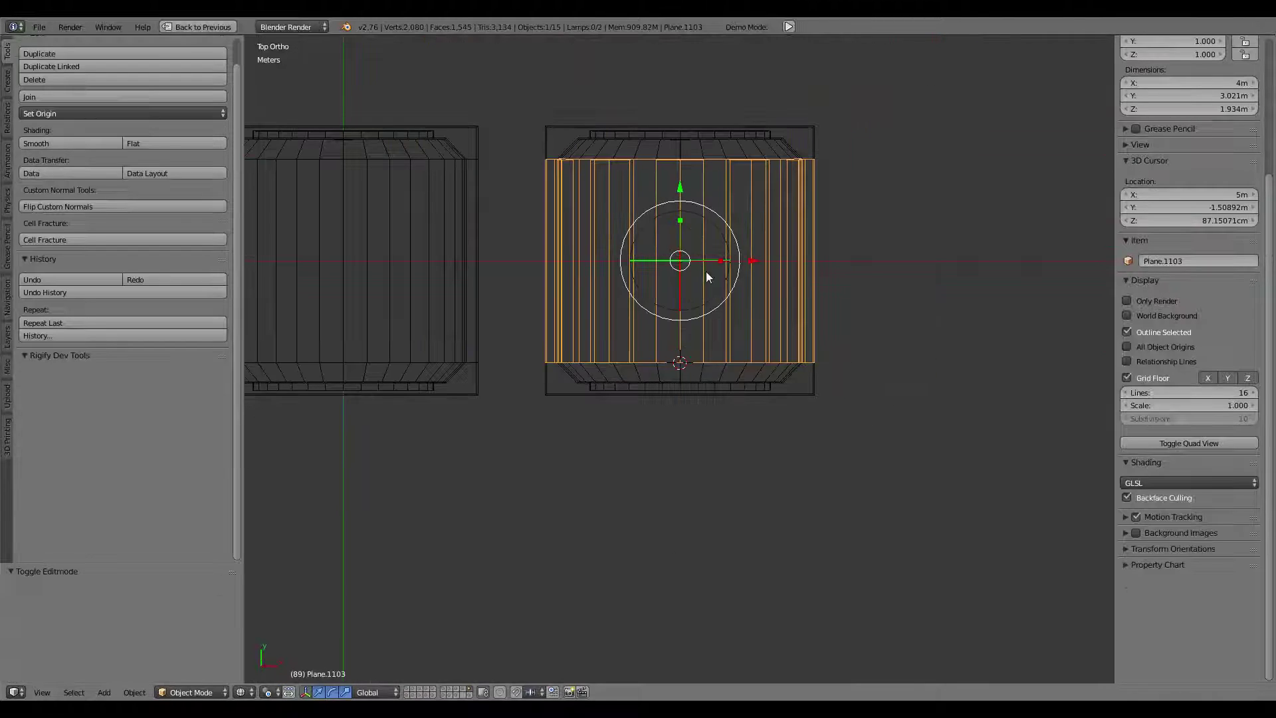
key(t)
key(t)
scroll(750, 248, down, 1)
text(r)
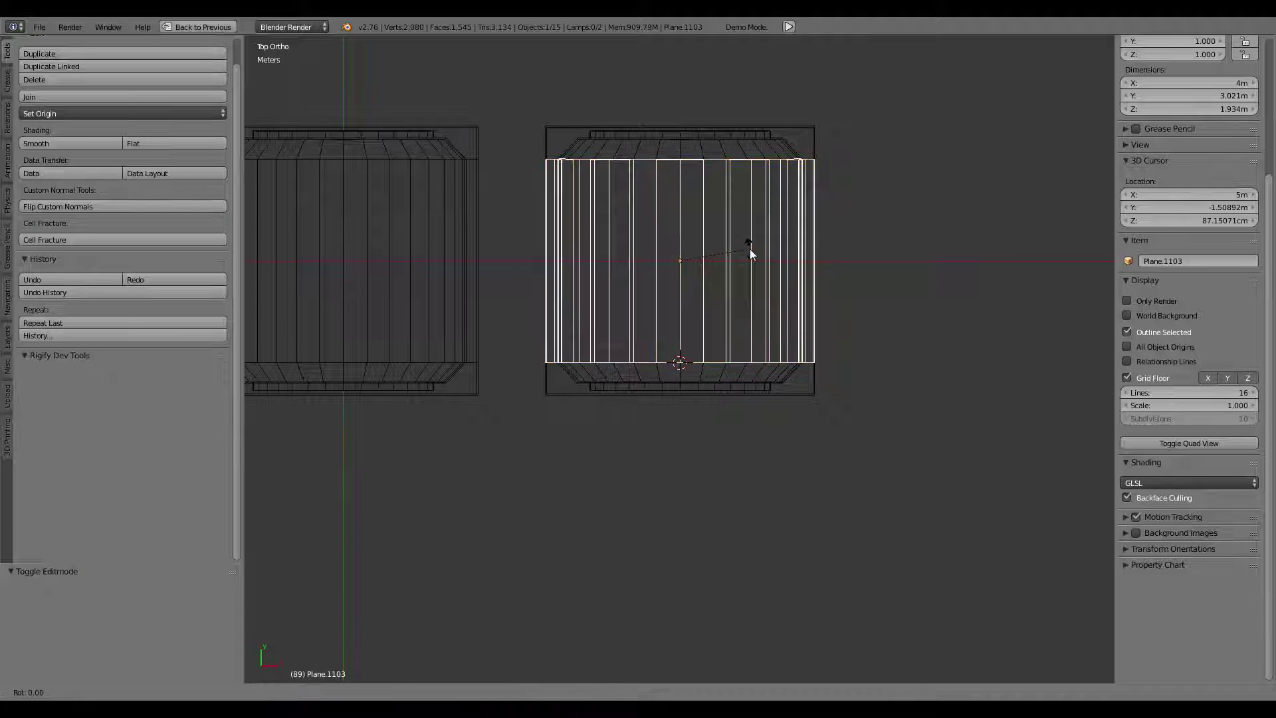
text(180)
key(Return)
Flatten the grate's bottom vertex row to Y scale 0 around the 3D Cursor pivot.
key(Tab)
right_click(814, 362)
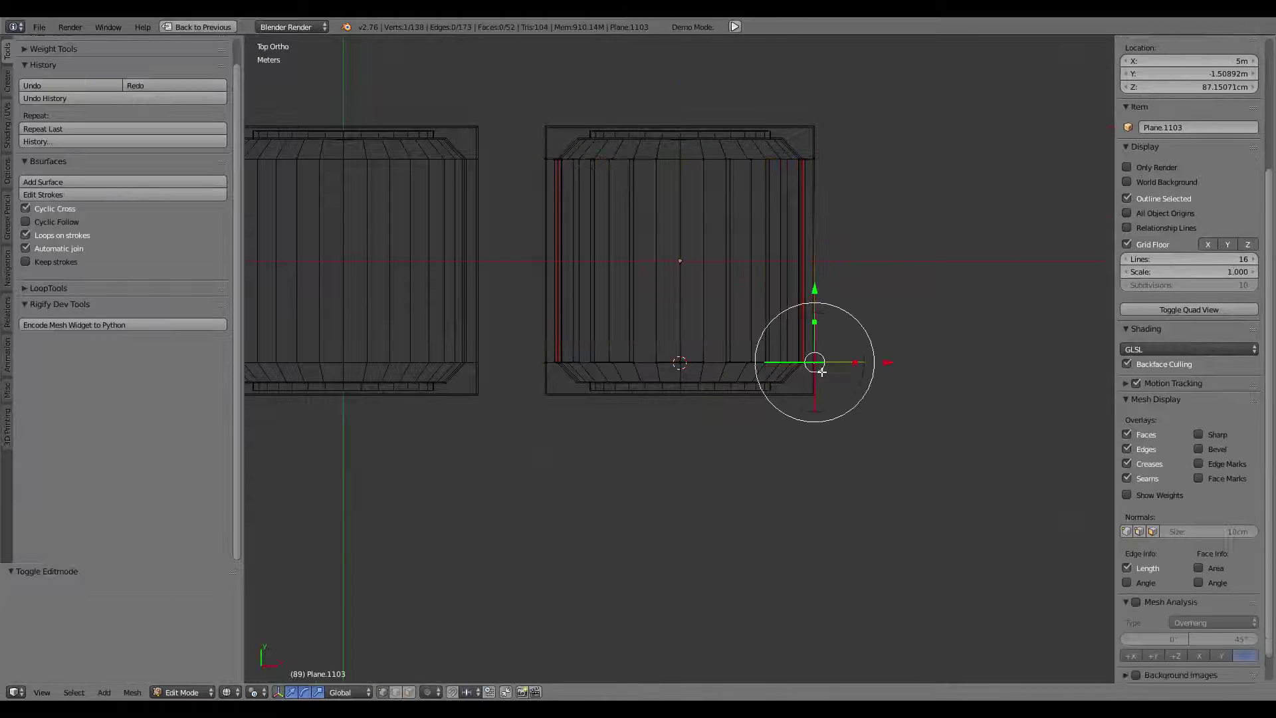
key(b)
key(ctrl+space)
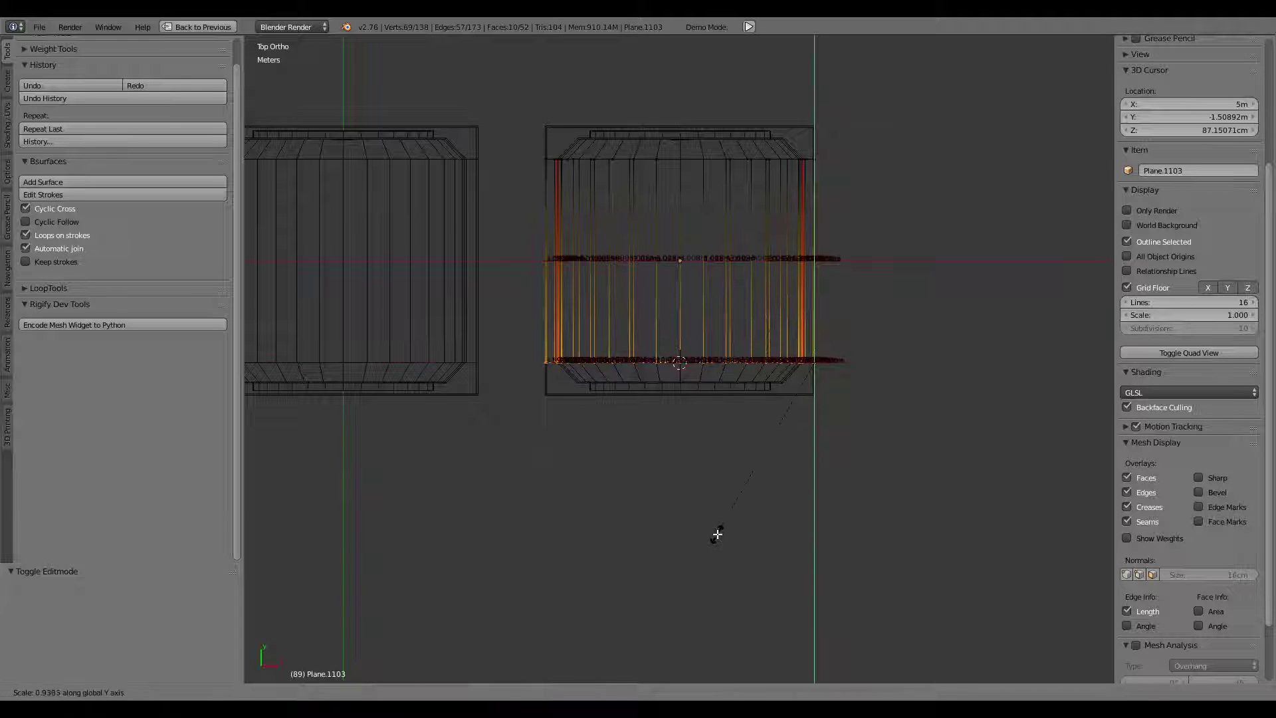
key(ctrl+space)
click(253, 692)
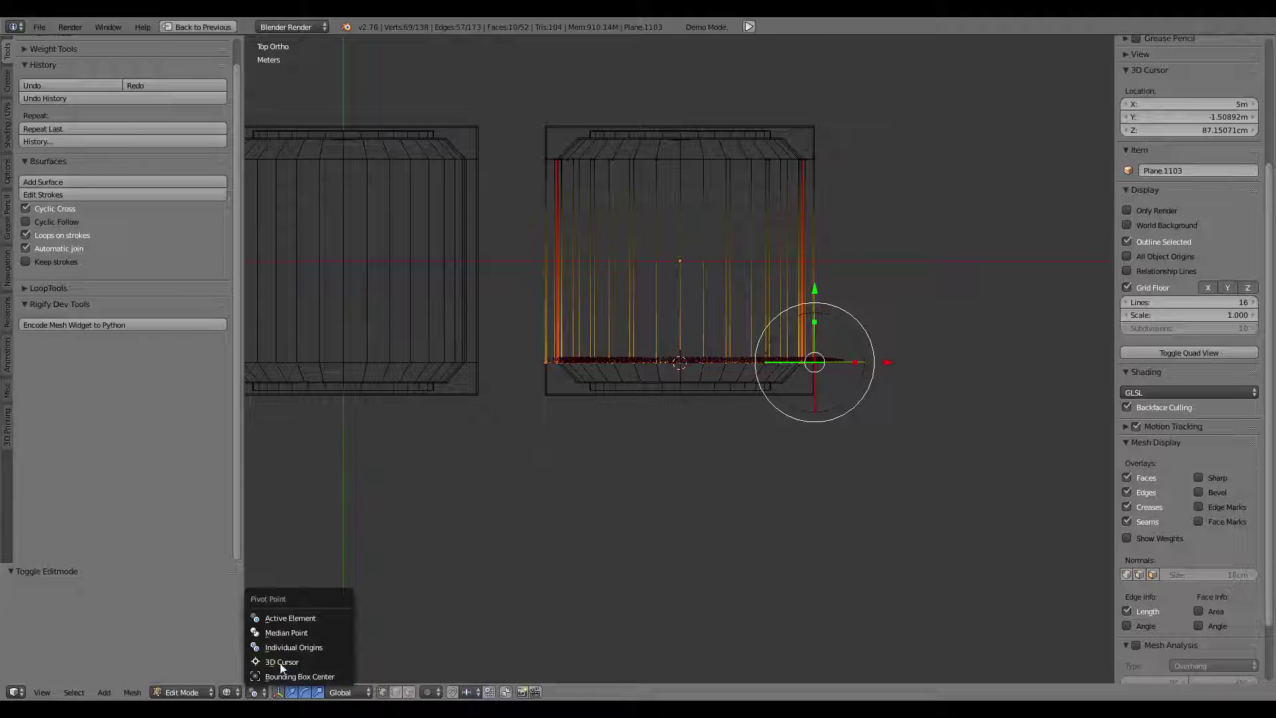
click(303, 667)
text(sy0)
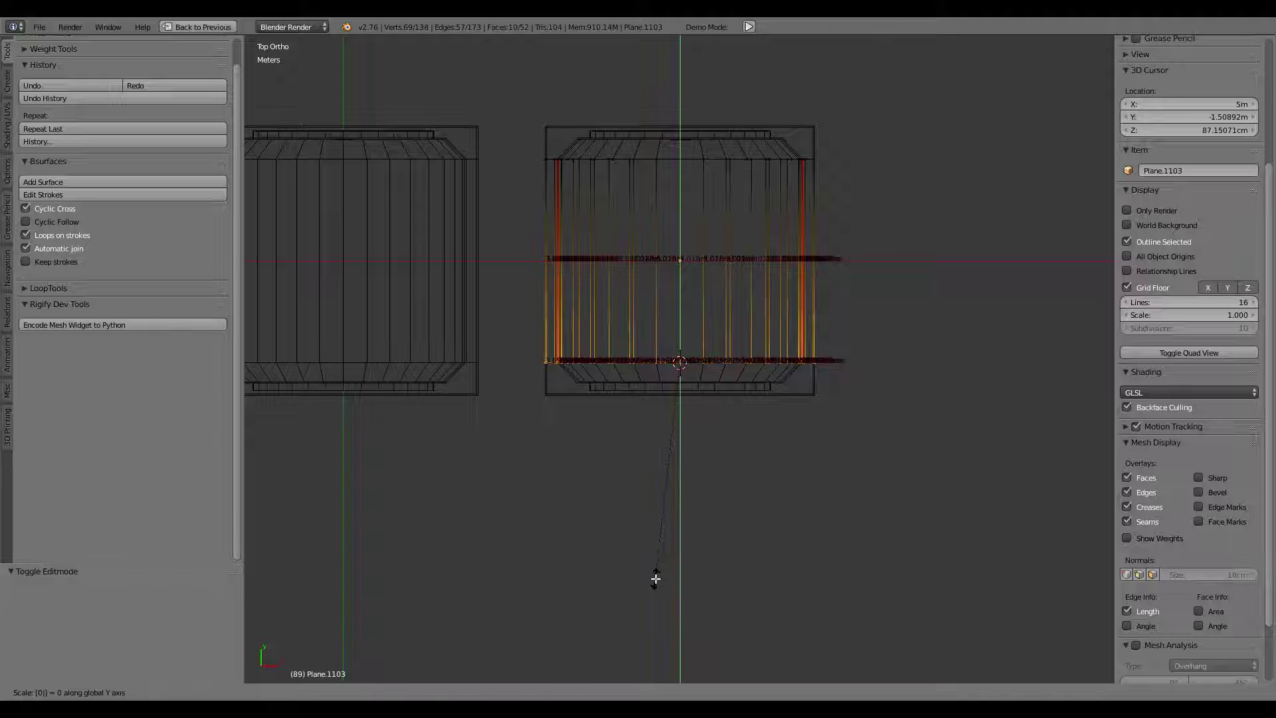
key(Return)
key(Tab)
Compare via undo/redo, change the pivot point, and cancel an accidental 80° rotation.
key(ctrl+z)
key(ctrl+z)
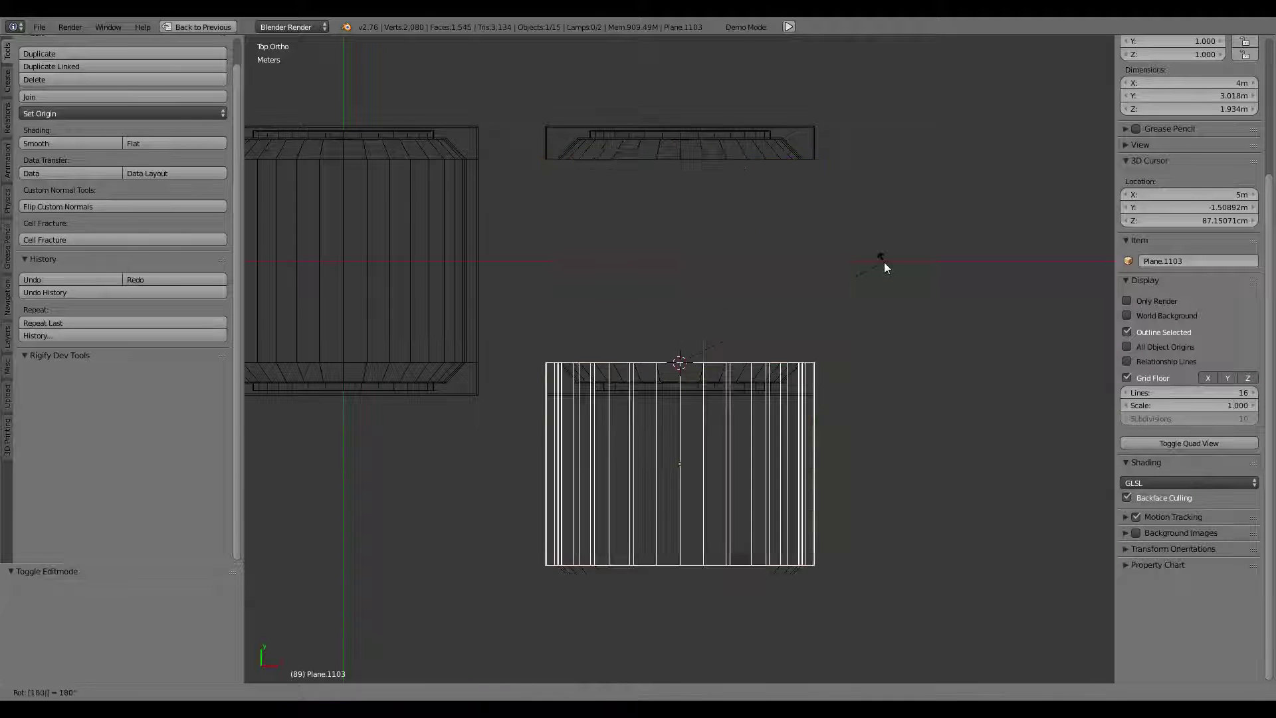
key(ctrl+shift+z)
key(ctrl+shift+z)
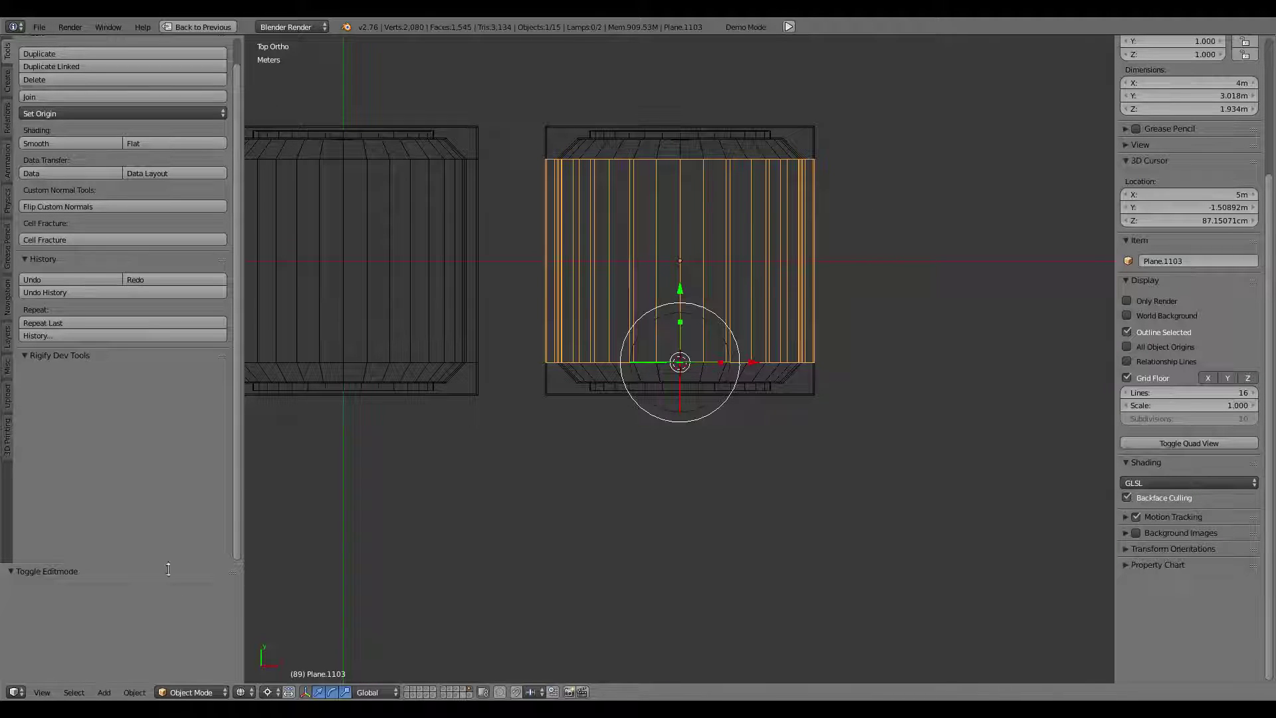
click(279, 692)
click(306, 553)
text(r)
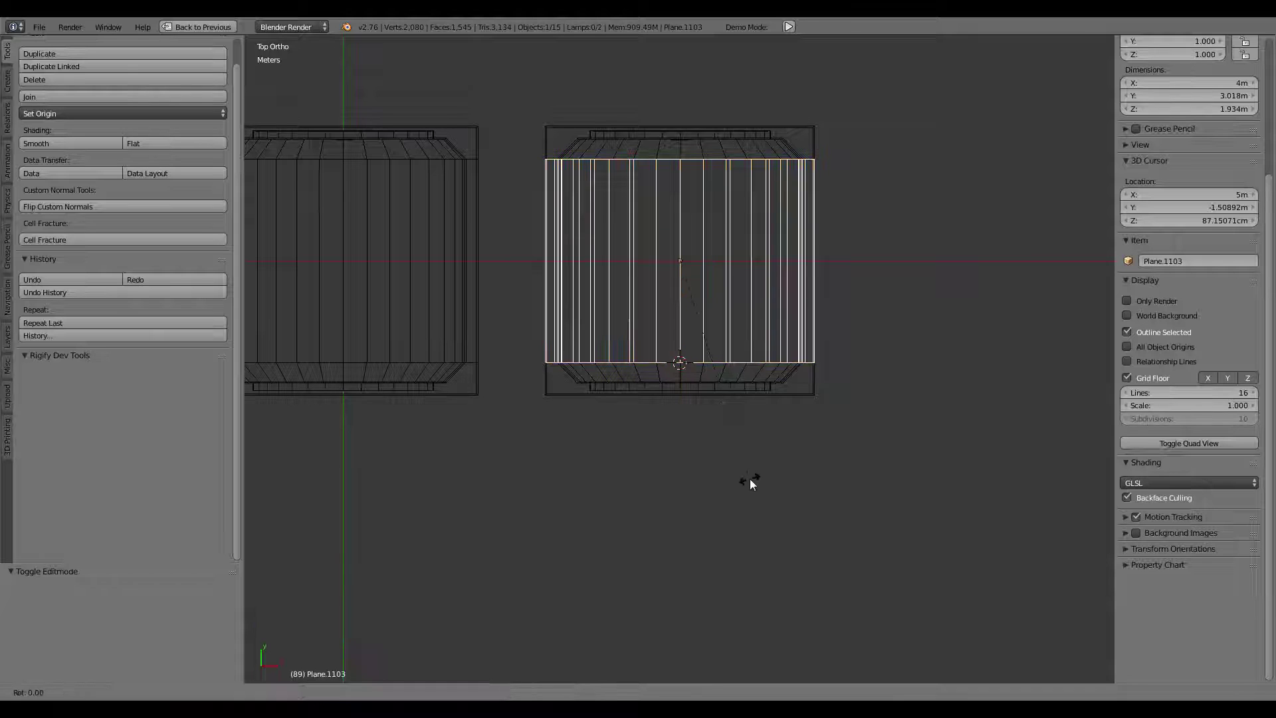
text(80)
key(Return)
Box-select the grate's top vertex row and flatten it with a Y-axis scale.
key(Tab)
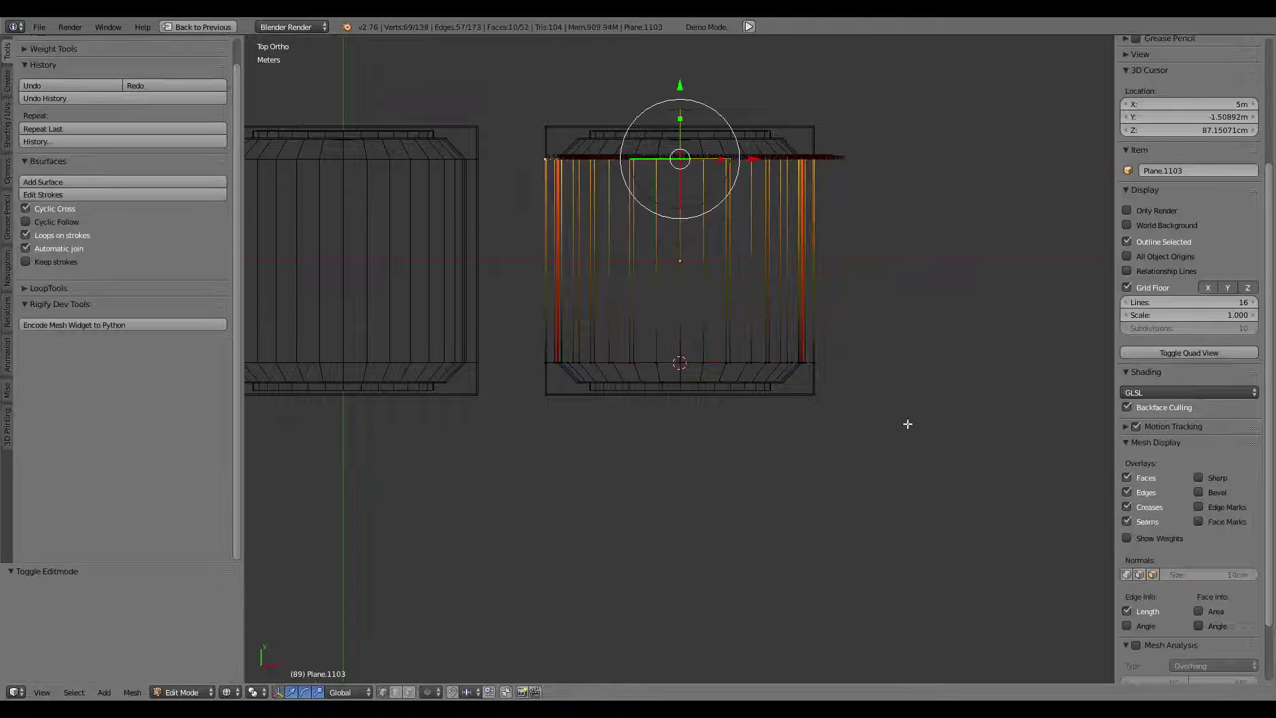
right_click(843, 377)
key(b)
drag(883, 406, 494, 351)
key(s)
key(y)
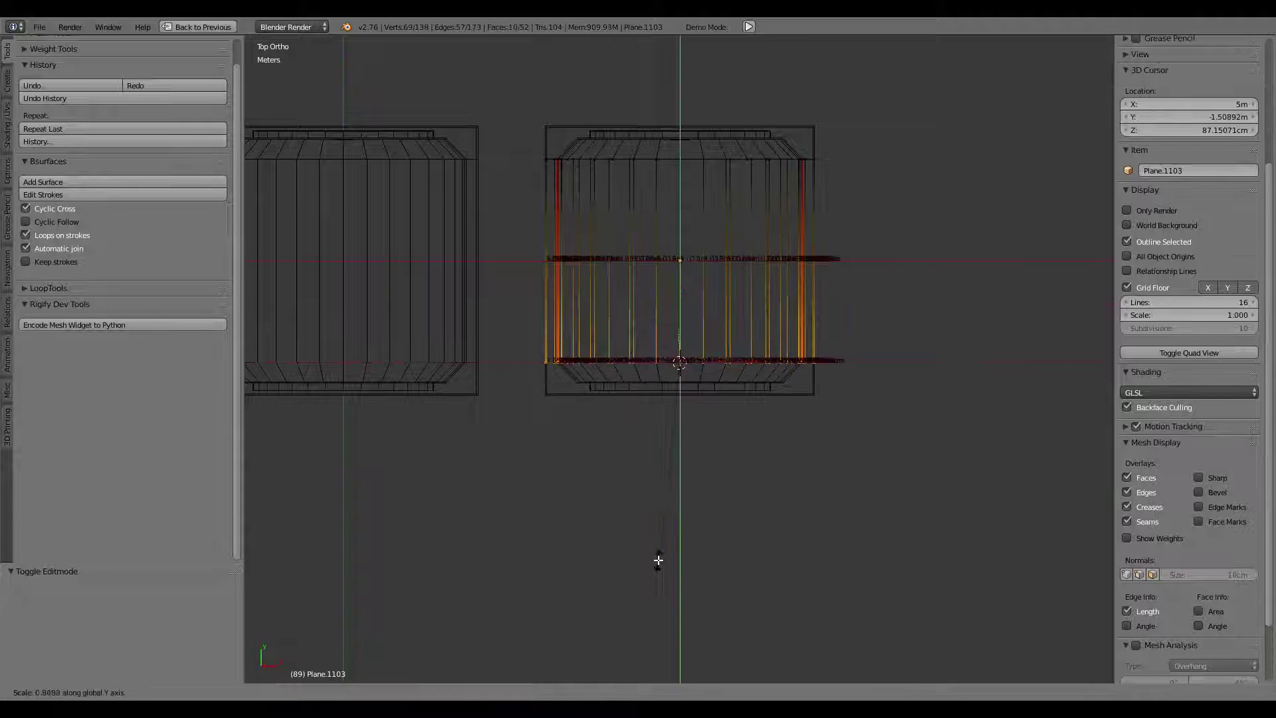
key(Return)
key(Tab)
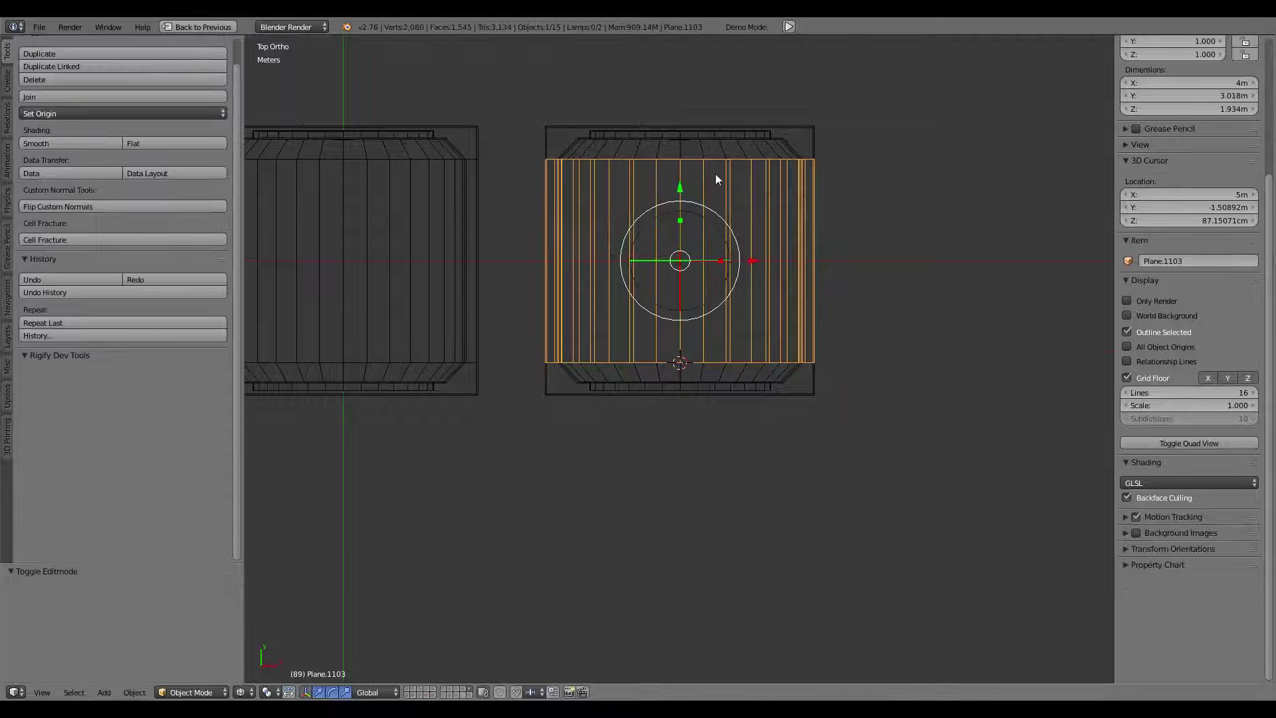
right_click(716, 159)
key(KP_Decimal)
Inspect the rim and frame pieces, ending with the left frame's bottom trim selected.
key(Tab)
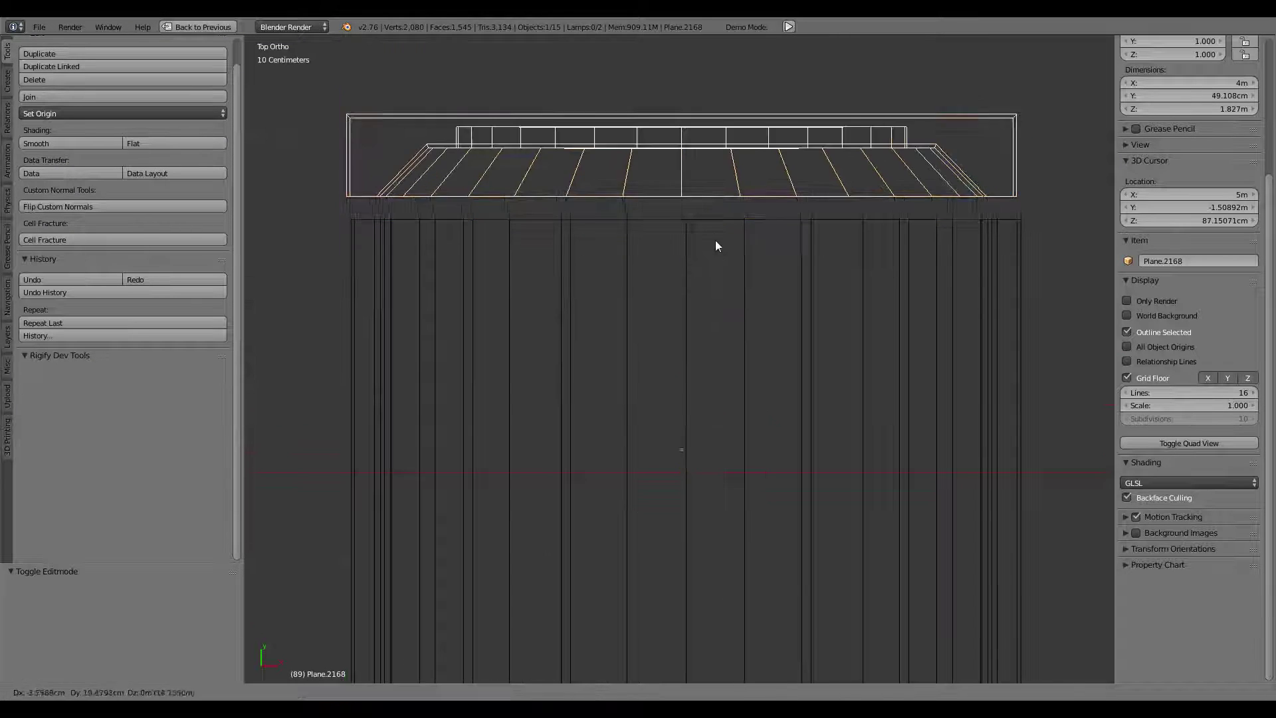
key(Tab)
scroll(473, 341, down, 1)
shift+middle_drag(473, 340, 654, 290)
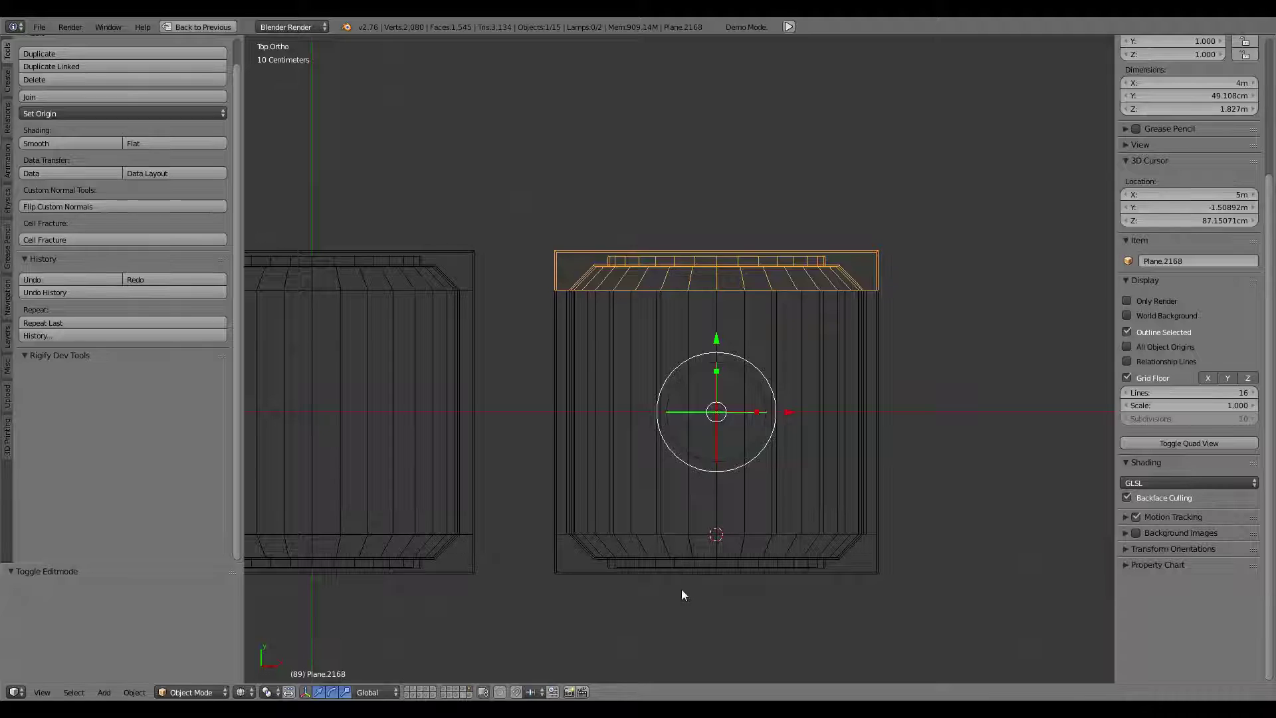
right_click(684, 556)
key(Tab)
right_click(885, 535)
key(Tab)
scroll(462, 414, down, 2)
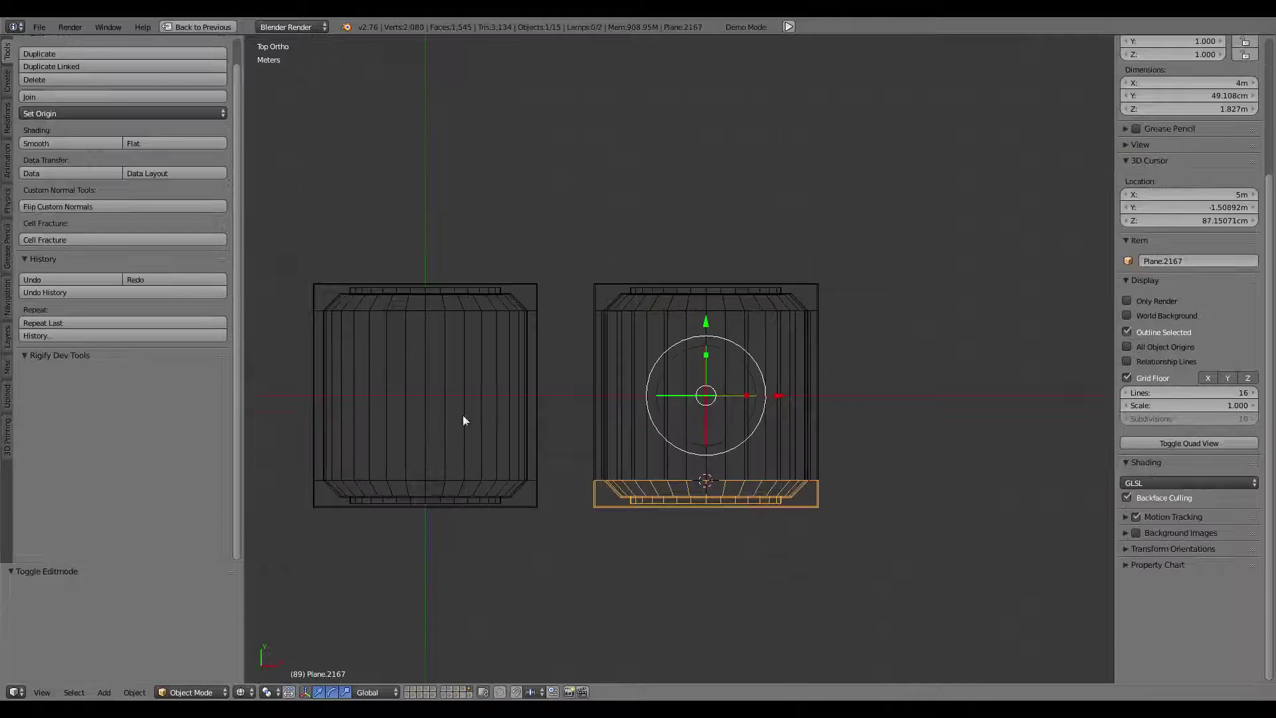
right_click(462, 415)
key(KP_Decimal)
right_click(724, 601)
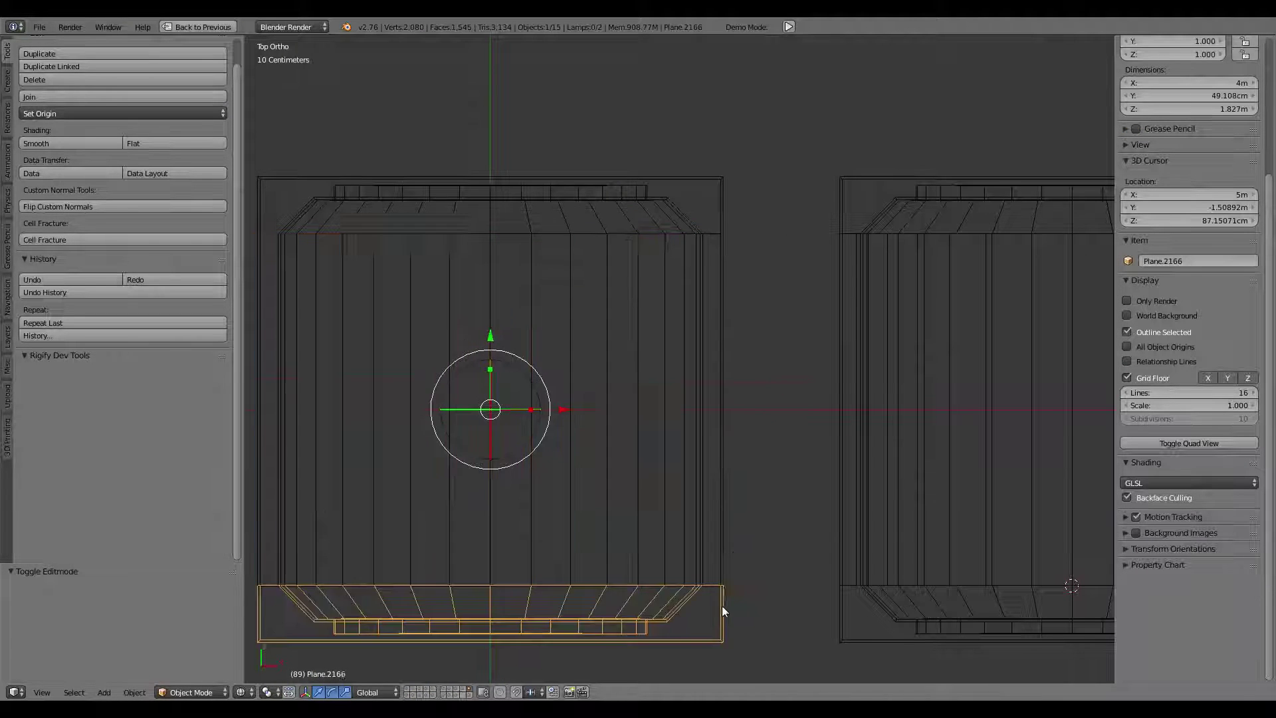
scroll(722, 605, up, 2)
Snap the 3D cursor to the bottom trim's lower vertex row.
key(Tab)
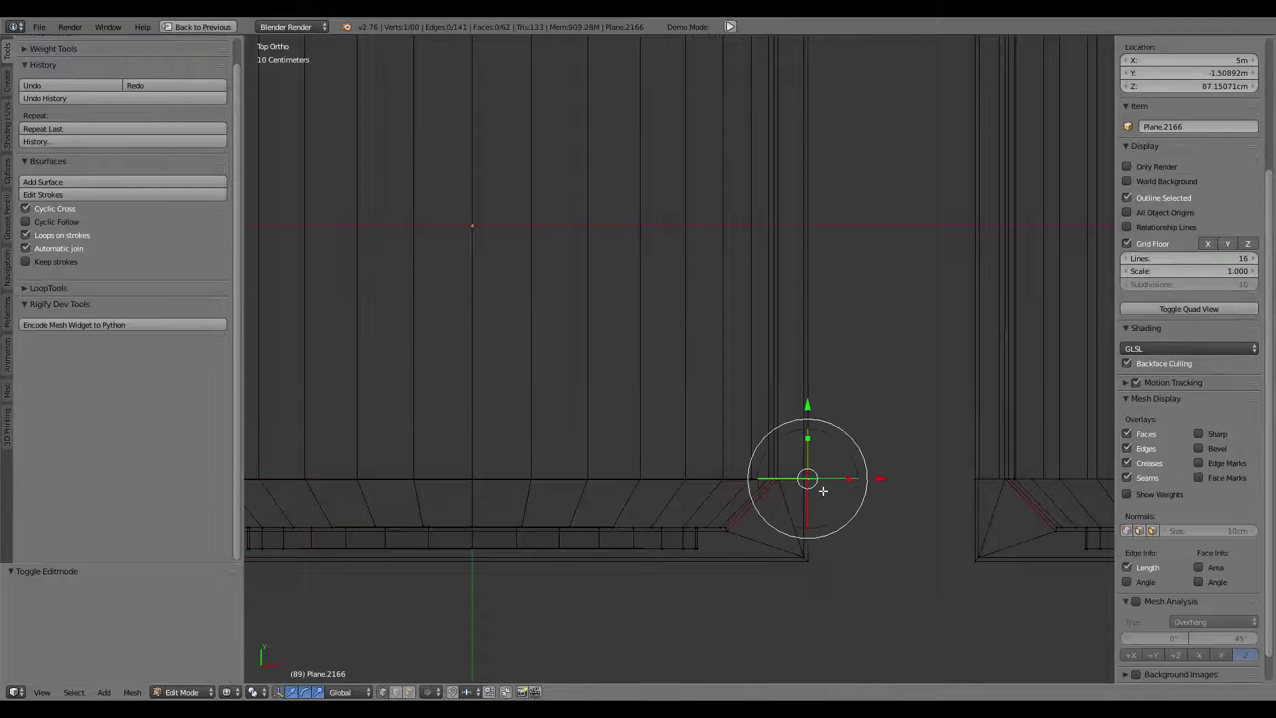
scroll(824, 491, down, 3)
ctrl+scroll(831, 489, up, 1)
drag(391, 371, 820, 452)
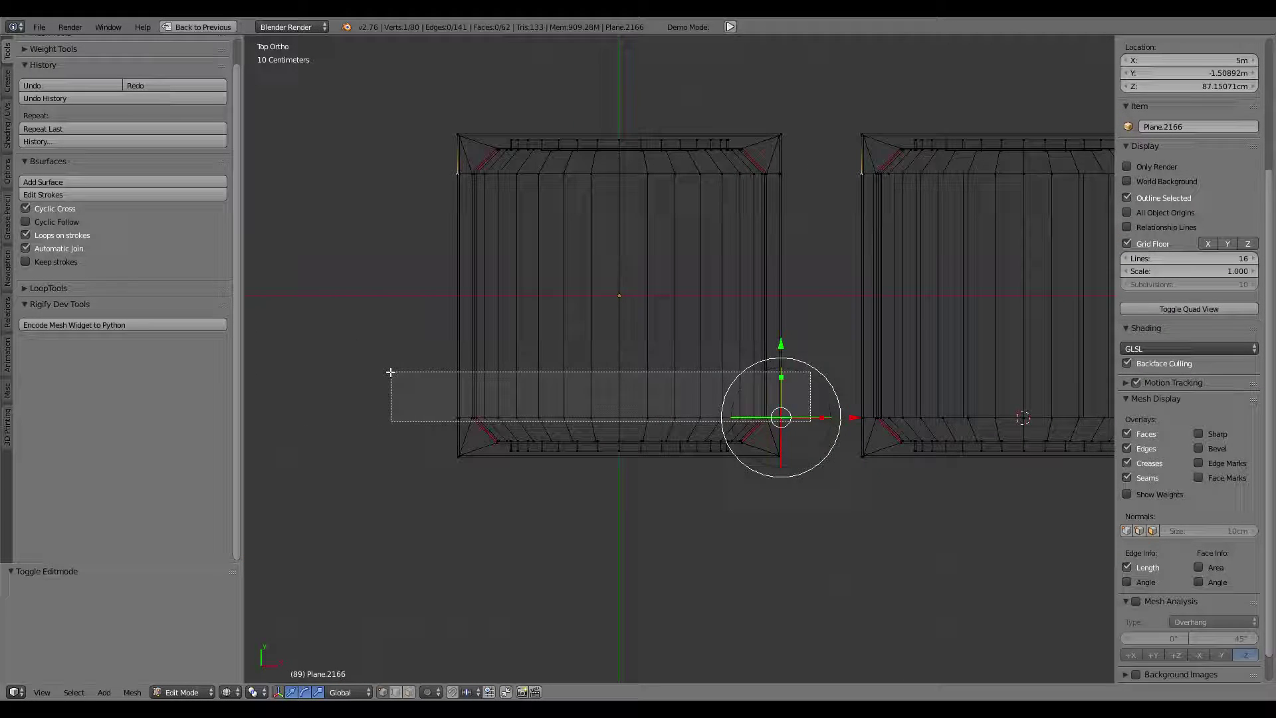
key(shift+s)
click(664, 366)
key(Tab)
Box-select the left grate panel's bottom vertex row and scale it along Y.
right_click(659, 333)
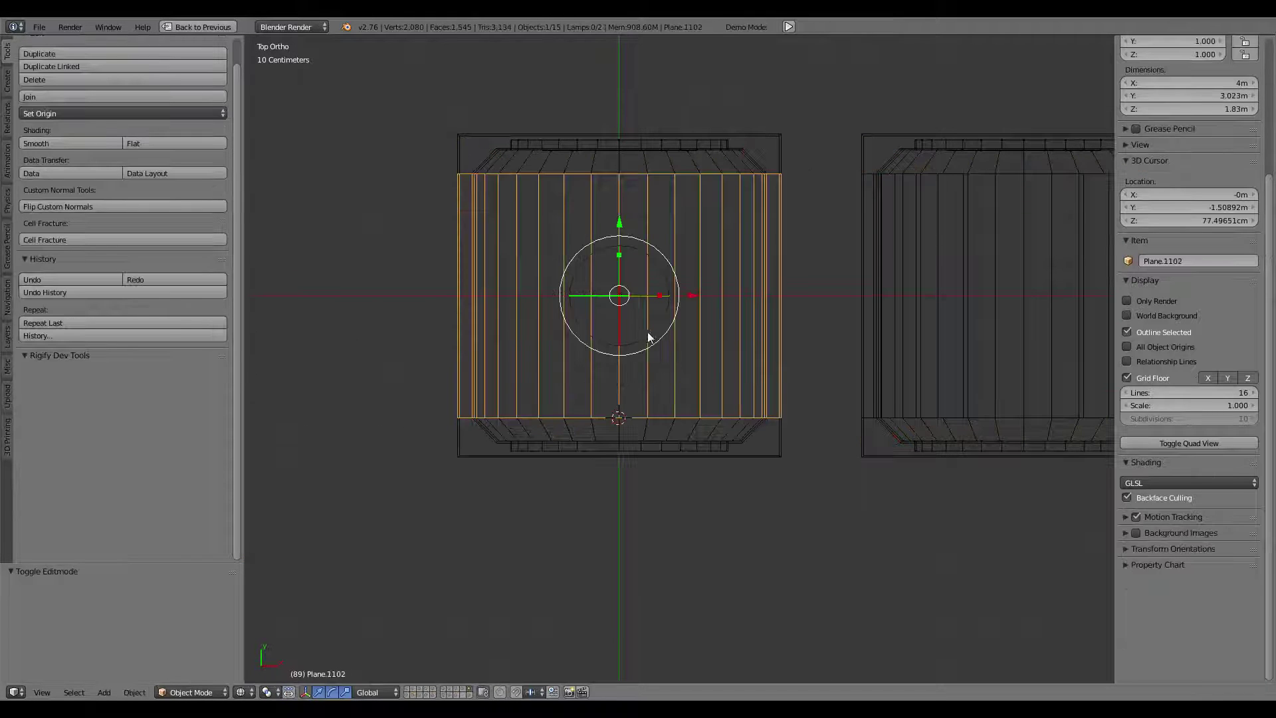
key(Tab)
key(b)
drag(812, 433, 459, 407)
key(s)
key(y)
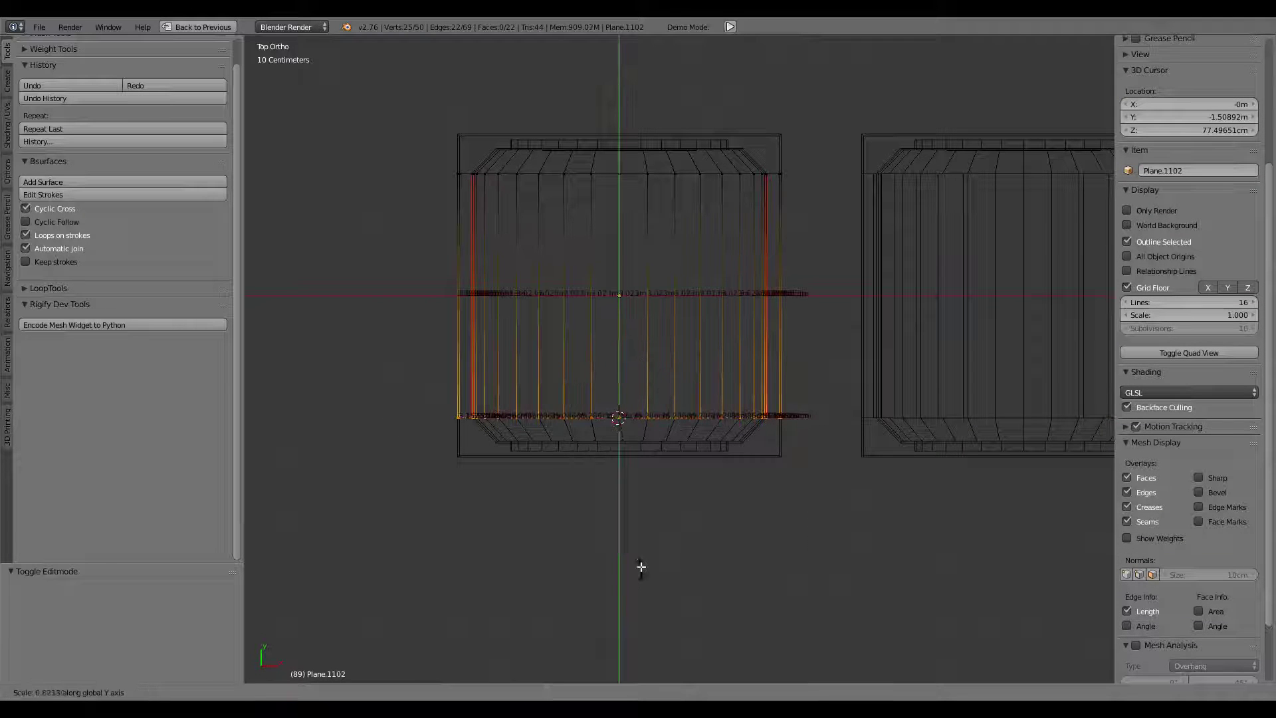
text(0)
key(Return)
key(Tab)
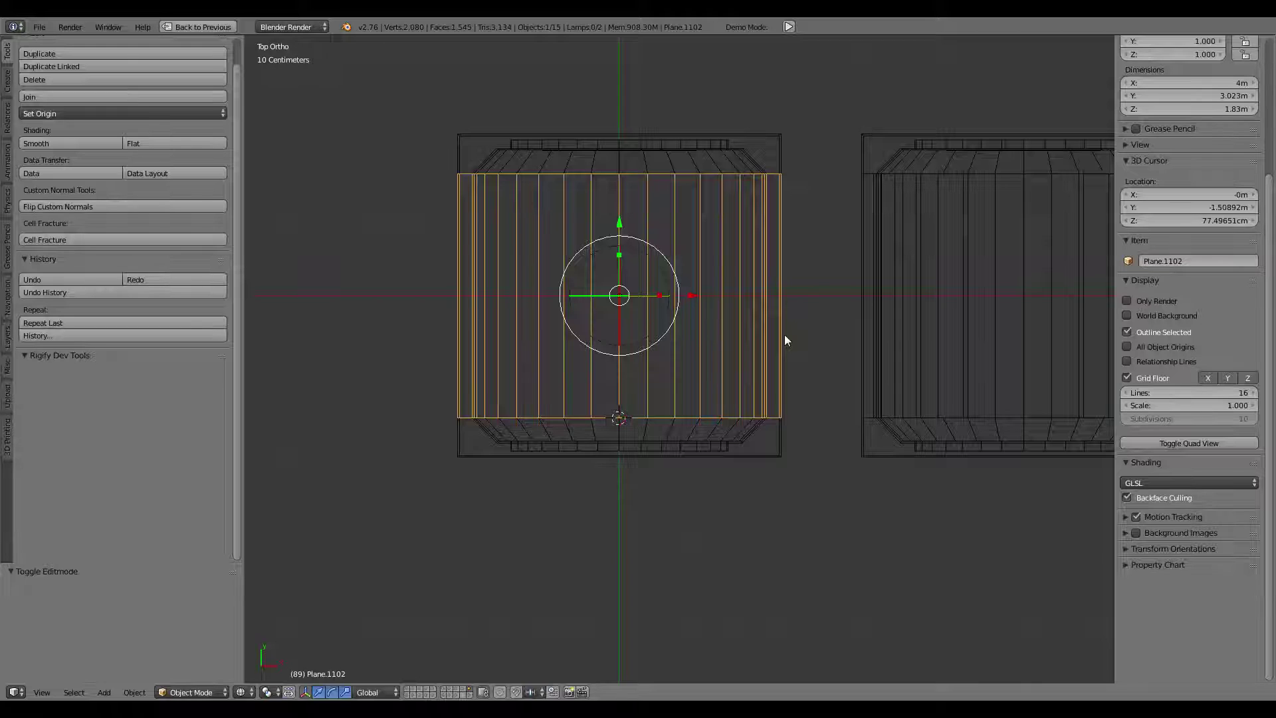
With the pivot on the 3D Cursor, flatten the grate's bottom row onto the trim edge.
key(Tab)
key(ctrl+i)
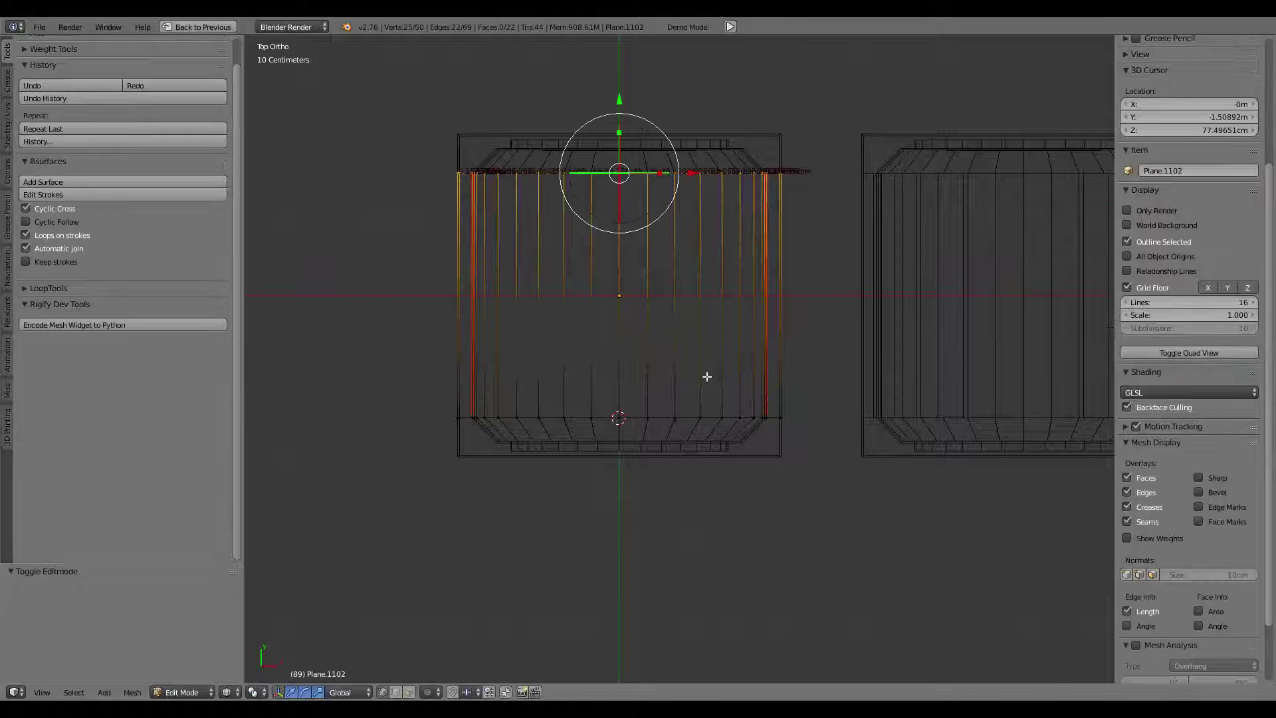
key(g)
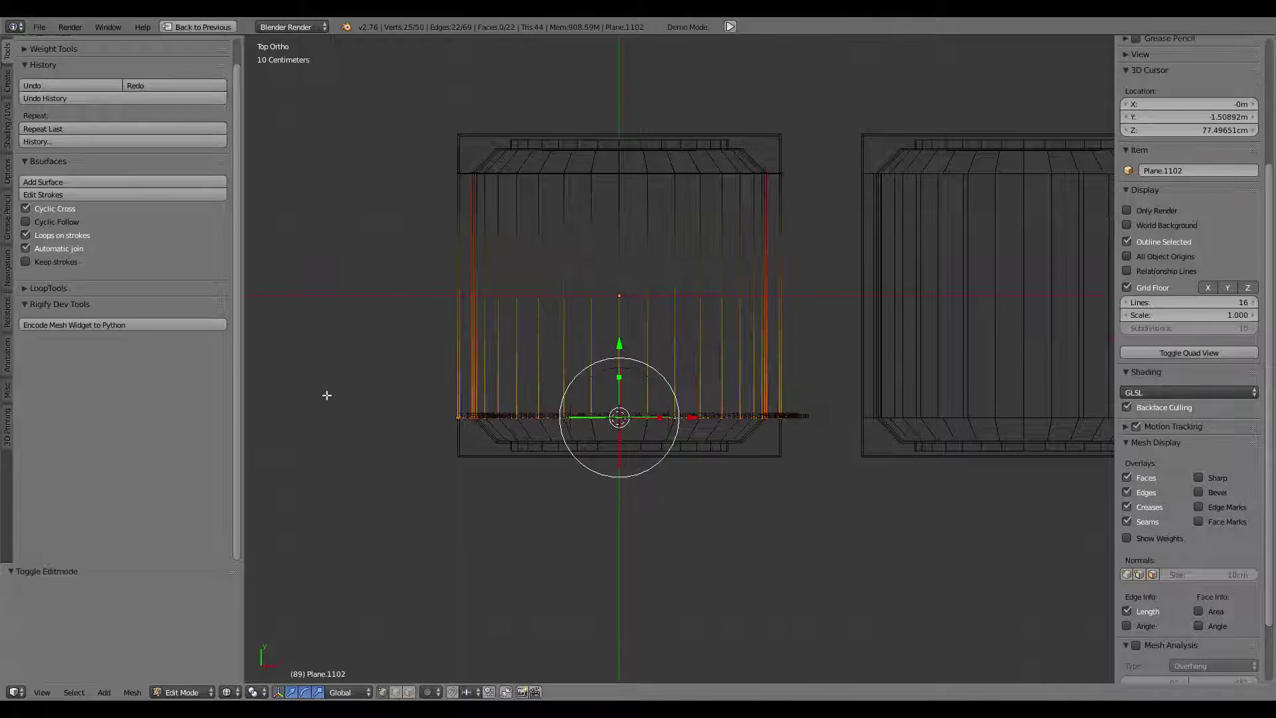
click(325, 394)
scroll(601, 490, up, 2)
click(251, 692)
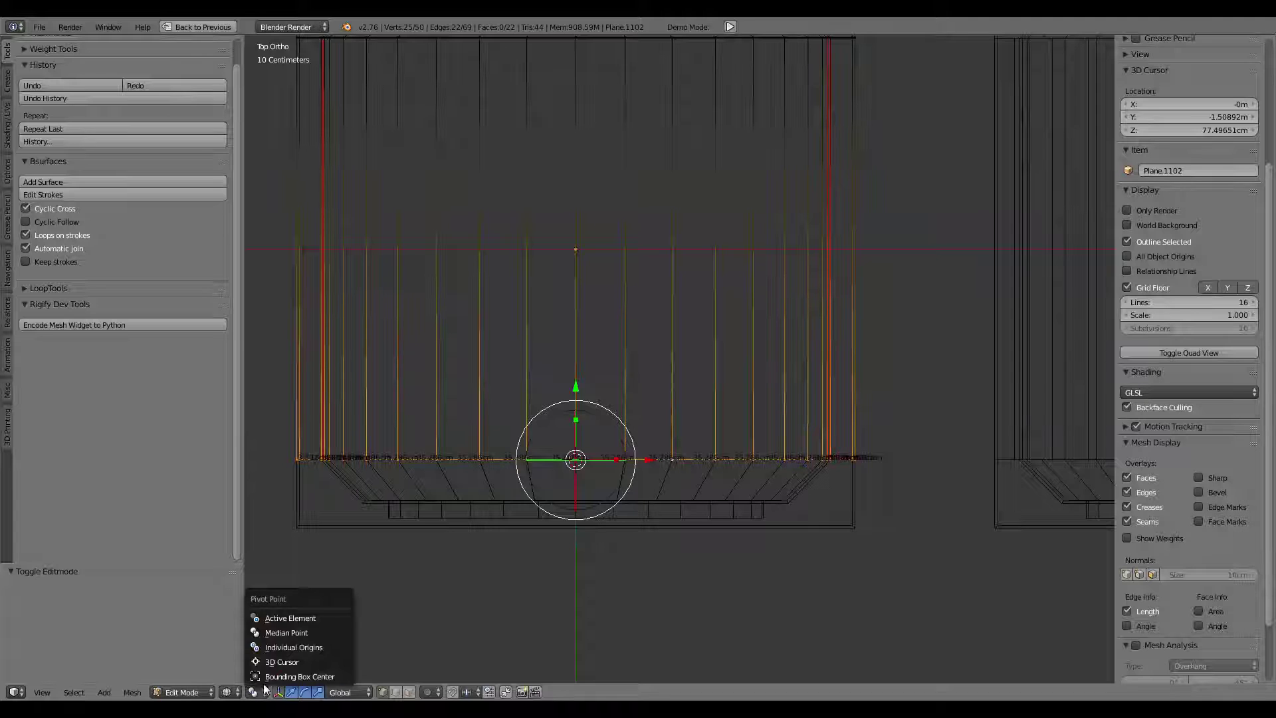
click(284, 640)
key(s)
key(y)
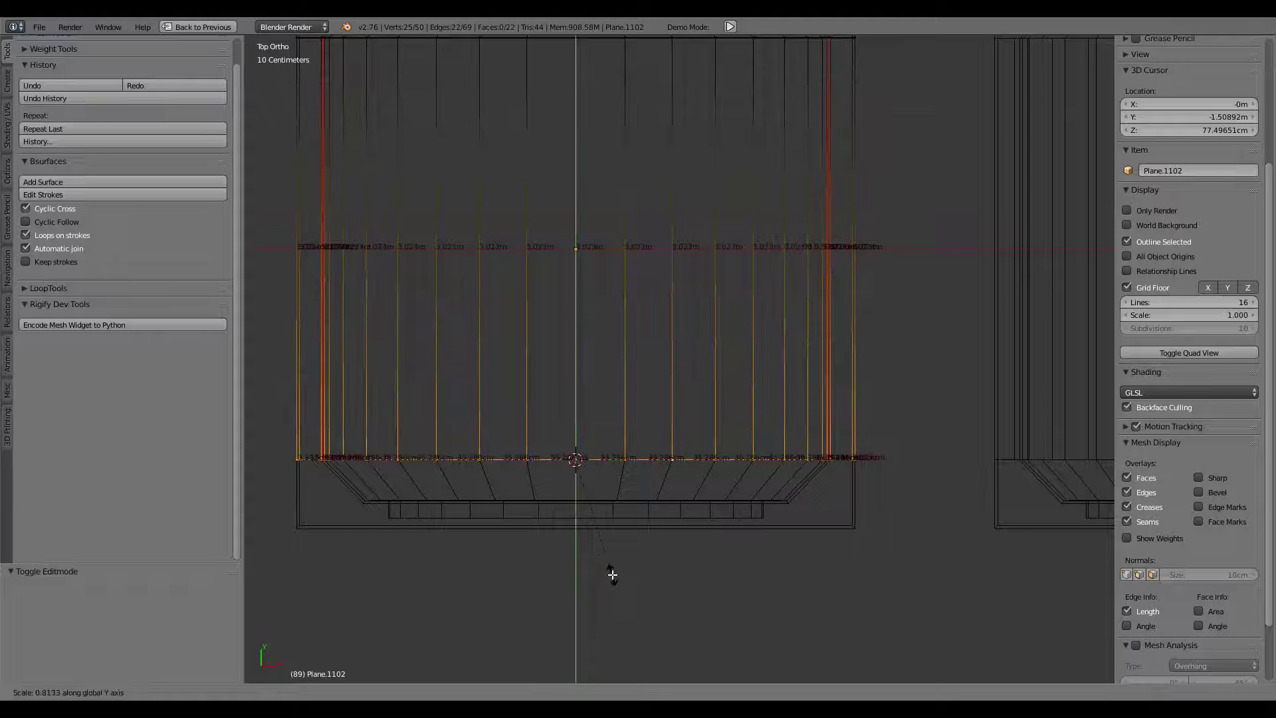
text(0)
key(Return)
scroll(612, 574, down, 4)
key(Tab)
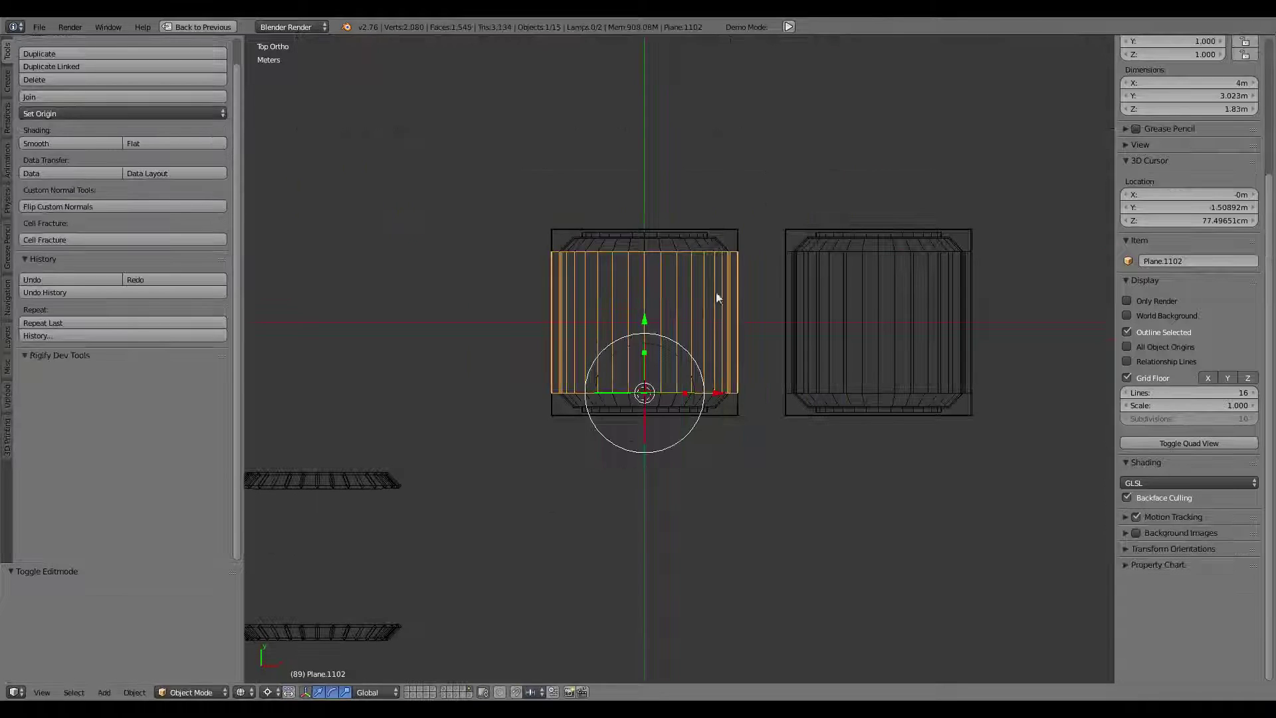
Switch to perspective, orbit around the arch pieces, and select upper grate Plane.1103.
key(r)
key(Escape)
key(KP_5)
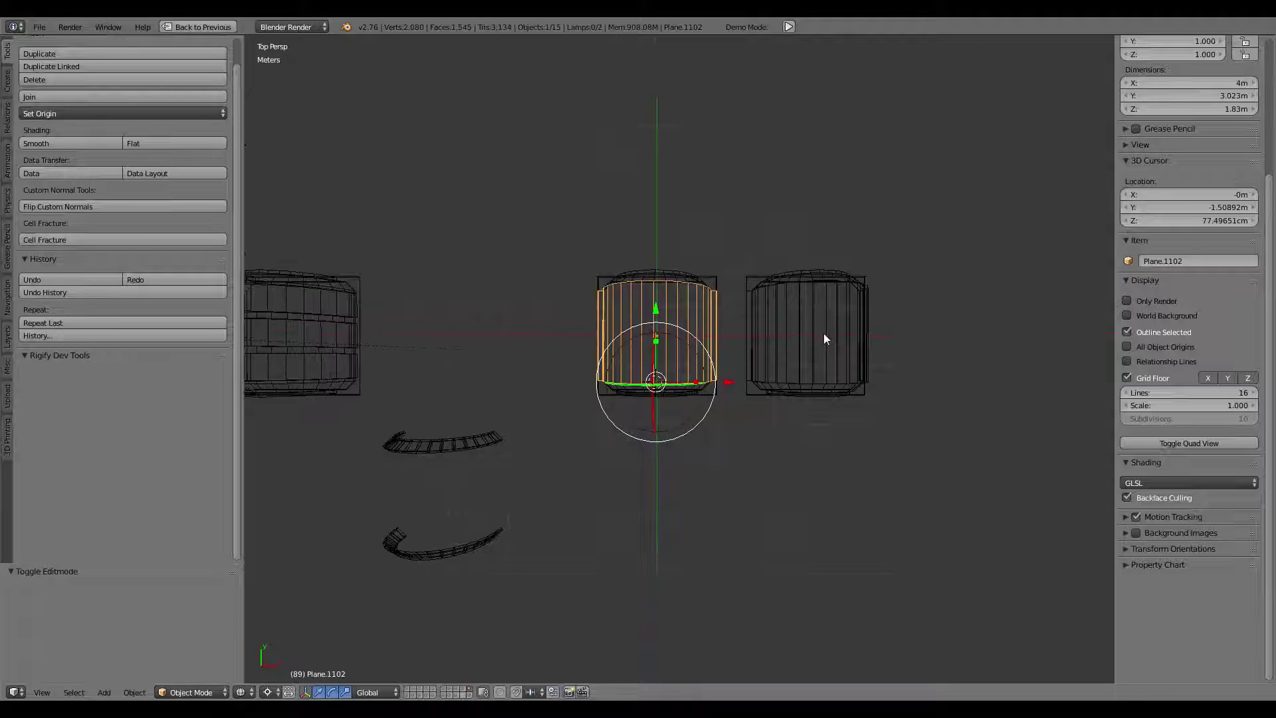
middle_drag(784, 324, 656, 356)
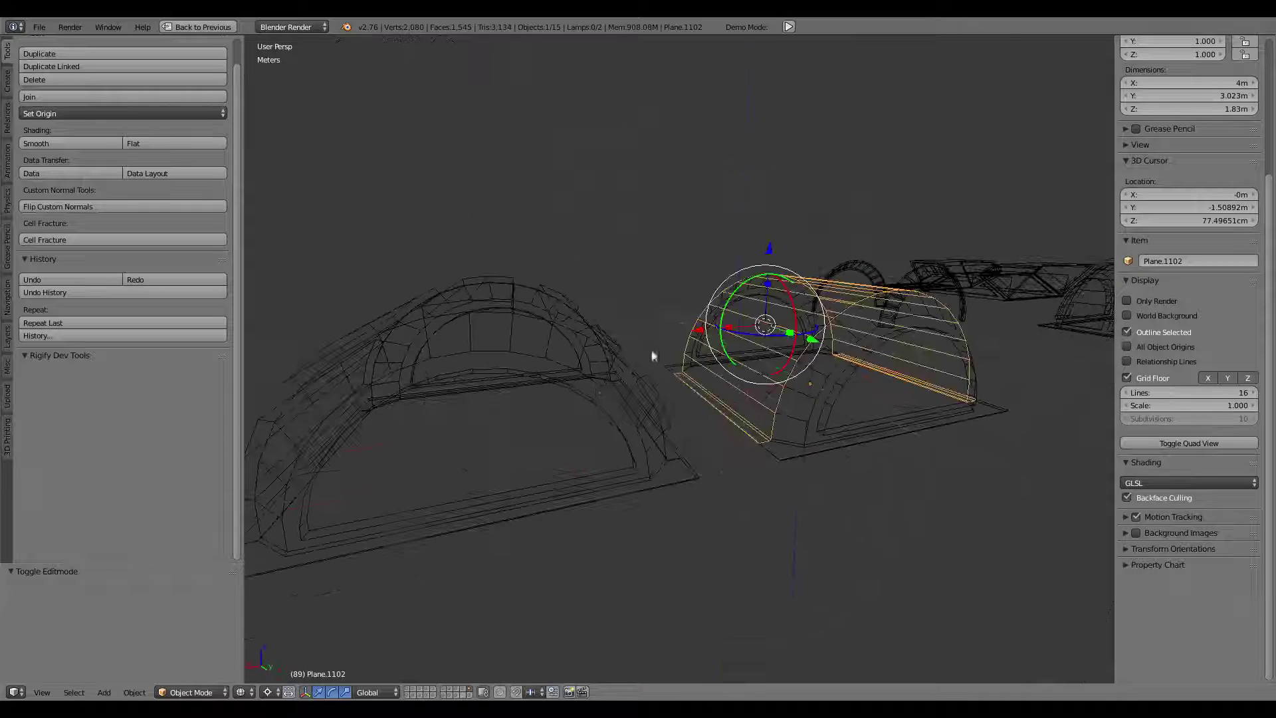
right_click(594, 394)
mouse_move(593, 393)
middle_down()
mouse_move(606, 265)
mouse_move(644, 286)
middle_up()
right_click(644, 286)
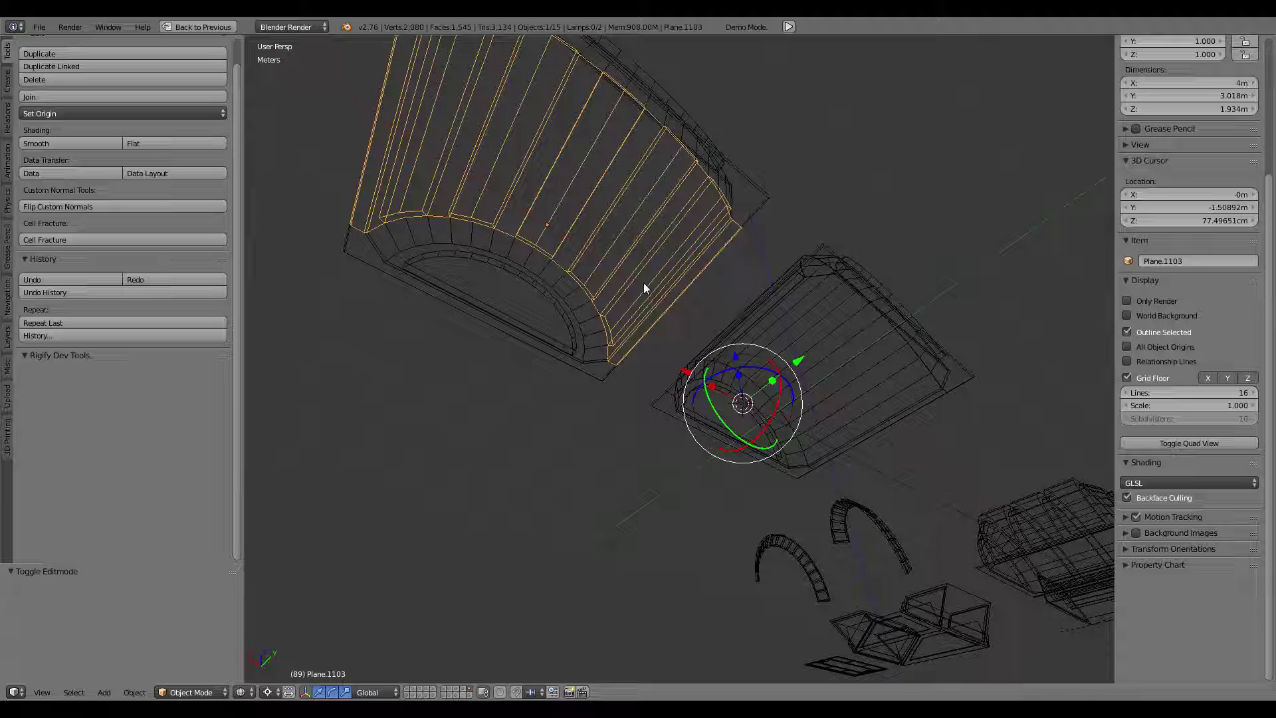
Move the pair of arch rings along X and 5 m along Y, beside the tunnel pieces.
mouse_move(731, 280)
middle_down()
mouse_move(685, 294)
mouse_move(960, 309)
mouse_move(915, 336)
mouse_move(881, 302)
mouse_move(596, 367)
middle_up()
right_click(959, 310)
key(g)
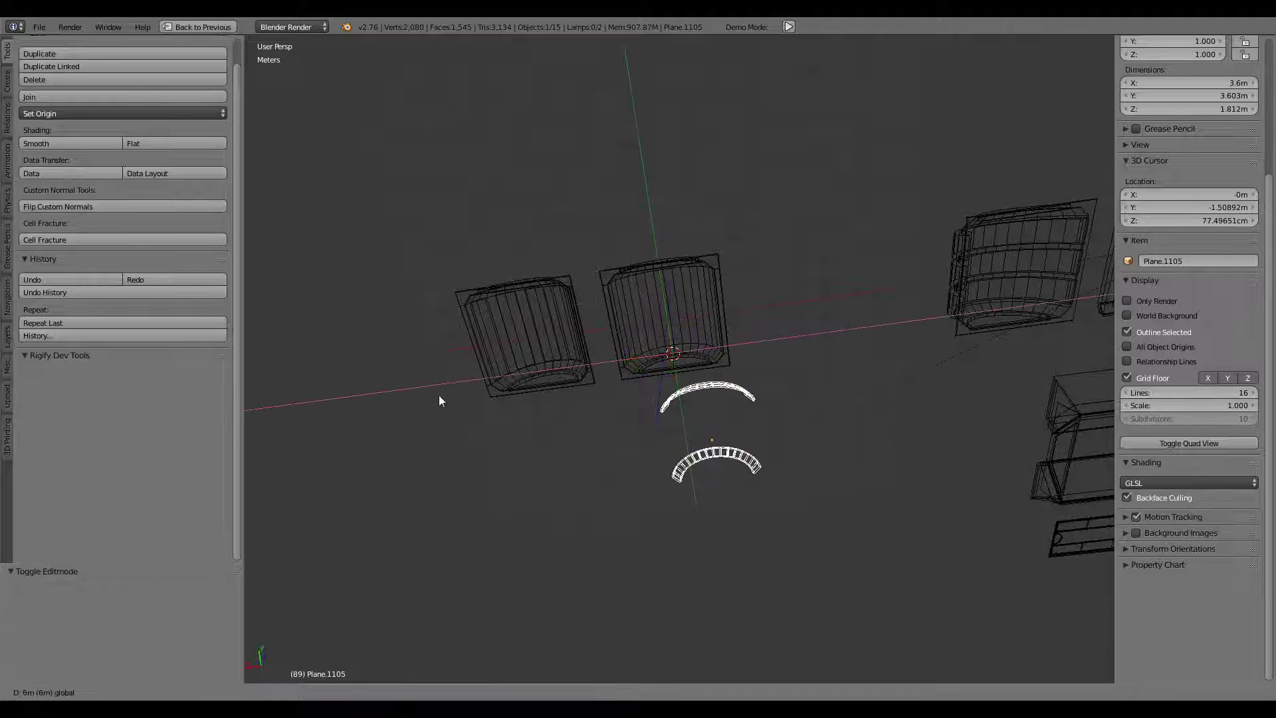
click(405, 401)
key(g)
key(y)
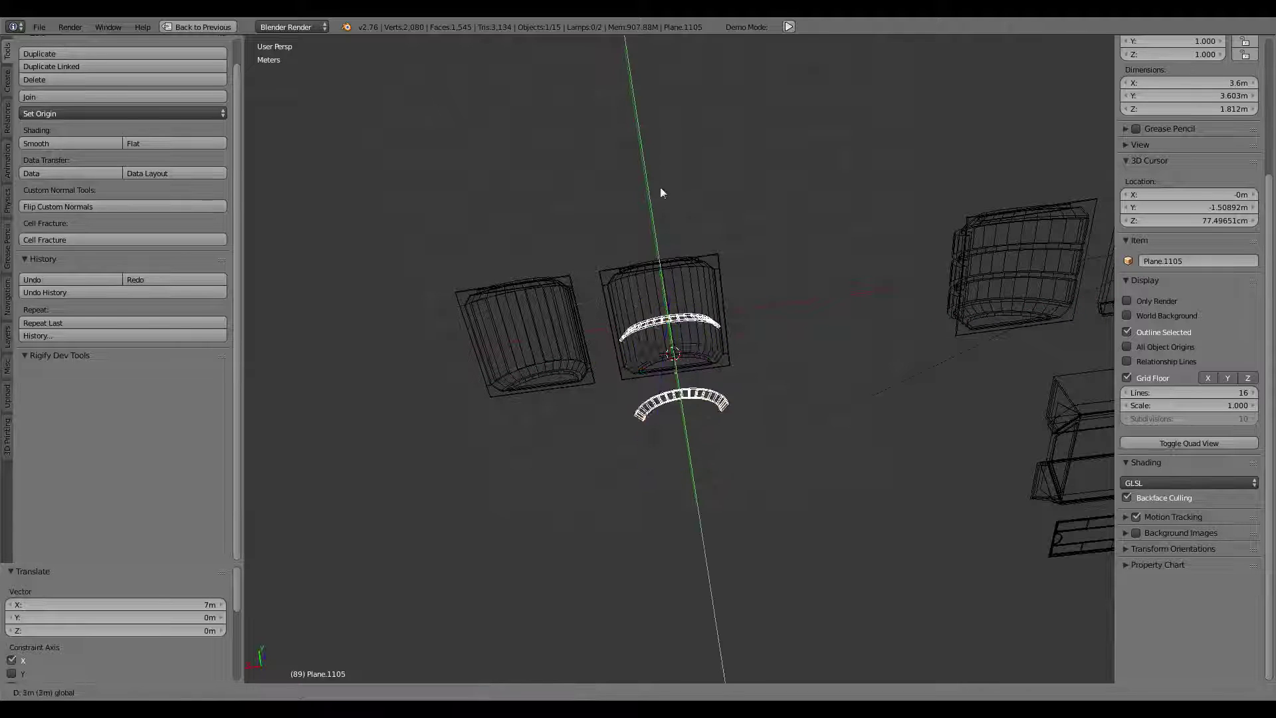
click(647, 143)
key(g)
key(x)
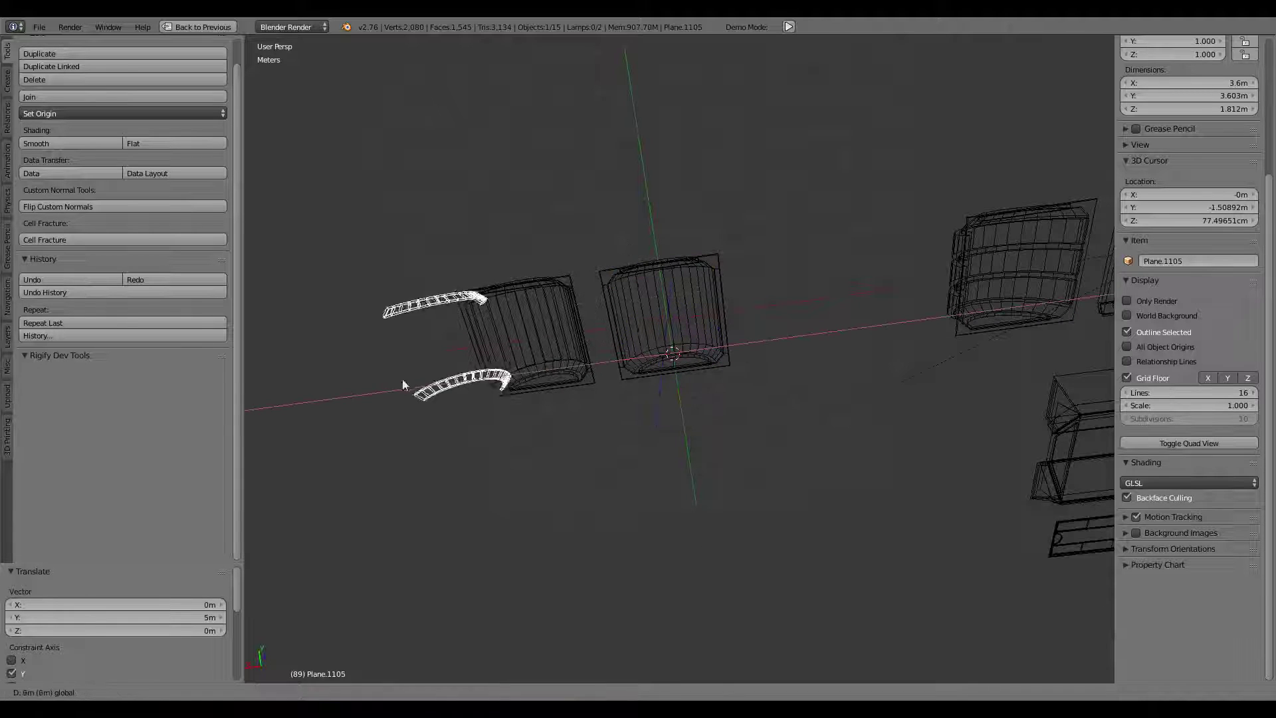
click(364, 399)
mouse_move(364, 399)
middle_down()
mouse_move(627, 385)
mouse_move(638, 398)
mouse_move(502, 476)
mouse_move(735, 365)
mouse_move(769, 388)
mouse_move(669, 388)
mouse_move(775, 337)
mouse_move(600, 323)
middle_up()
Move the far tunnel piece Plane.1106 12 m along X next to the middle piece.
right_click(735, 366)
key(g)
key(x)
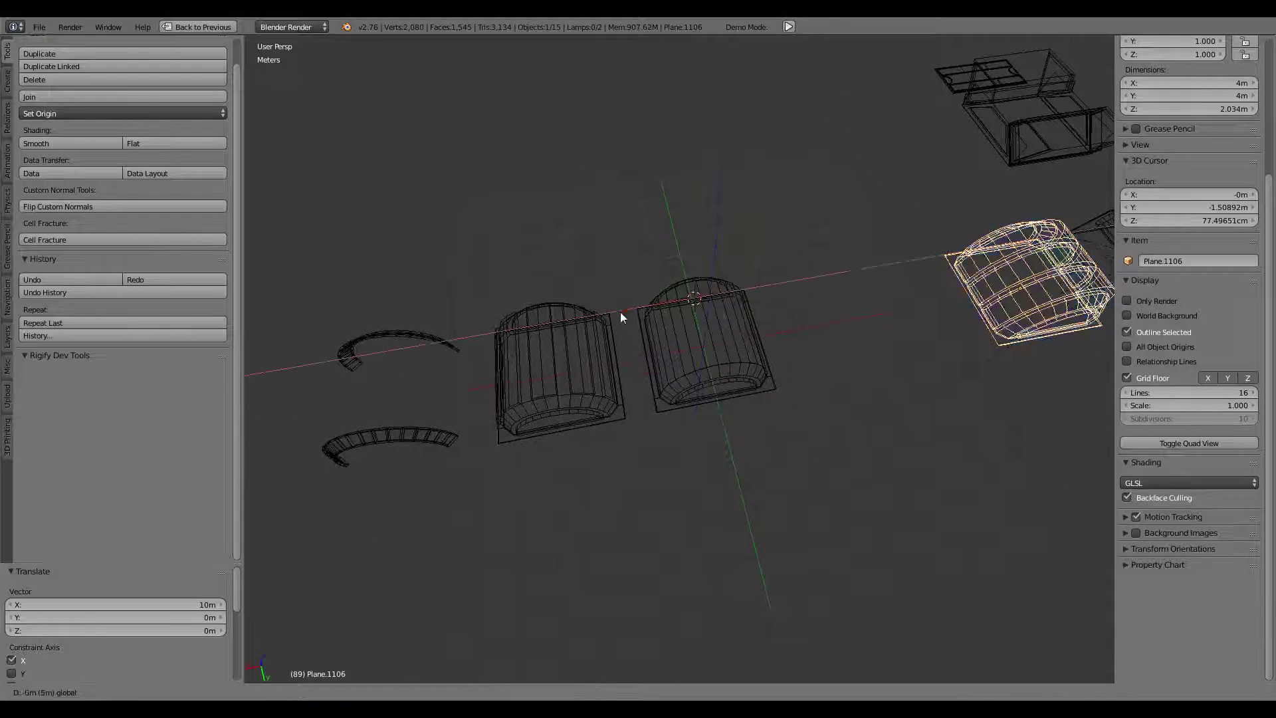
click(254, 394)
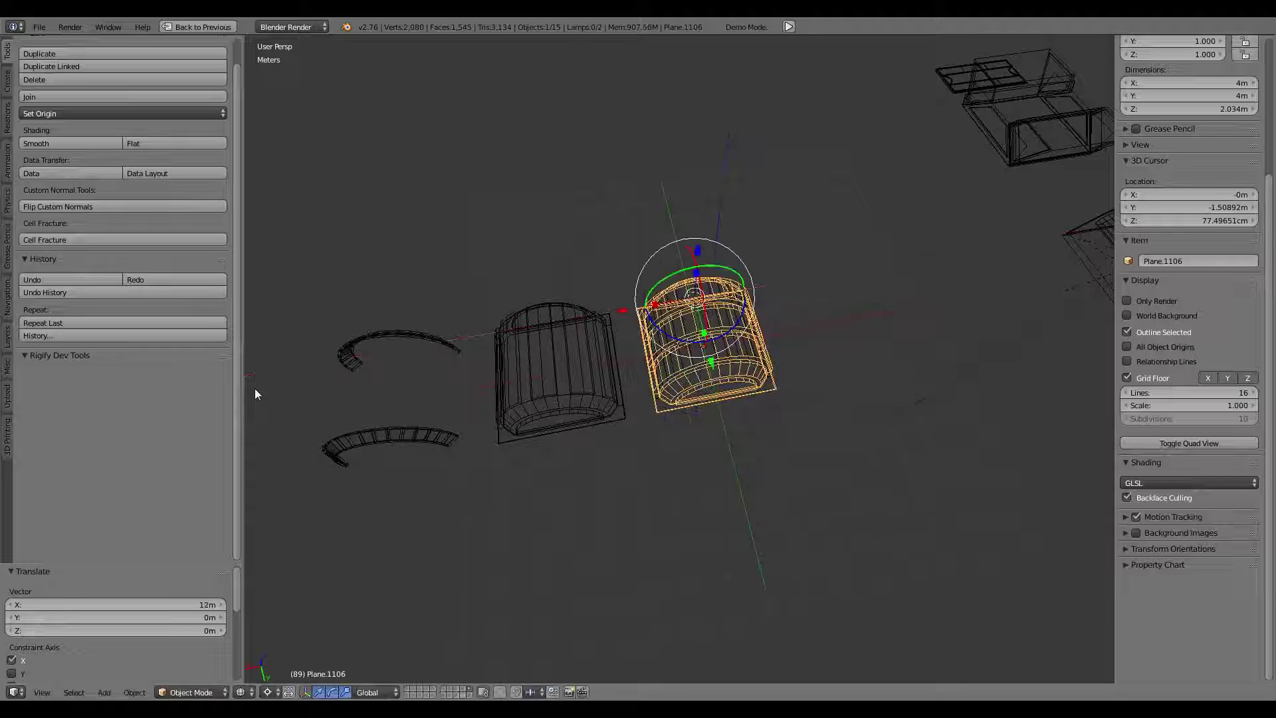
key(KP_7)
In top view, slide Plane.1106 4 m left along X so it butts against its neighbour.
scroll(101, 275, up, 2)
scroll(638, 397, up, 5)
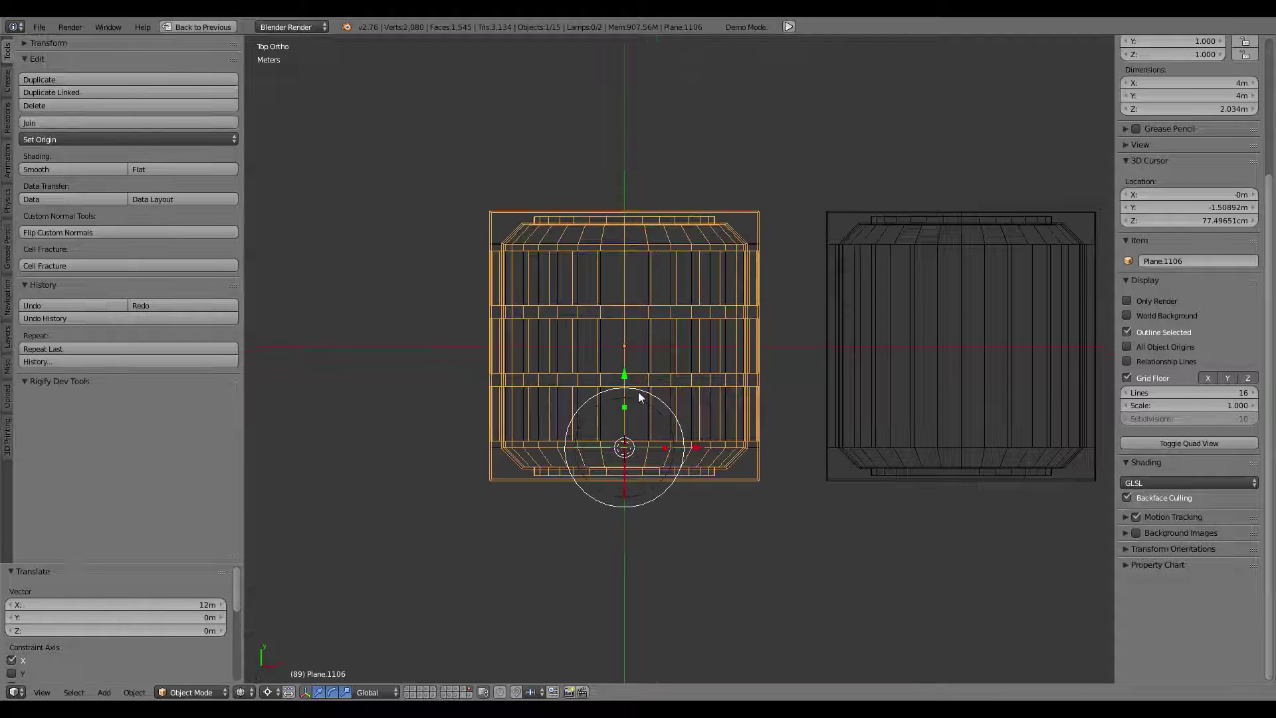
shift+middle_drag(640, 397, 710, 434)
drag(775, 476, 456, 464)
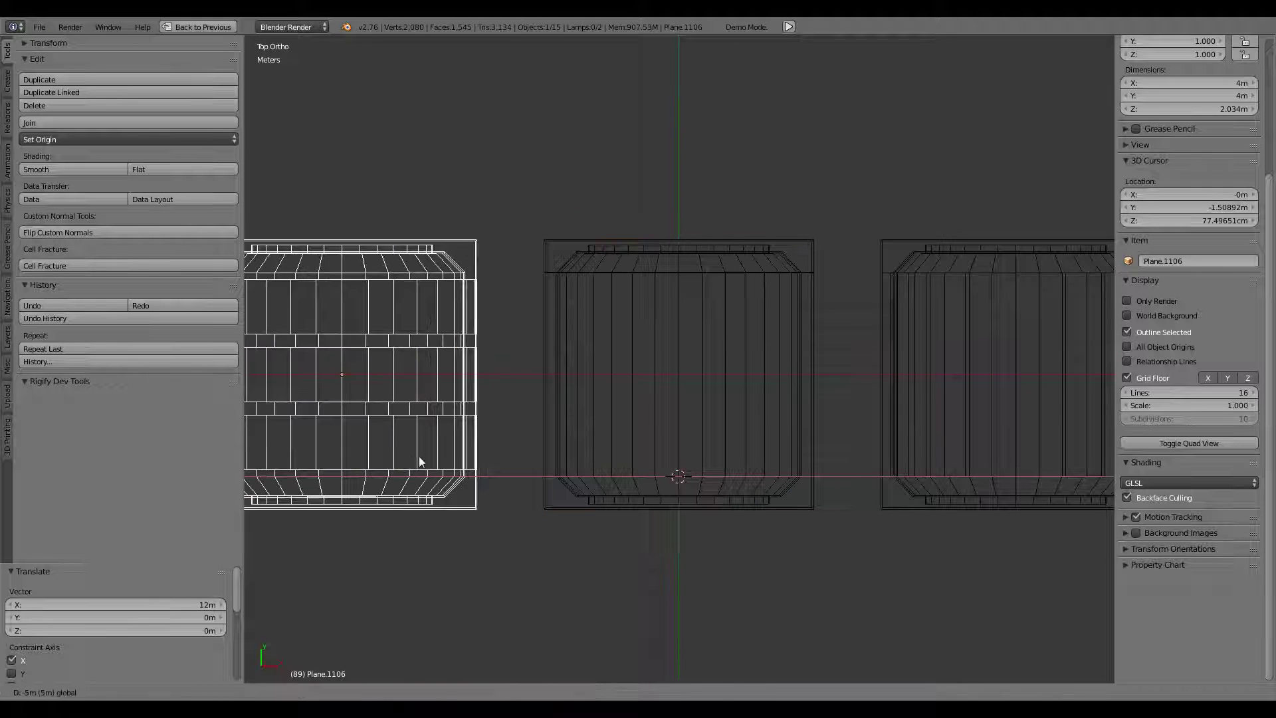
mouse_move(456, 464)
shift+middle_down()
mouse_move(706, 409)
mouse_move(813, 281)
mouse_move(857, 485)
shift+middle_up()
scroll(706, 411, up, 2)
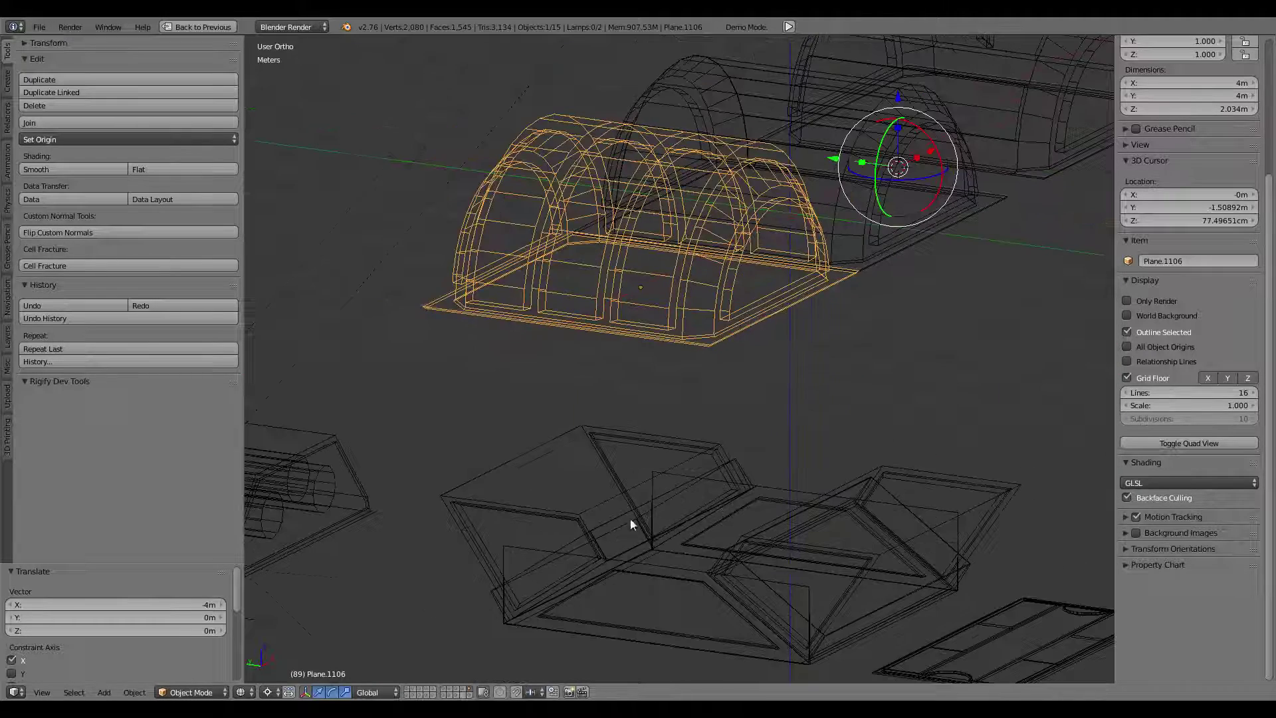
Set the viewport shading to Textured to show the pieces' textures.
middle_drag(584, 344, 581, 344)
scroll(311, 633, up, 3)
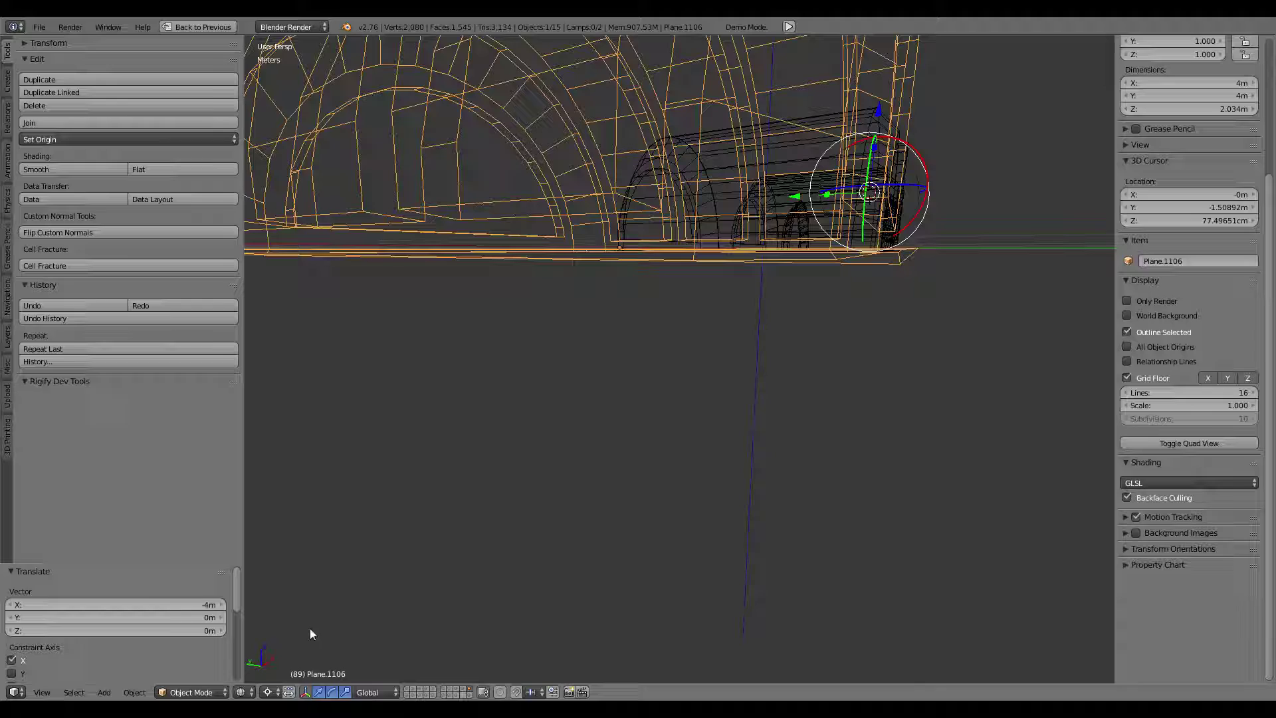
click(241, 691)
click(261, 618)
mouse_move(578, 189)
middle_down()
mouse_move(602, 130)
mouse_move(641, 239)
mouse_move(644, 182)
mouse_move(482, 212)
mouse_move(530, 177)
mouse_move(658, 162)
mouse_move(685, 177)
mouse_move(504, 310)
mouse_move(688, 310)
mouse_move(733, 148)
middle_up()
In Edit Mode, mark the frame's top corner edge as a seam.
key(Tab)
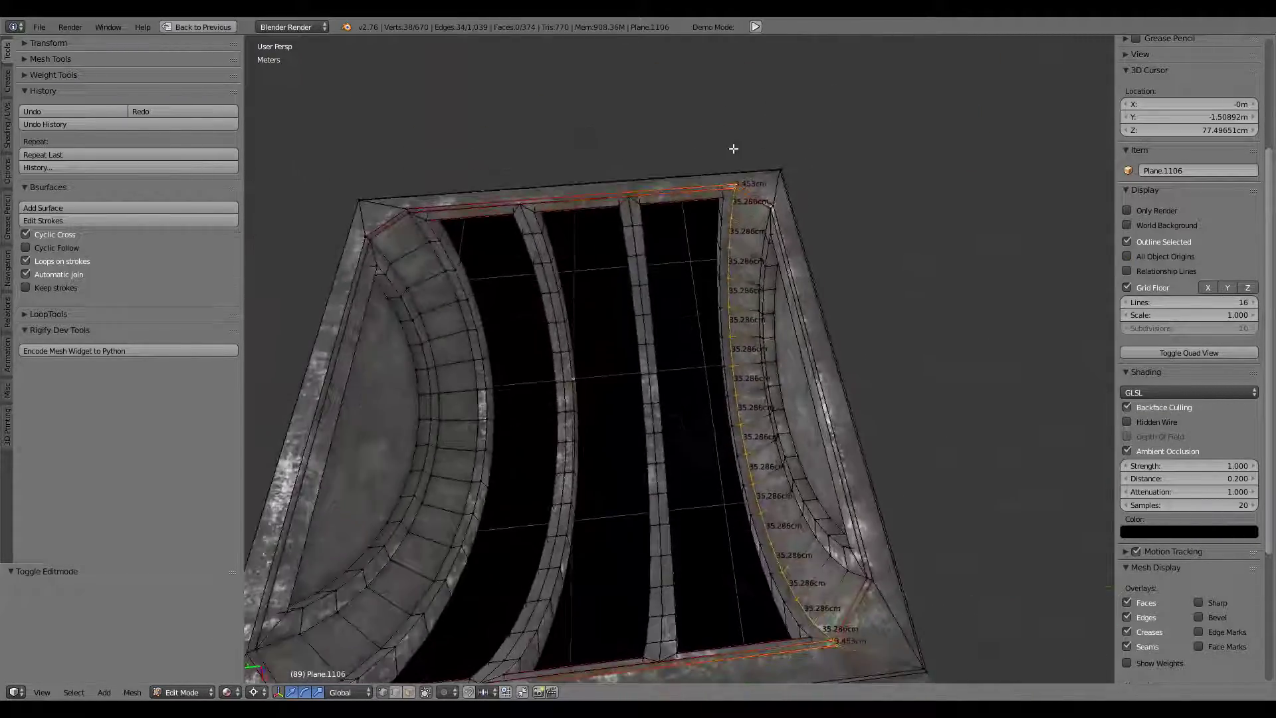
right_click(752, 177)
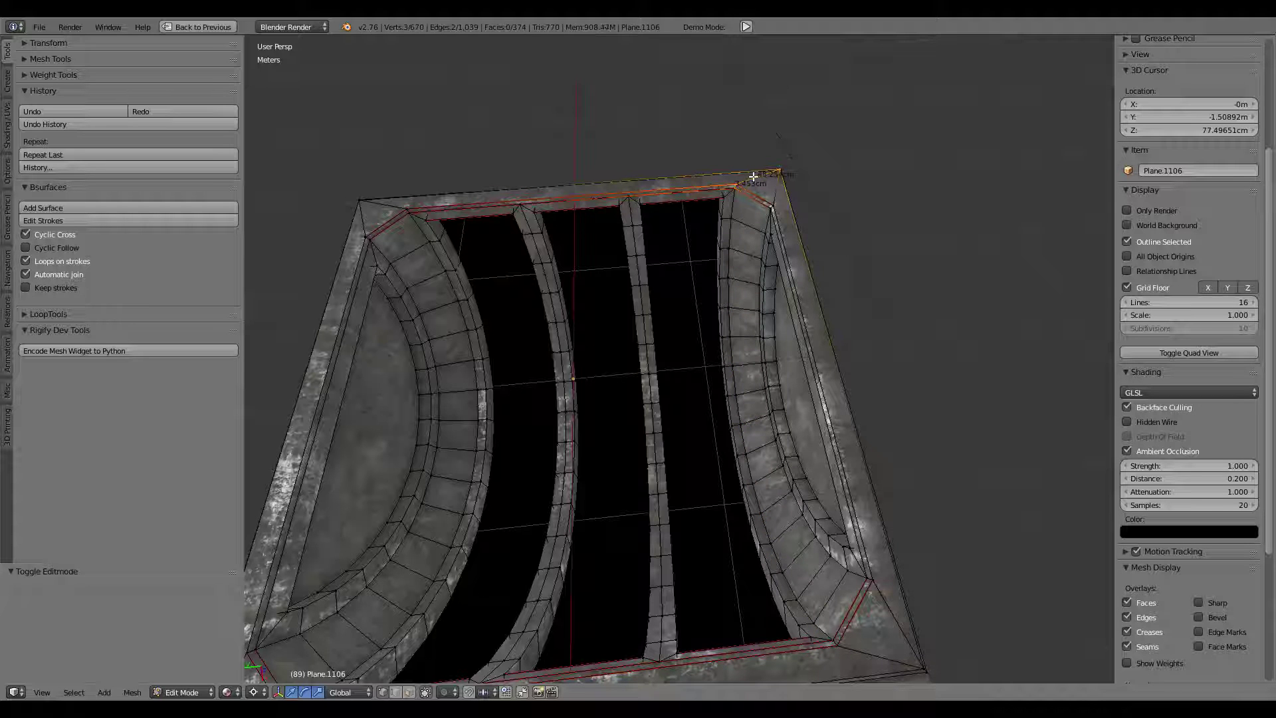
middle_drag(871, 658, 395, 359)
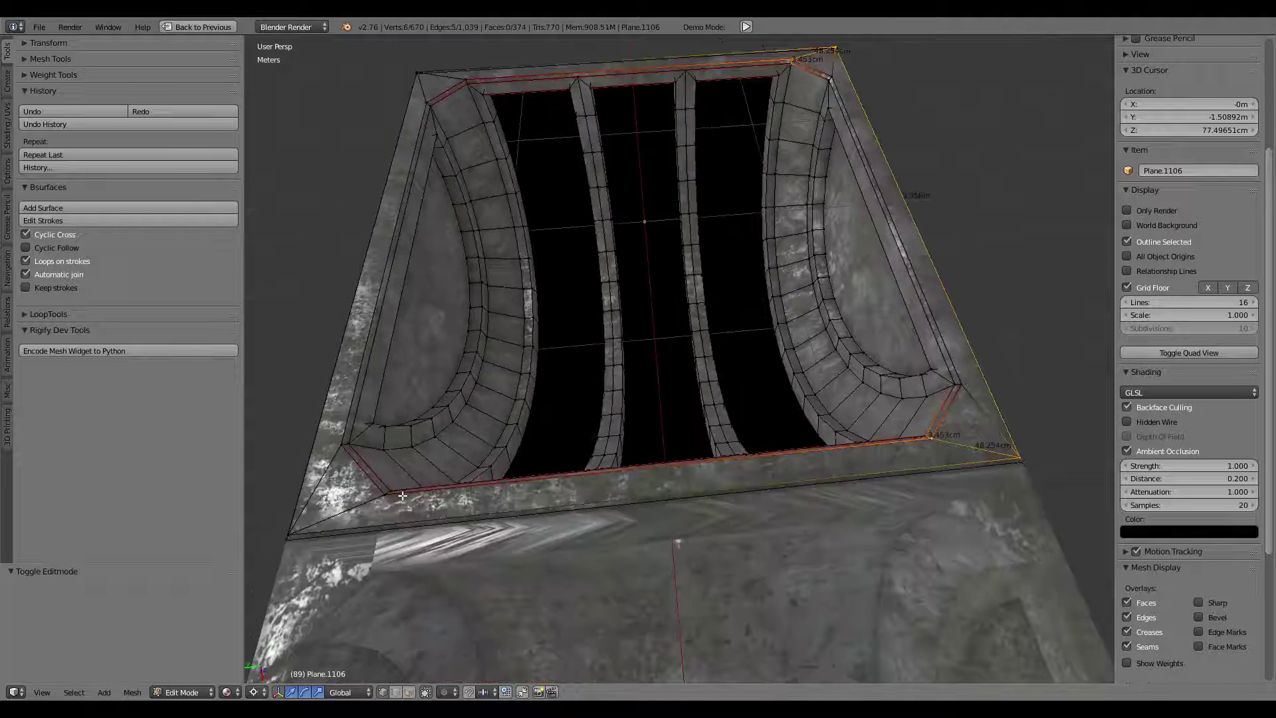
shift+right_click(394, 359)
shift+right_click(443, 75)
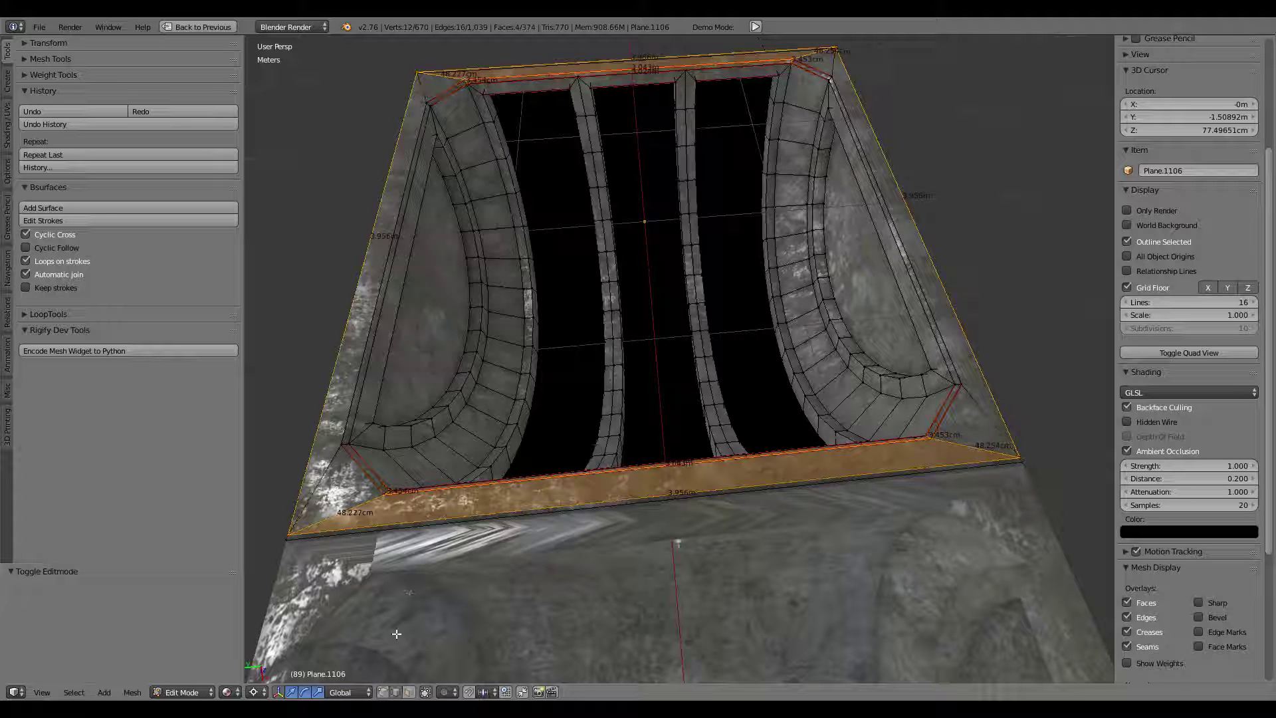
key(ctrl+z)
key(ctrl+z)
key(ctrl+e)
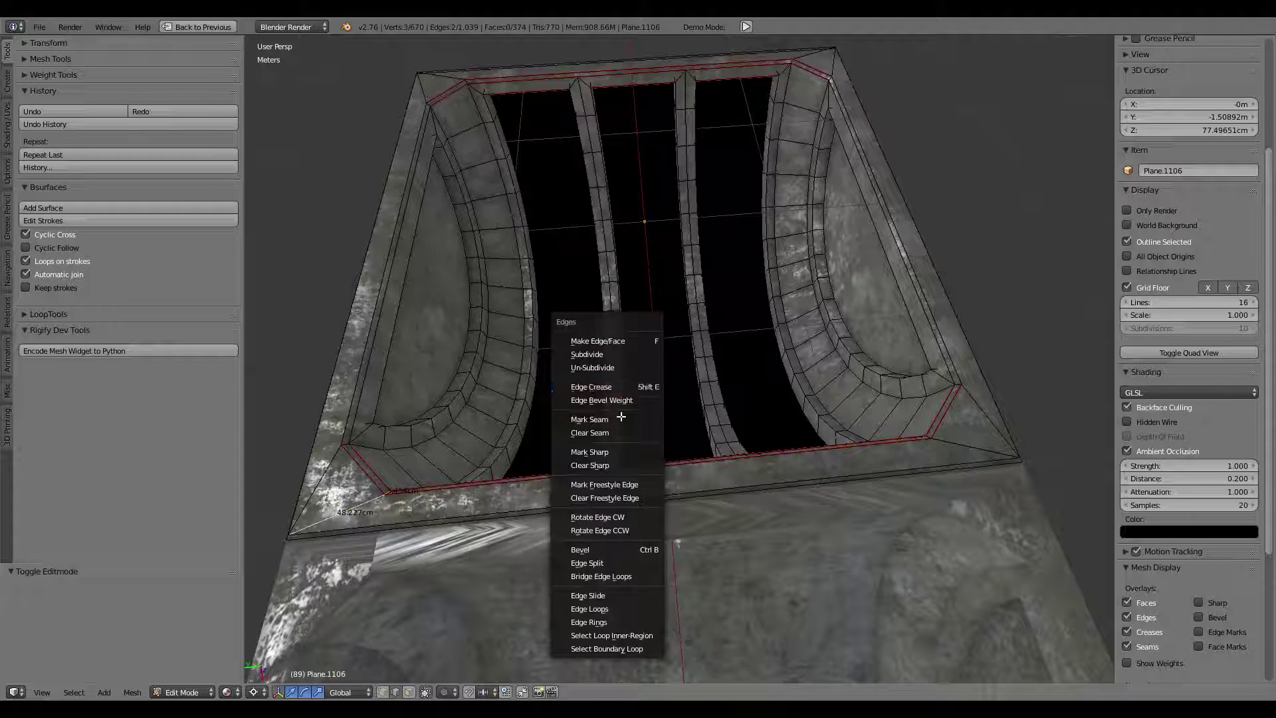
click(621, 419)
Mark the frame's lower-right corner edge as a seam.
right_click(995, 460)
right_click(954, 436)
key(ctrl+e)
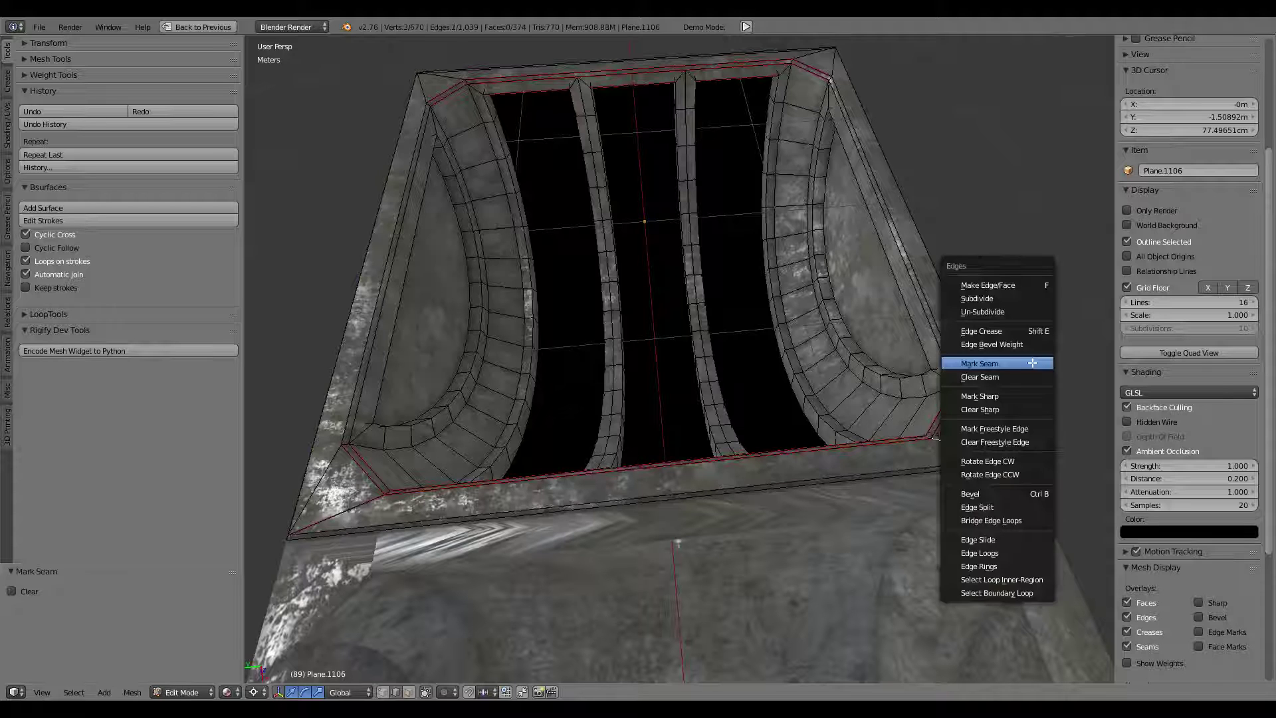
click(1033, 362)
middle_drag(817, 42, 771, 250)
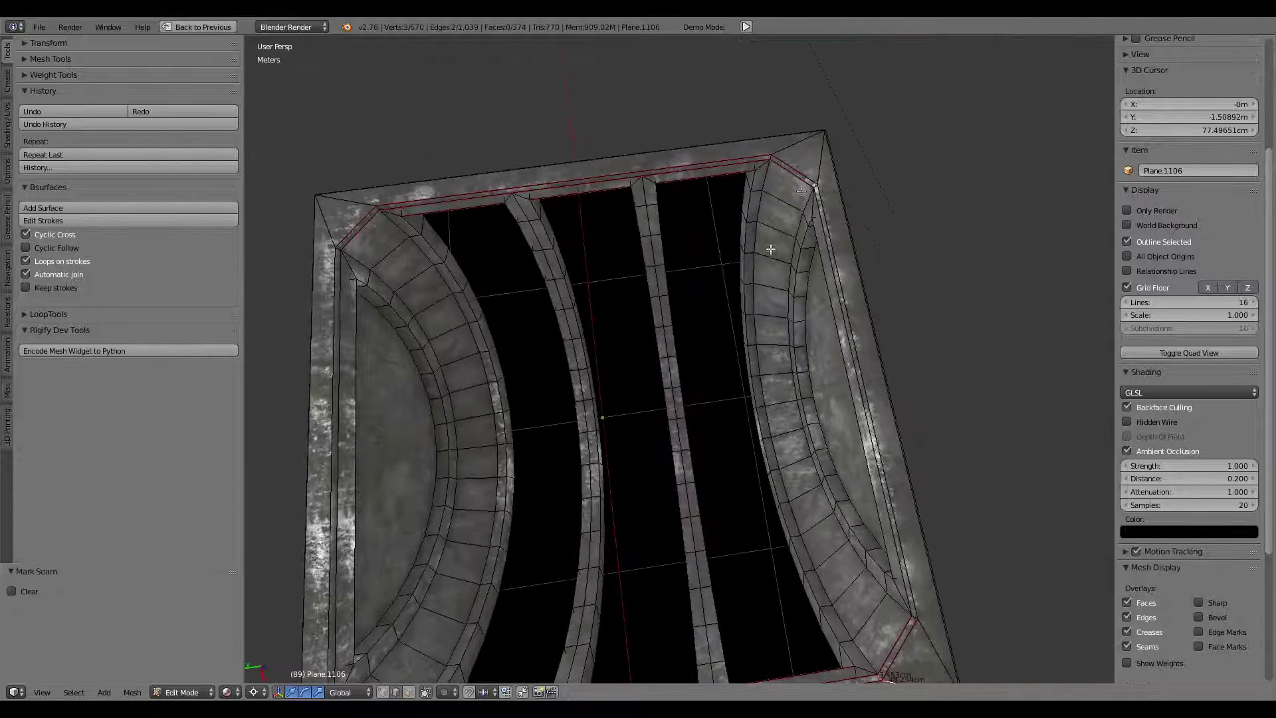
Mark the top-right and top-left frame corner edges as seams.
right_click(798, 145)
key(ctrl+e)
click(798, 145)
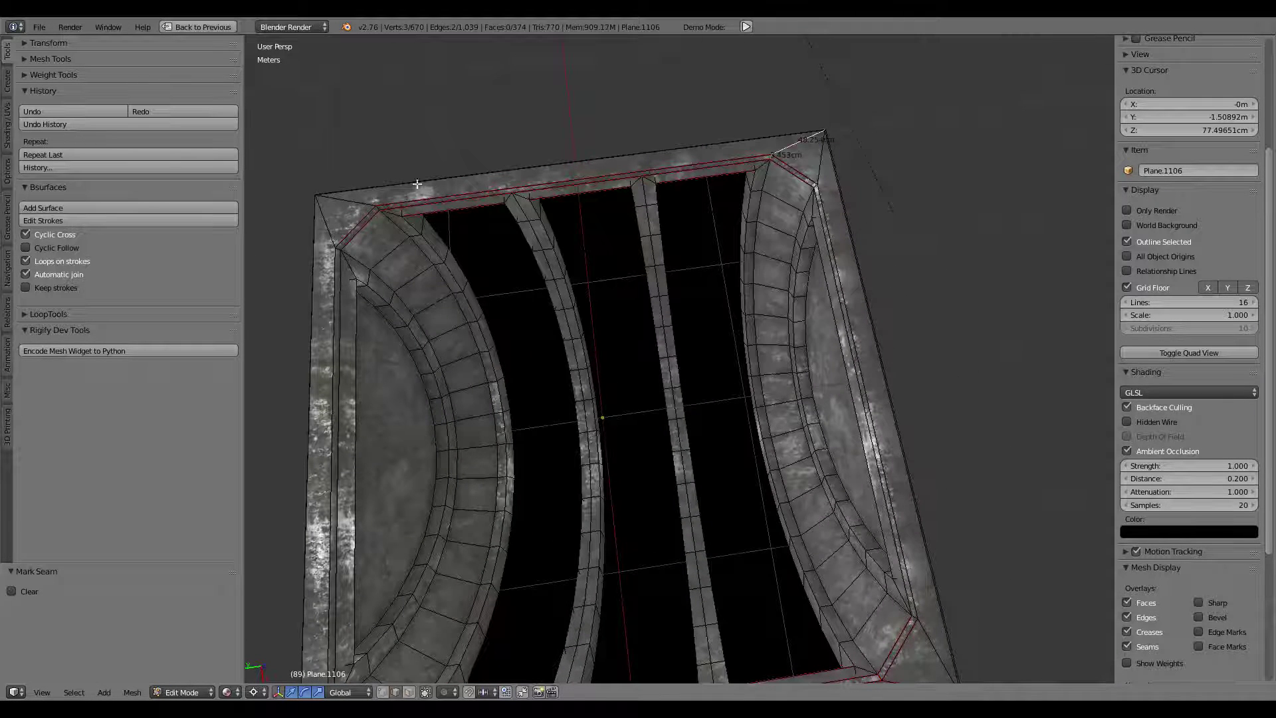
key(ctrl+e)
click(346, 203)
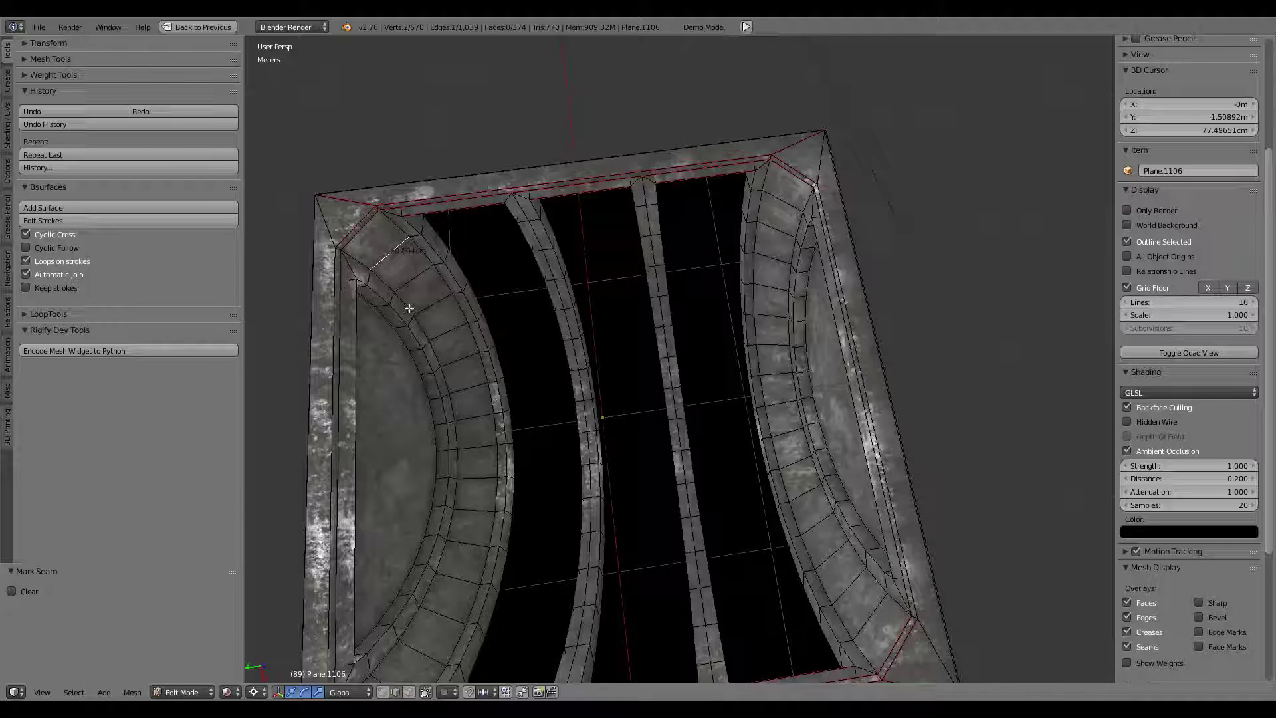
Select the curved face islands bounded by the seams and delete them.
key(l)
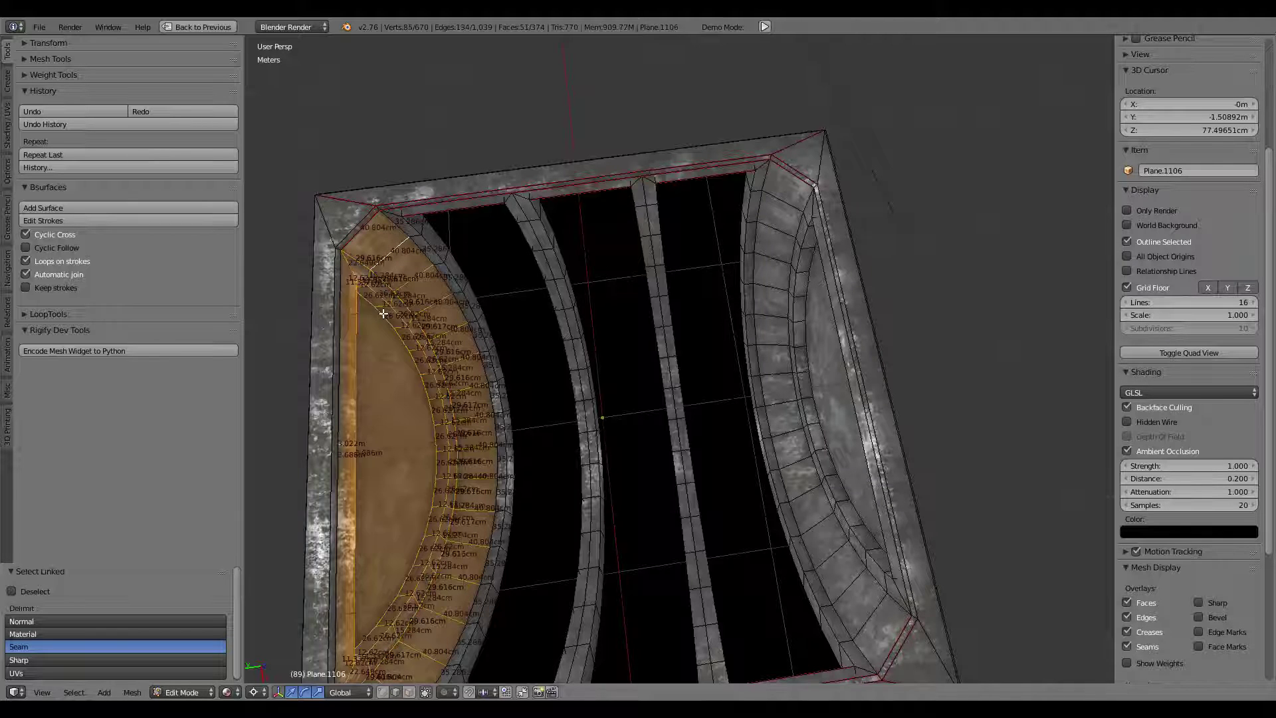
key(l)
key(l)
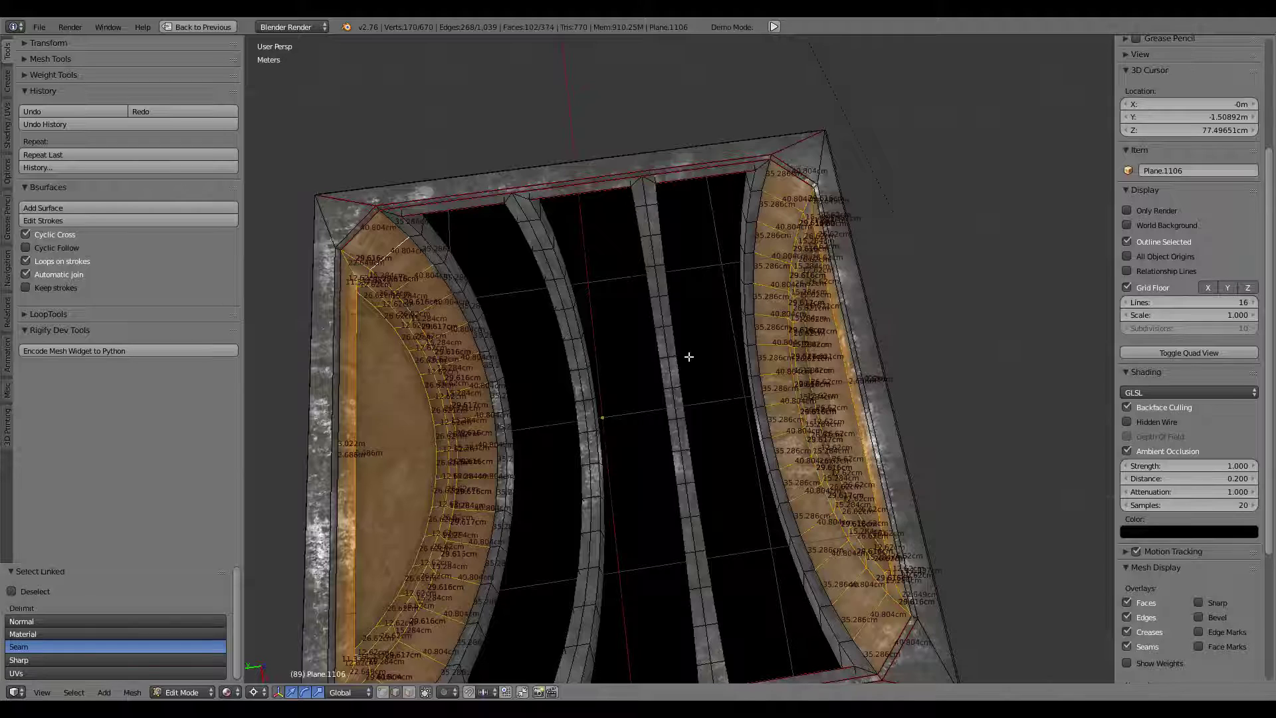
key(x)
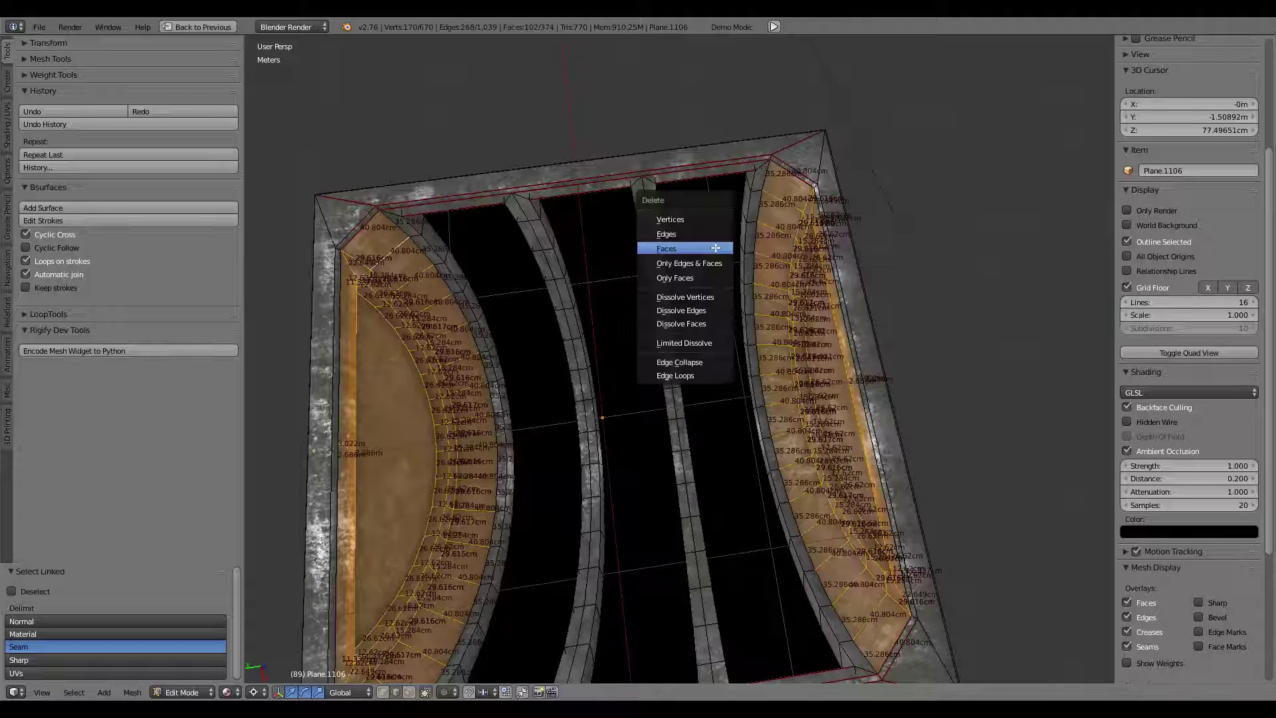
click(715, 248)
Select the outer frame strip faces, with selection of hidden geometry enabled.
key(l)
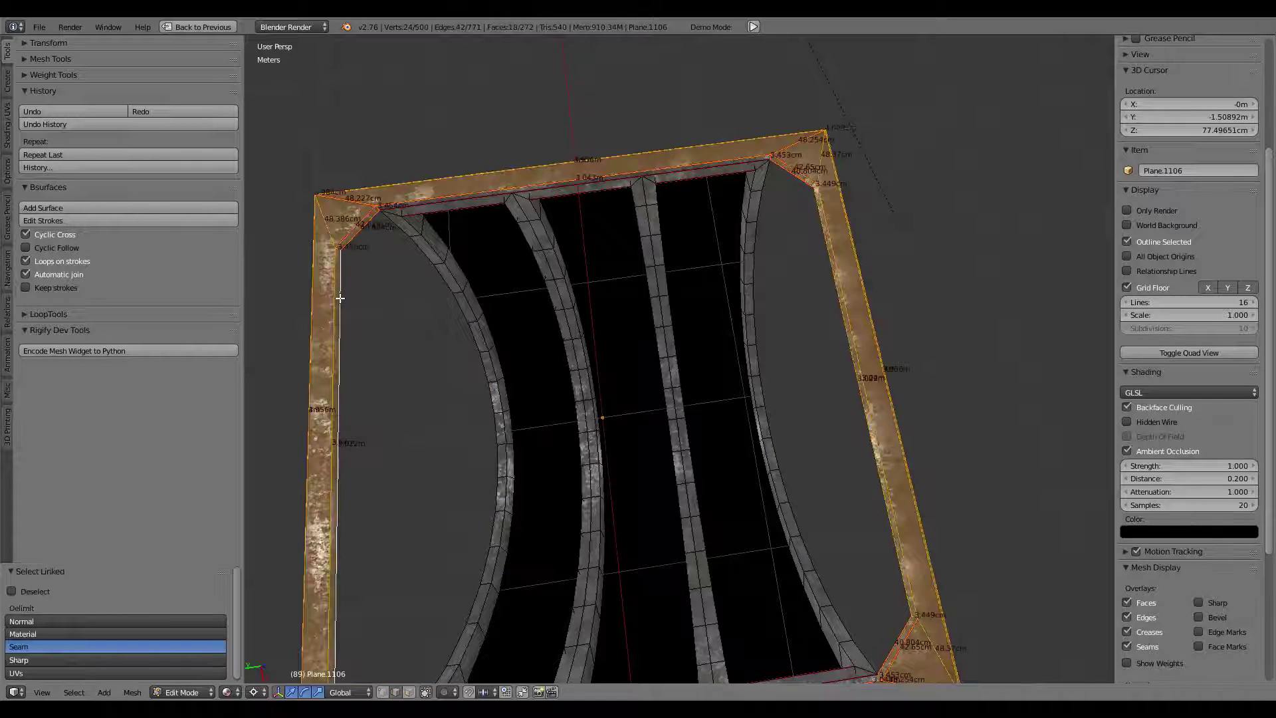
click(408, 693)
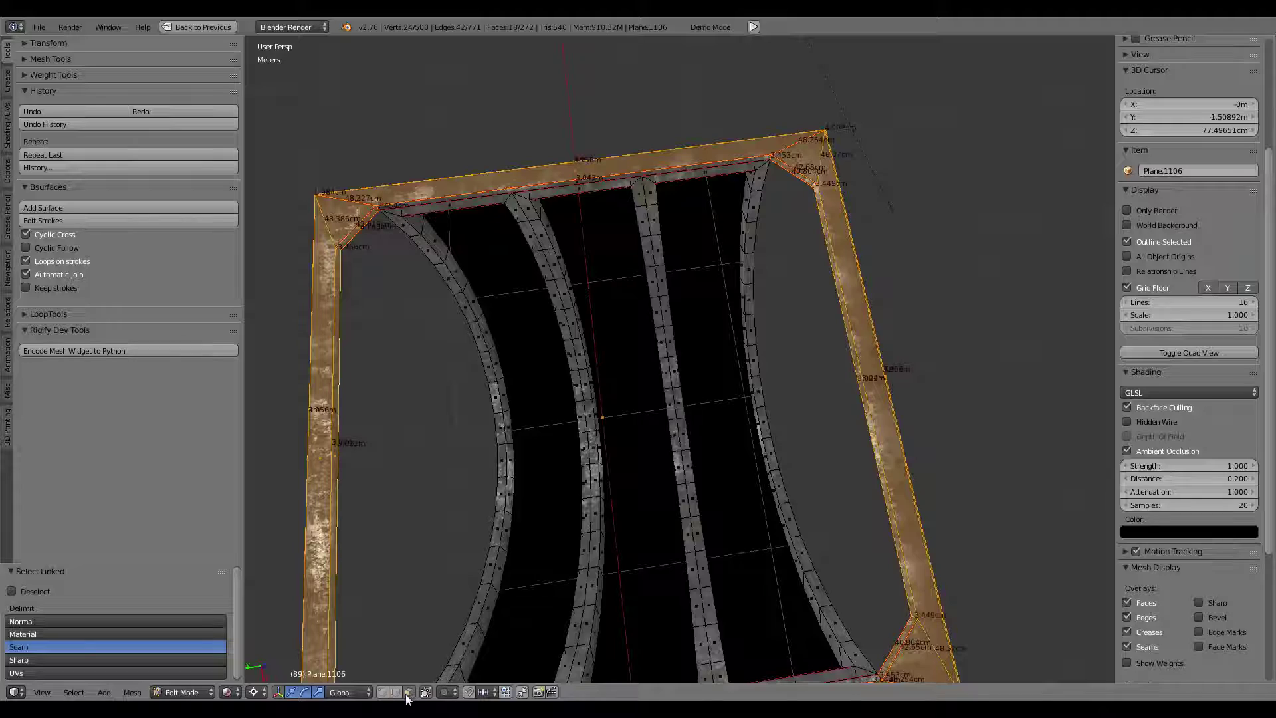
right_click(311, 446)
key(l)
mouse_move(444, 302)
middle_down()
mouse_move(565, 309)
mouse_move(691, 492)
middle_up()
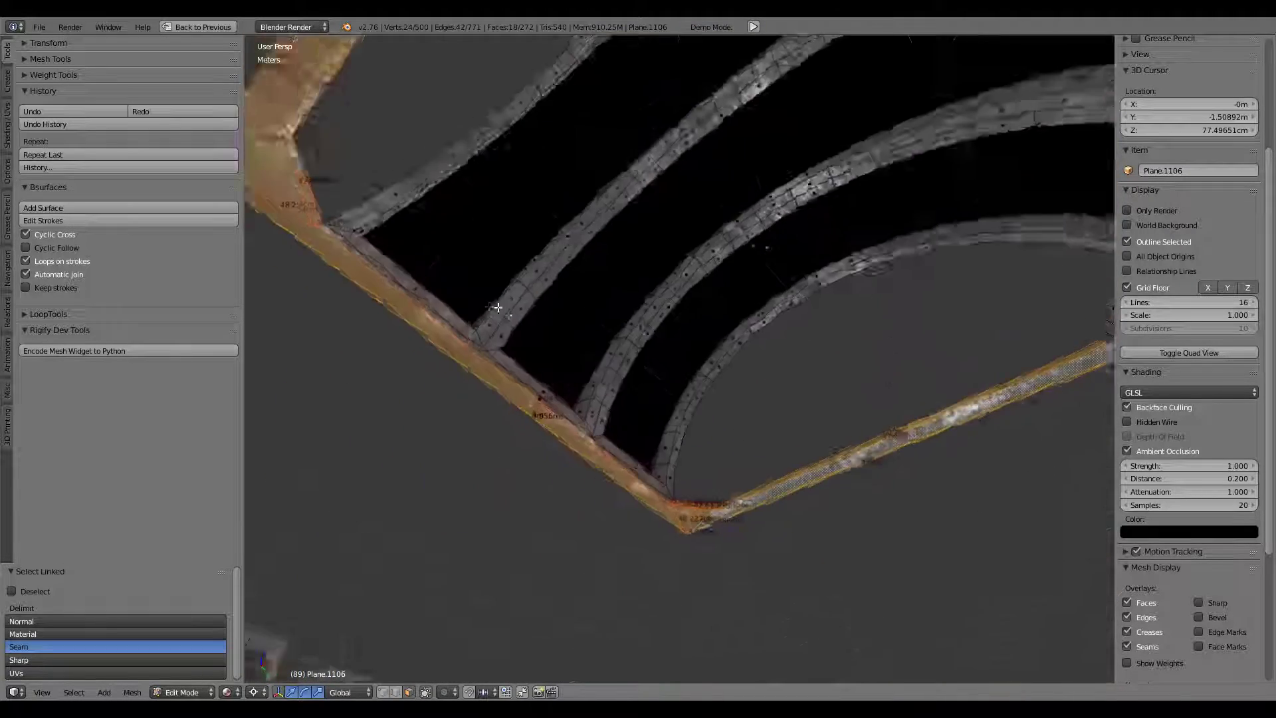
scroll(691, 492, up, 2)
right_click(715, 504)
ctrl+right_click(818, 444)
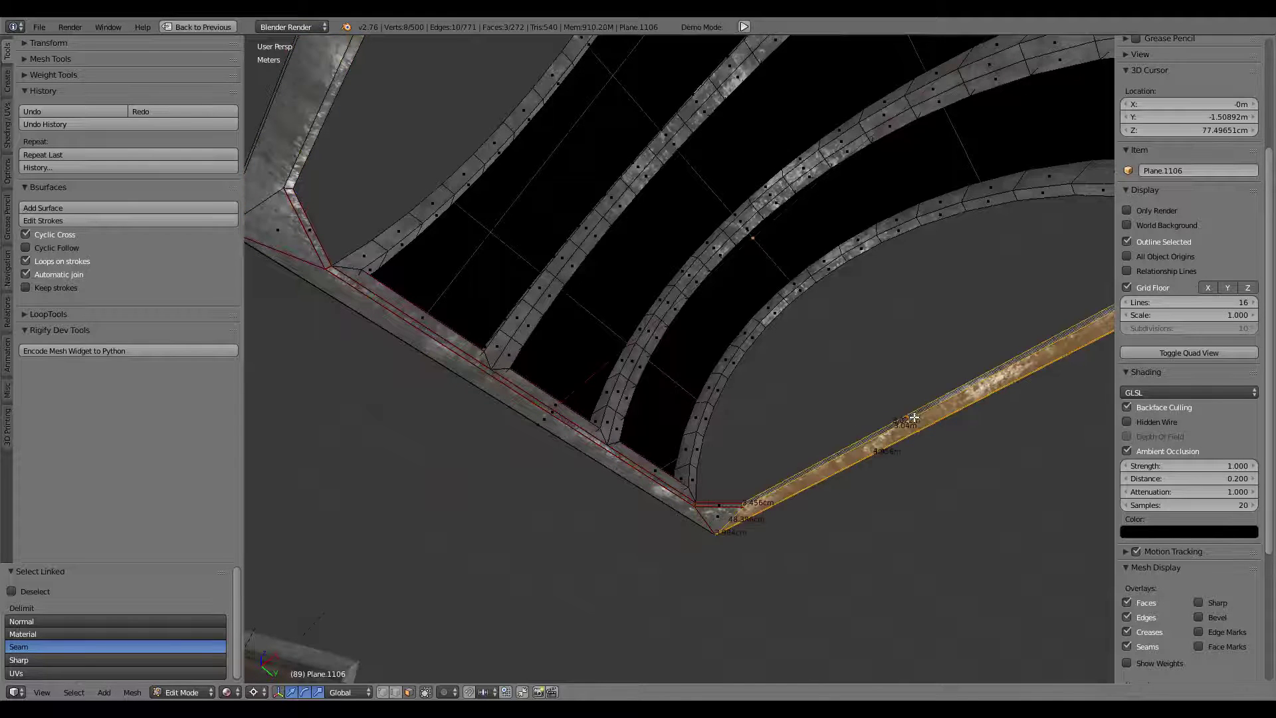
middle_drag(818, 444, 637, 220)
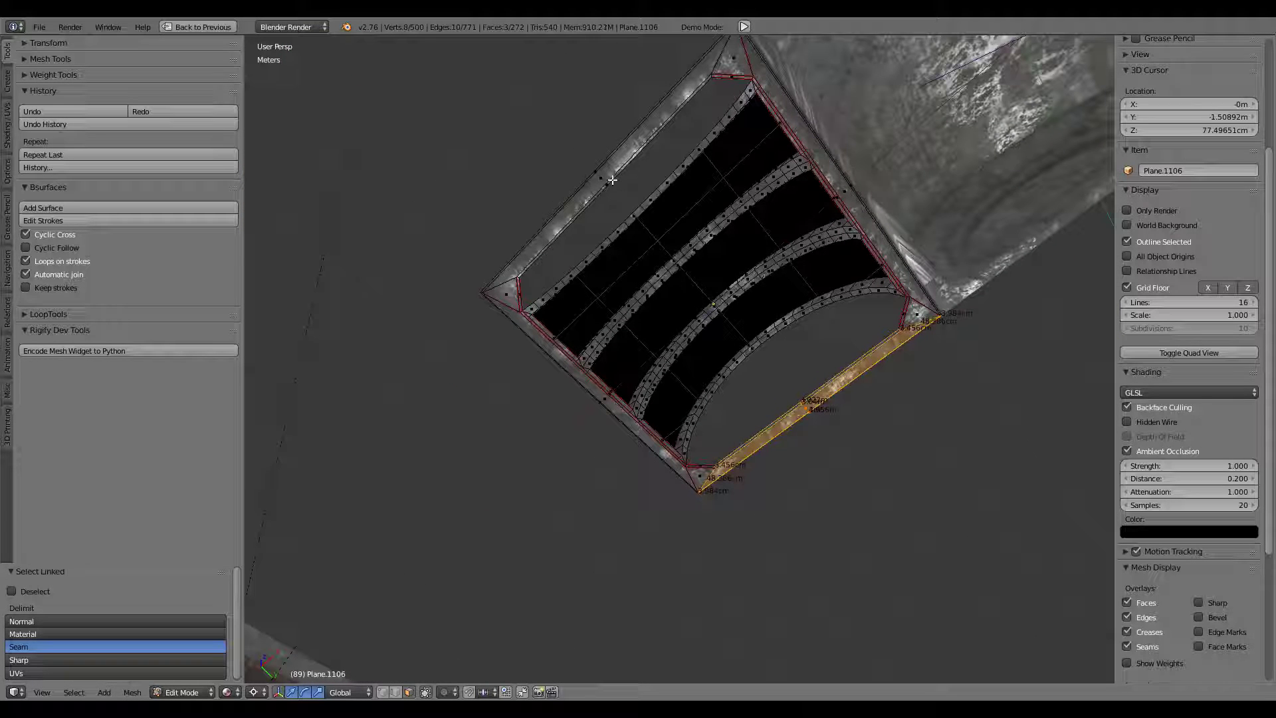
shift+right_click(612, 179)
Delete the selected outer frame strips as faces.
key(x)
click(601, 181)
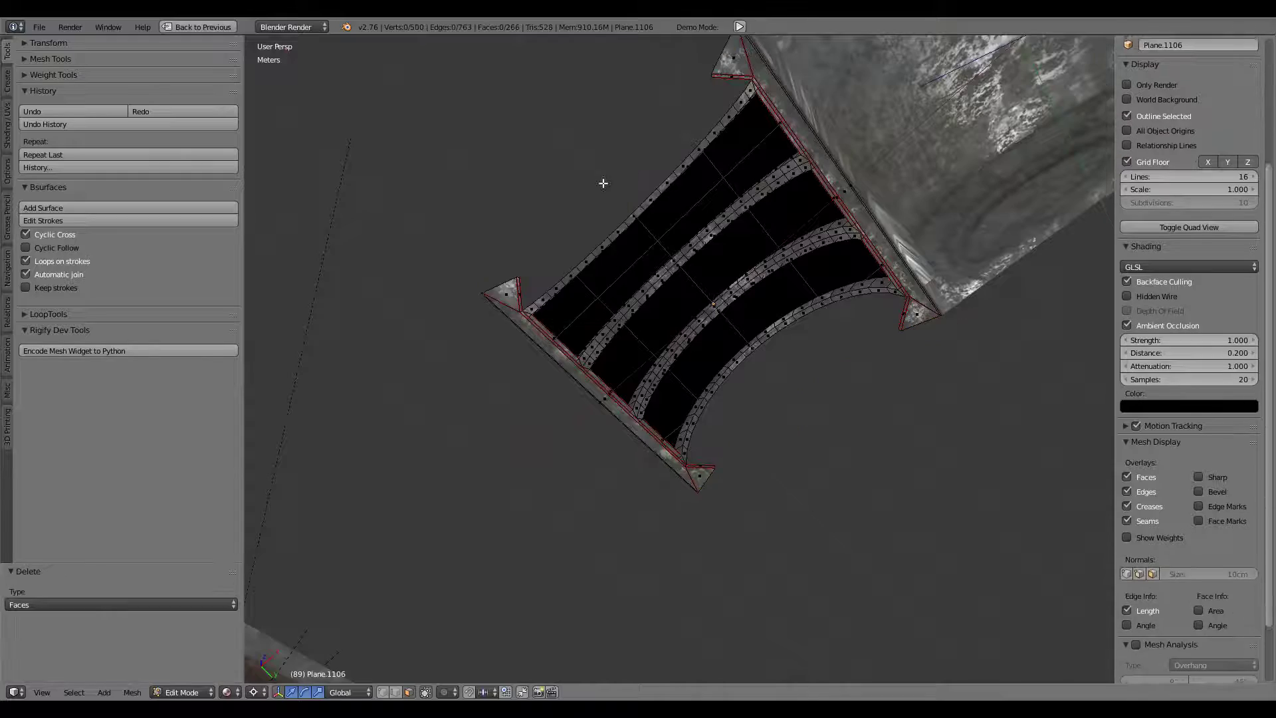
mouse_move(602, 181)
middle_down()
mouse_move(632, 367)
mouse_move(609, 339)
middle_up()
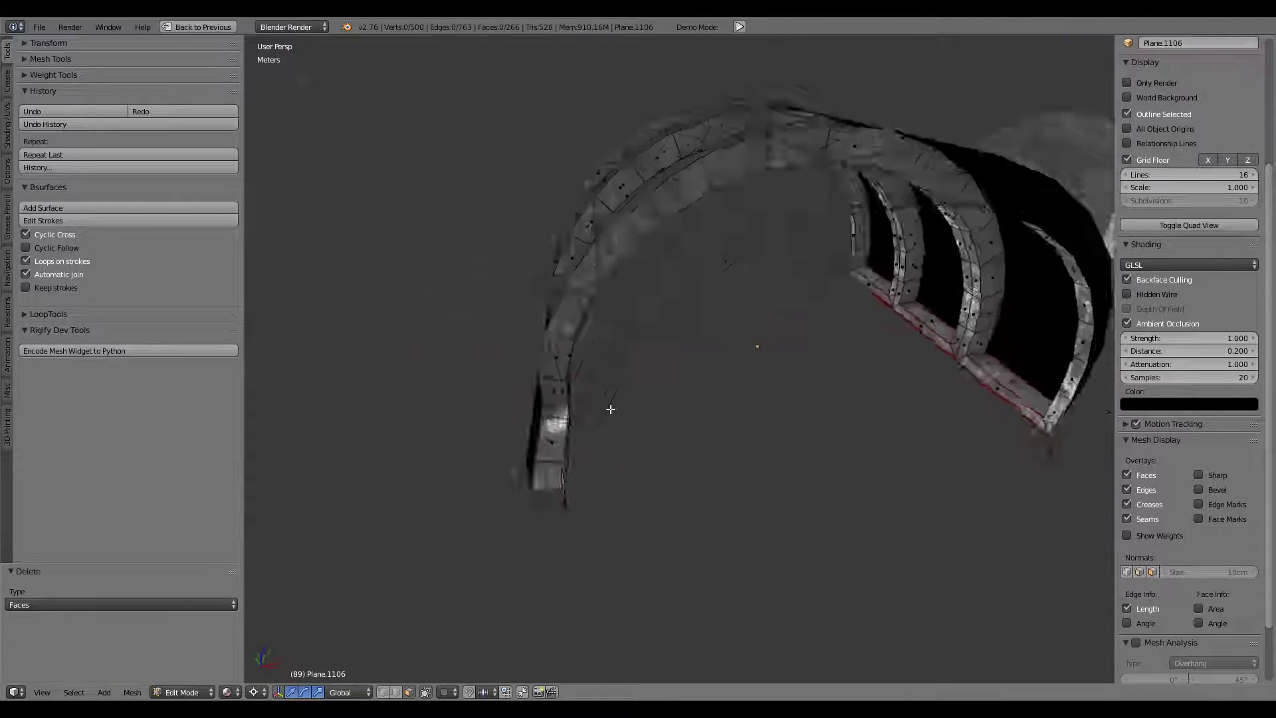
scroll(608, 339, down, 5)
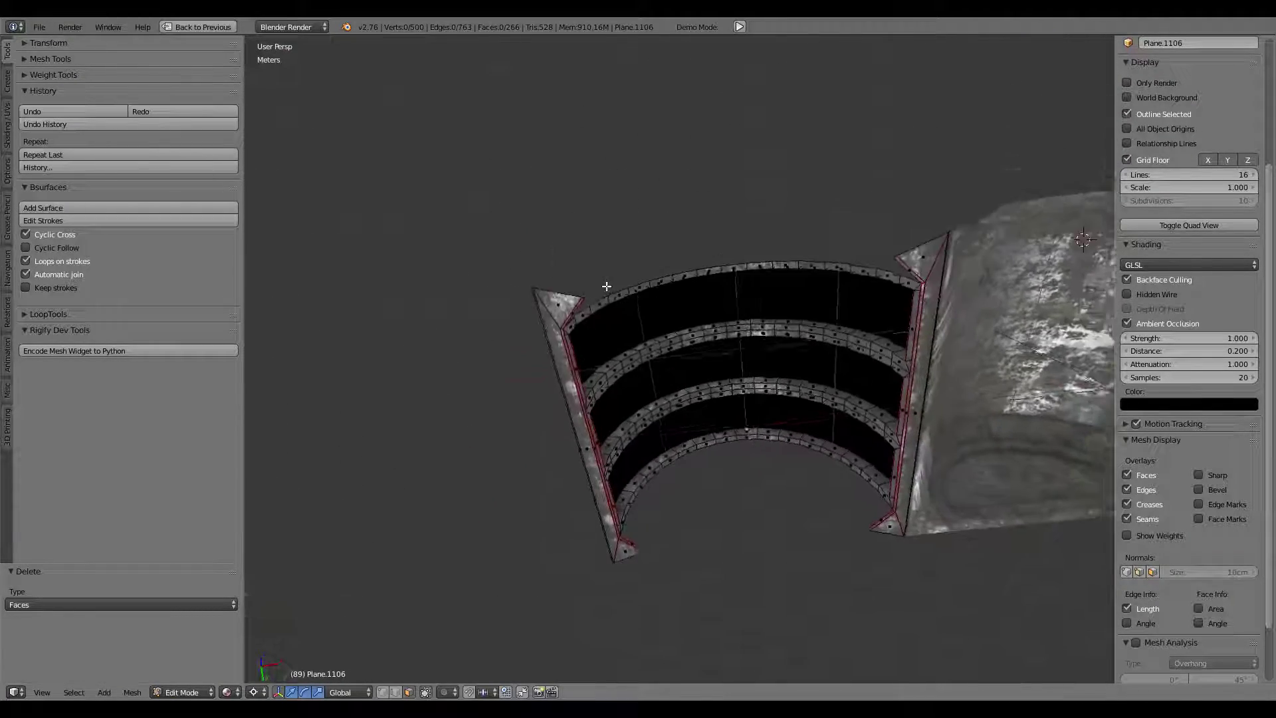
mouse_move(627, 205)
middle_down()
mouse_move(428, 276)
mouse_move(792, 363)
middle_up()
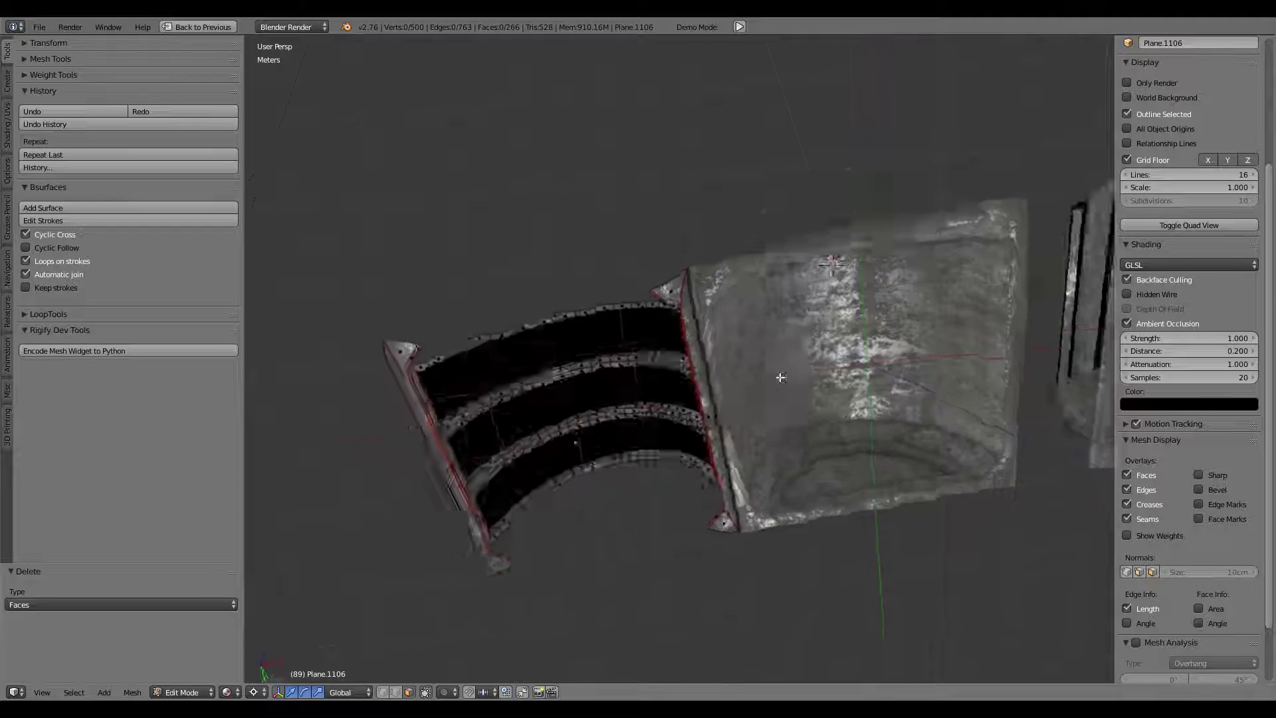
middle_drag(793, 363, 781, 373)
In Object Mode, move textured wall block Plane.1102 beside the arch frame.
key(Tab)
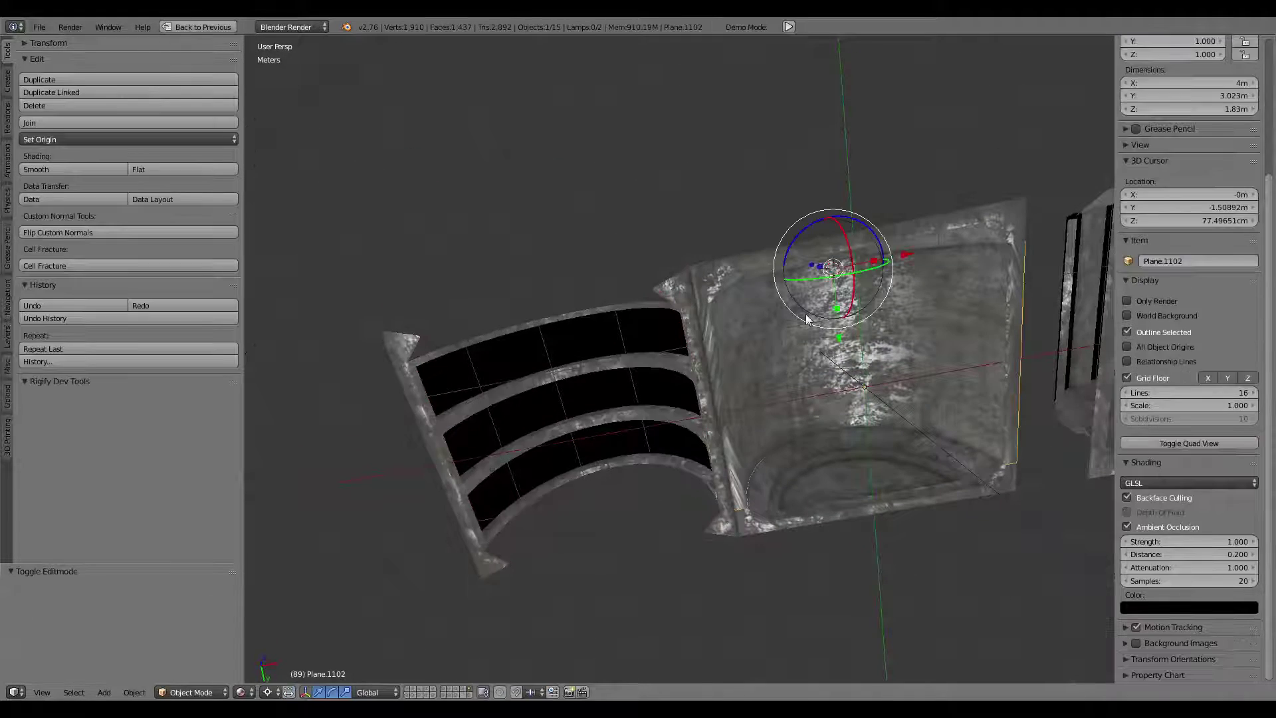
right_click(805, 323)
key(g)
click(818, 309)
middle_drag(702, 263, 706, 210)
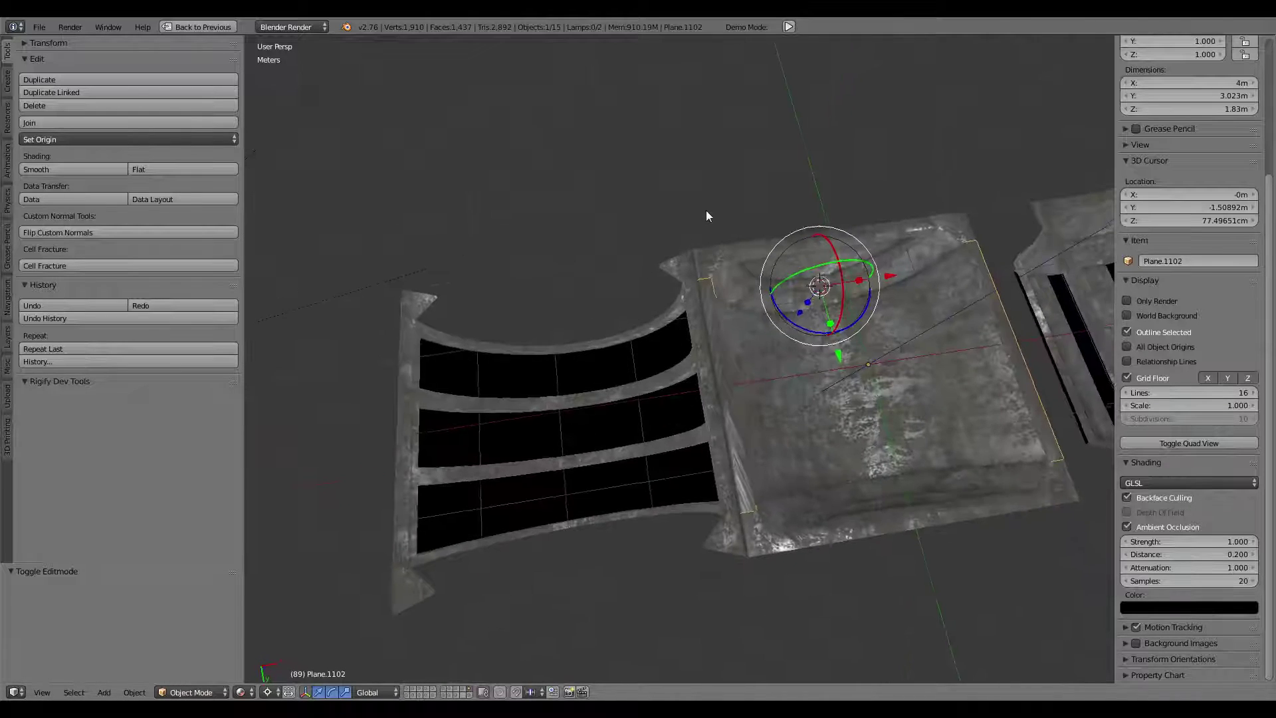
key(g)
click(717, 248)
scroll(719, 268, up, 3)
scroll(731, 325, up, 3)
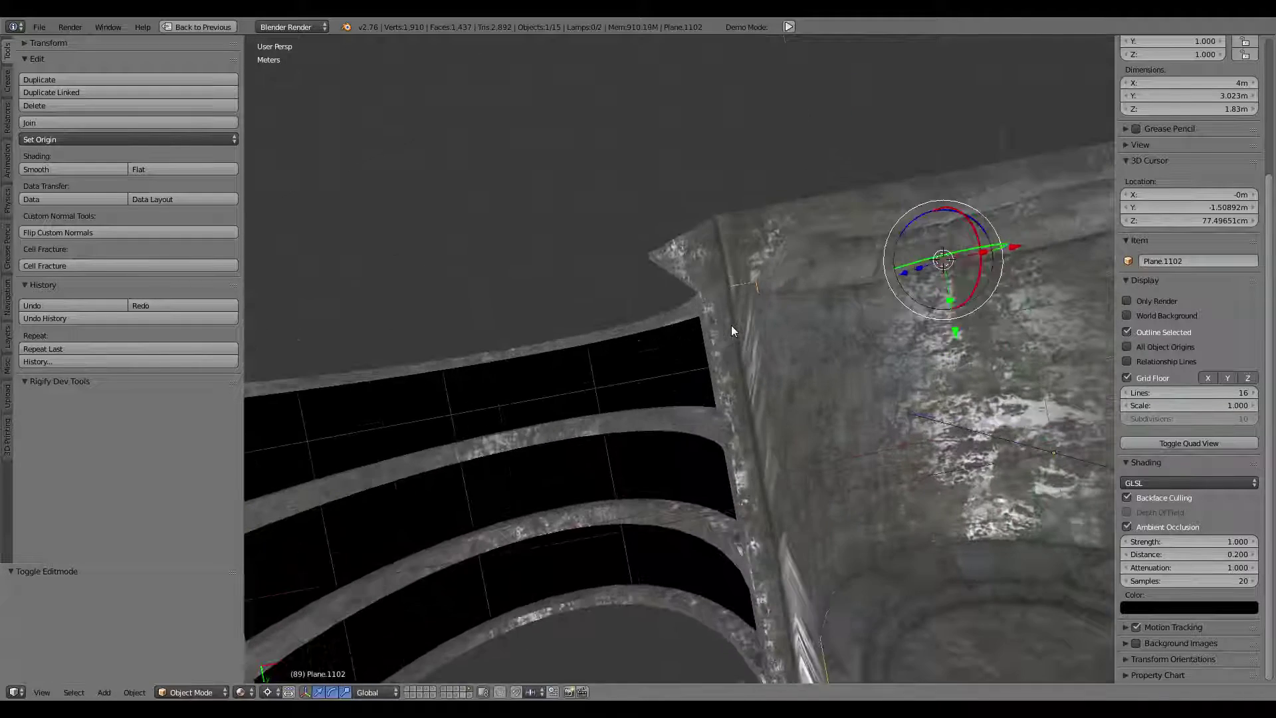
Select the arch frame's triangular corner faces and delete them.
right_click(700, 294)
key(Tab)
mouse_move(701, 291)
middle_down()
mouse_move(692, 254)
mouse_move(827, 293)
middle_up()
right_click(691, 253)
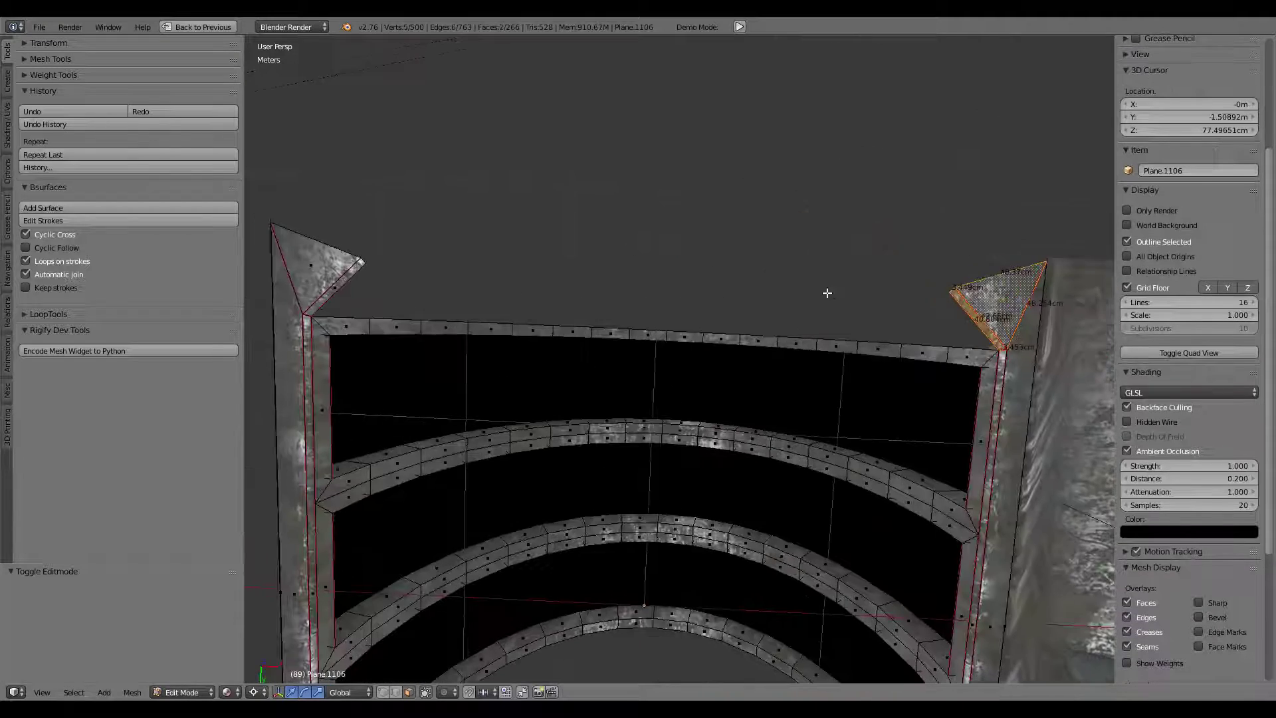
shift+right_click(313, 265)
middle_drag(312, 264, 529, 128)
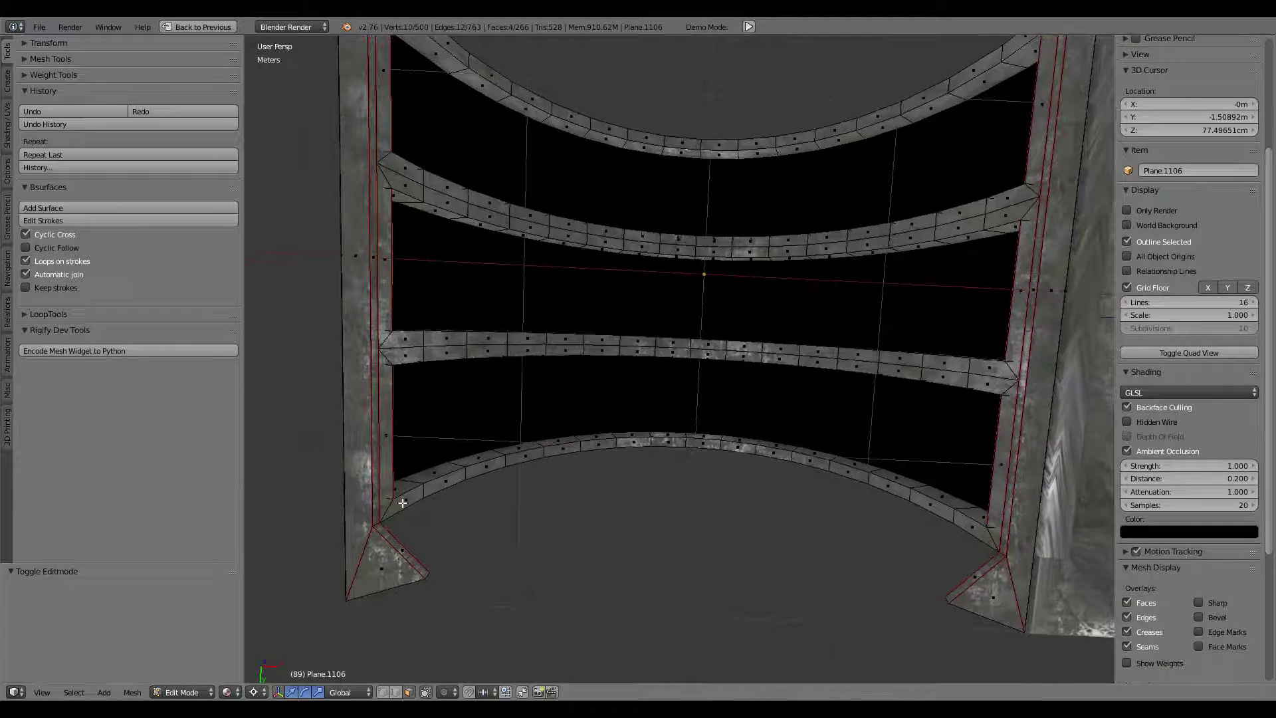
right_click(397, 560)
shift+right_click(977, 598)
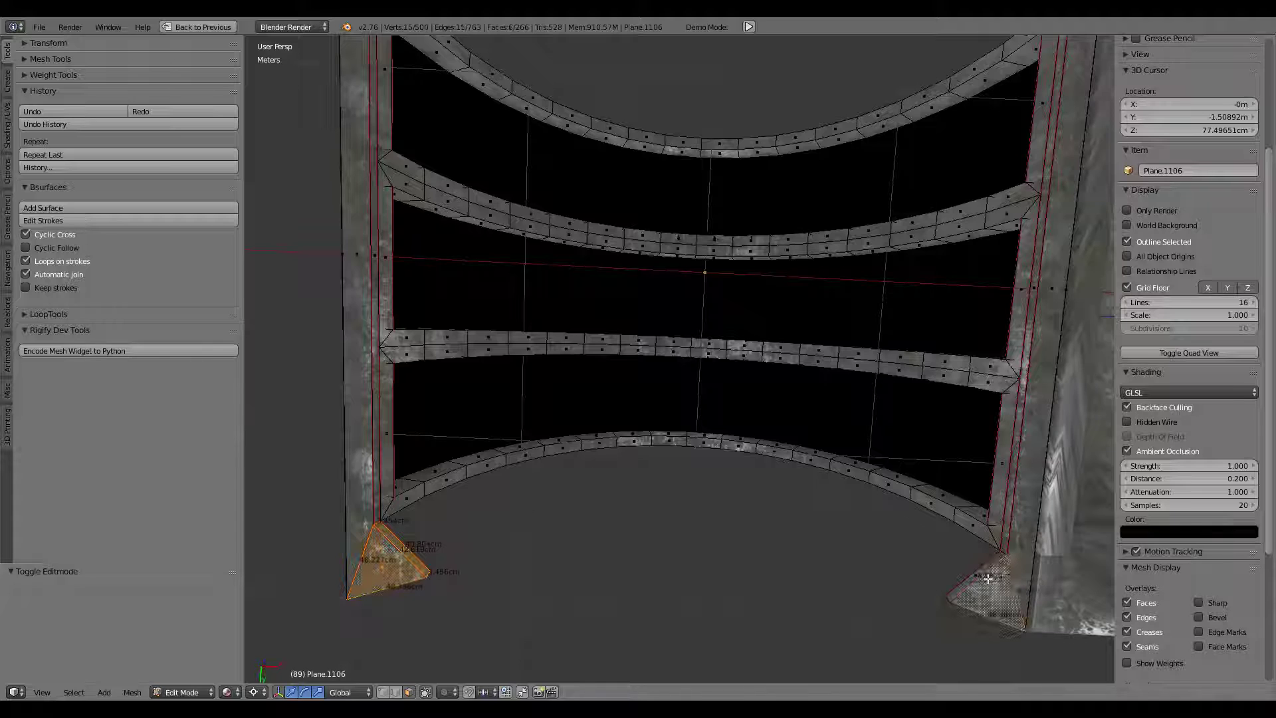
mouse_move(977, 598)
middle_down()
mouse_move(849, 353)
mouse_move(448, 316)
mouse_move(798, 350)
mouse_move(727, 388)
mouse_move(772, 321)
middle_up()
key(x)
click(797, 350)
scroll(730, 392, up, 3)
Snap the 3D cursor to the top corner edge of textured wall Plane.2166.
key(Tab)
right_click(773, 322)
scroll(772, 316, down, 4)
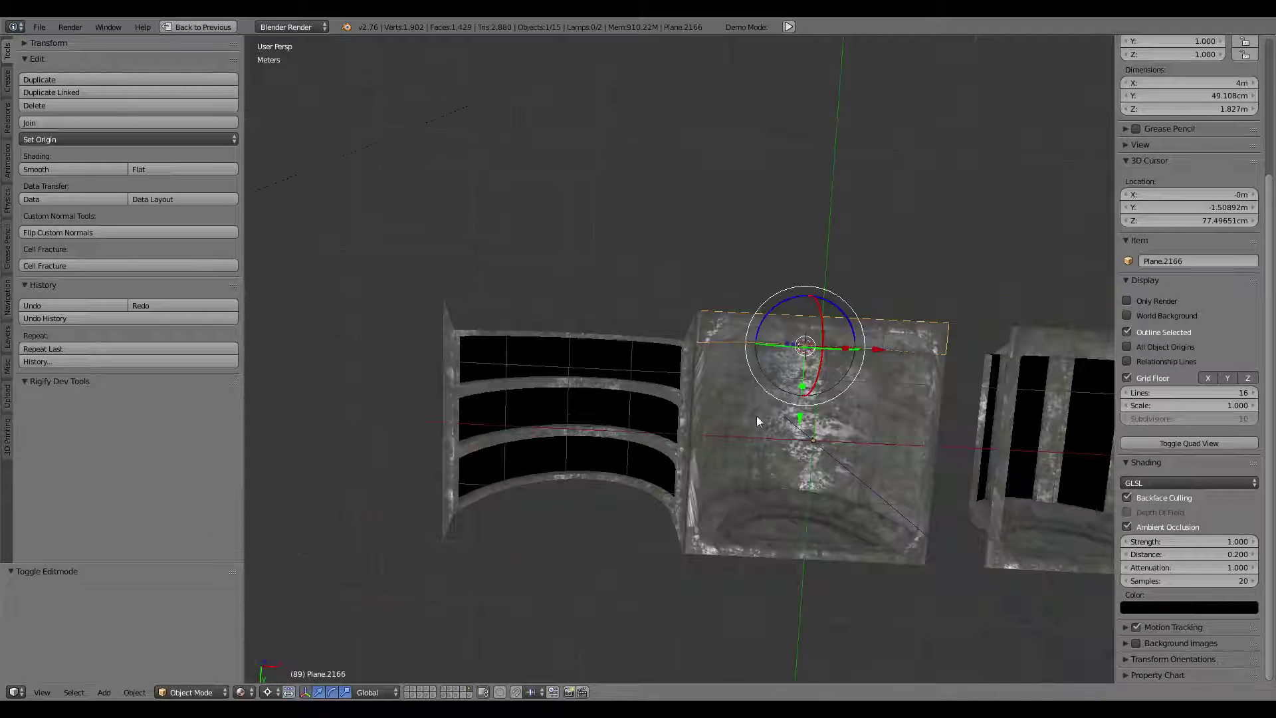
scroll(785, 313, up, 4)
scroll(793, 311, up, 1)
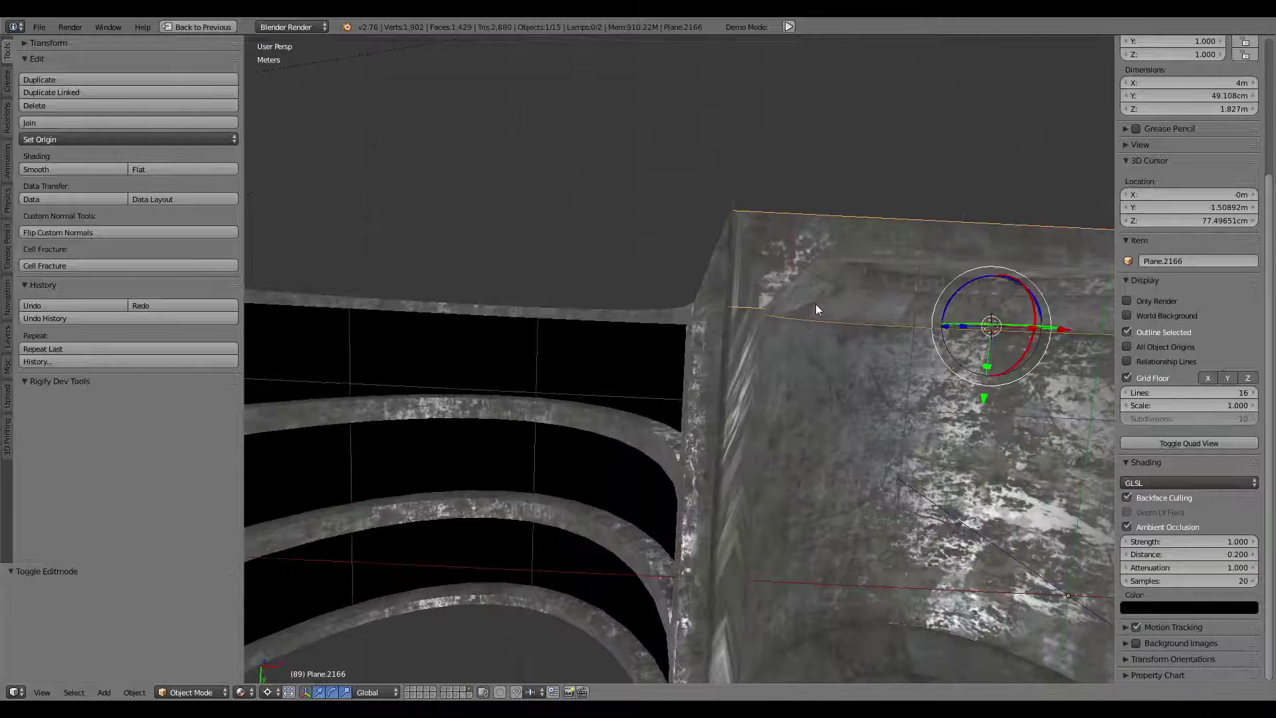
key(Tab)
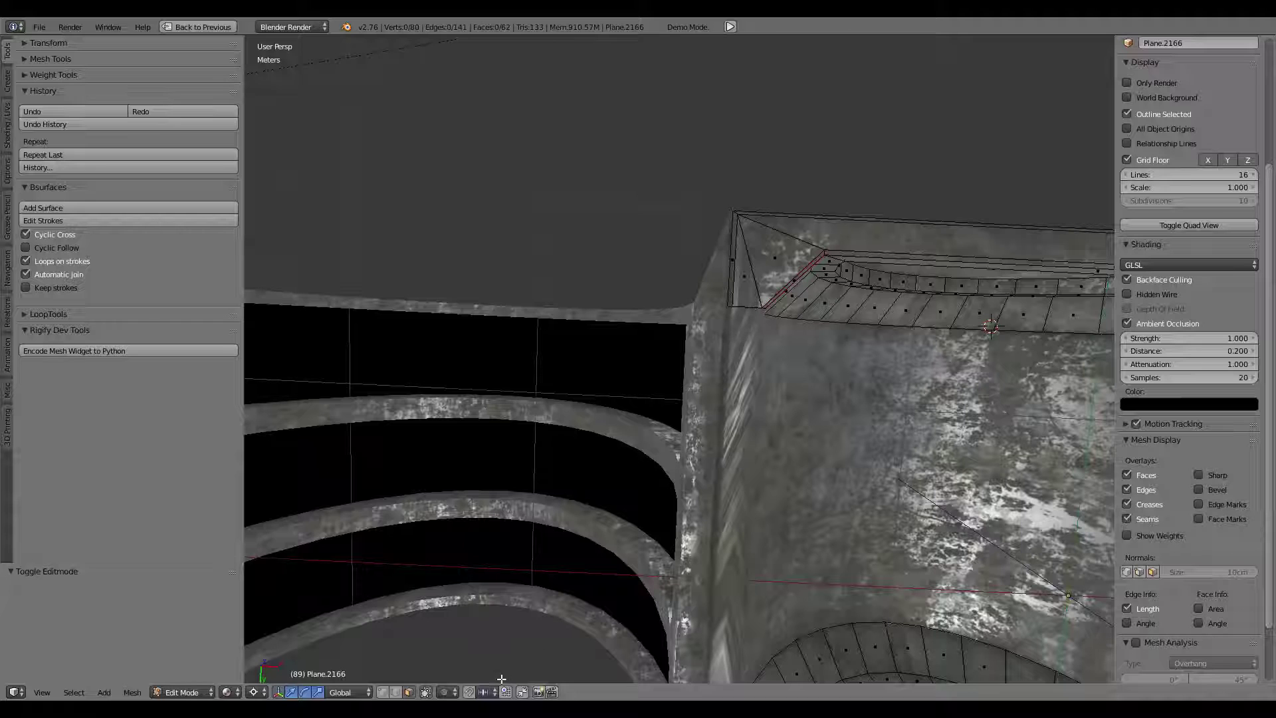
right_click(793, 271)
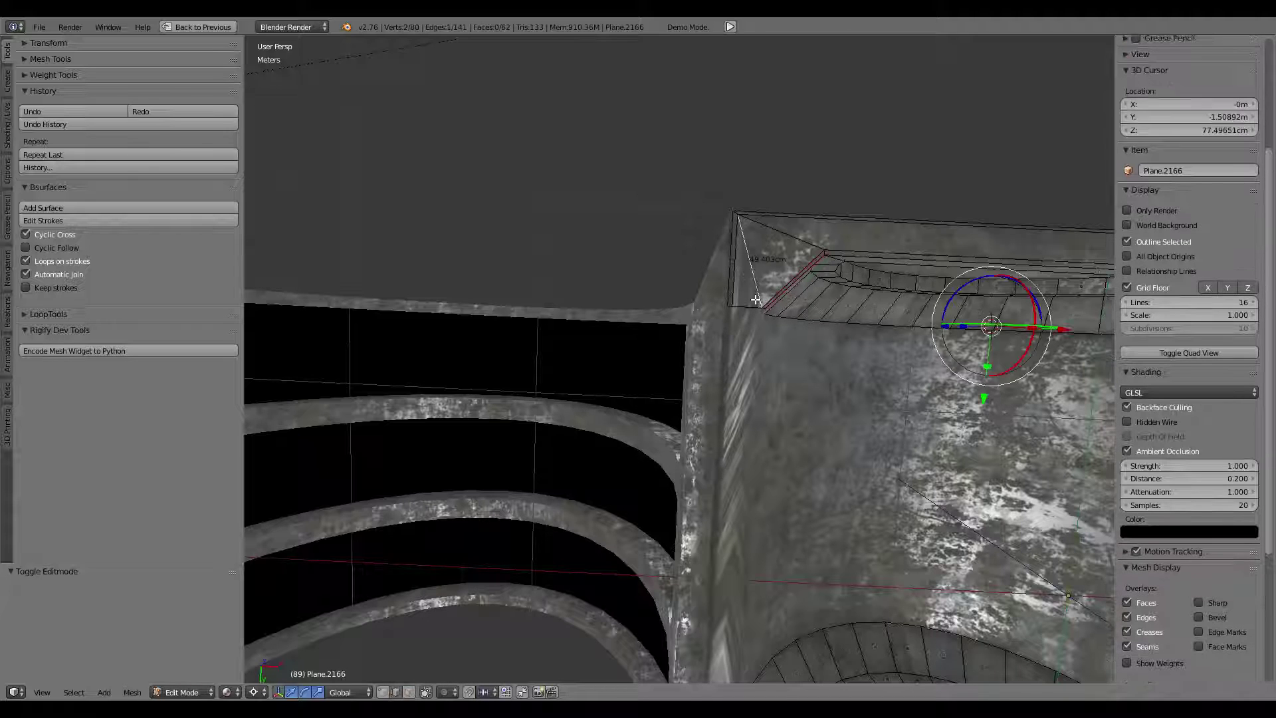
key(shift+s)
click(748, 302)
key(Tab)
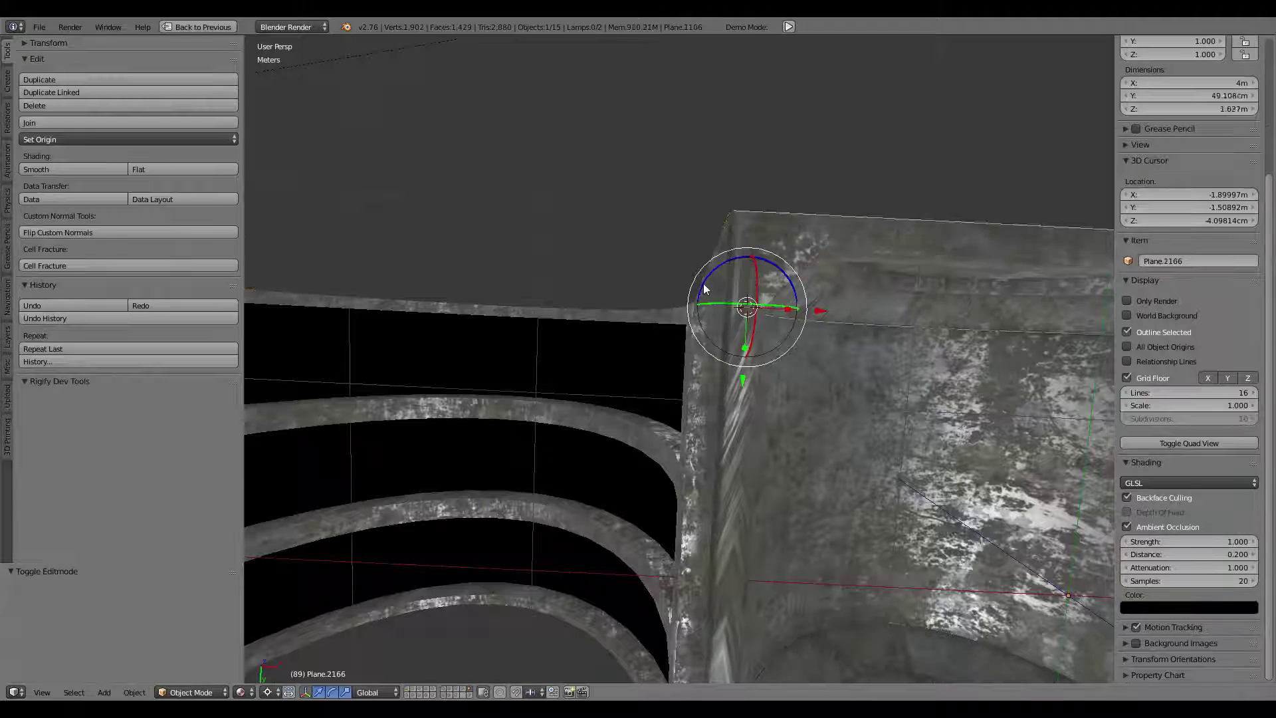
right_click(703, 284)
key(Tab)
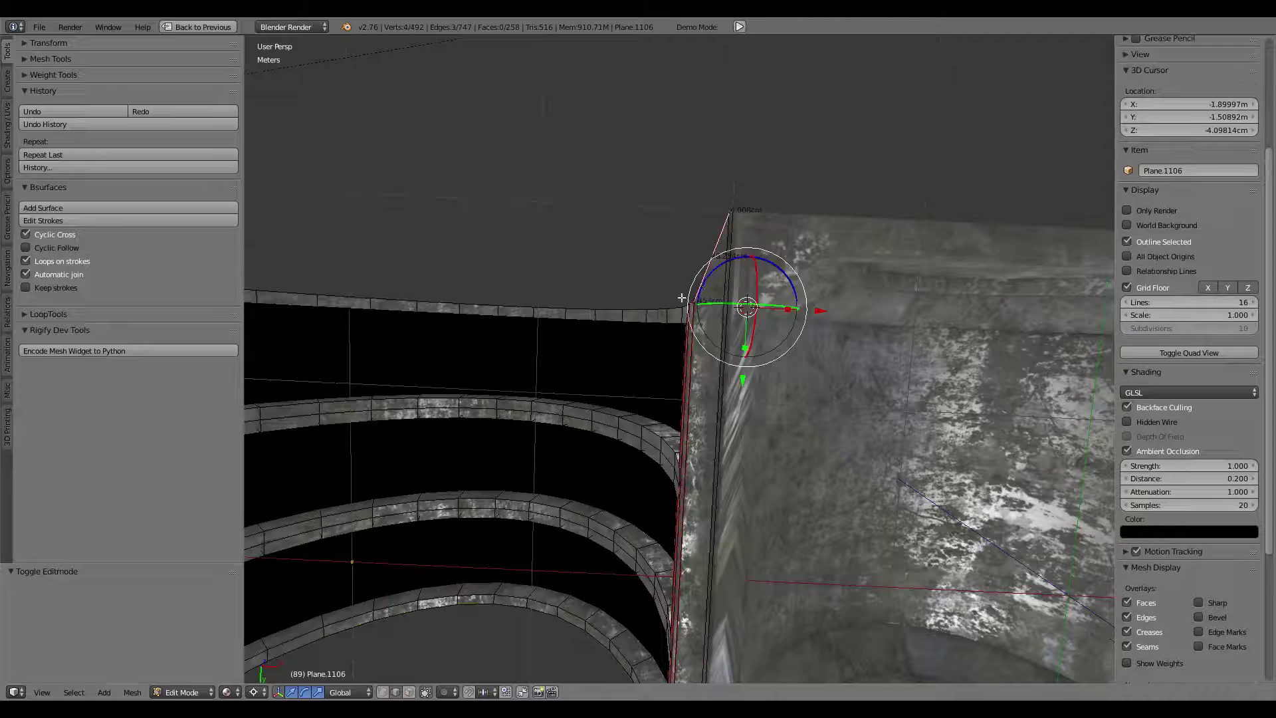
View the arch piece in top orthographic wireframe with vertex selection on.
alt+shift+right_click(664, 300)
scroll(741, 305, down, 2)
mouse_move(740, 305)
middle_down()
mouse_move(808, 370)
mouse_move(783, 313)
mouse_move(909, 325)
middle_up()
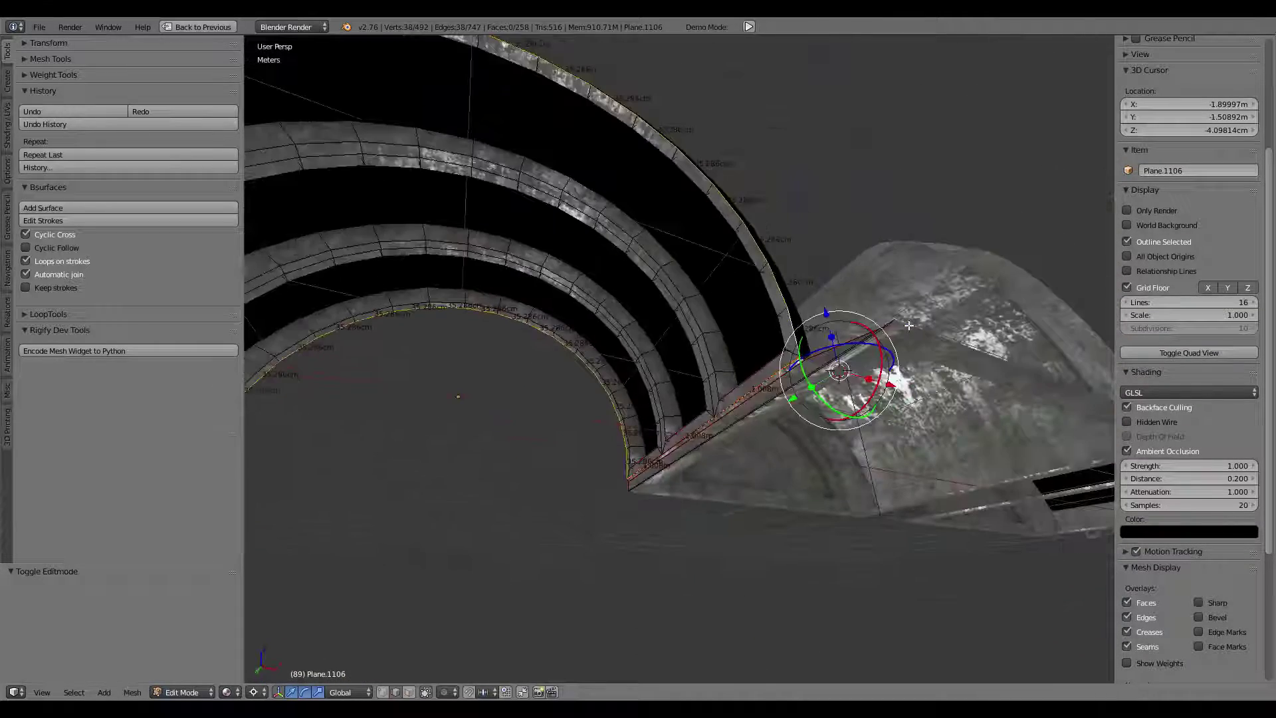
key(KP_7)
key(z)
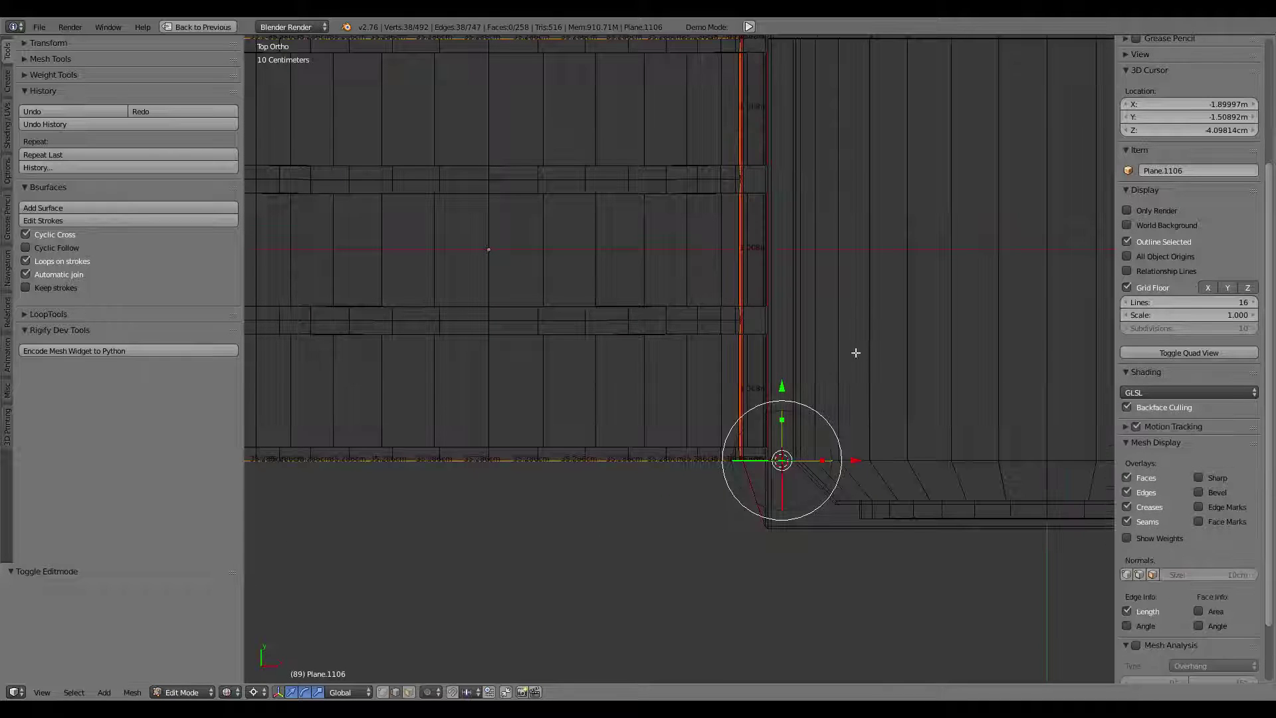
right_click(759, 551)
click(386, 693)
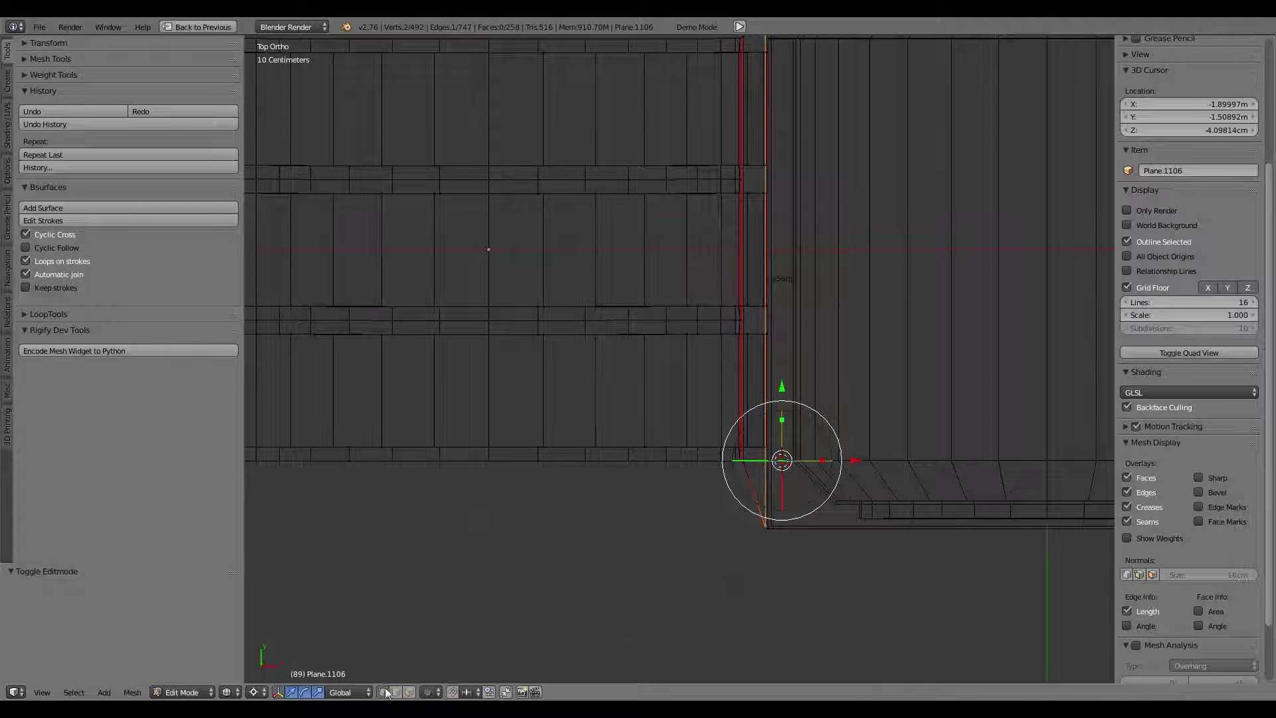
scroll(799, 515, down, 2)
scroll(755, 536, down, 1)
Box-select the bottom row of vertices and scale them to 0 along Y.
key(b)
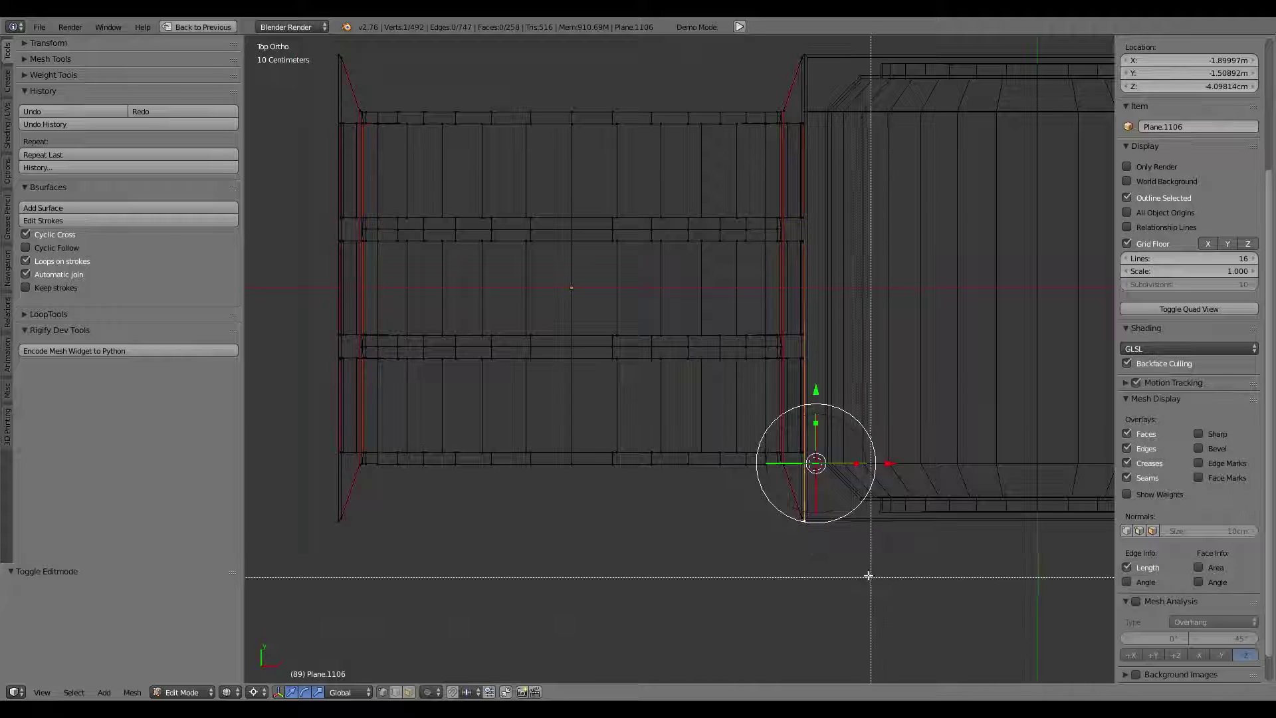
mouse_move(870, 575)
mouse_down()
mouse_move(285, 461)
mouse_move(286, 479)
mouse_move(279, 456)
mouse_up()
scroll(458, 437, up, 5)
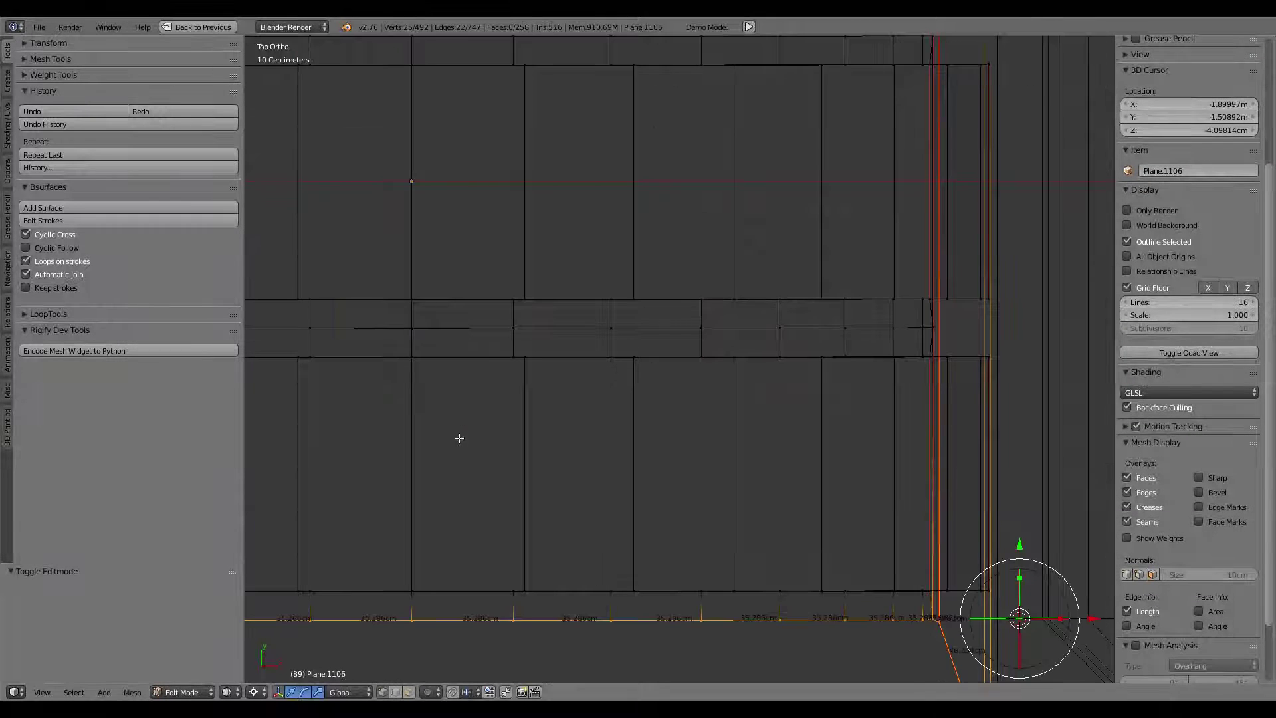
scroll(459, 438, down, 4)
scroll(459, 438, down, 1)
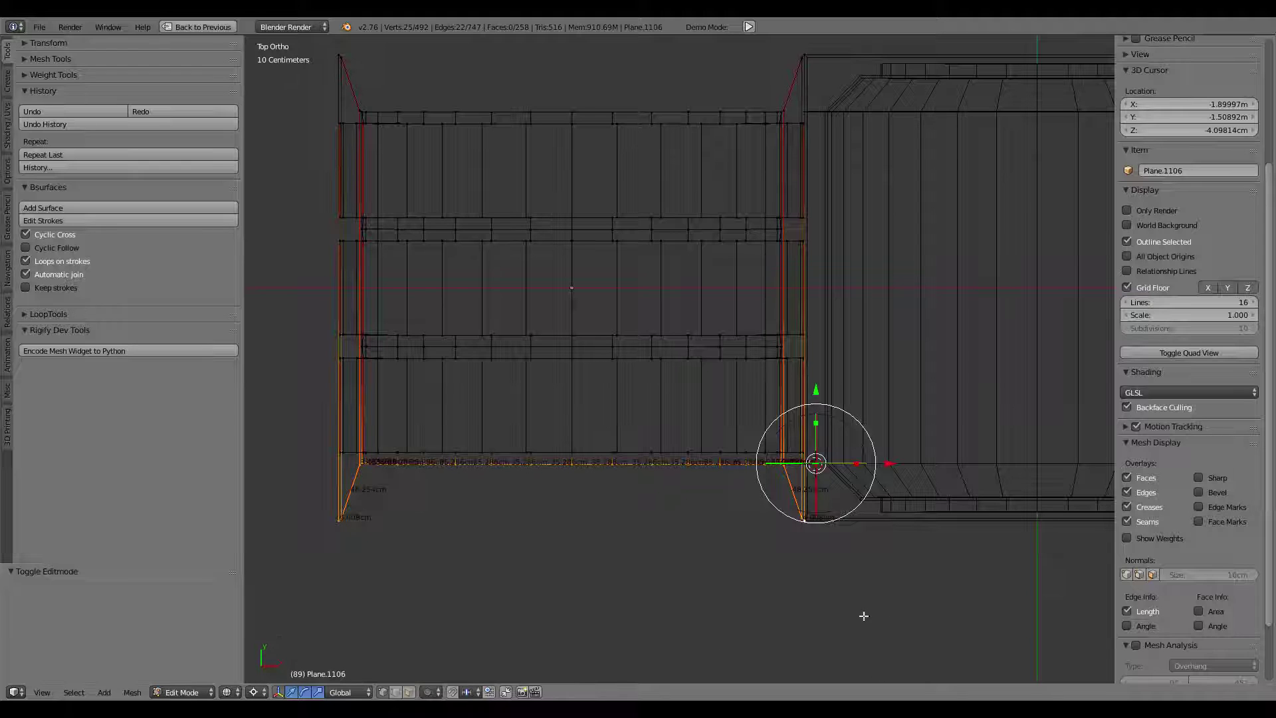
key(s)
key(y)
key(0)
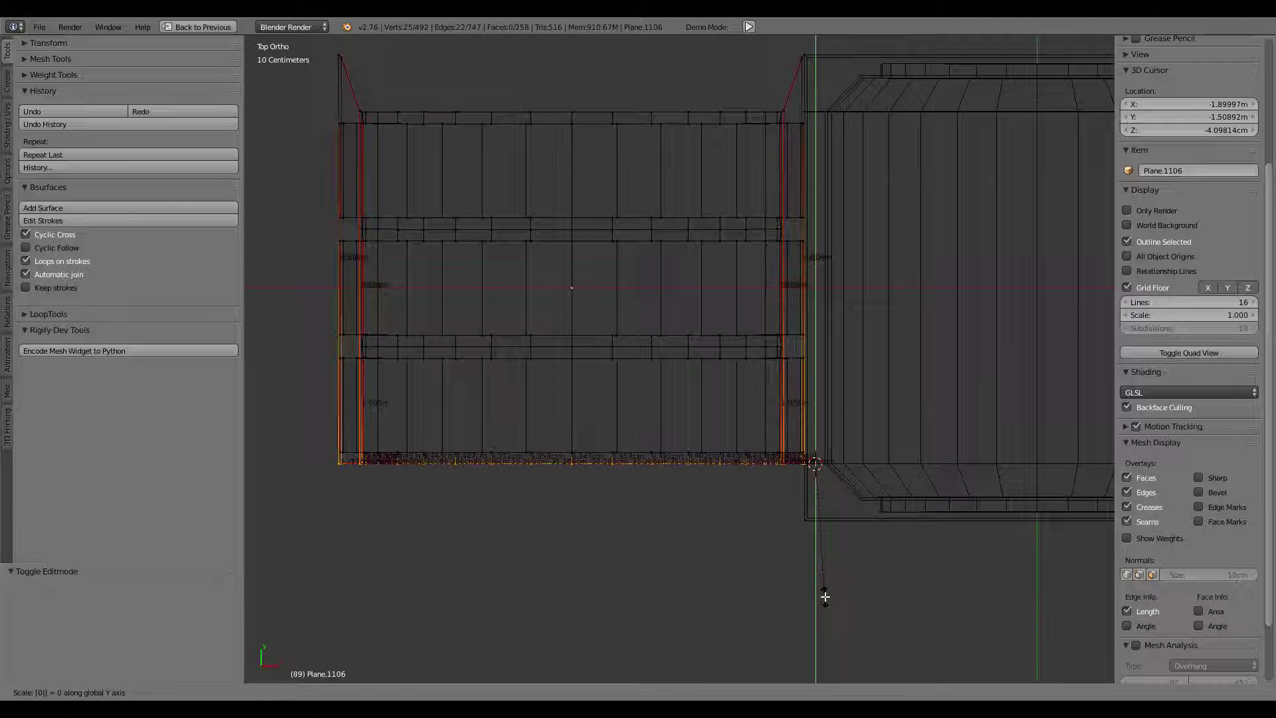
key(Return)
Set the pivot to the 3D cursor and box-select the piece's bottom end vertices.
key(Tab)
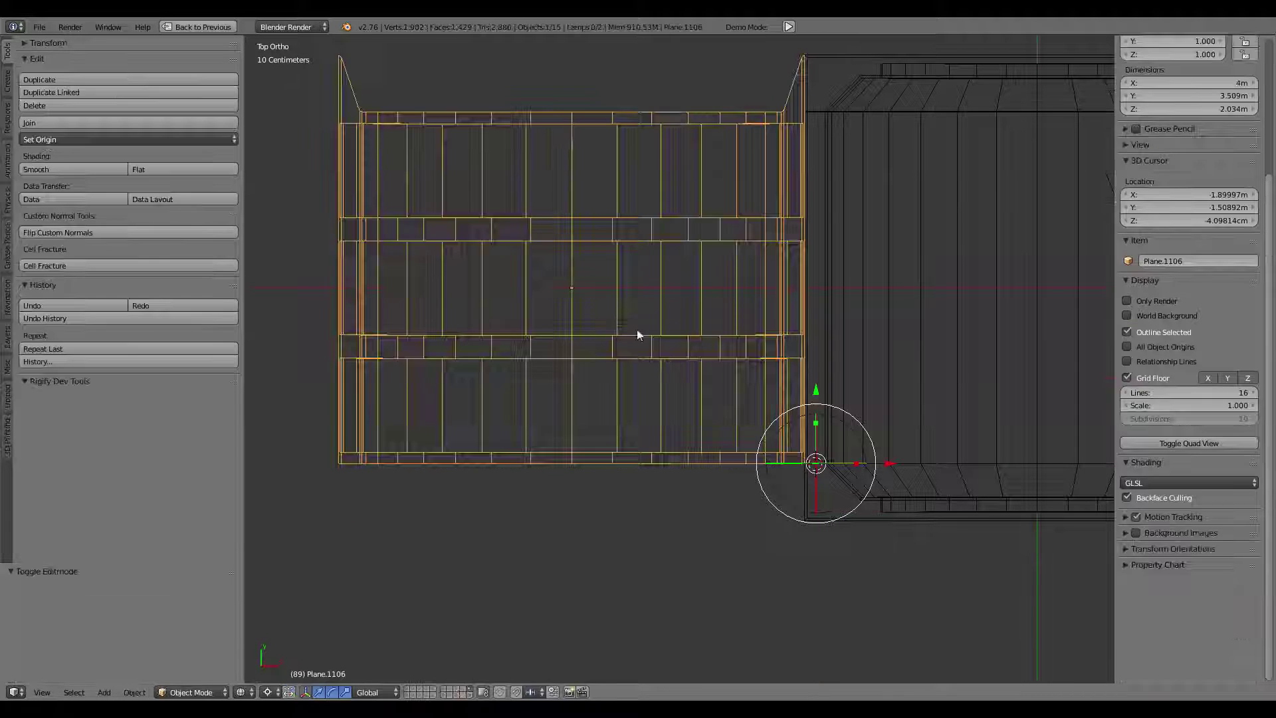
click(267, 692)
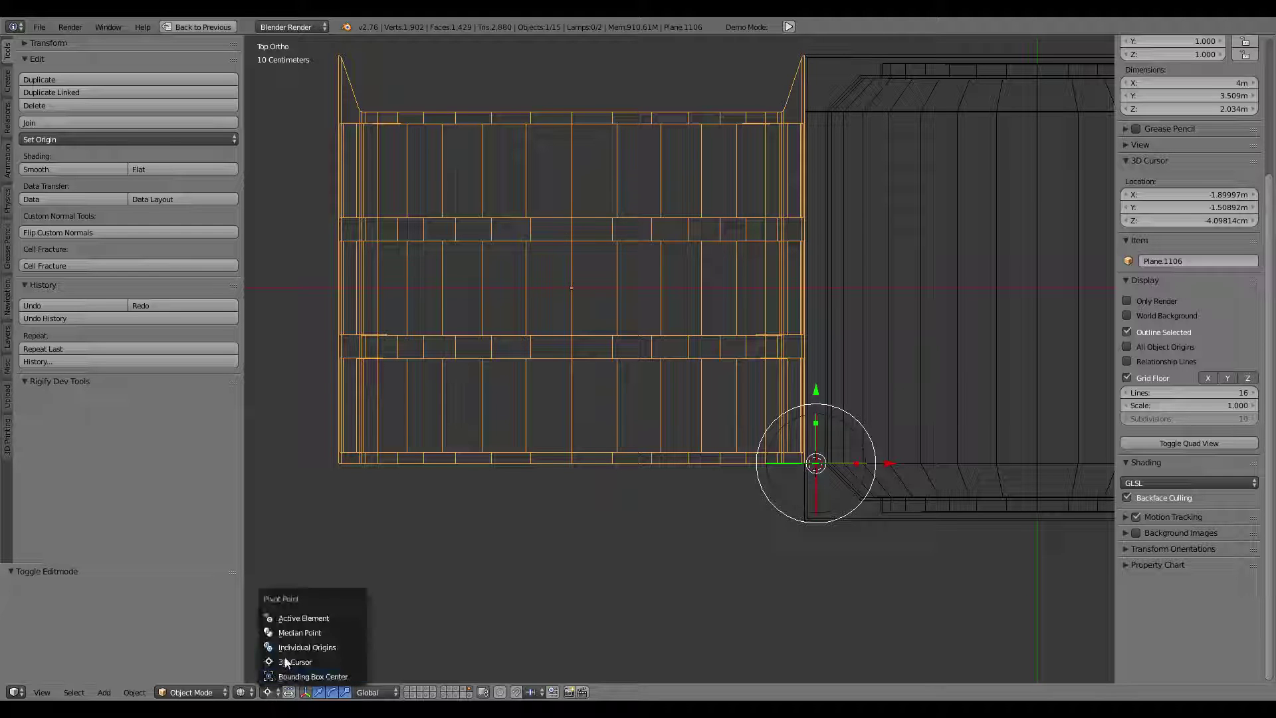
click(293, 630)
key(Tab)
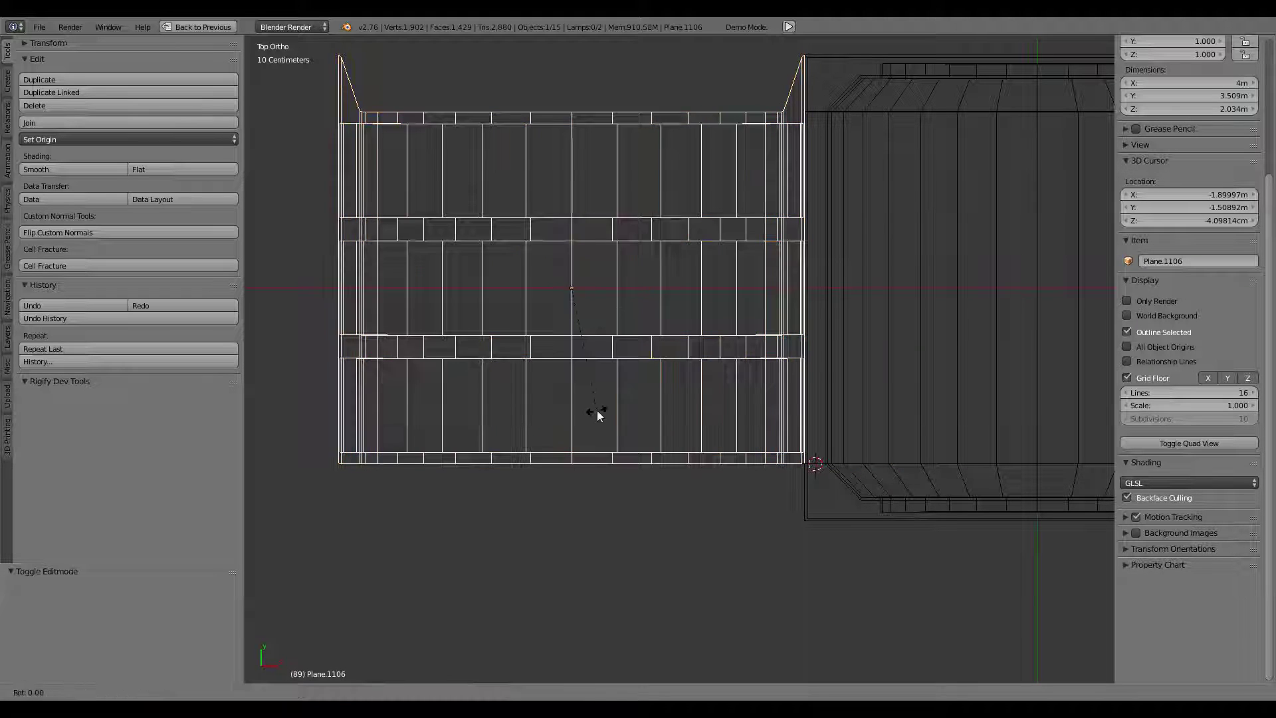
right_click(804, 521)
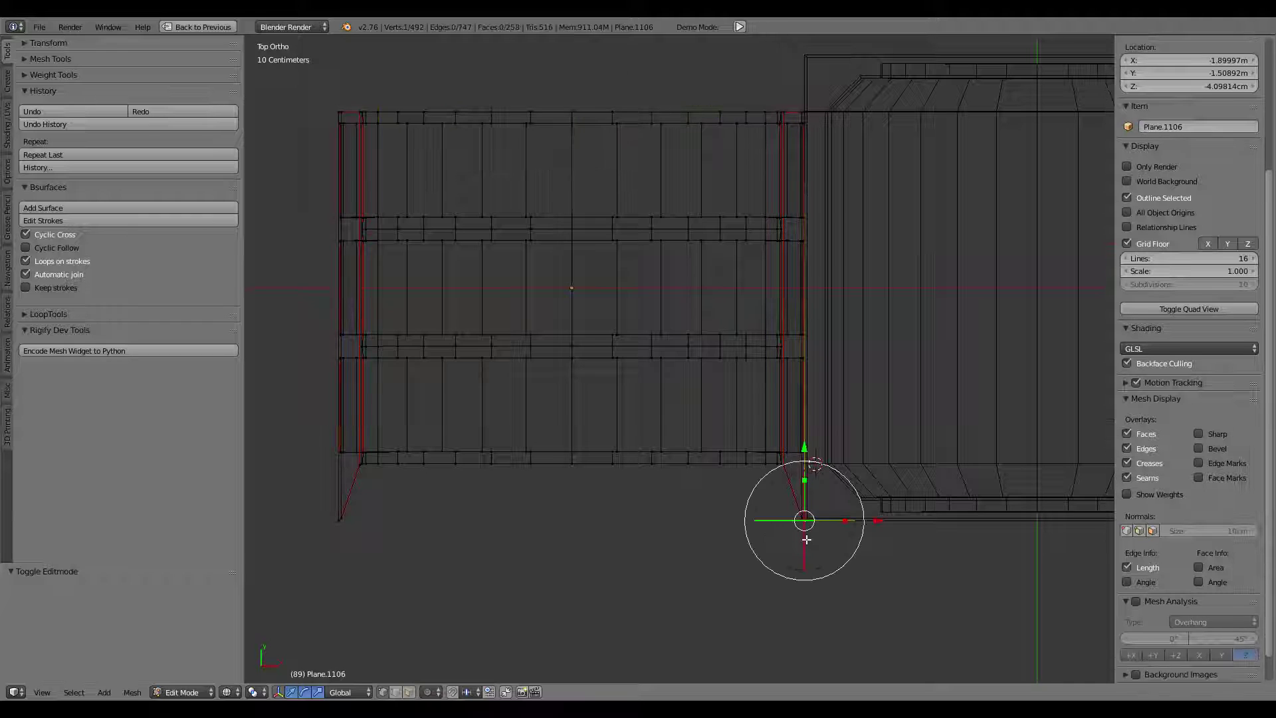
drag(895, 564, 252, 459)
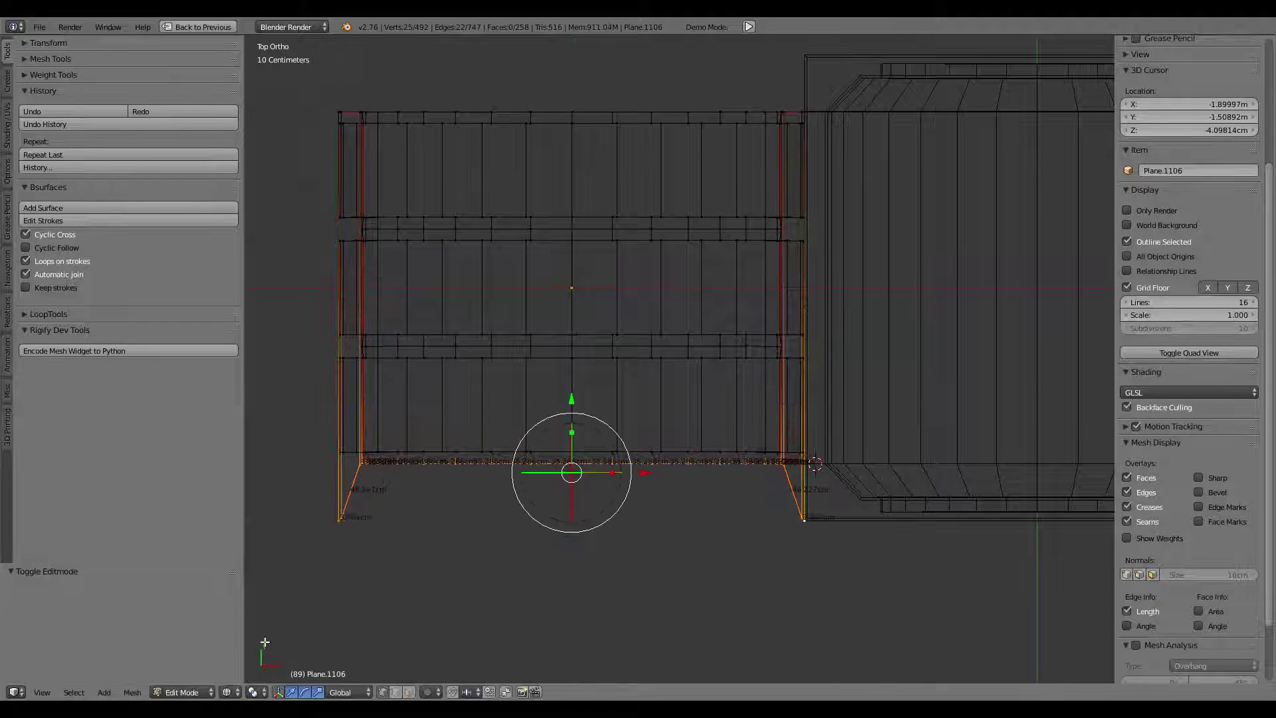
click(263, 692)
click(286, 667)
Flatten the selected vertices to 0 along Y about the 3D cursor, then exit Edit Mode.
key(s)
key(y)
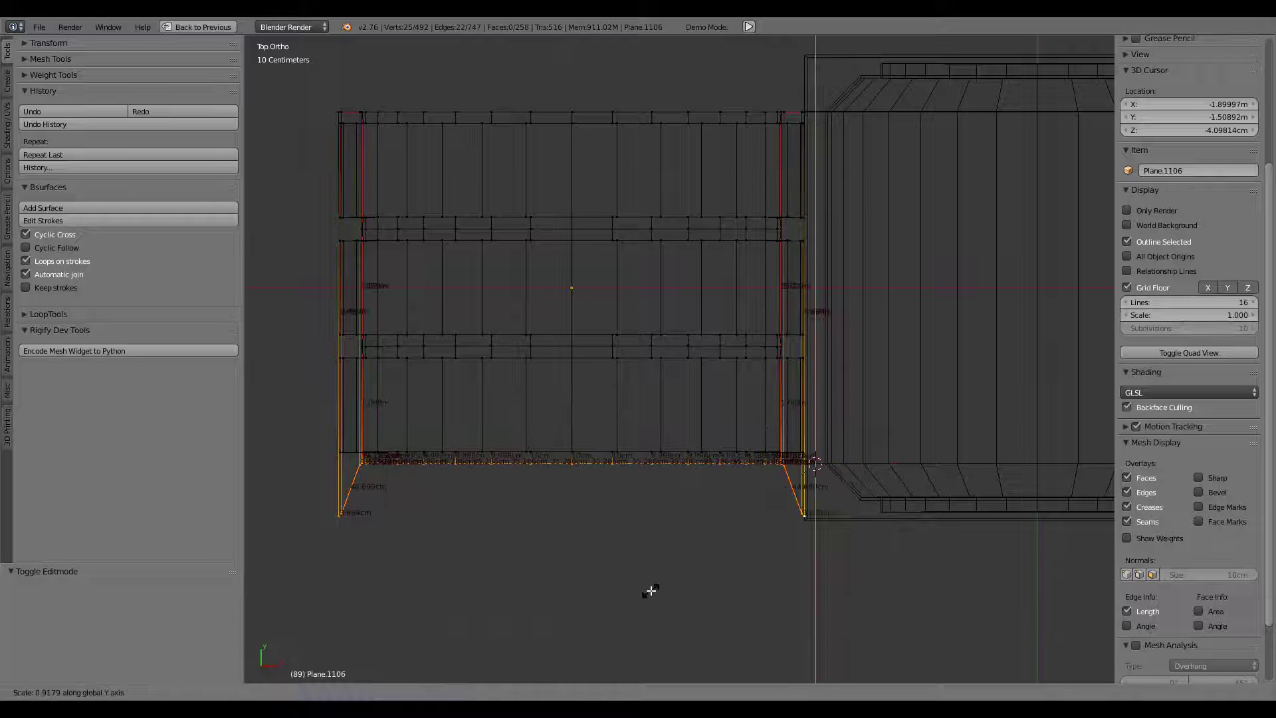
key(0)
key(Return)
key(KP_5)
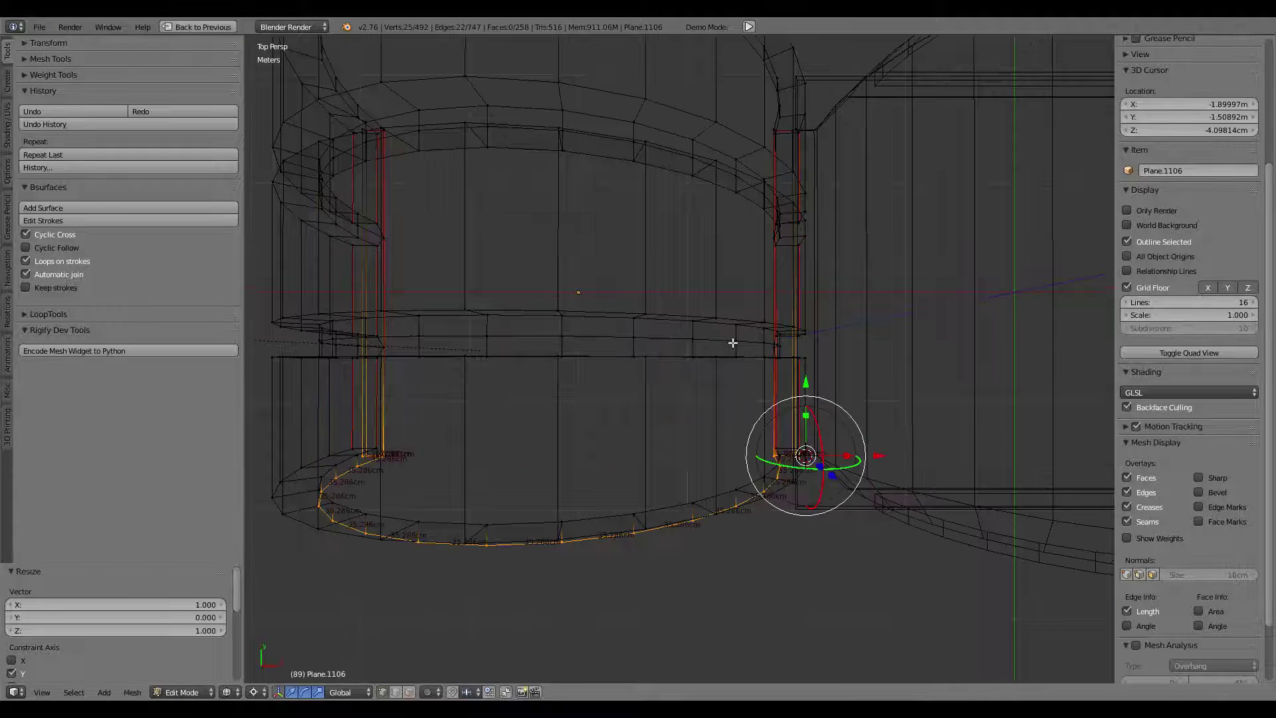
middle_drag(710, 335, 773, 322)
key(Tab)
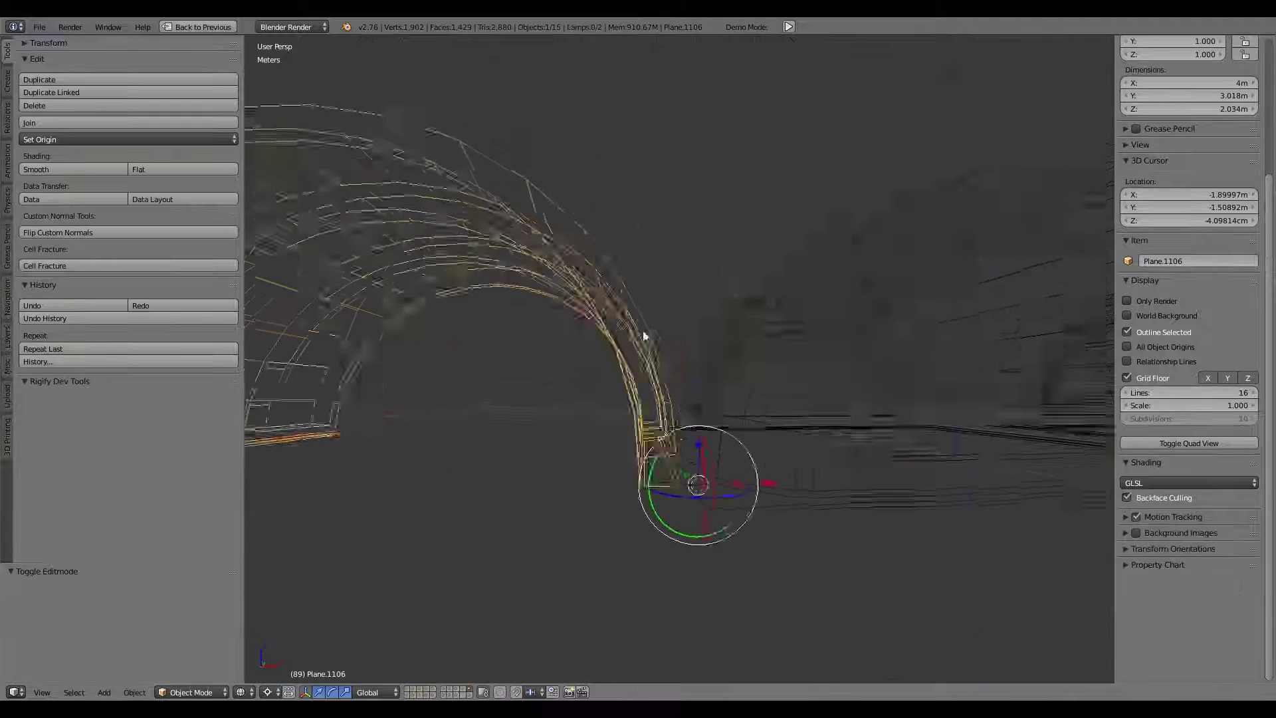
Switch the viewport shading to Texture to show the wall pieces textured.
mouse_move(780, 278)
middle_down()
mouse_move(784, 309)
mouse_move(880, 288)
mouse_move(366, 627)
middle_up()
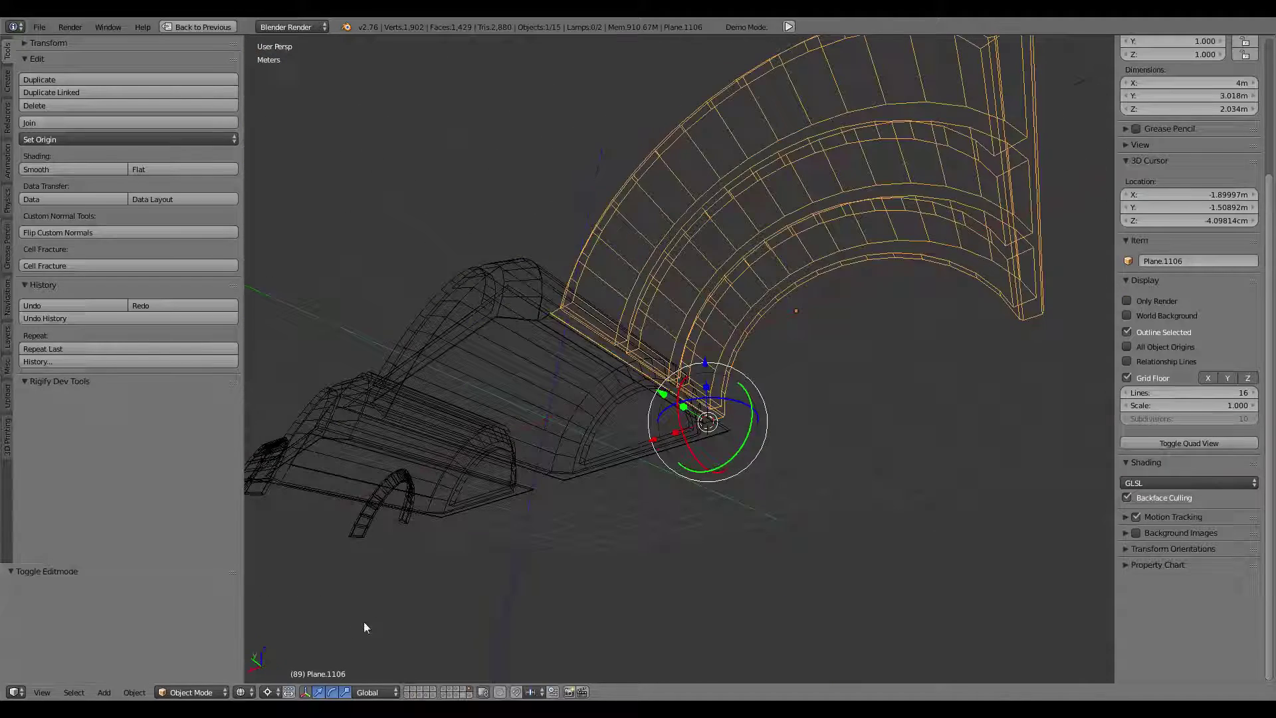
click(242, 693)
click(274, 624)
middle_drag(631, 399, 746, 265)
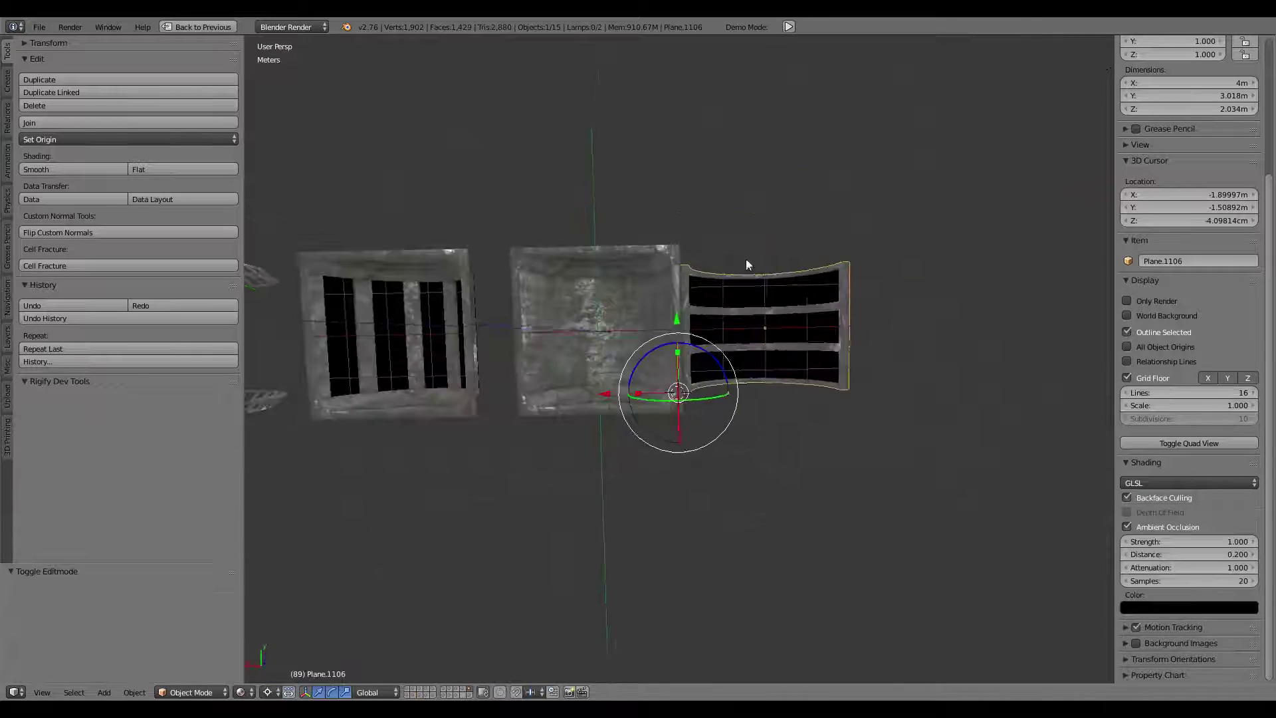
Move the arch slab 1 m along X against the window panel.
right_click(669, 264)
middle_drag(668, 265, 680, 292)
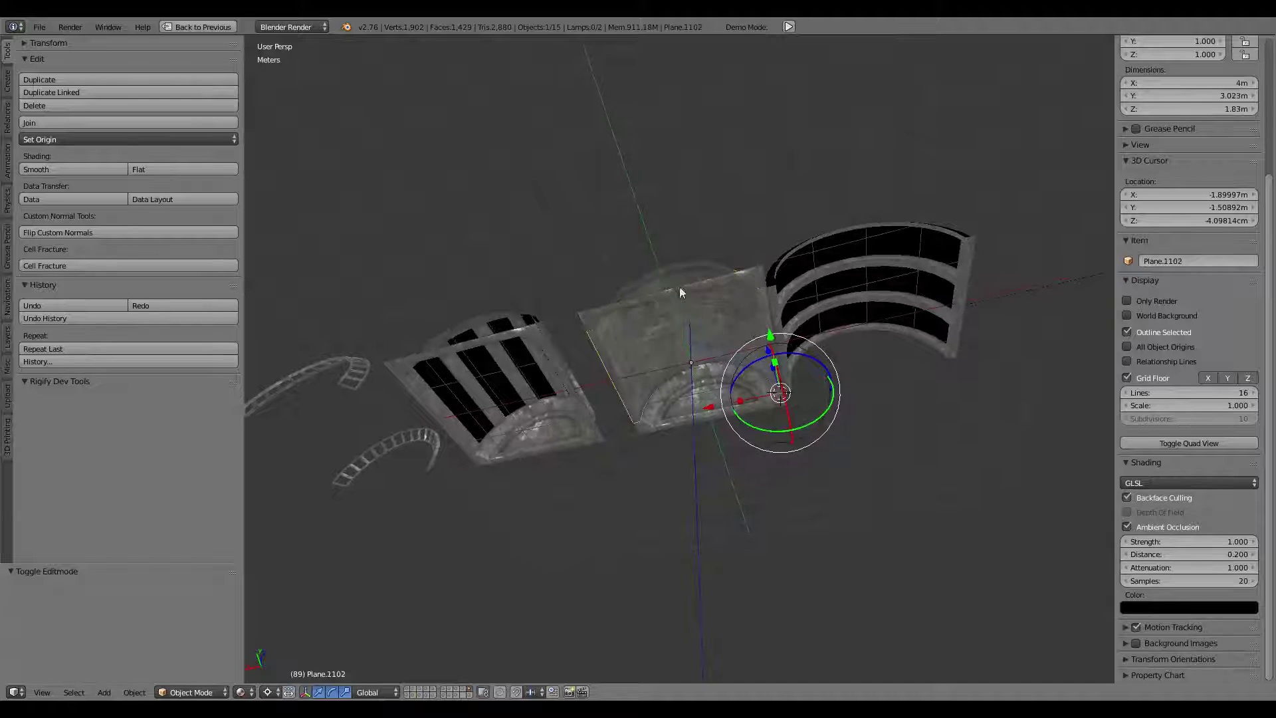
right_click(680, 289)
shift+right_click(696, 399)
shift+right_click(690, 418)
right_click(709, 414)
key(g)
key(x)
key(1)
key(Return)
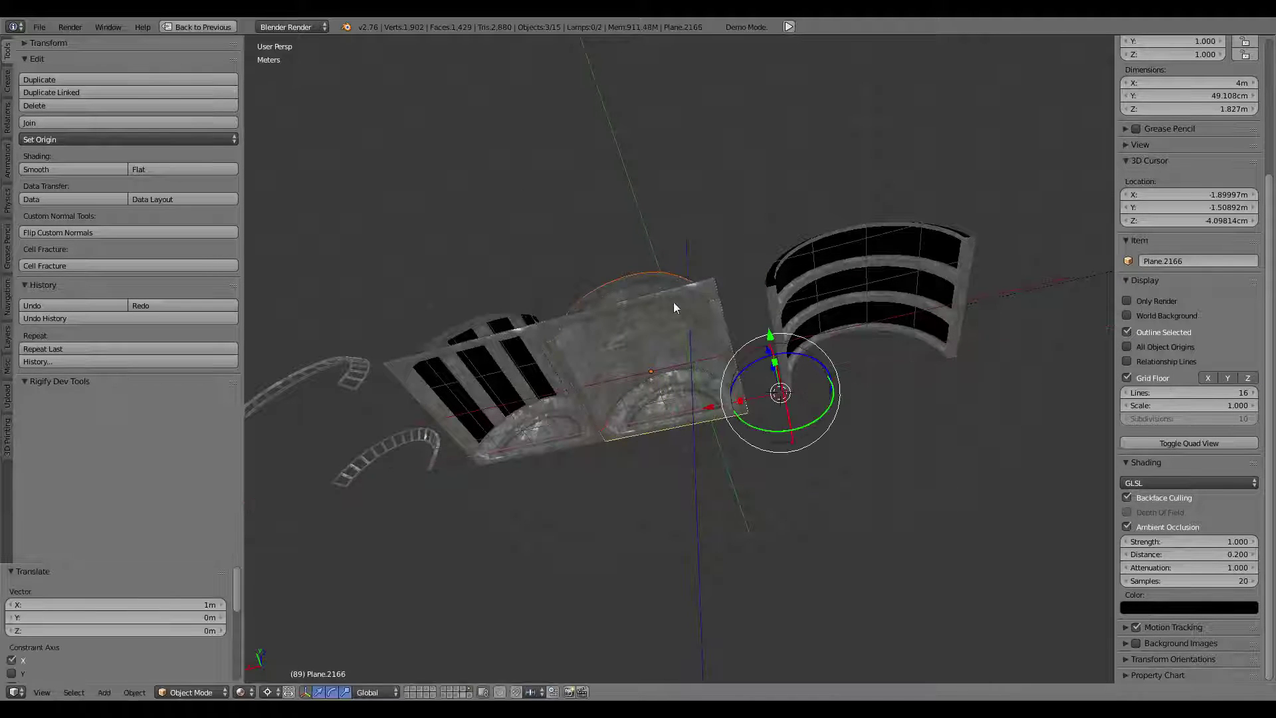
Add the second wall piece to the arch slab selection.
middle_drag(817, 383, 305, 628)
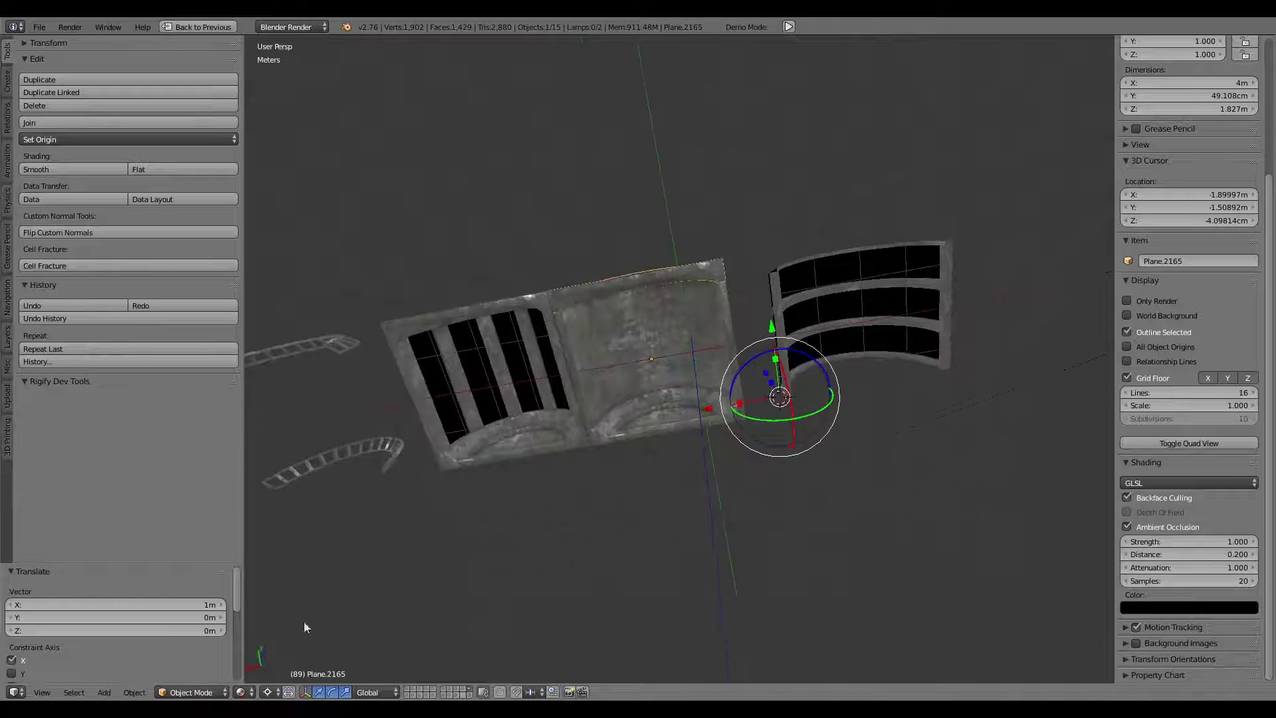
click(251, 689)
shift+right_click(724, 419)
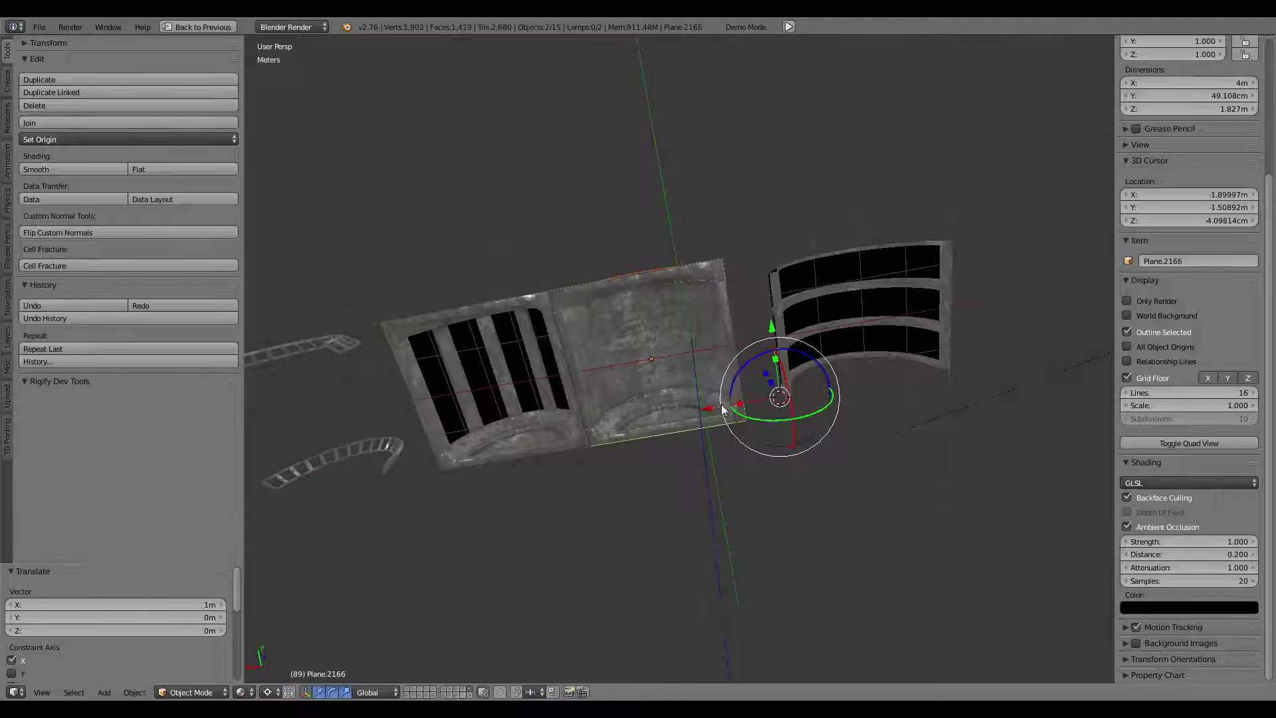
Place linked duplicates of the two wall pieces 6 m along X.
key(alt+d)
key(x)
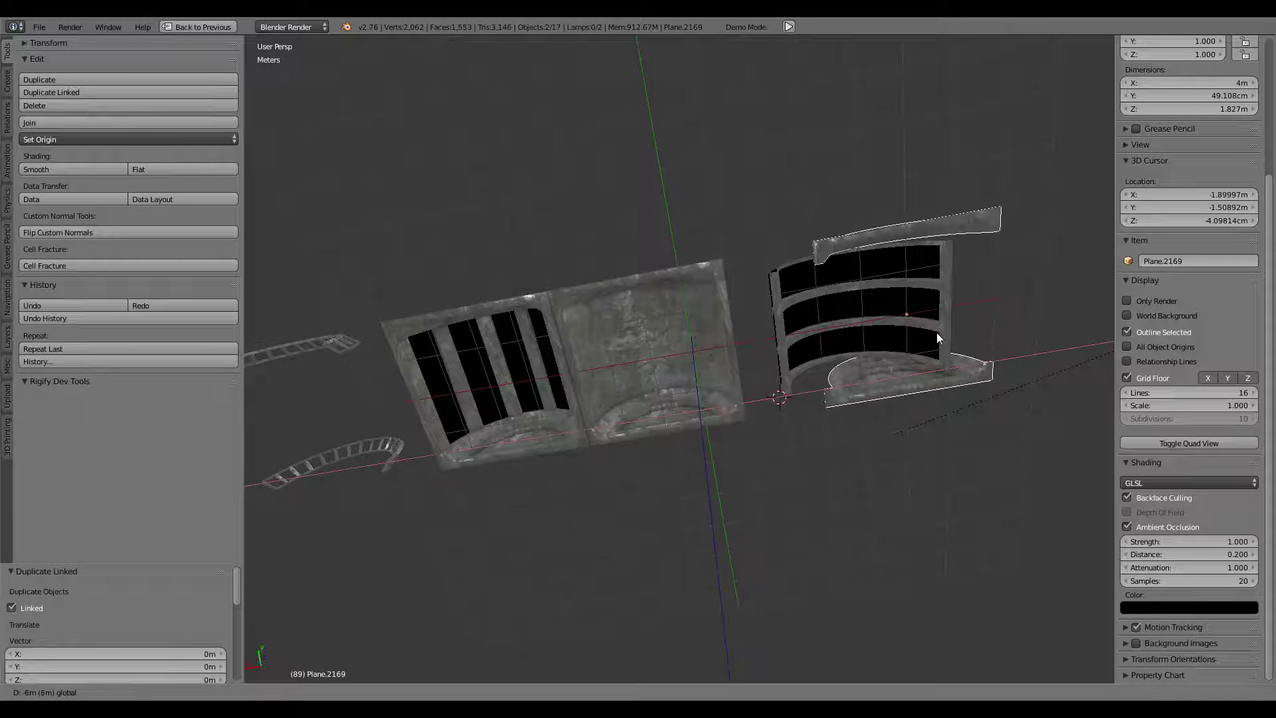
click(936, 332)
key(a)
middle_drag(915, 339, 764, 417)
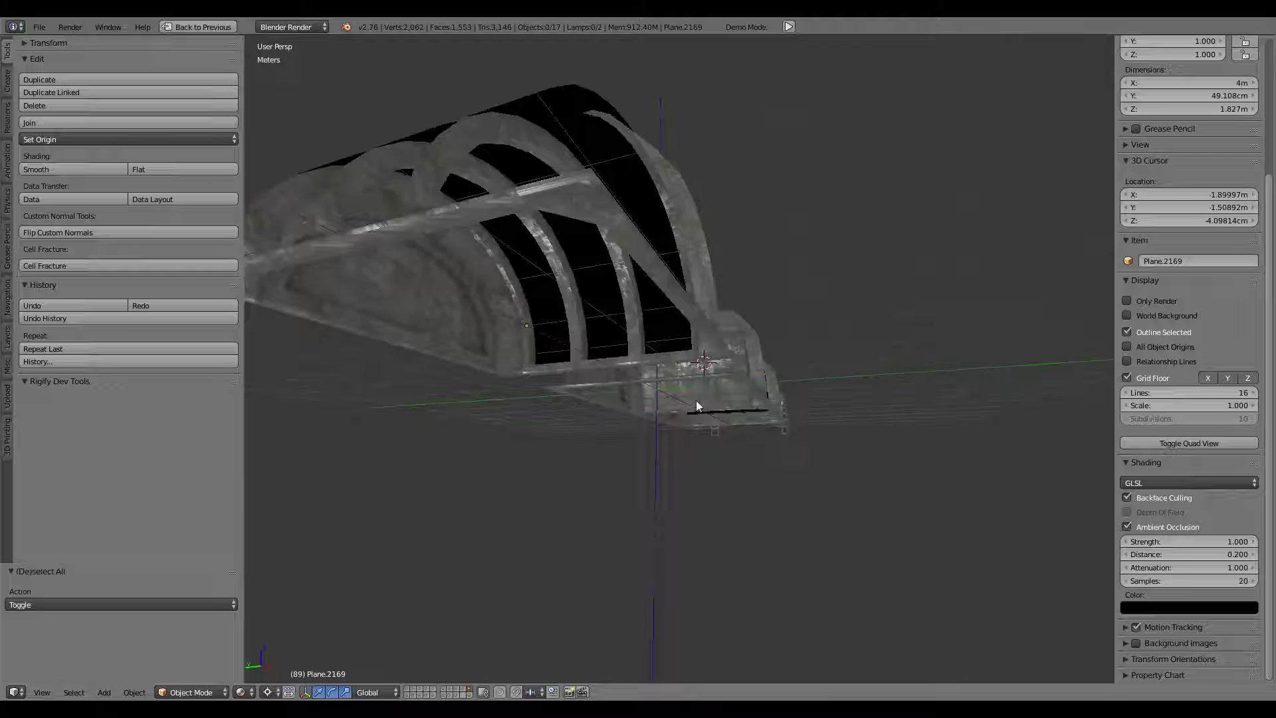
mouse_move(764, 417)
middle_down()
mouse_move(756, 344)
mouse_move(879, 386)
mouse_move(791, 412)
mouse_move(721, 300)
middle_up()
Box-select the left arch pieces and move them -1 m along X.
right_click(879, 386)
shift+right_click(824, 366)
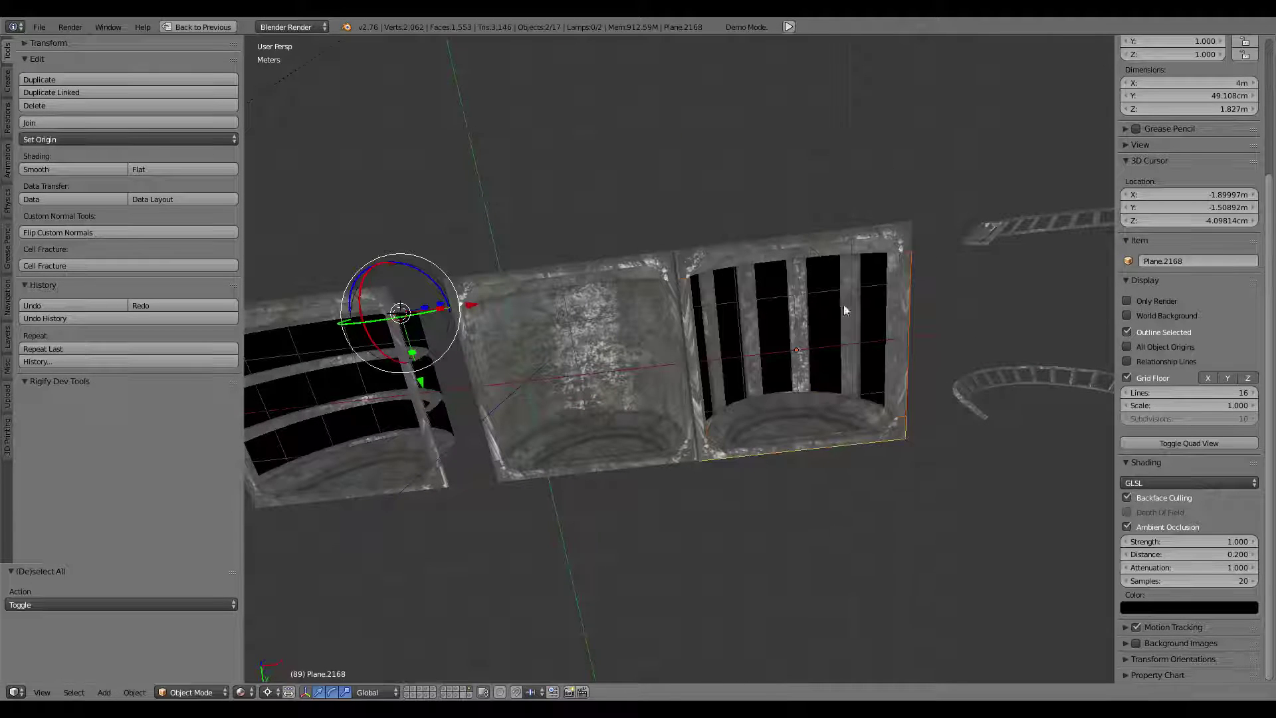
shift+right_click(807, 241)
scroll(507, 296, down, 3)
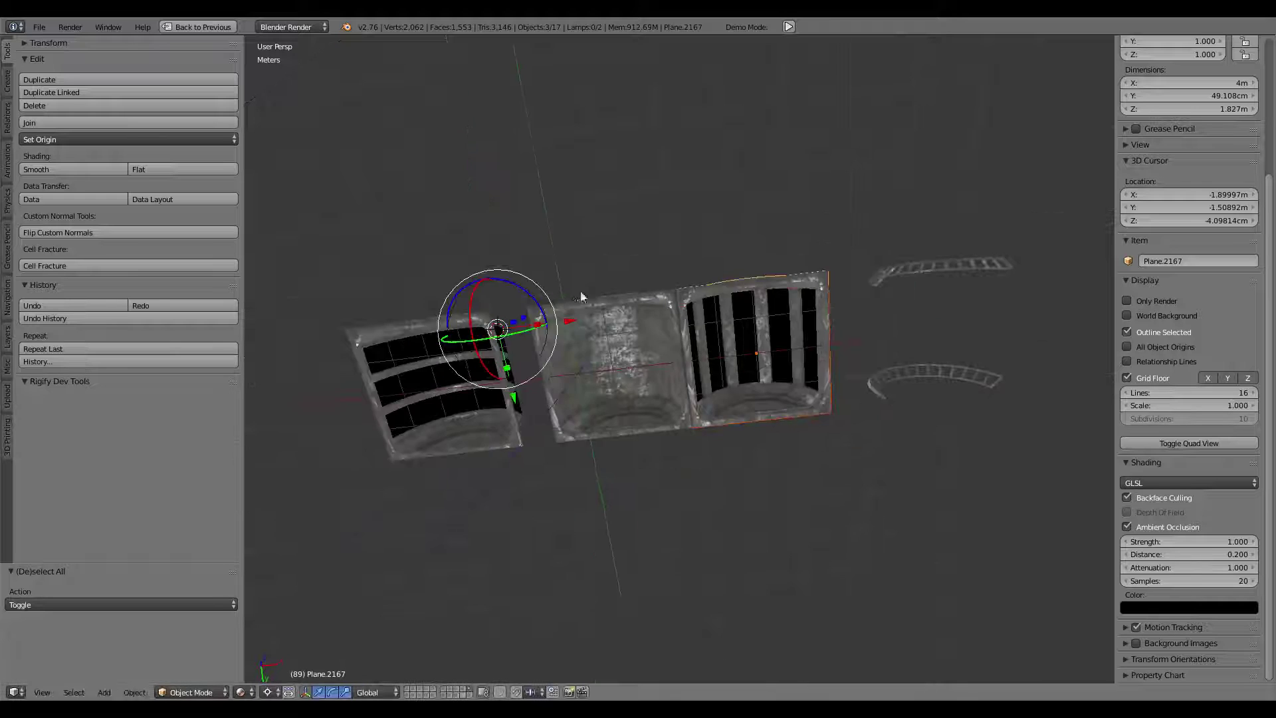
middle_drag(583, 293, 748, 268)
right_click(781, 385)
drag(766, 465, 535, 231)
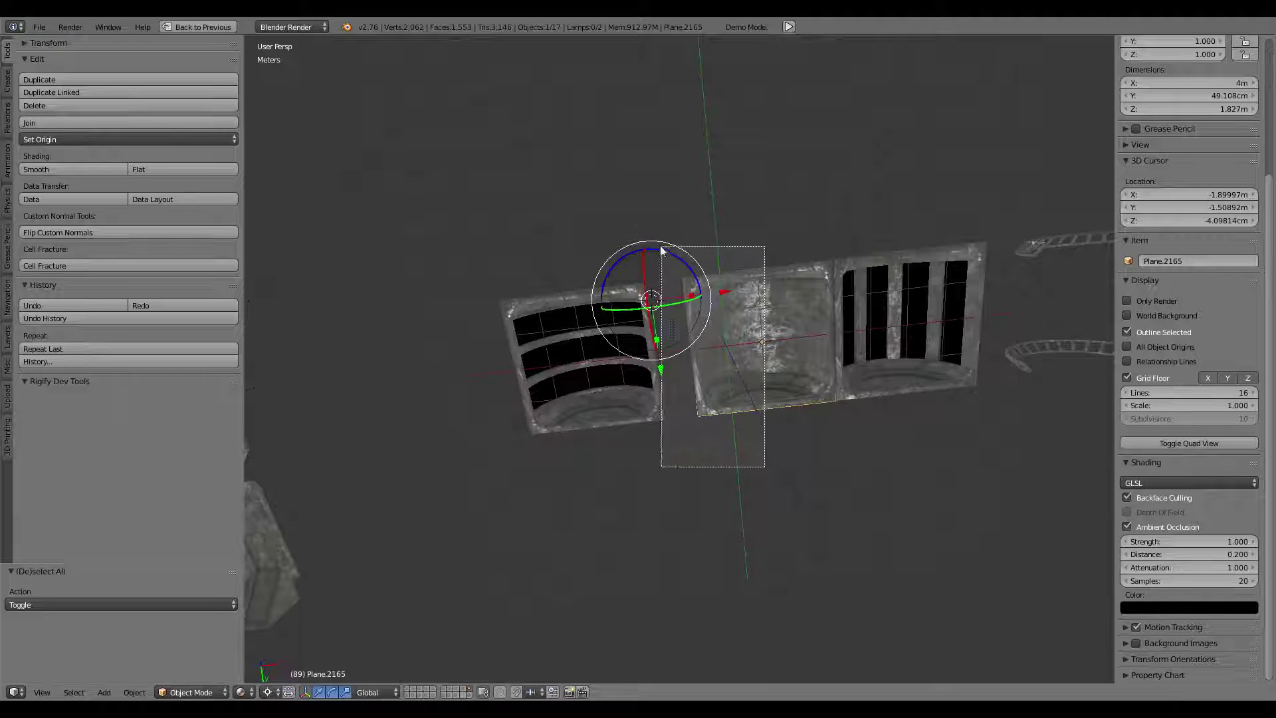
text(gx)
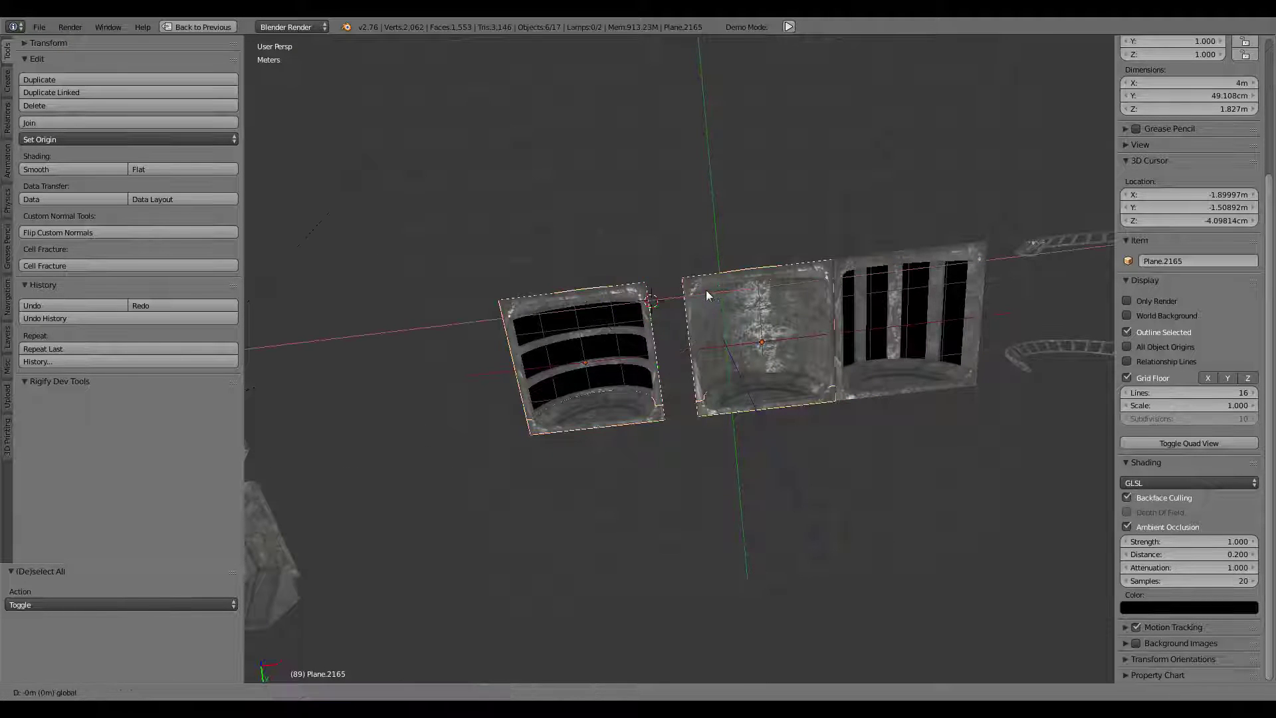
text(-1)
key(Return)
Inspect the right-hand arch and place the 3D cursor below the arches.
mouse_move(690, 293)
middle_down()
mouse_move(767, 317)
mouse_move(770, 440)
mouse_move(692, 402)
middle_up()
right_click(963, 377)
mouse_move(964, 377)
middle_down()
mouse_move(900, 323)
mouse_move(740, 364)
mouse_move(771, 254)
mouse_move(891, 242)
mouse_move(983, 269)
mouse_move(795, 275)
mouse_move(750, 363)
middle_up()
scroll(750, 365, up, 3)
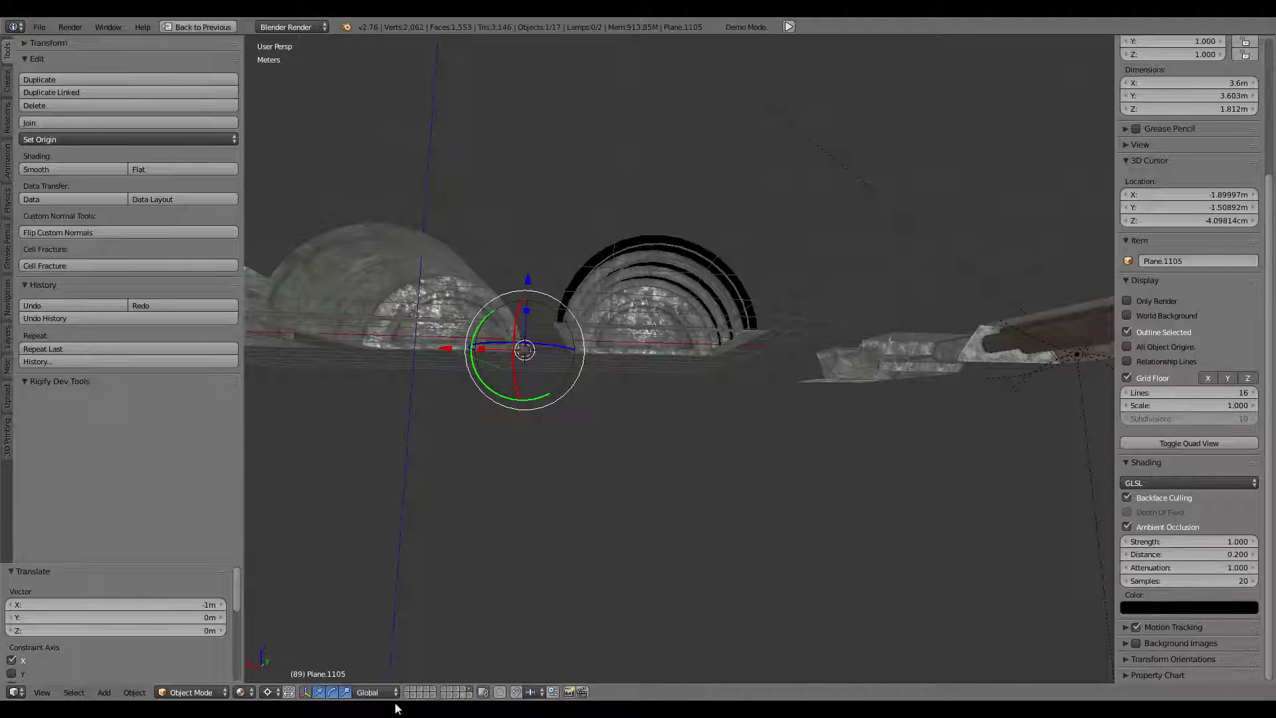
click(549, 582)
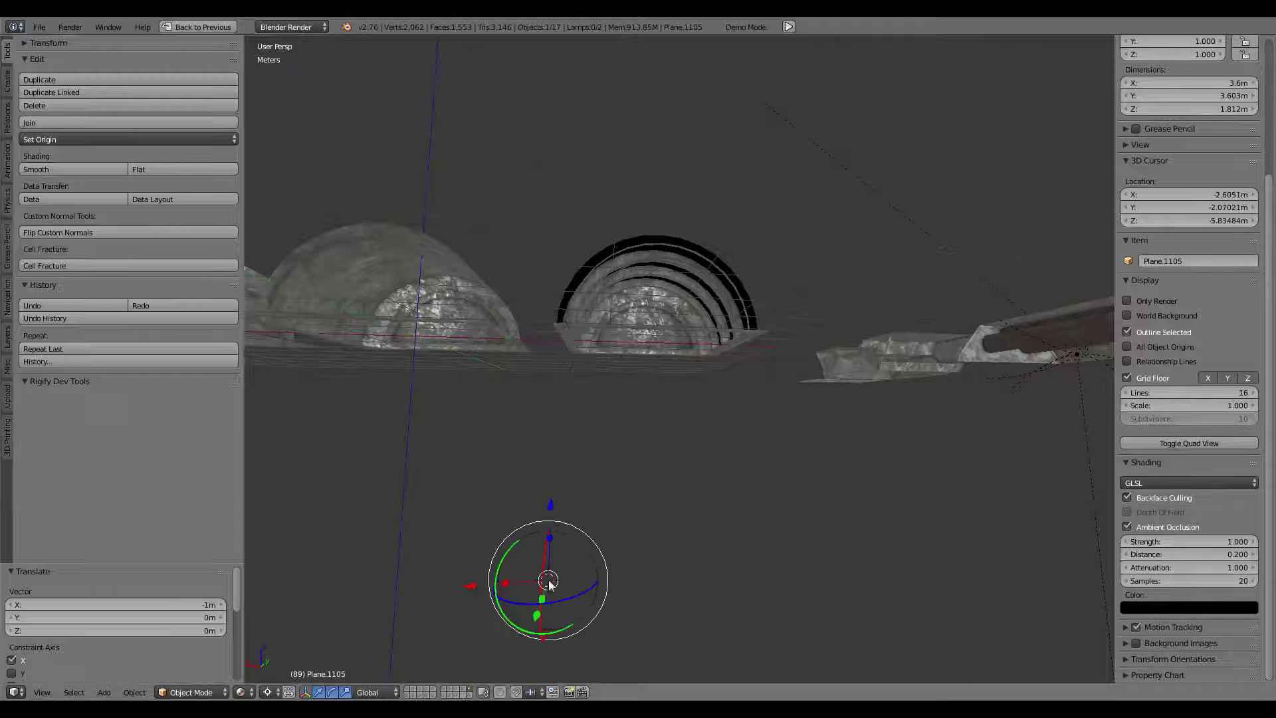